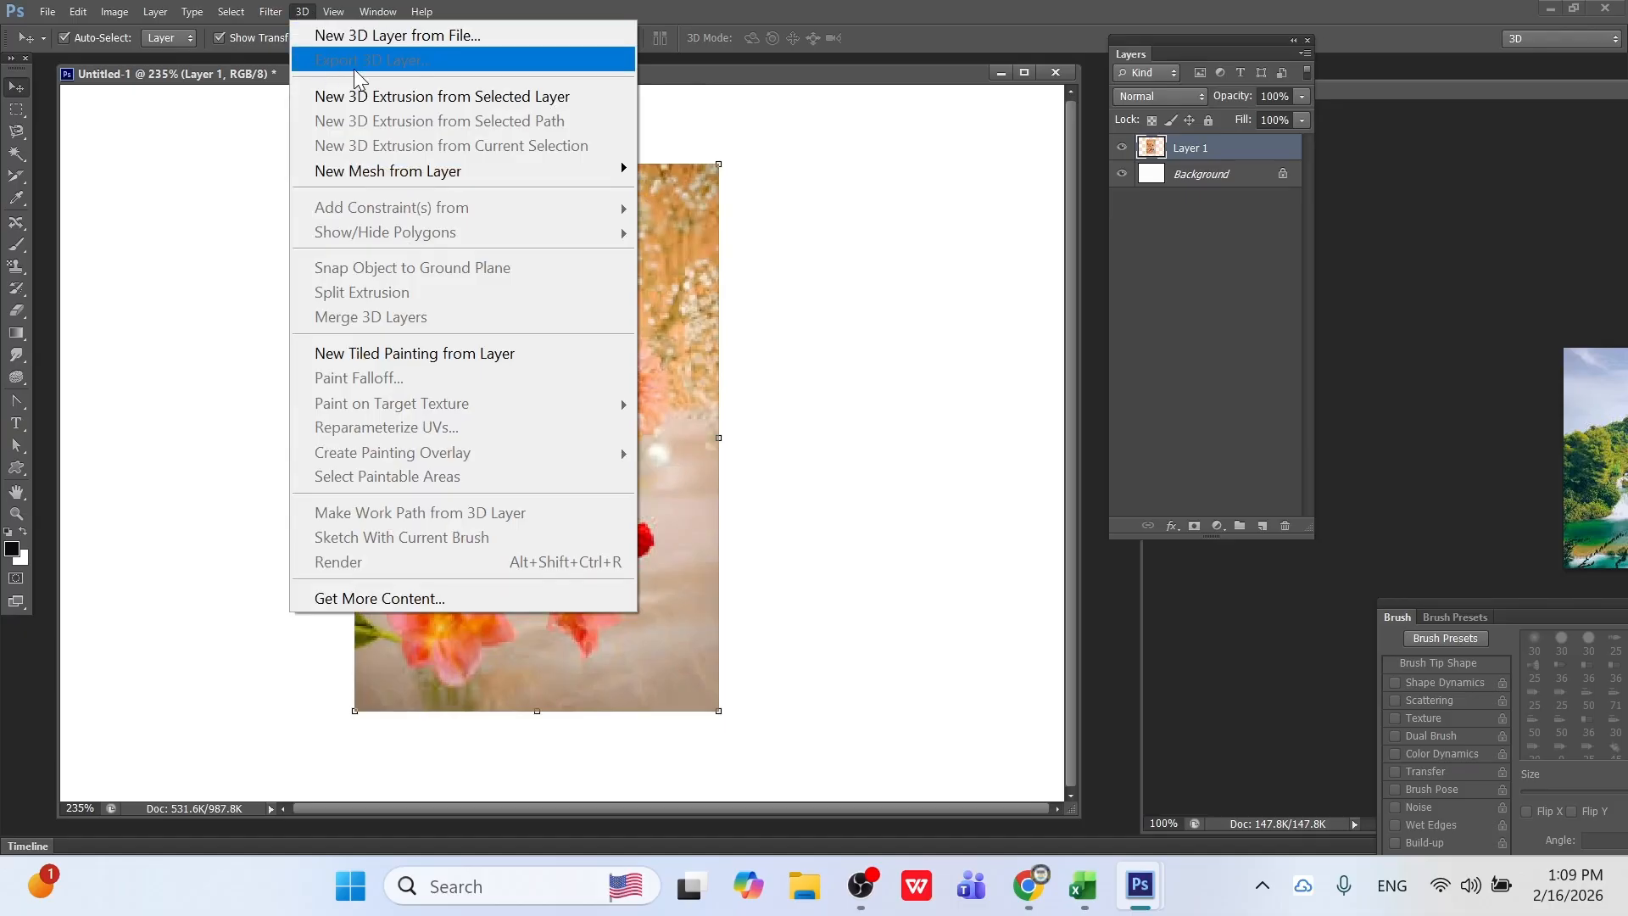
left_click(821, 258)
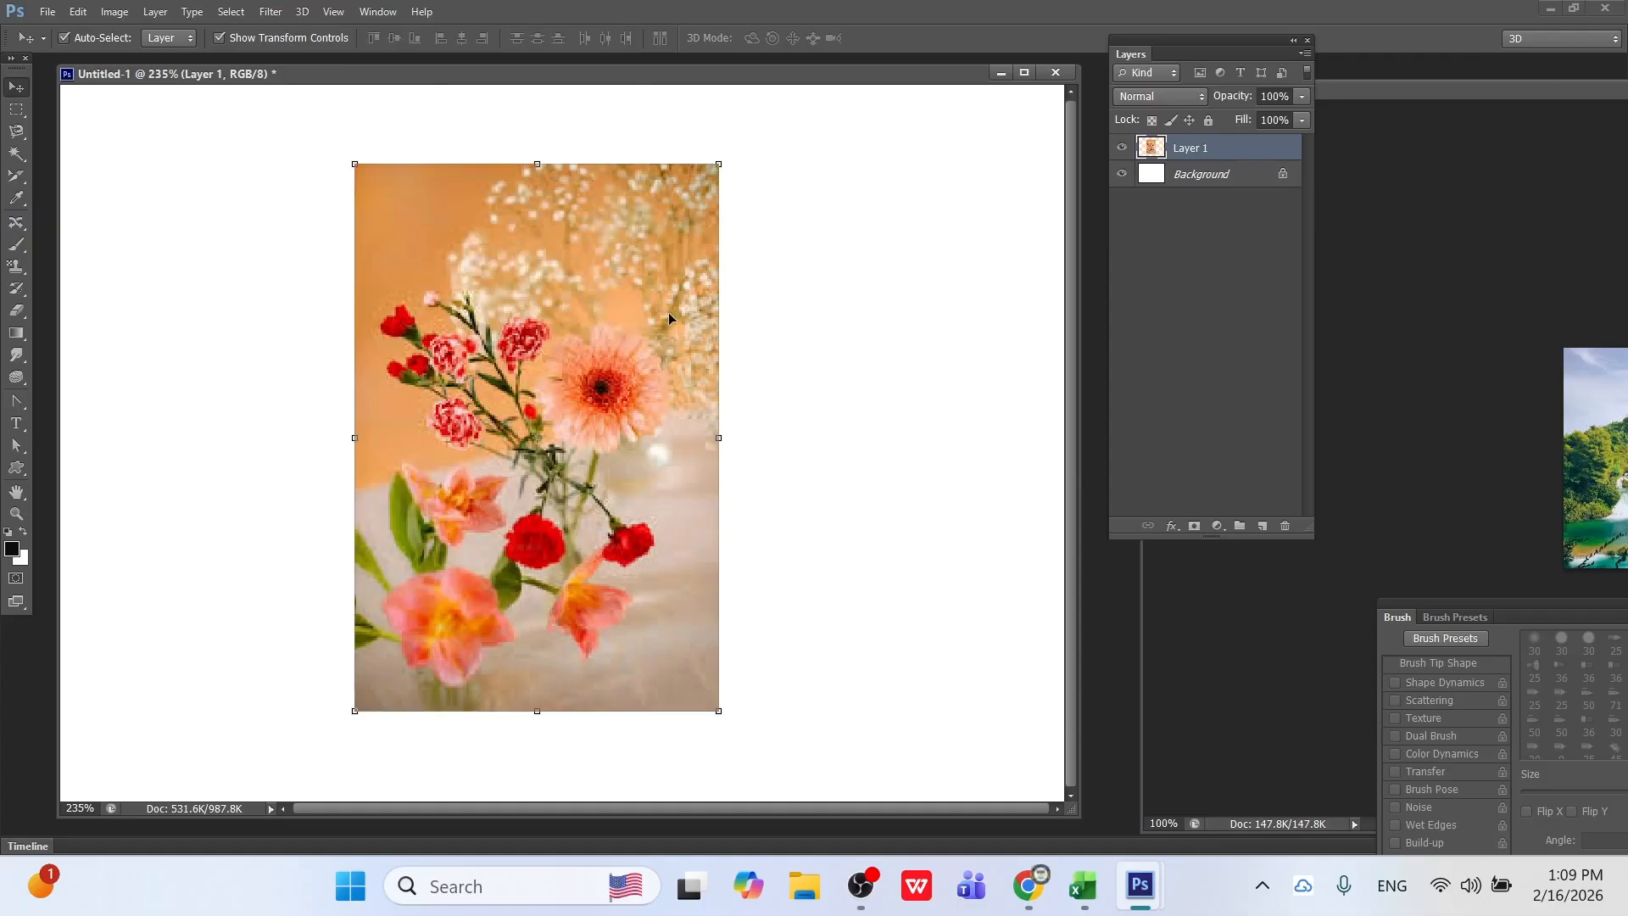
left_click(302, 11)
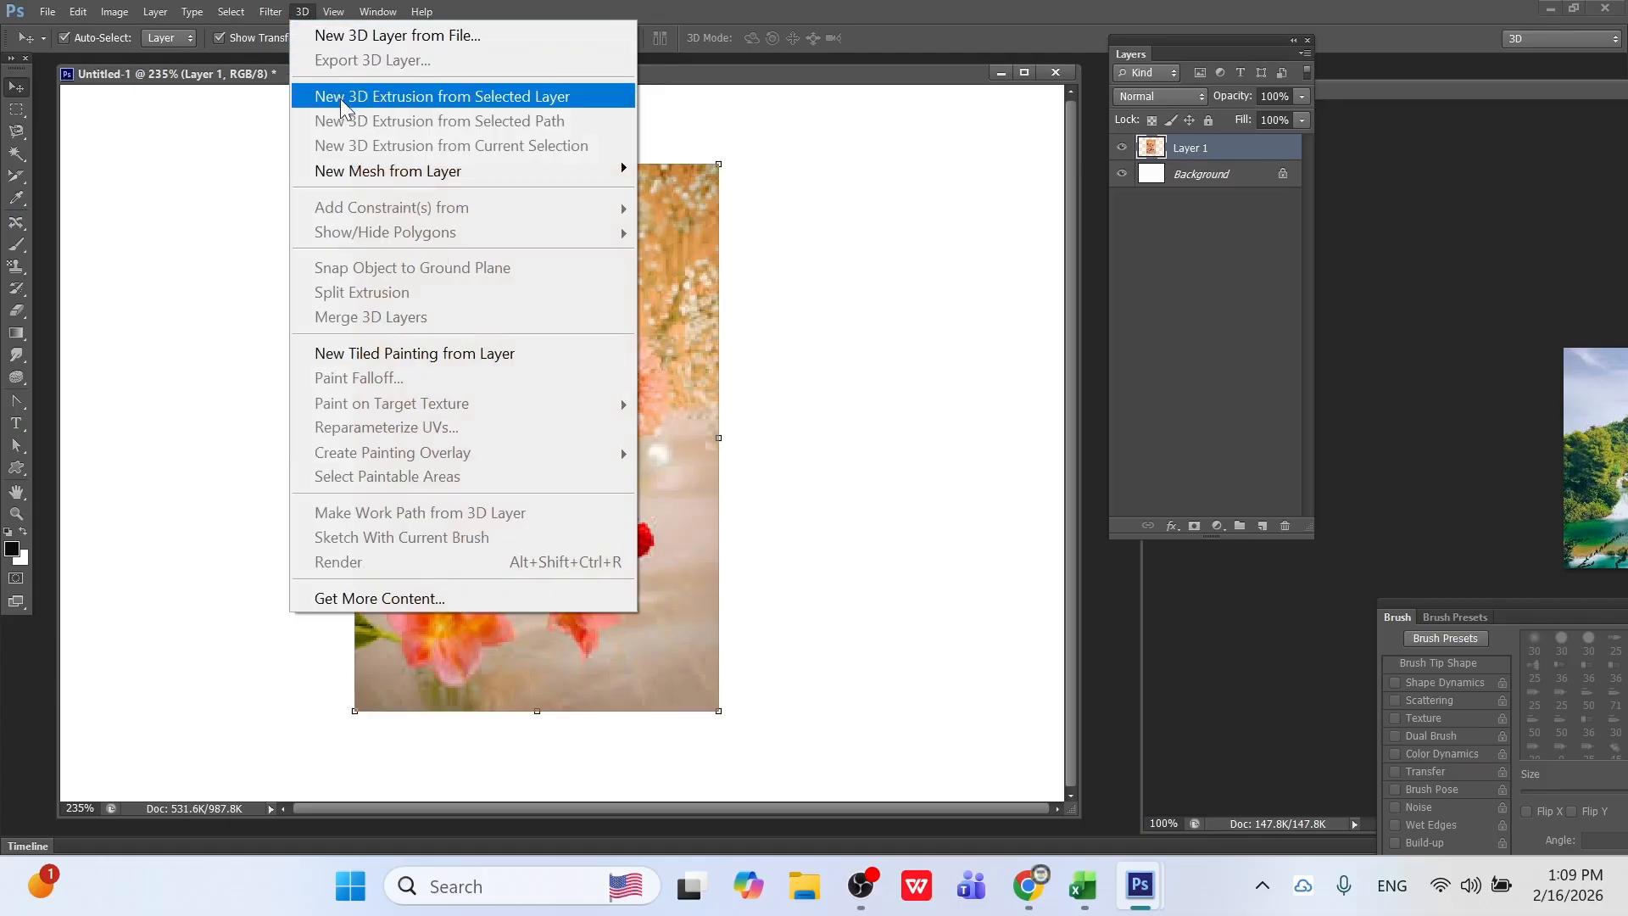
left_click(679, 232)
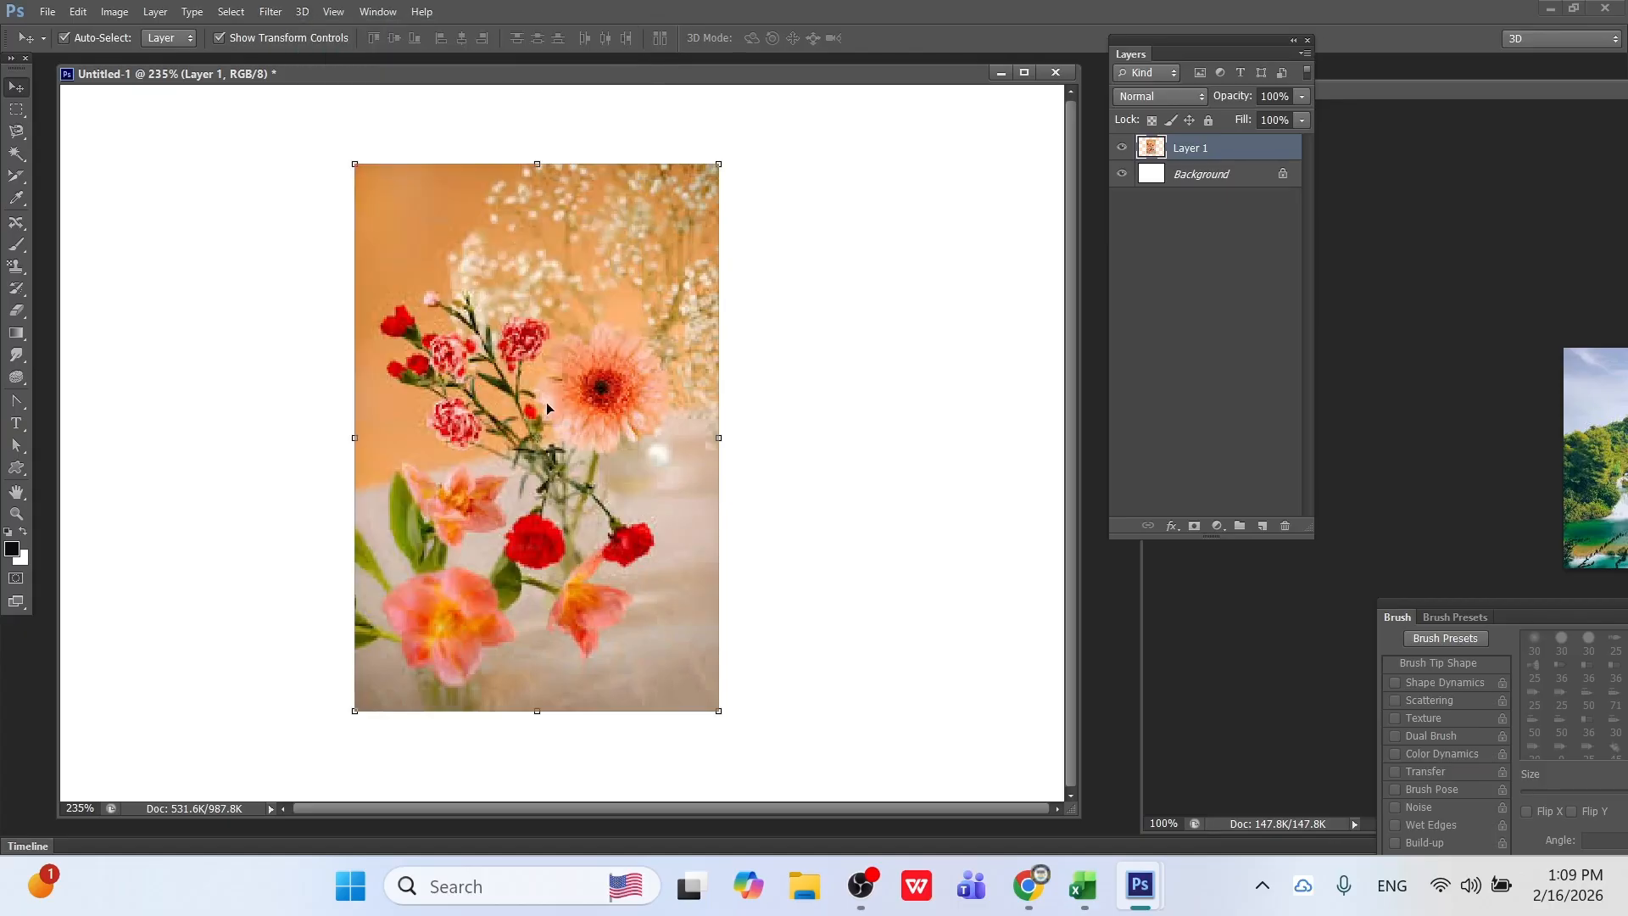
Shift the flower photo slightly on the canvas and create a 3D extrusion from Layer 1.
left_click_drag(577, 395, 592, 408)
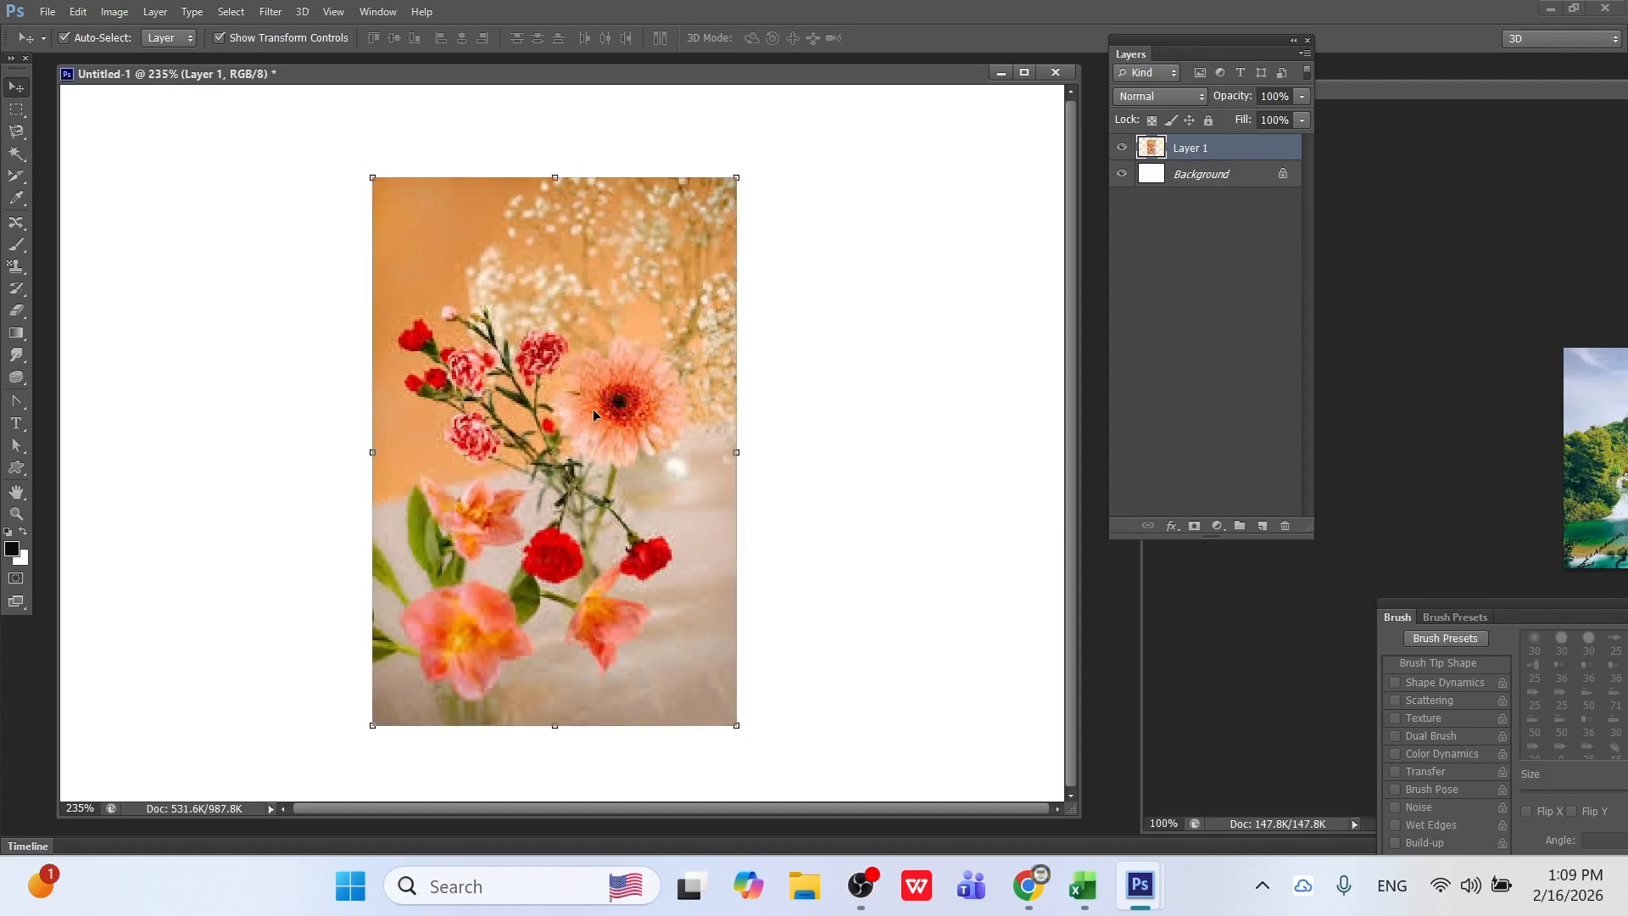
left_click(300, 11)
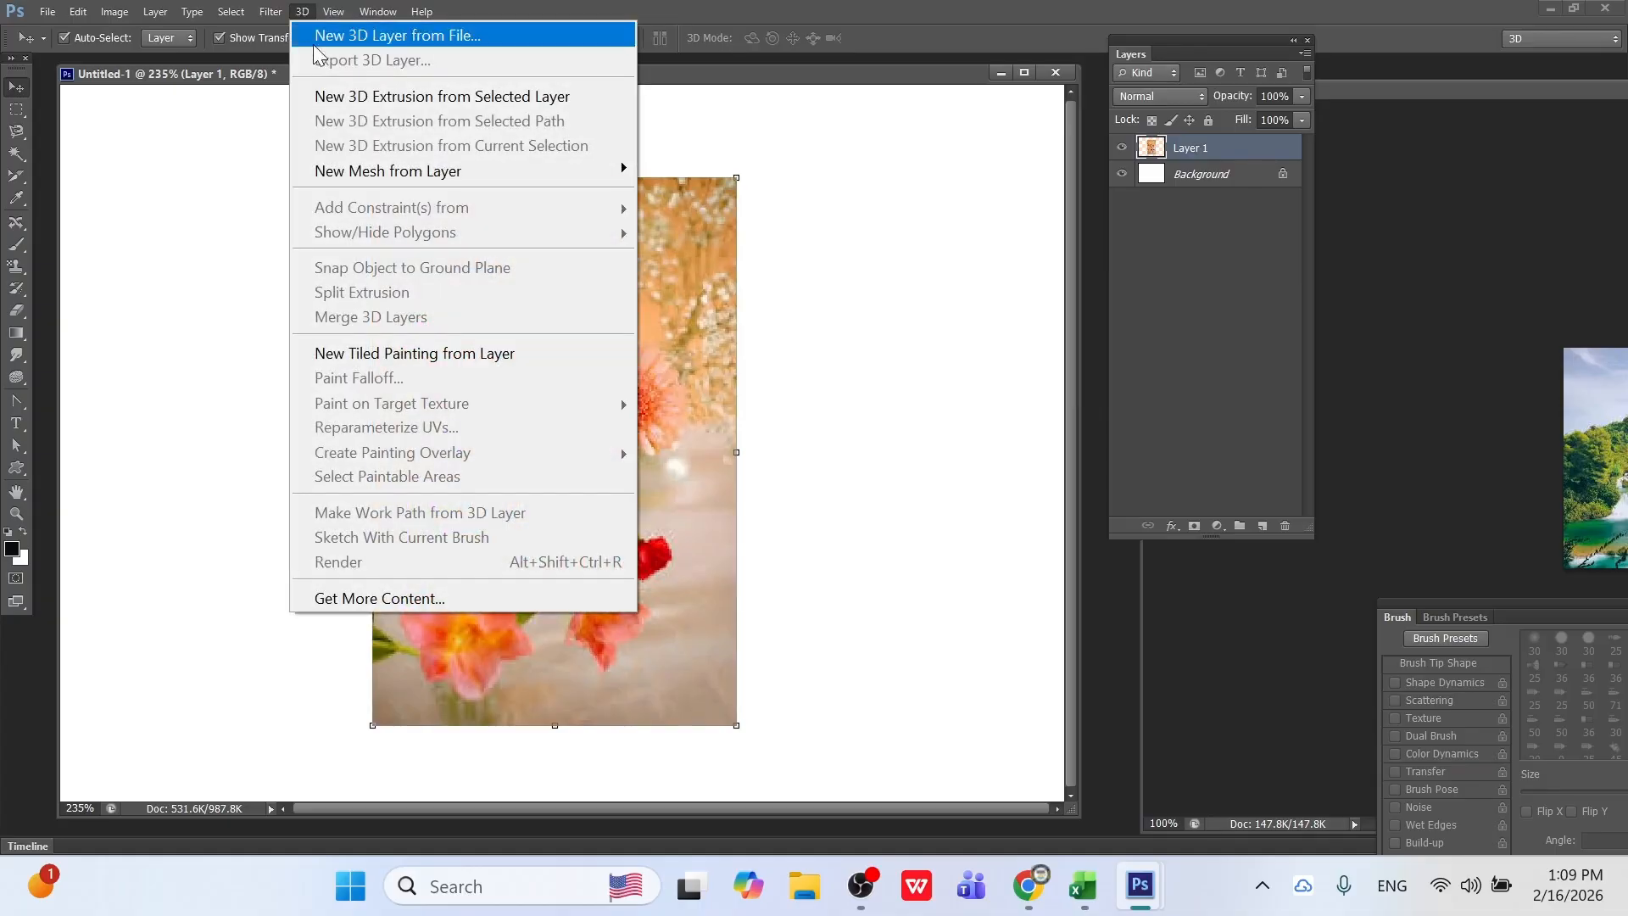
left_click(384, 95)
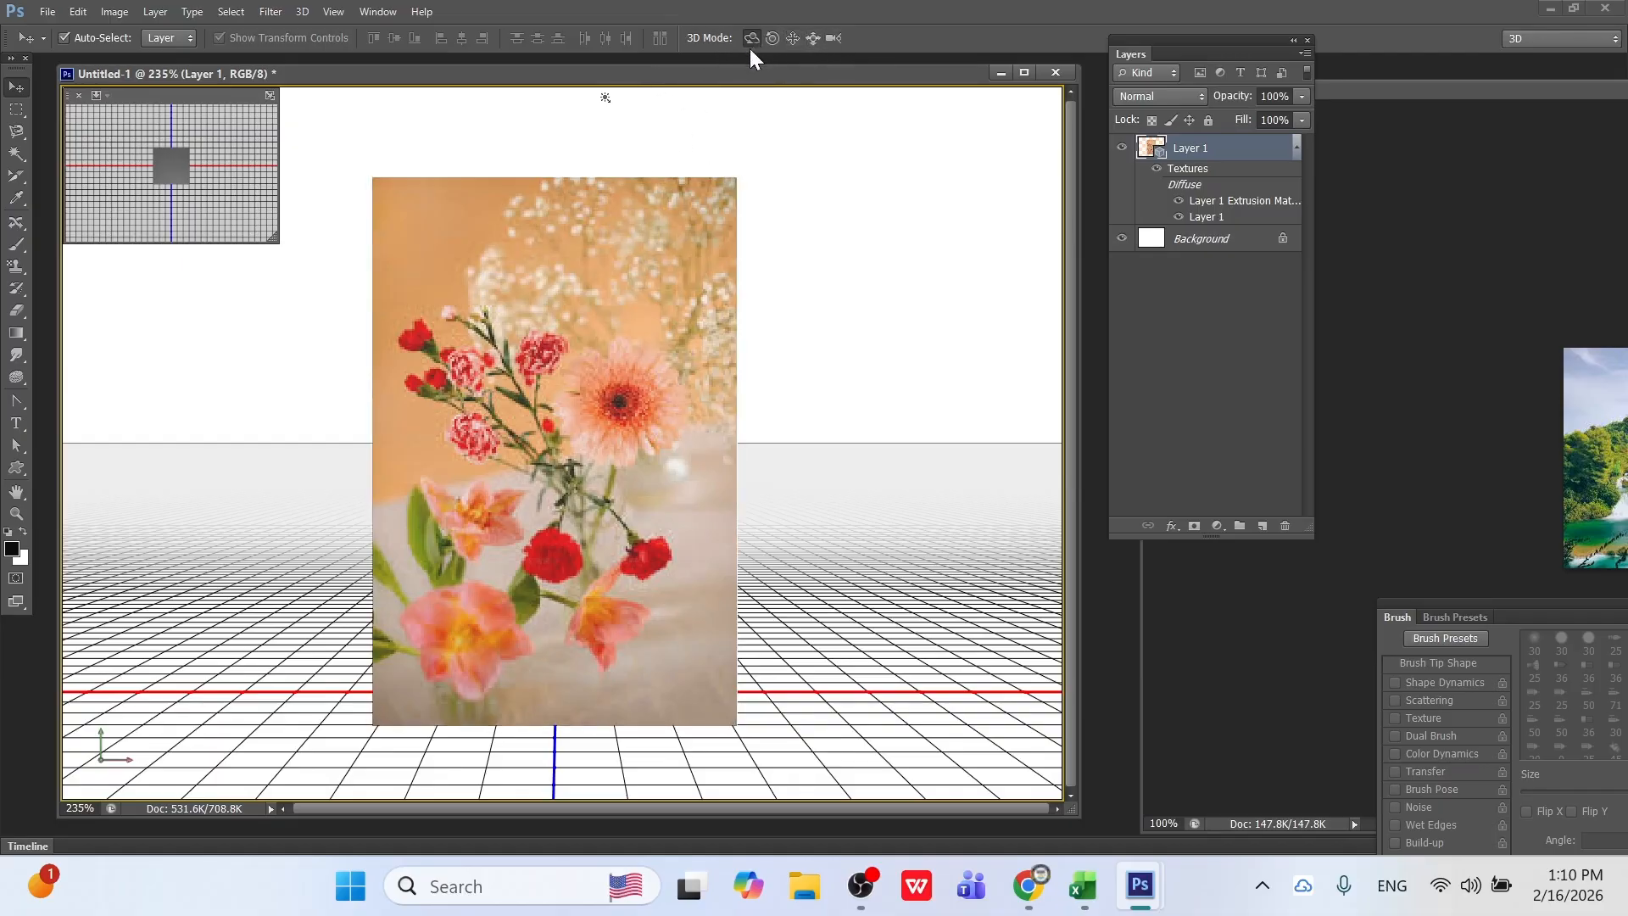
Orbit the 3D view around the extruded flower box to show its top and side, and try the Roll mode.
left_click_drag(688, 234, 685, 321)
left_click_drag(640, 464, 675, 390)
mouse_move(531, 367)
left_mouse_down()
mouse_move(522, 416)
mouse_move(505, 373)
left_mouse_up()
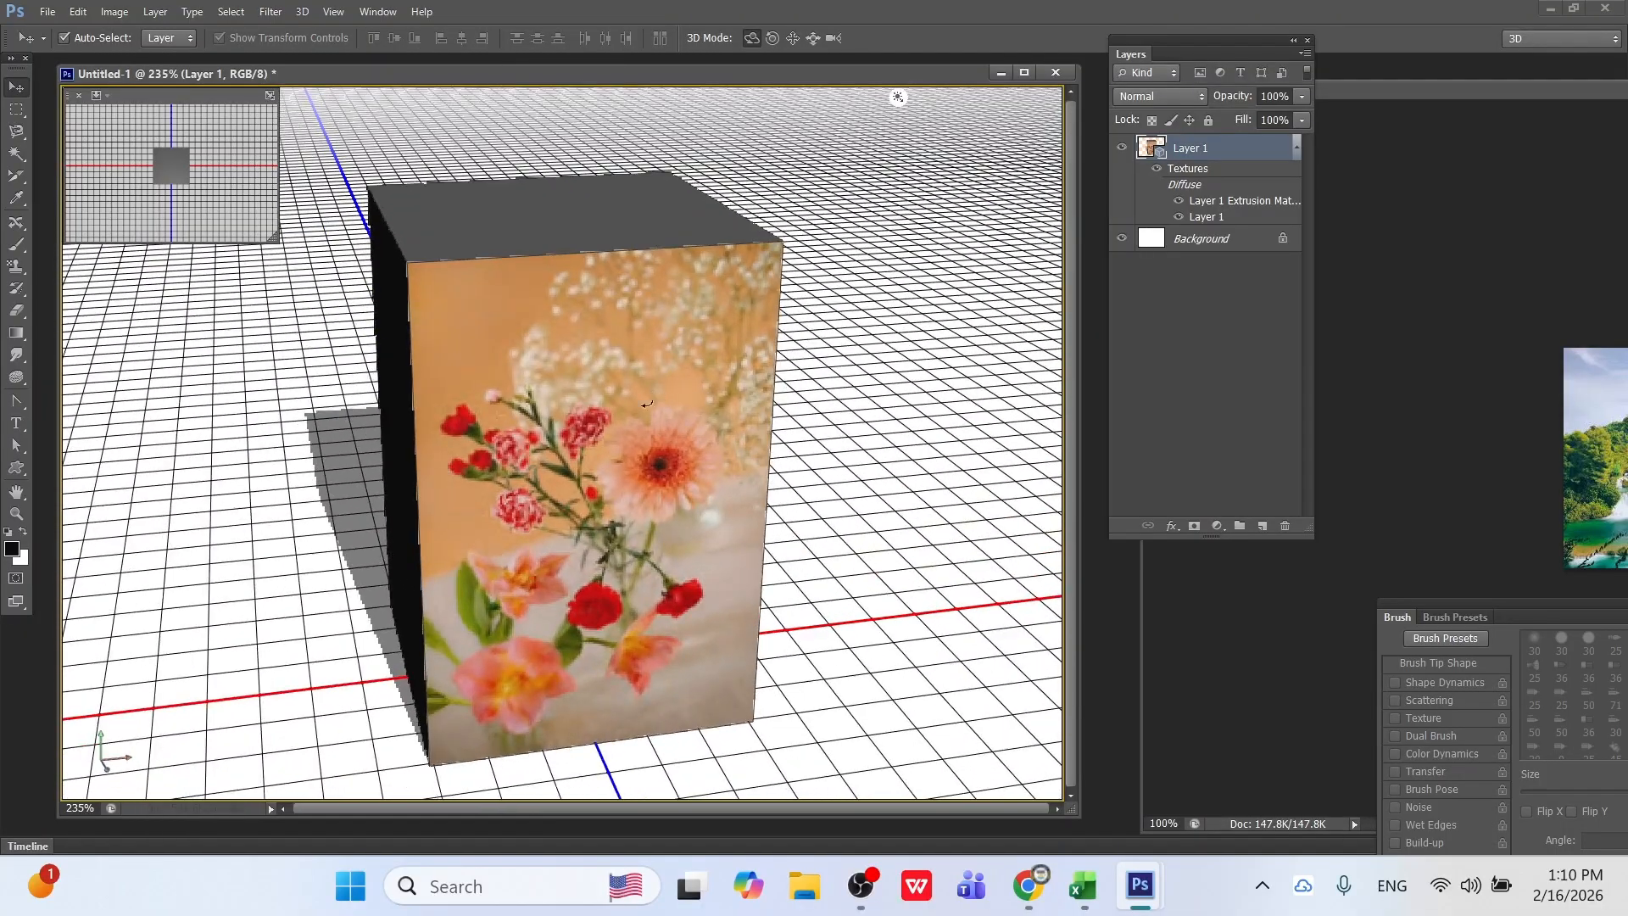
left_click_drag(689, 392, 607, 420)
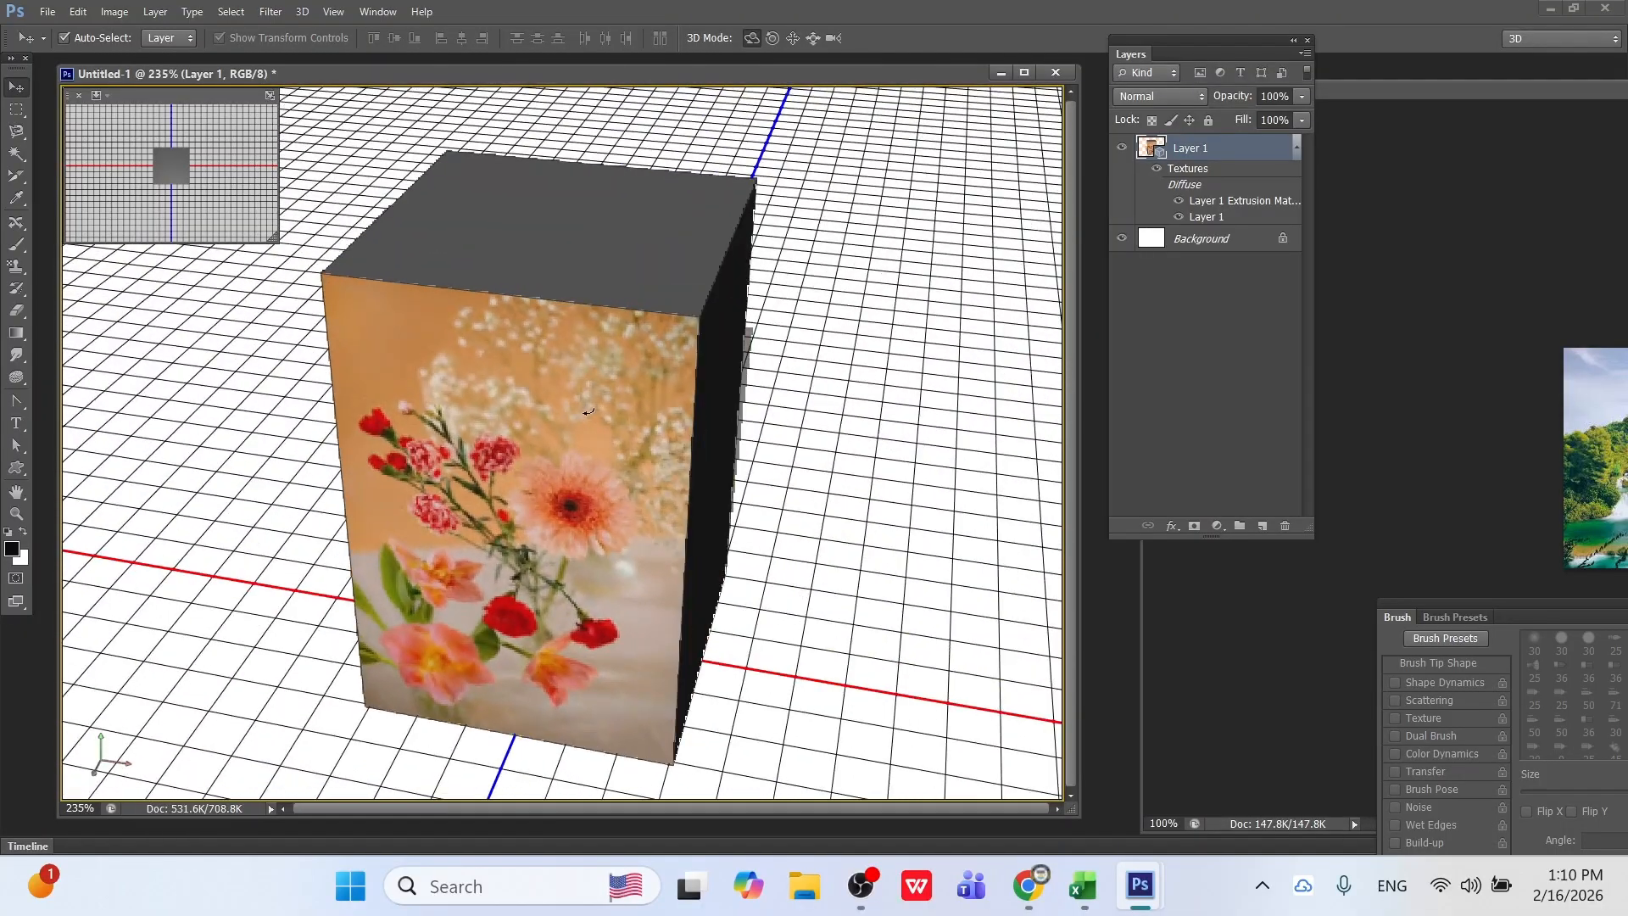
left_click(772, 38)
left_click_drag(630, 454, 631, 497)
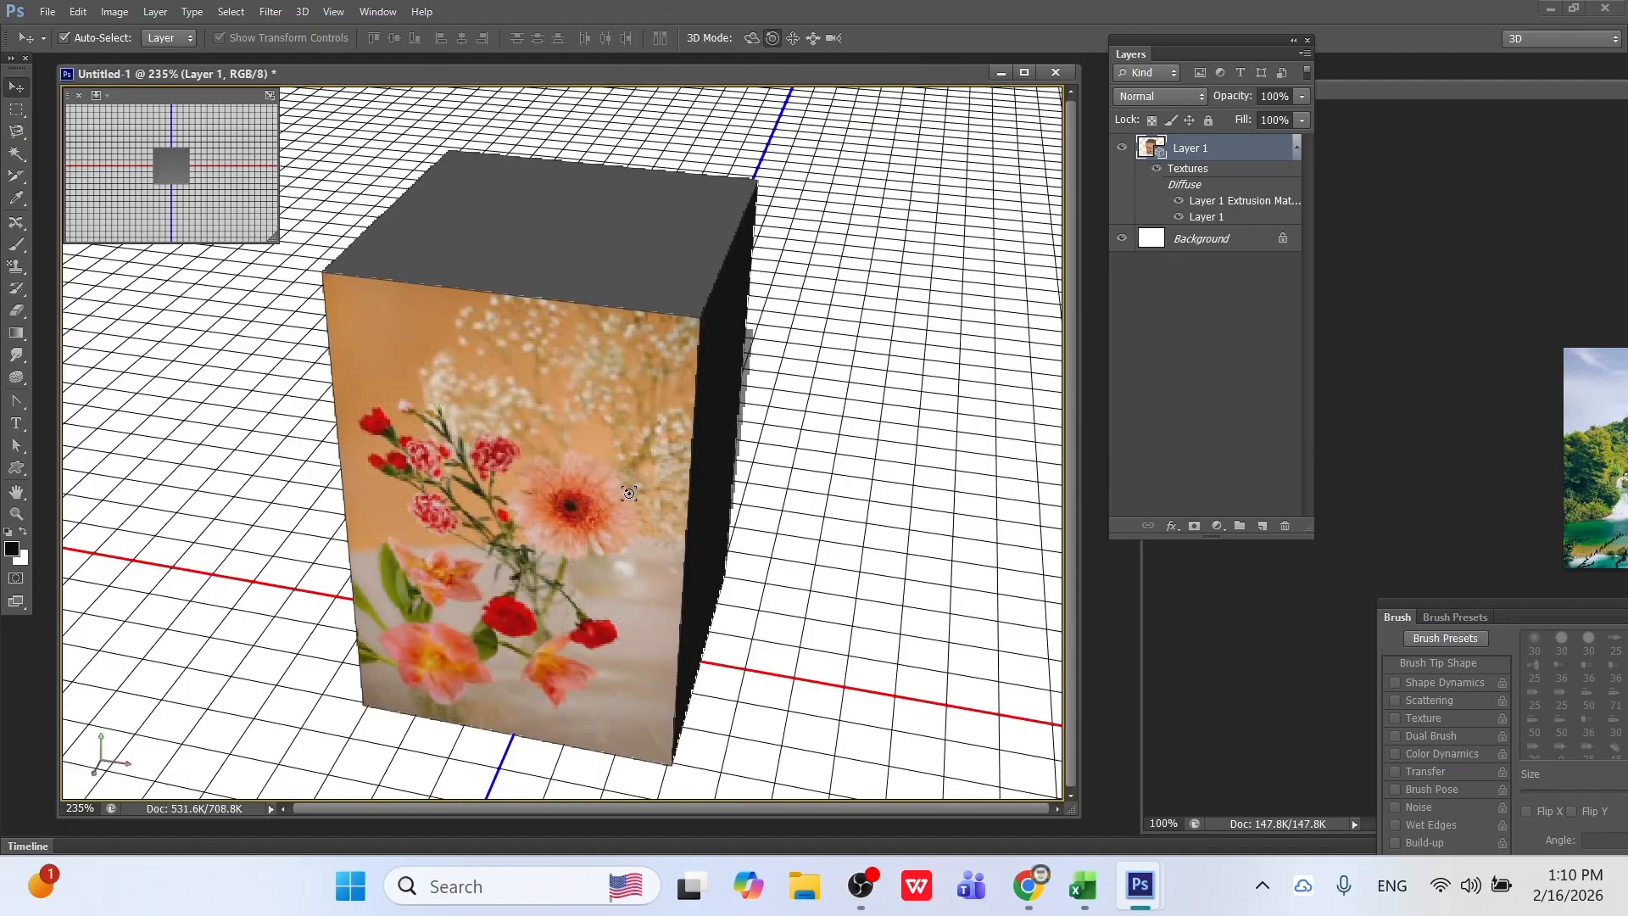
Pan and slide the 3D view to reposition the extruded box within the scene.
left_click(793, 38)
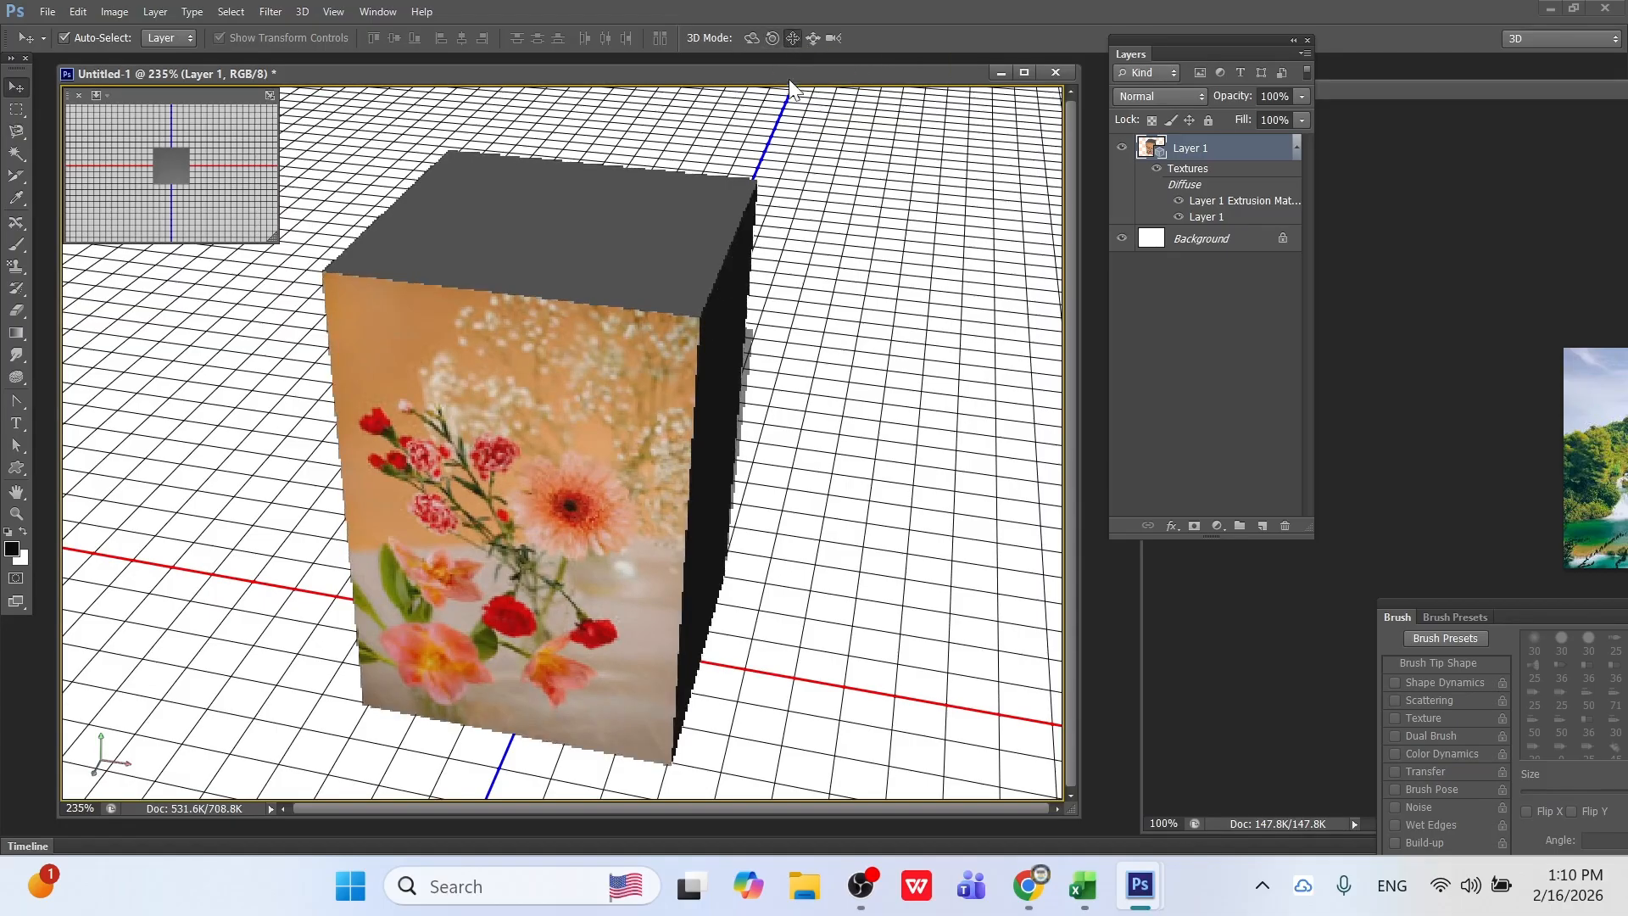
left_click_drag(626, 456, 727, 338)
left_click_drag(717, 246, 639, 413)
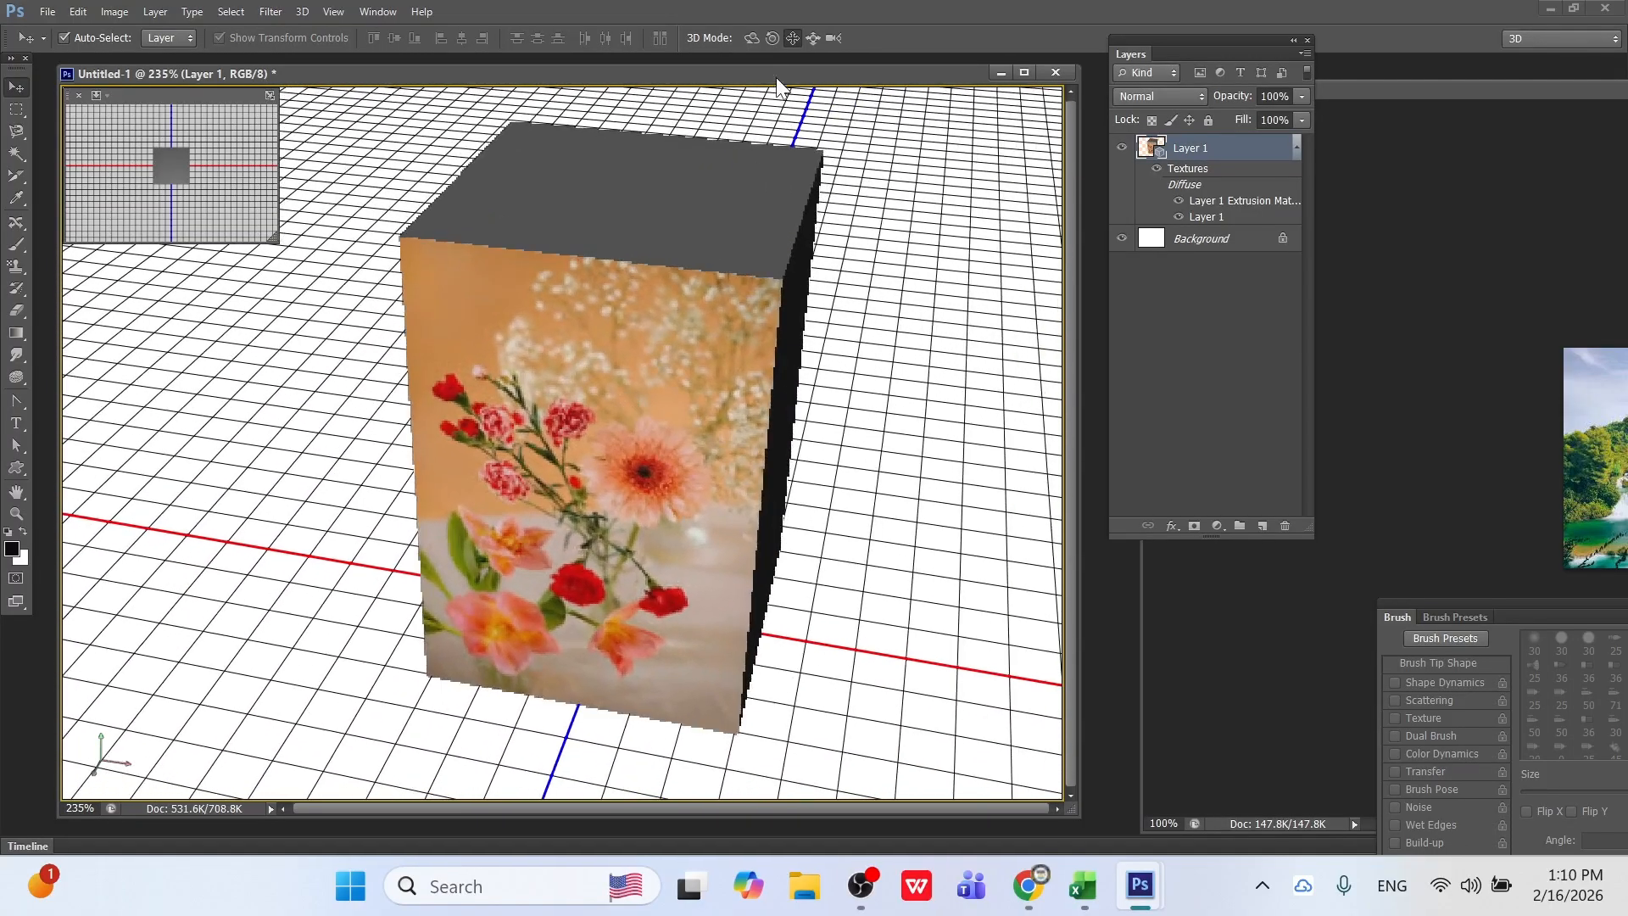
left_click(811, 39)
left_click_drag(669, 387, 714, 454)
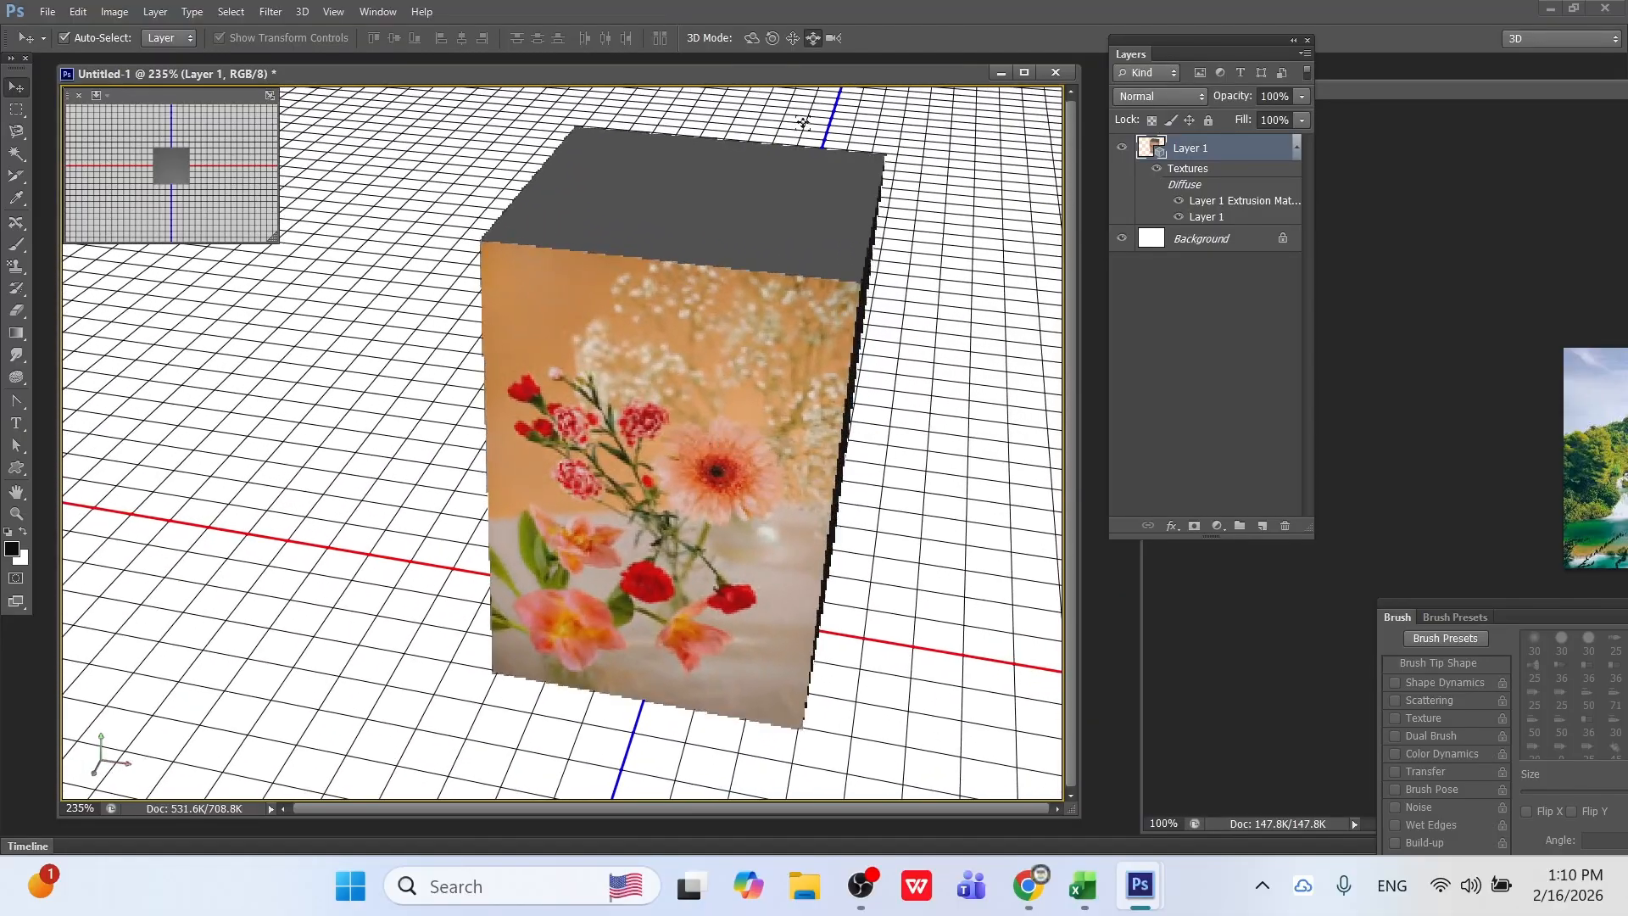
Zoom the 3D view out slightly and orbit it to show the box's dark side beside the flower face.
left_click(833, 38)
left_click_drag(639, 387, 728, 435)
left_click(752, 40)
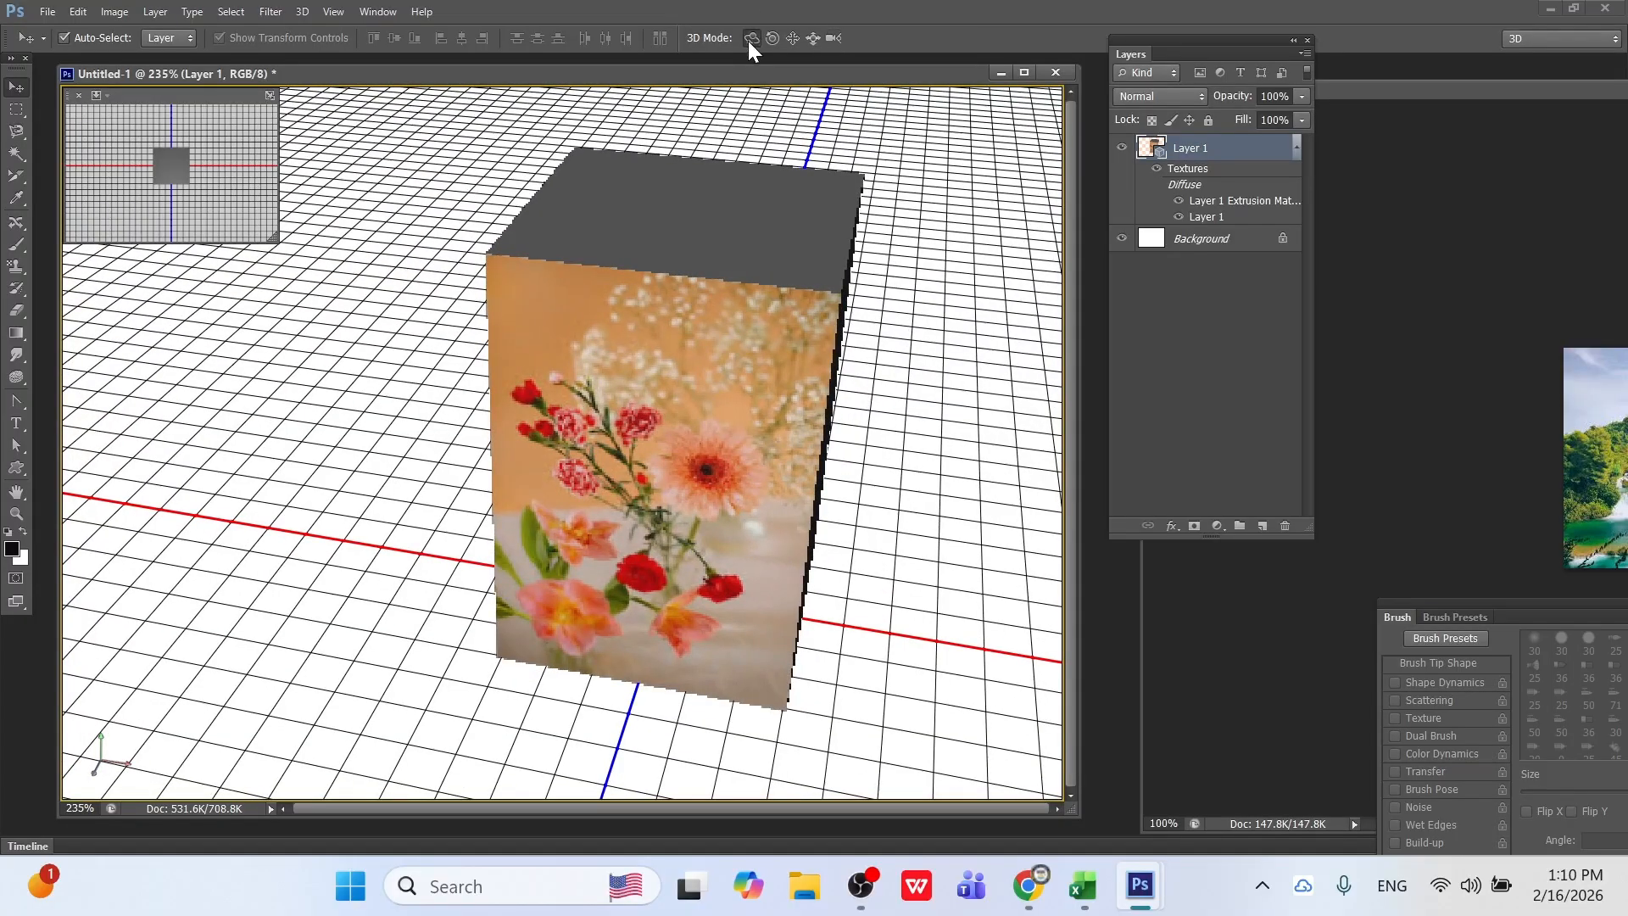
left_click_drag(715, 367, 806, 359)
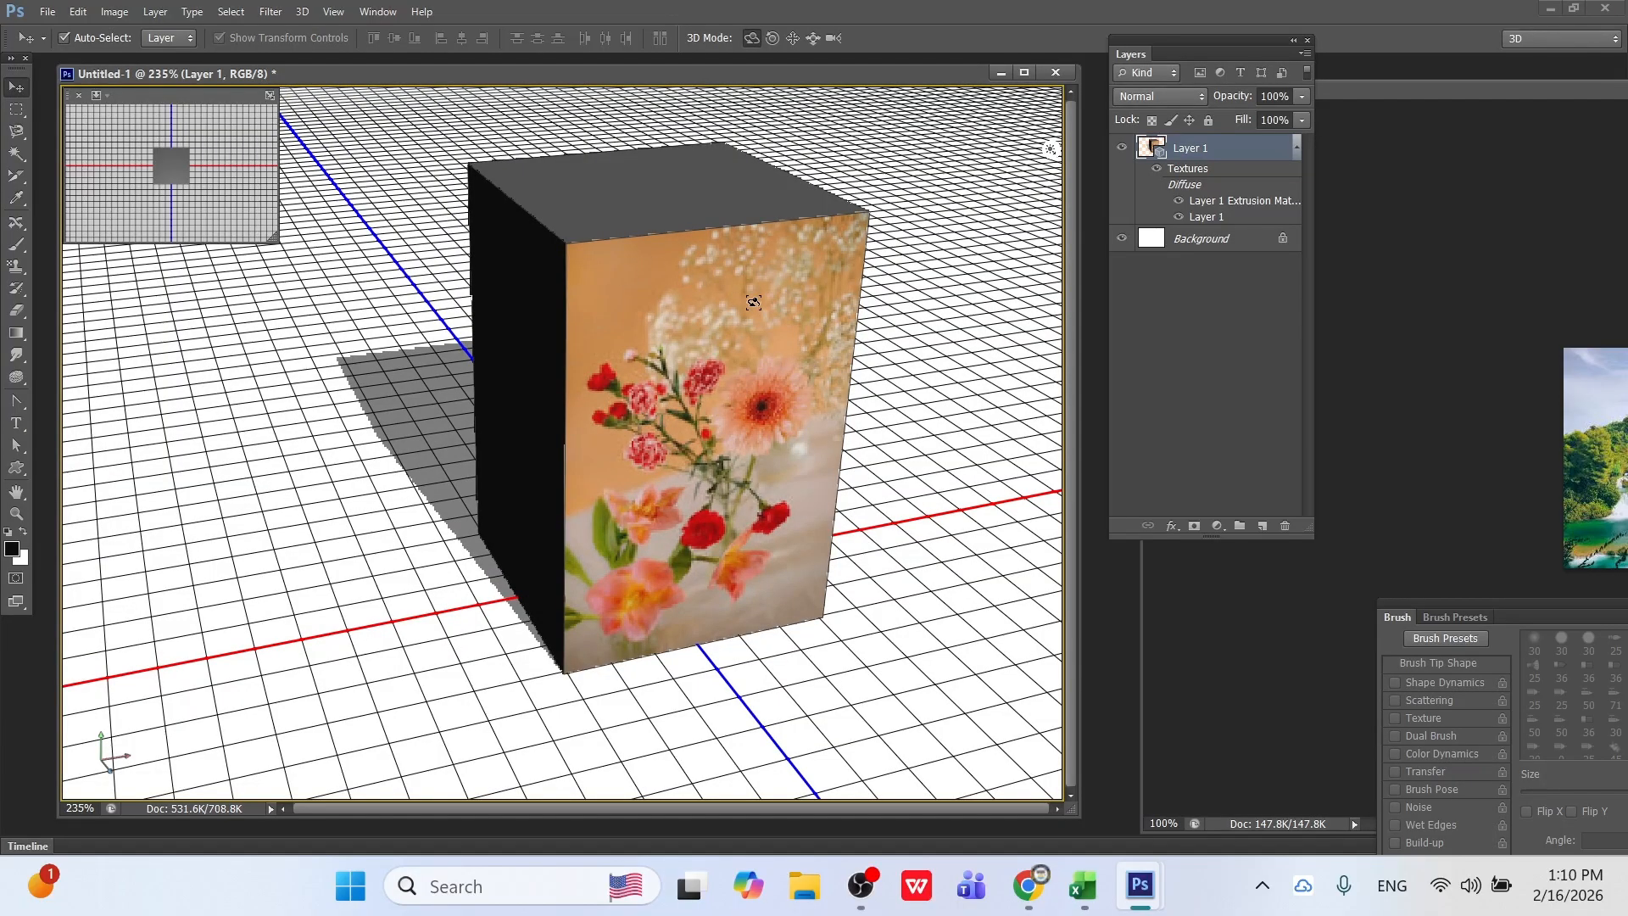
Export the 3D layer to the Desktop in Collada (*.DAE) format with the file name "3d image".
left_click(303, 11)
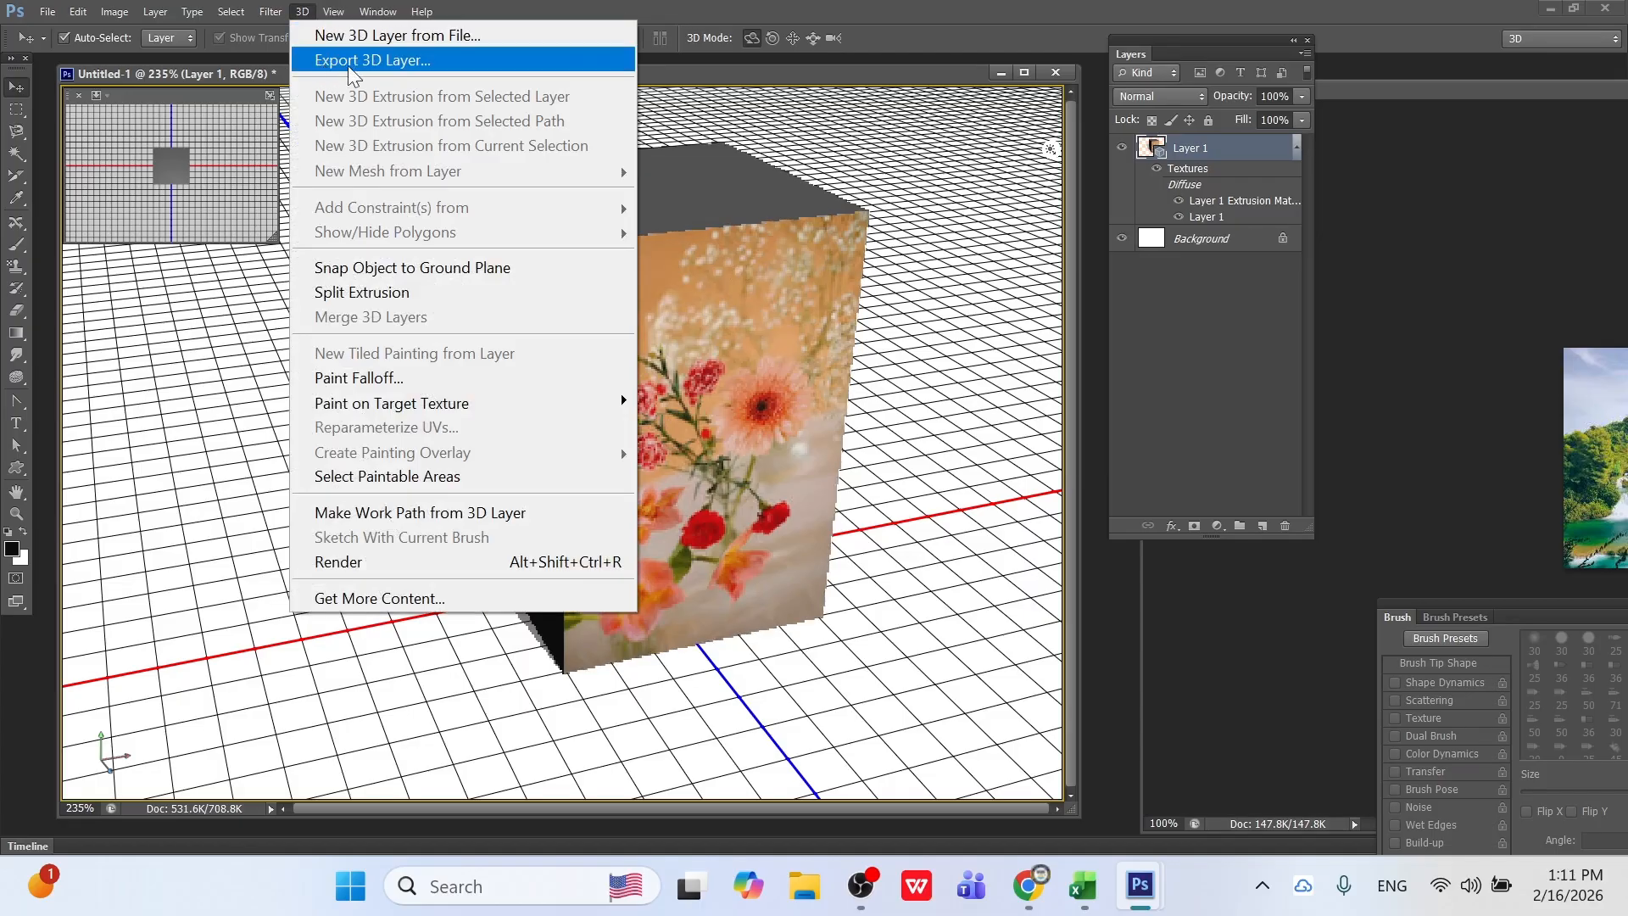
left_click(453, 58)
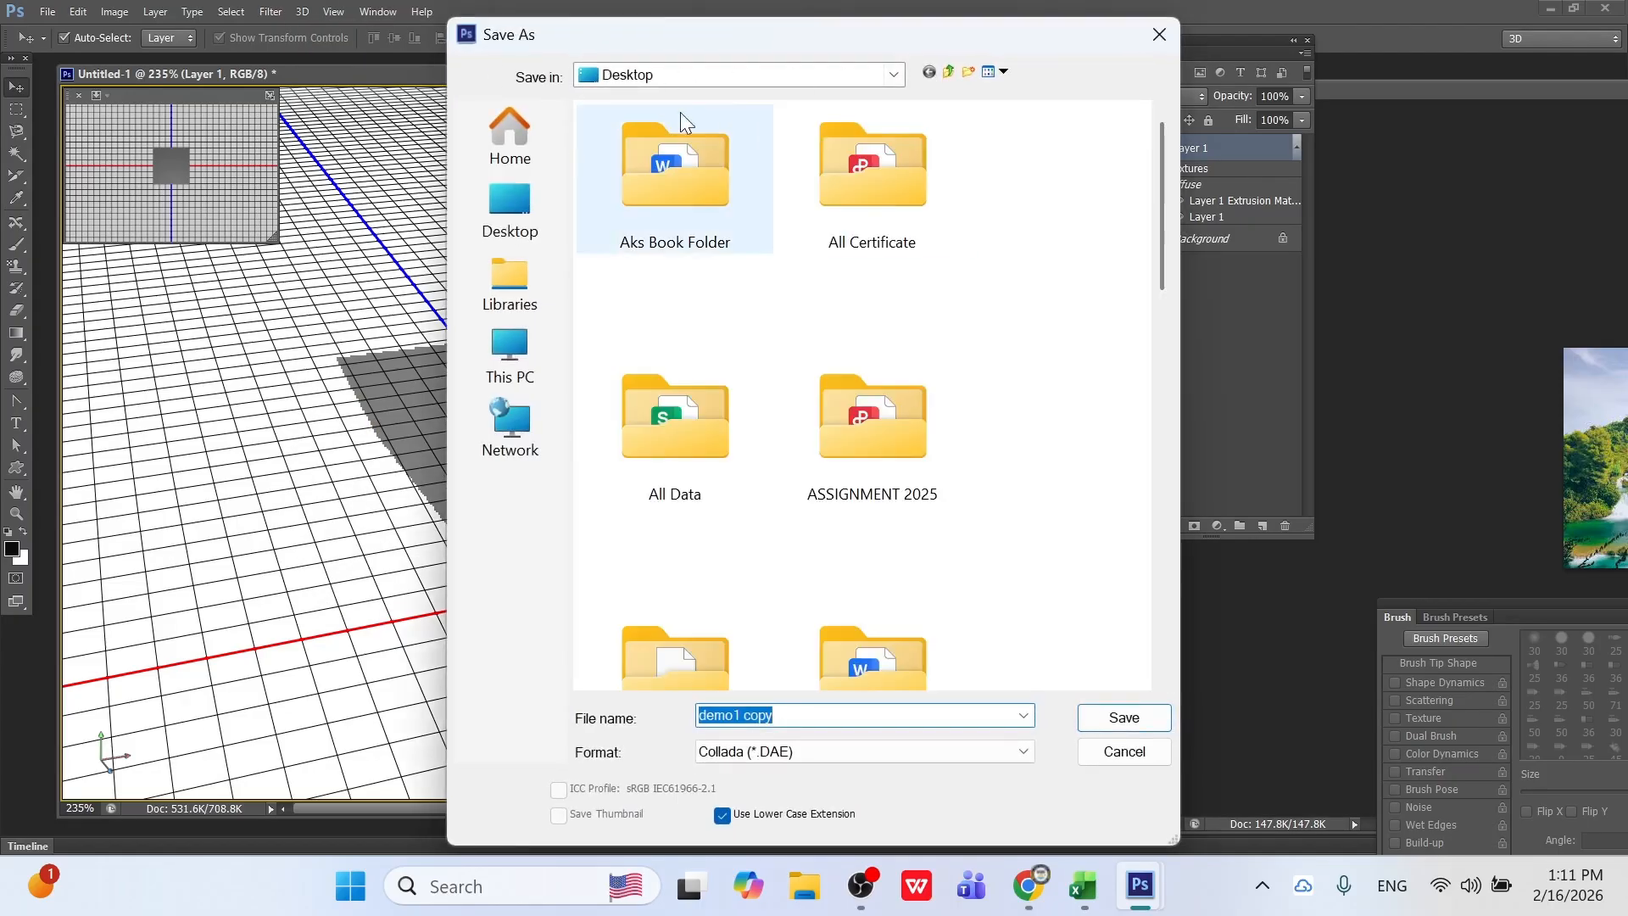
left_click(518, 227)
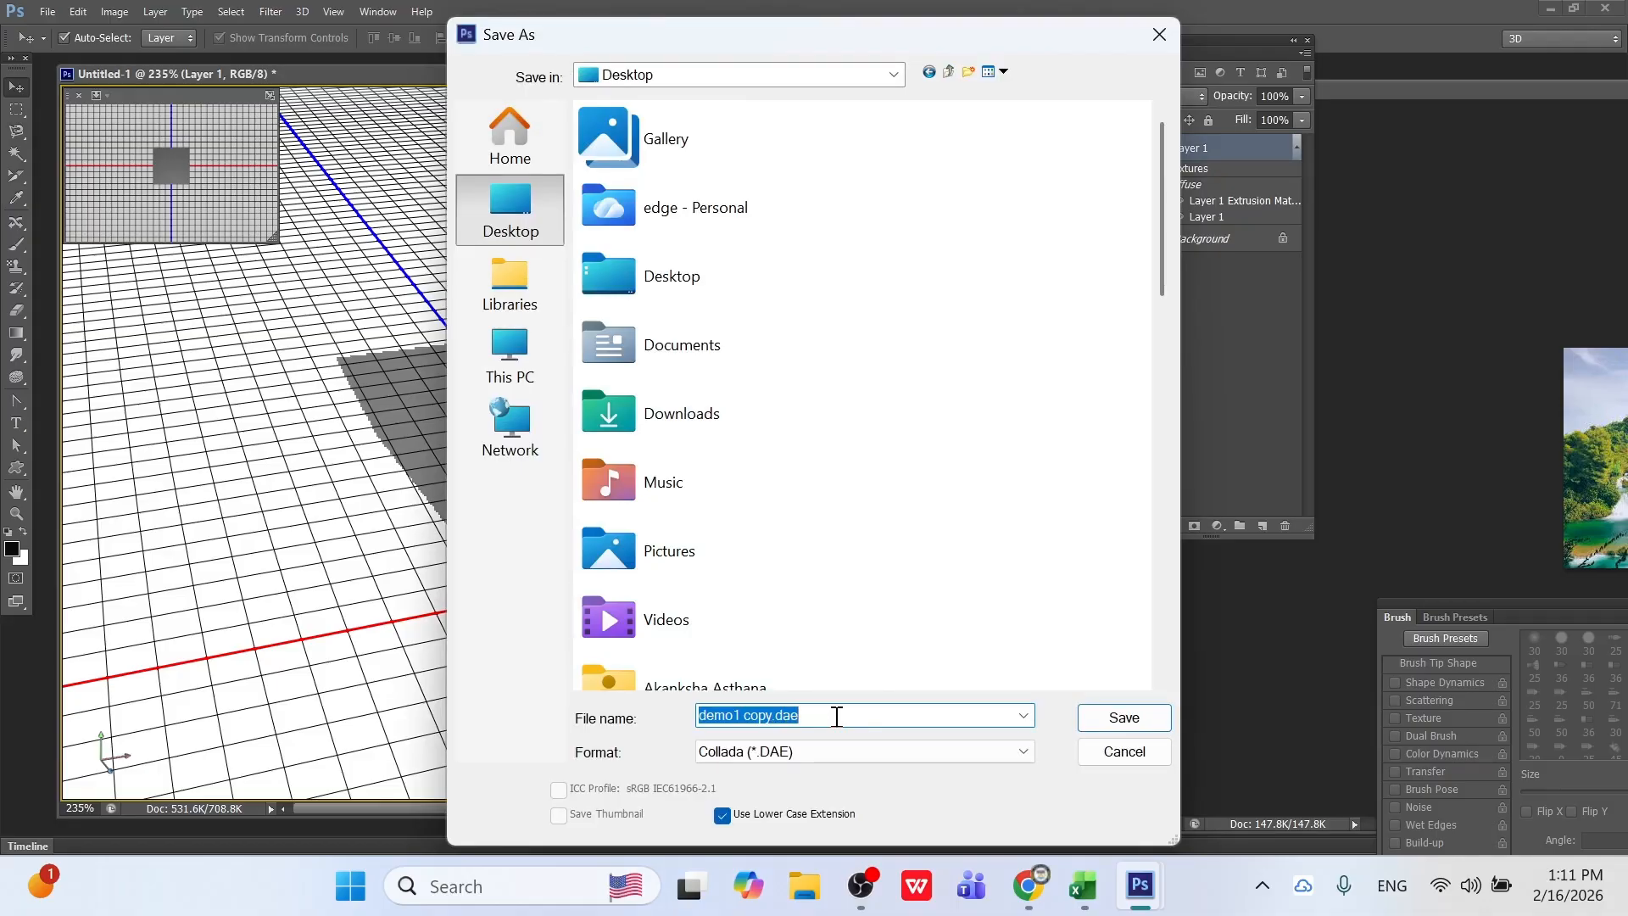
type("3d")
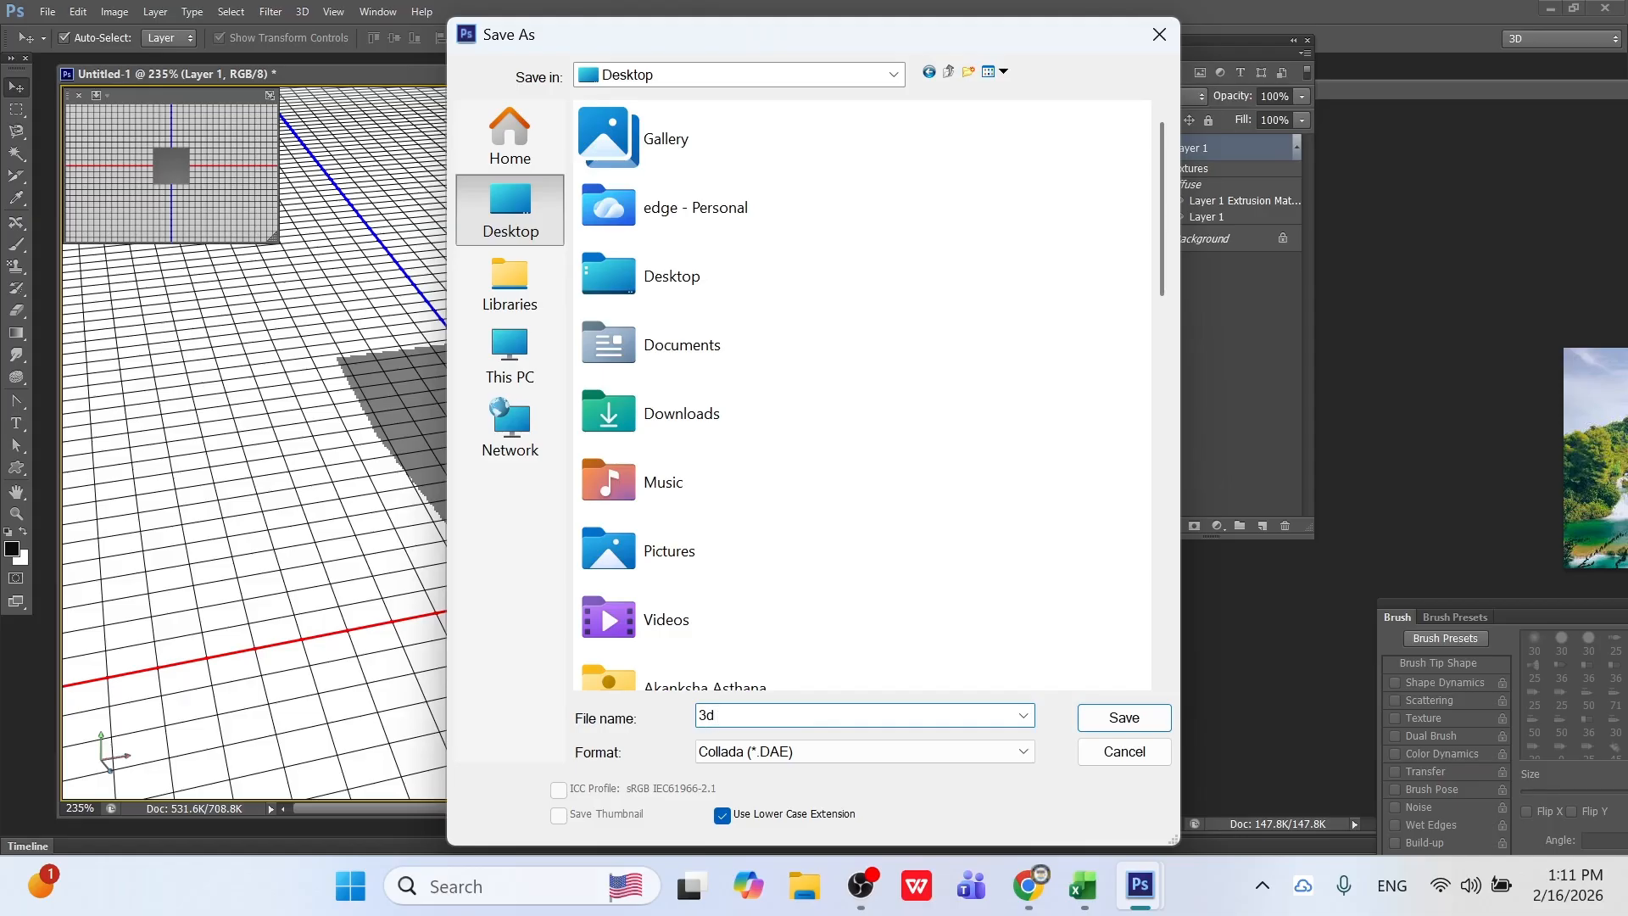
type(" image")
left_click(1103, 719)
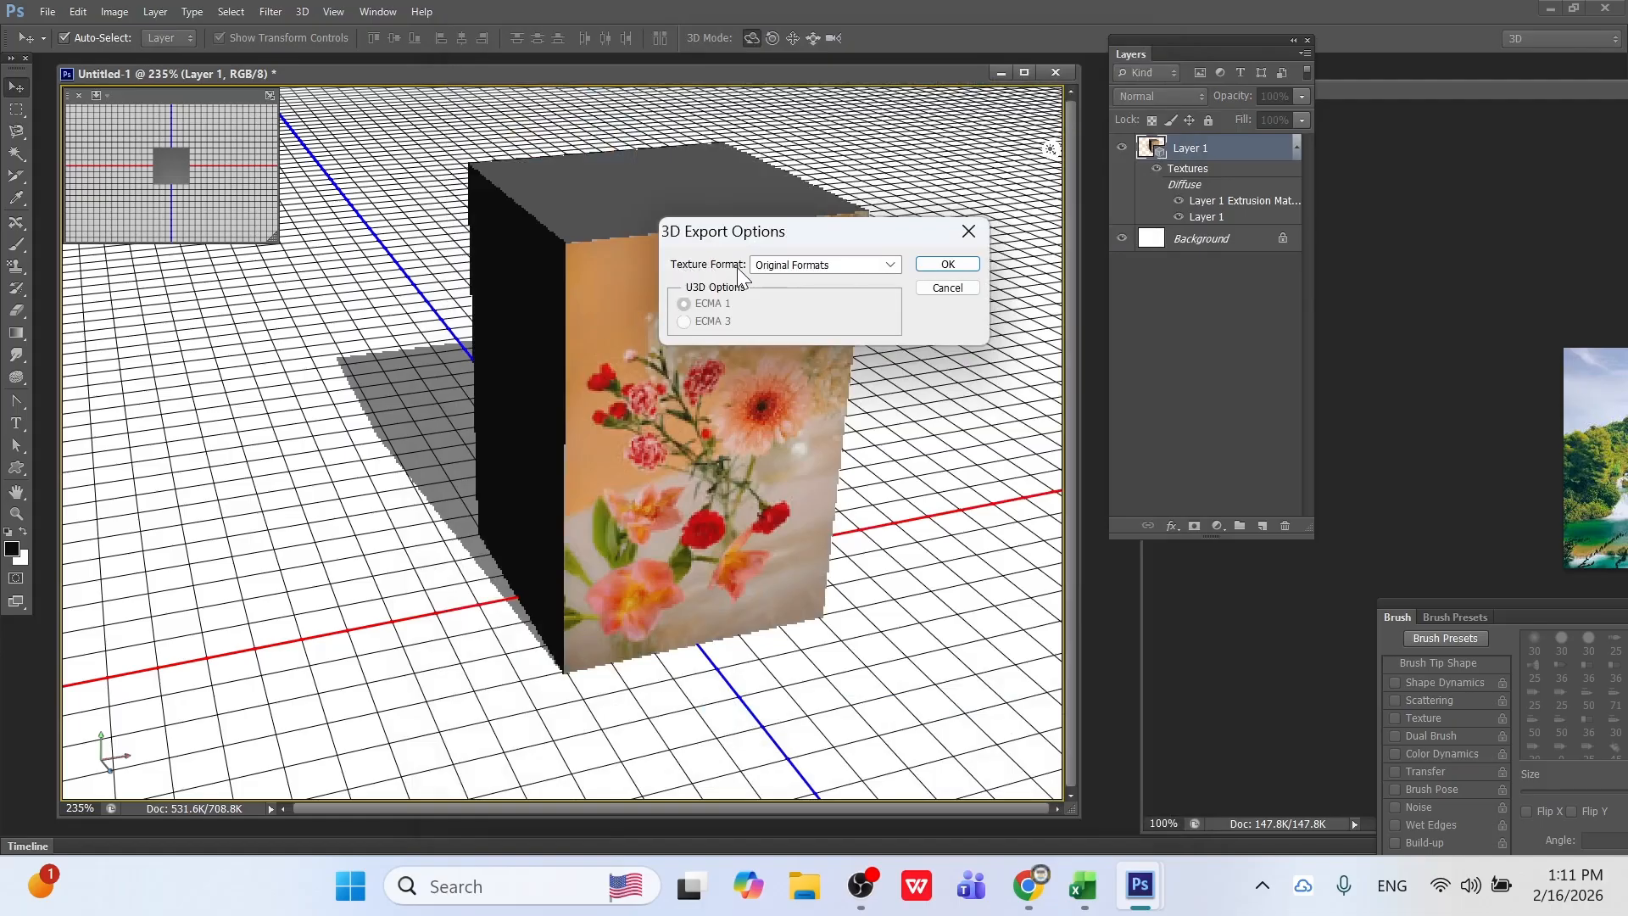
Review the available texture formats and complete the 3D export with Original Formats.
left_click(889, 266)
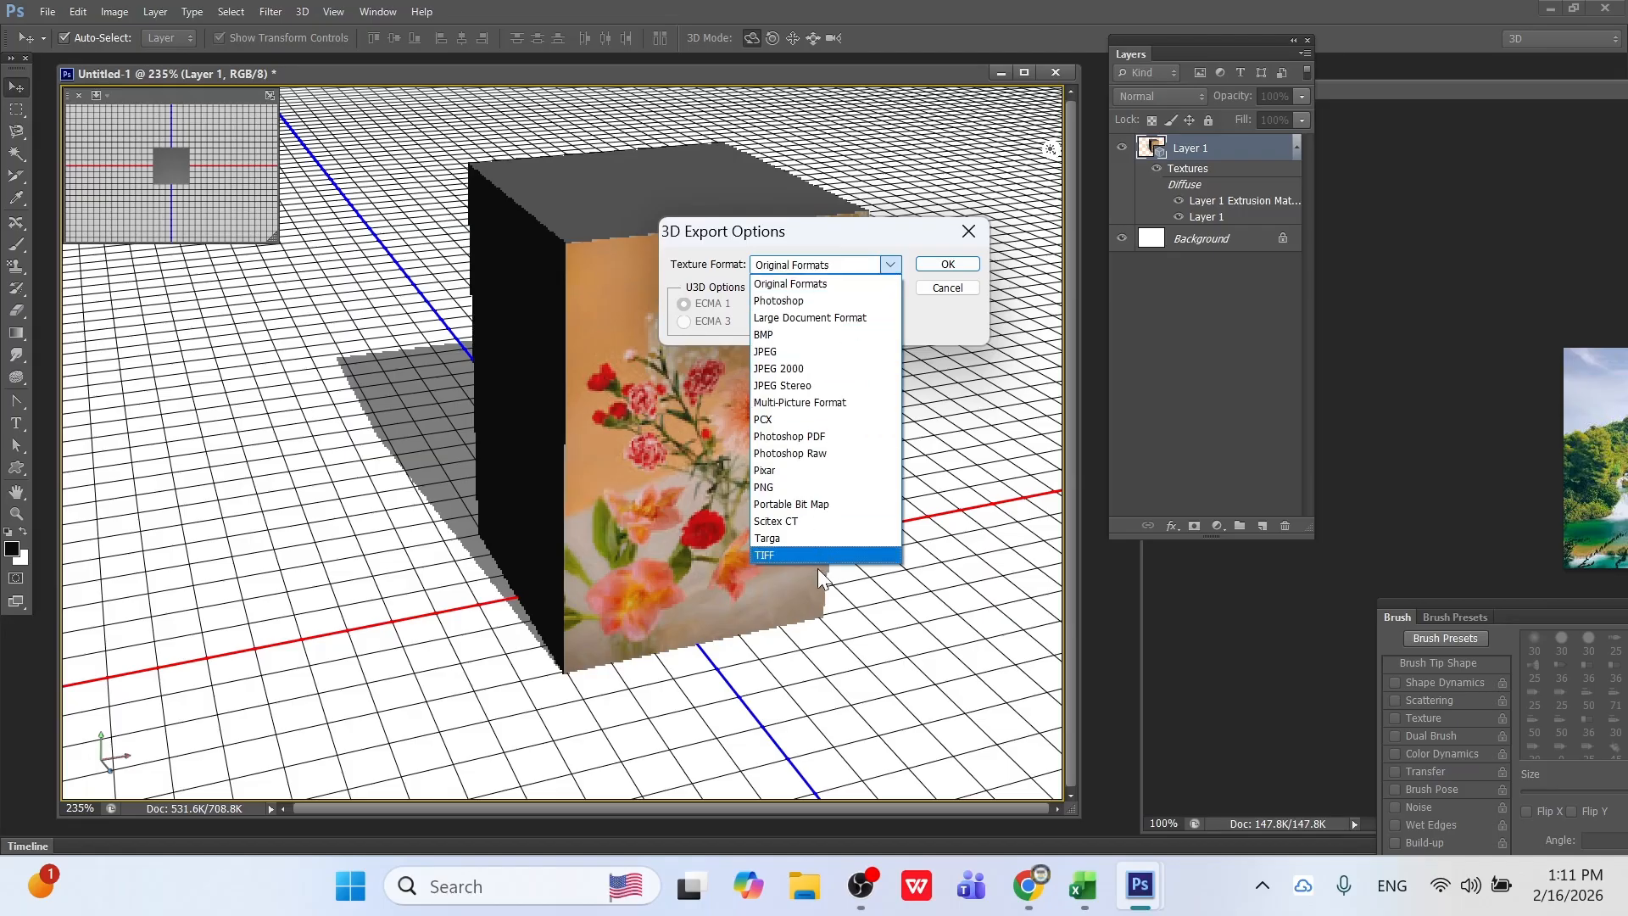
left_click(890, 268)
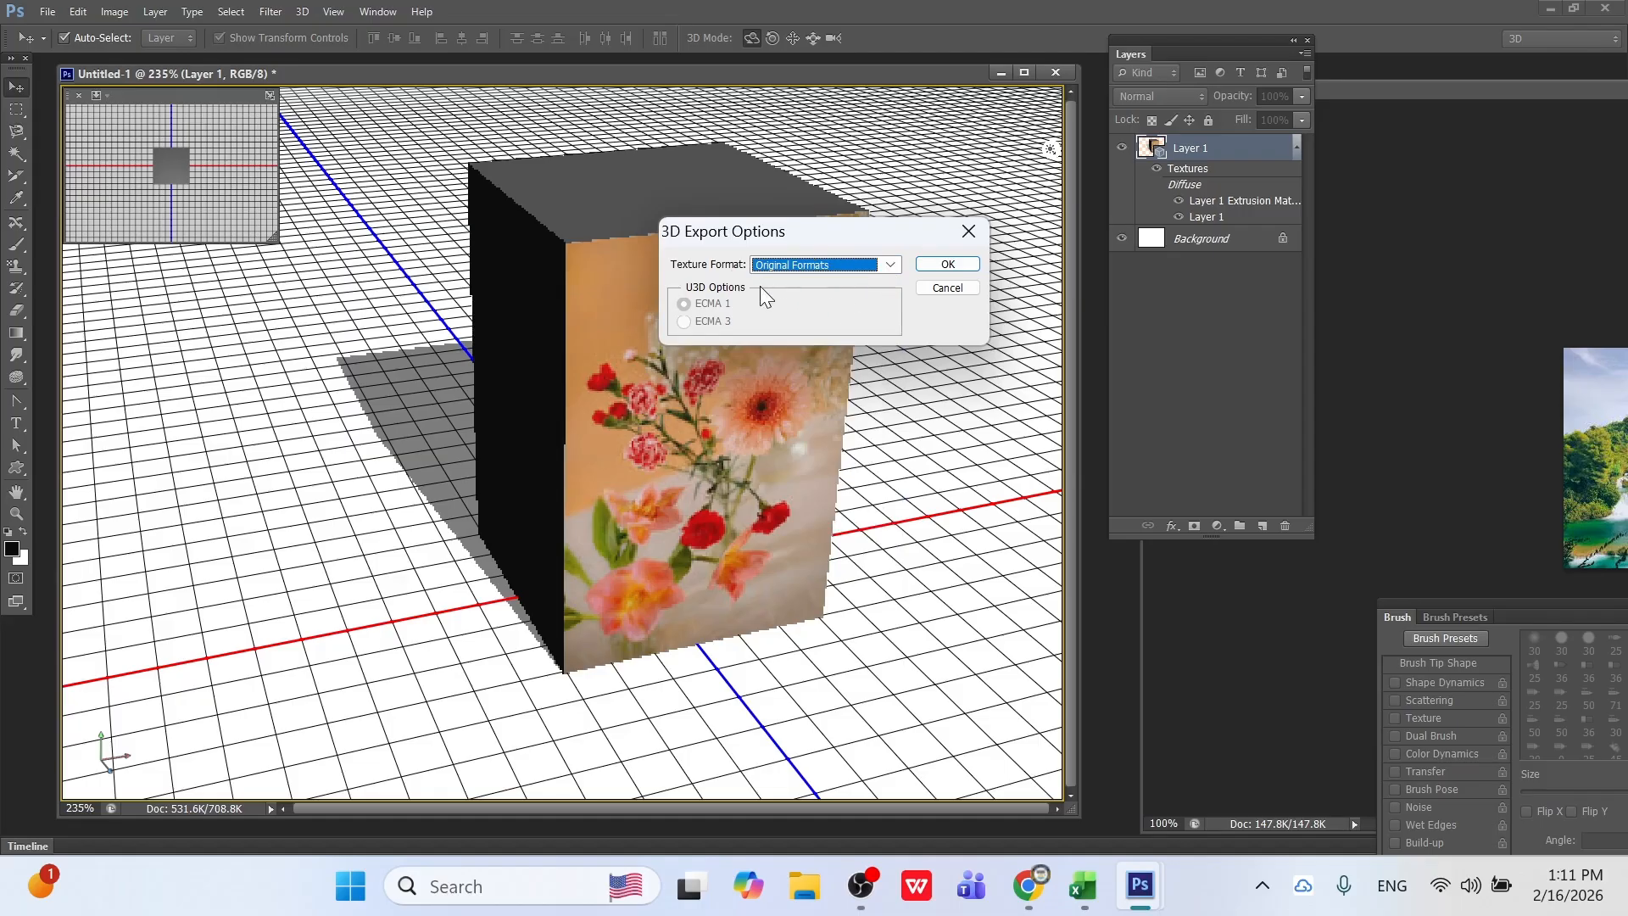
left_click_drag(776, 237, 737, 287)
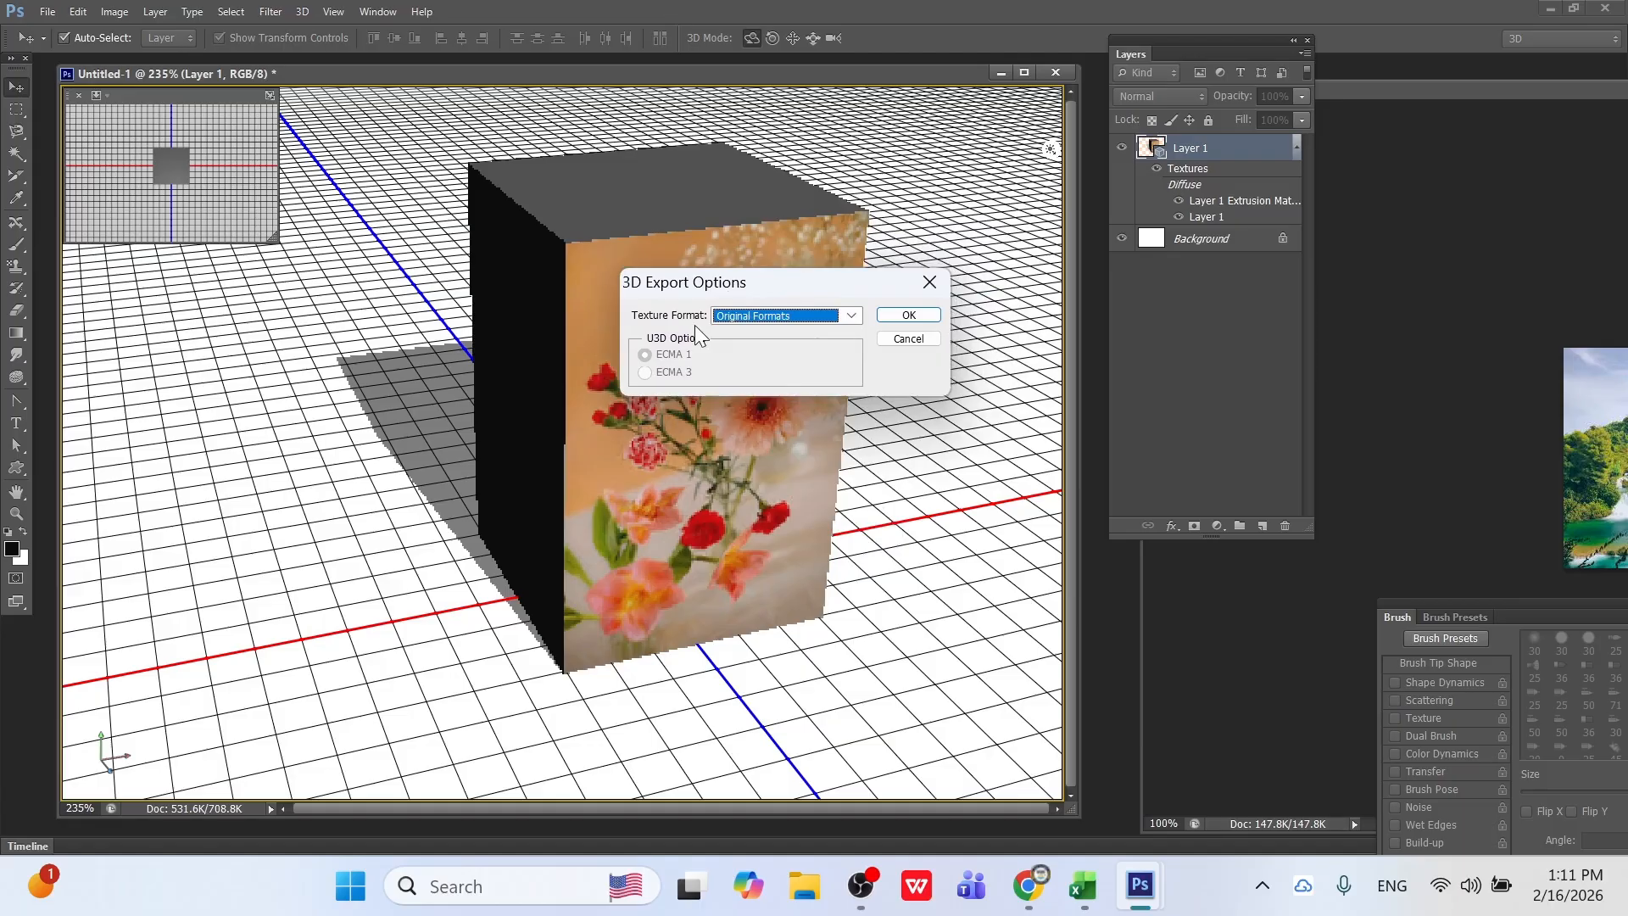
left_click(916, 314)
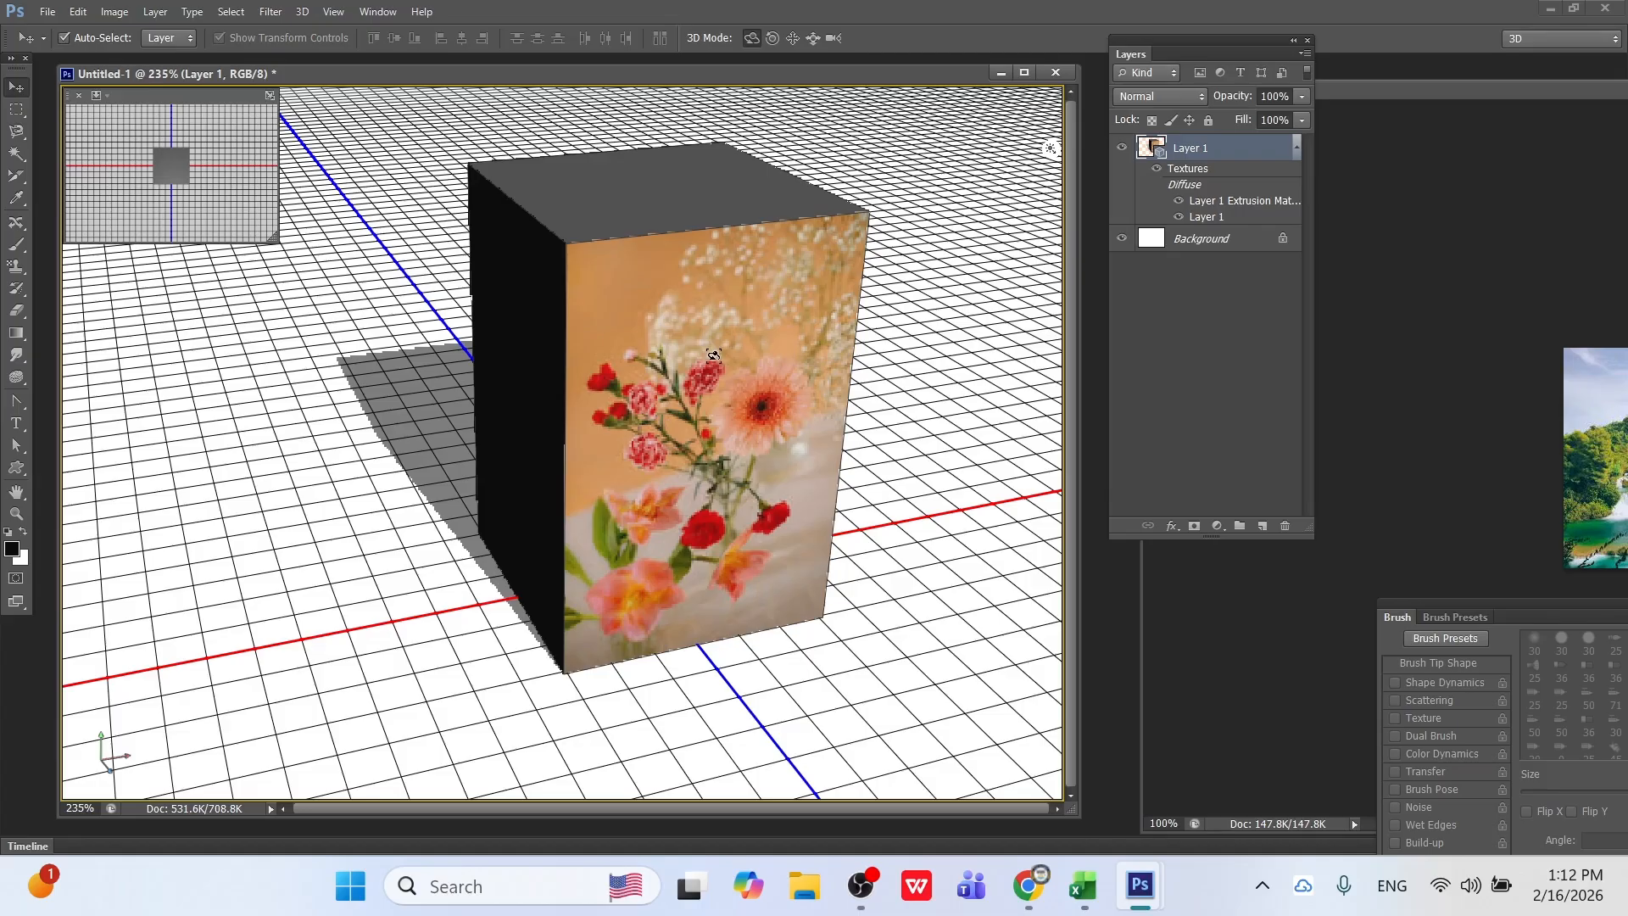
Create a new blank document with the default settings and load "3d image.dae" into it as a 3D layer.
key("ctrl+n")
left_click(763, 207)
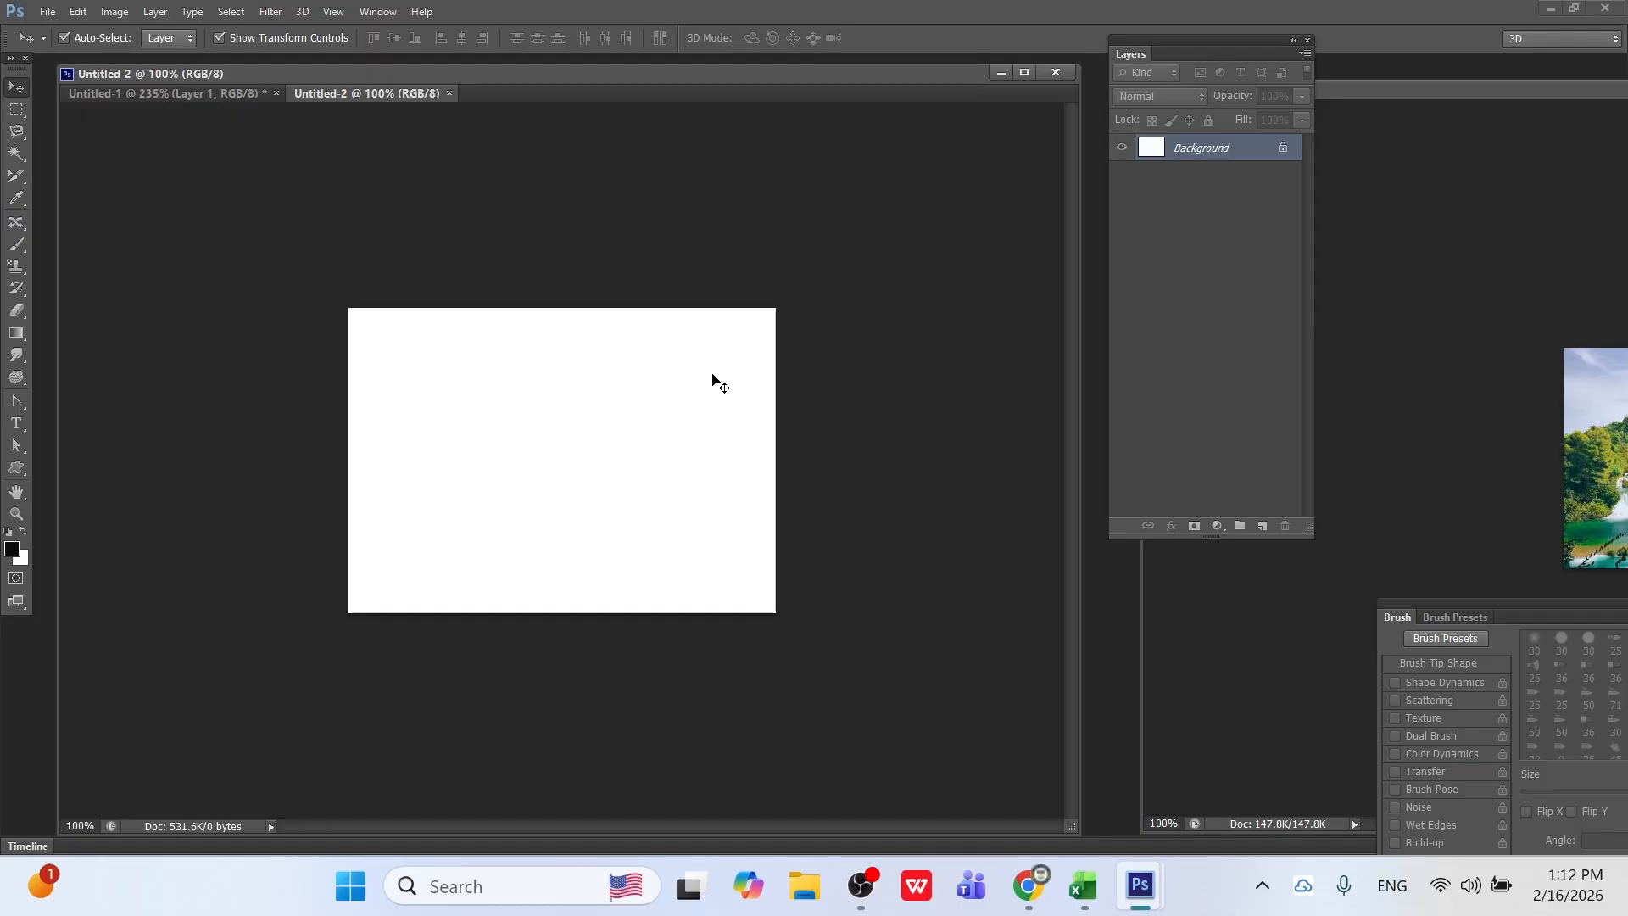
left_click(303, 14)
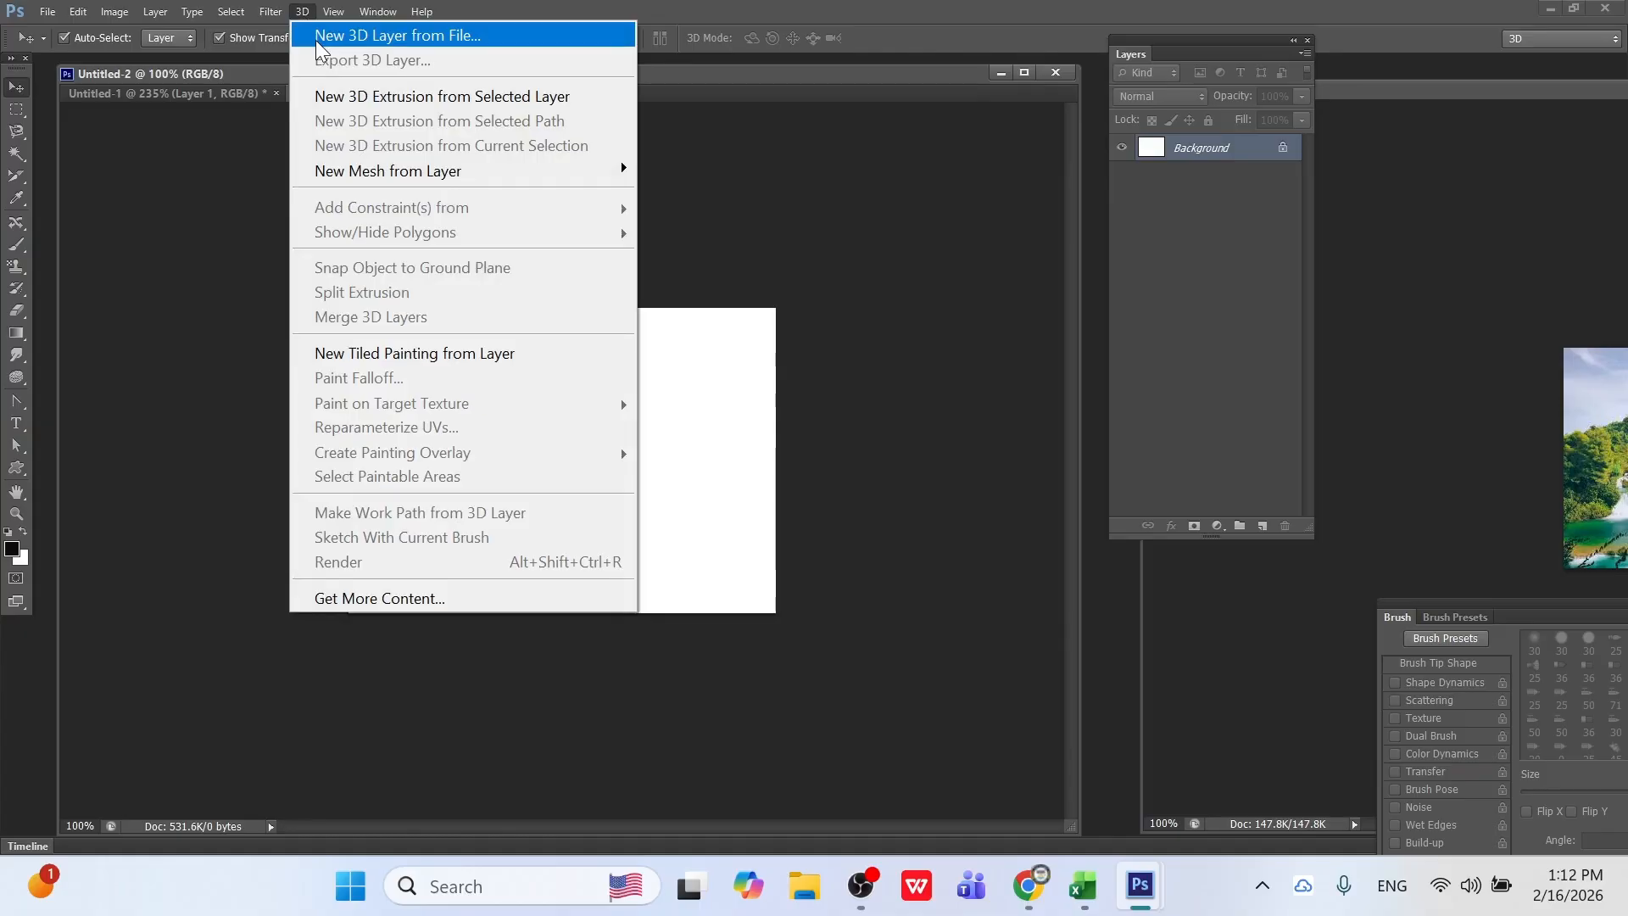
left_click(316, 39)
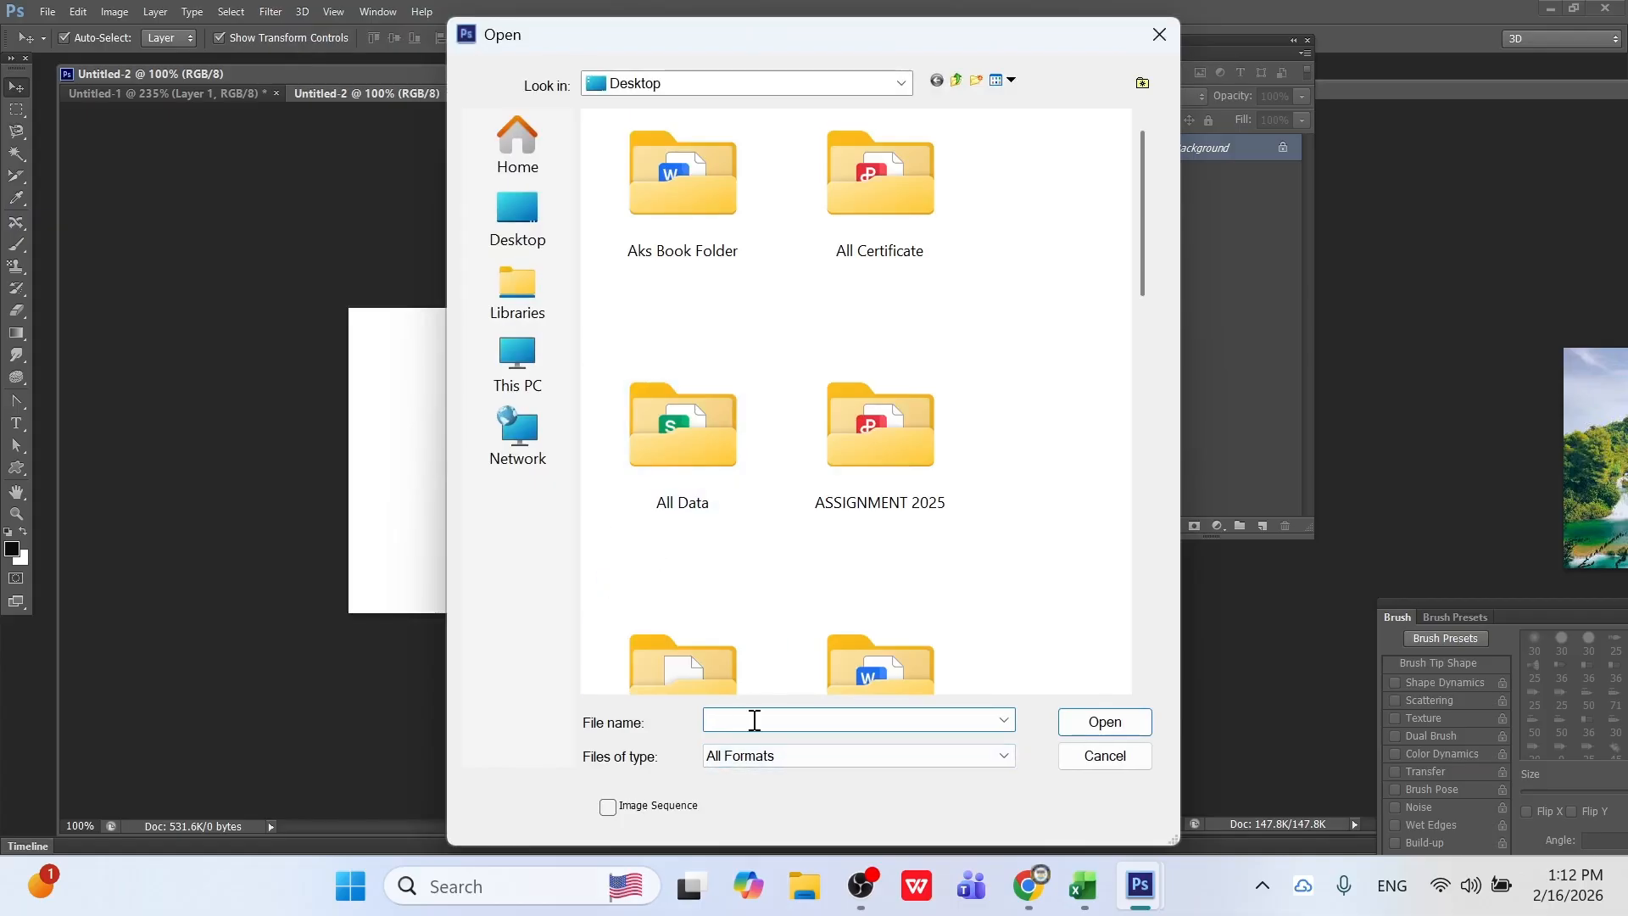
type("3d")
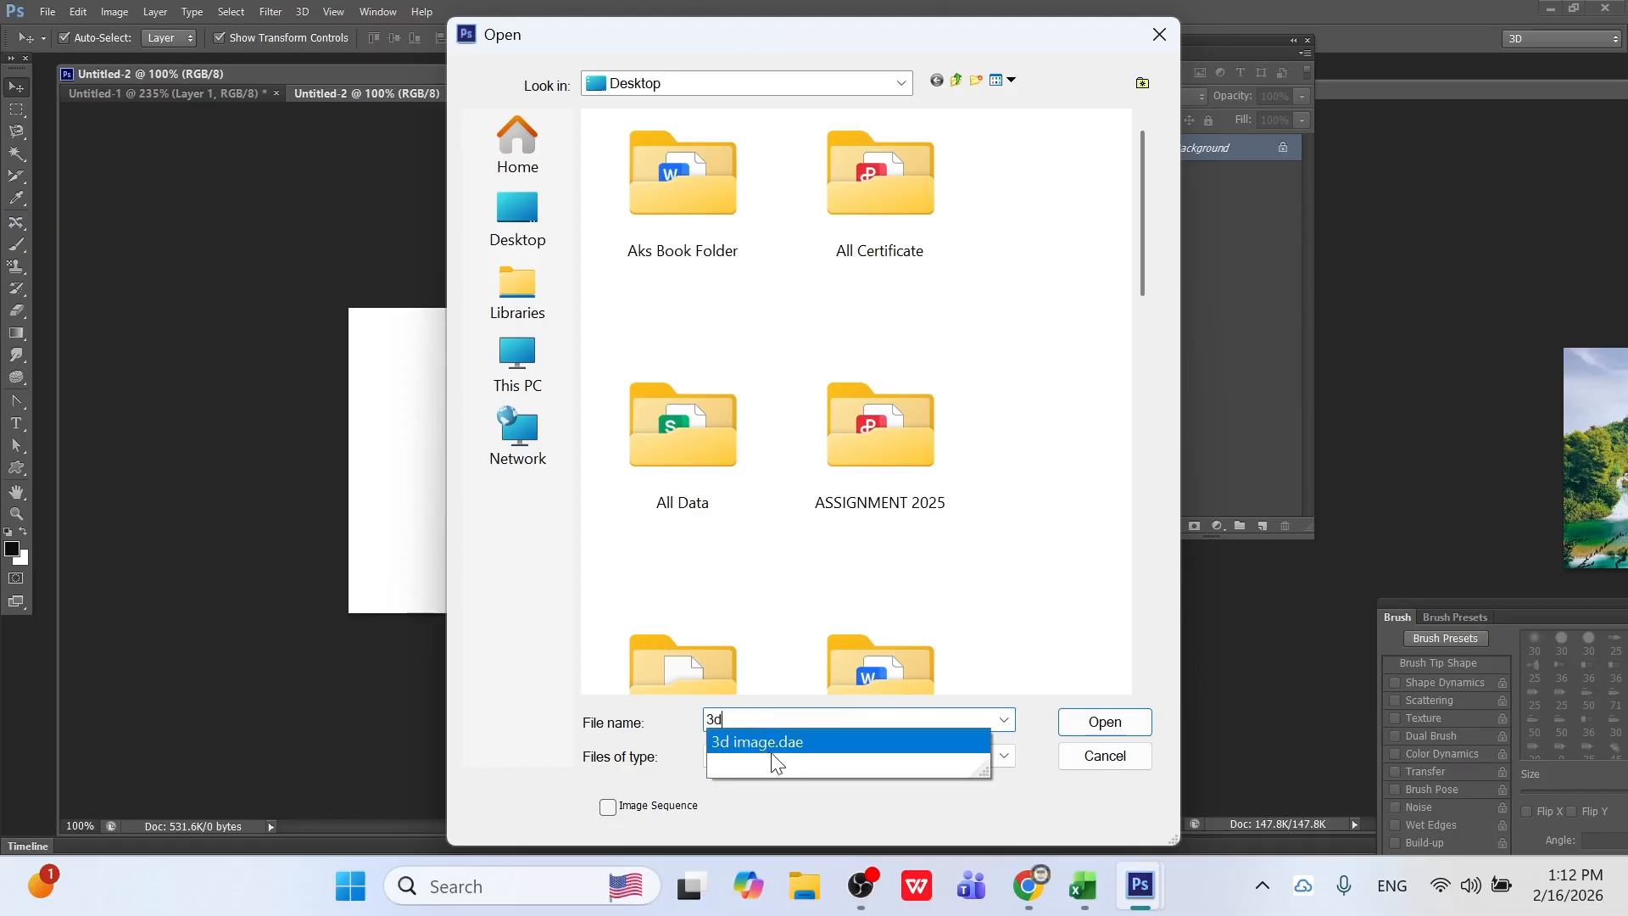
left_click(794, 743)
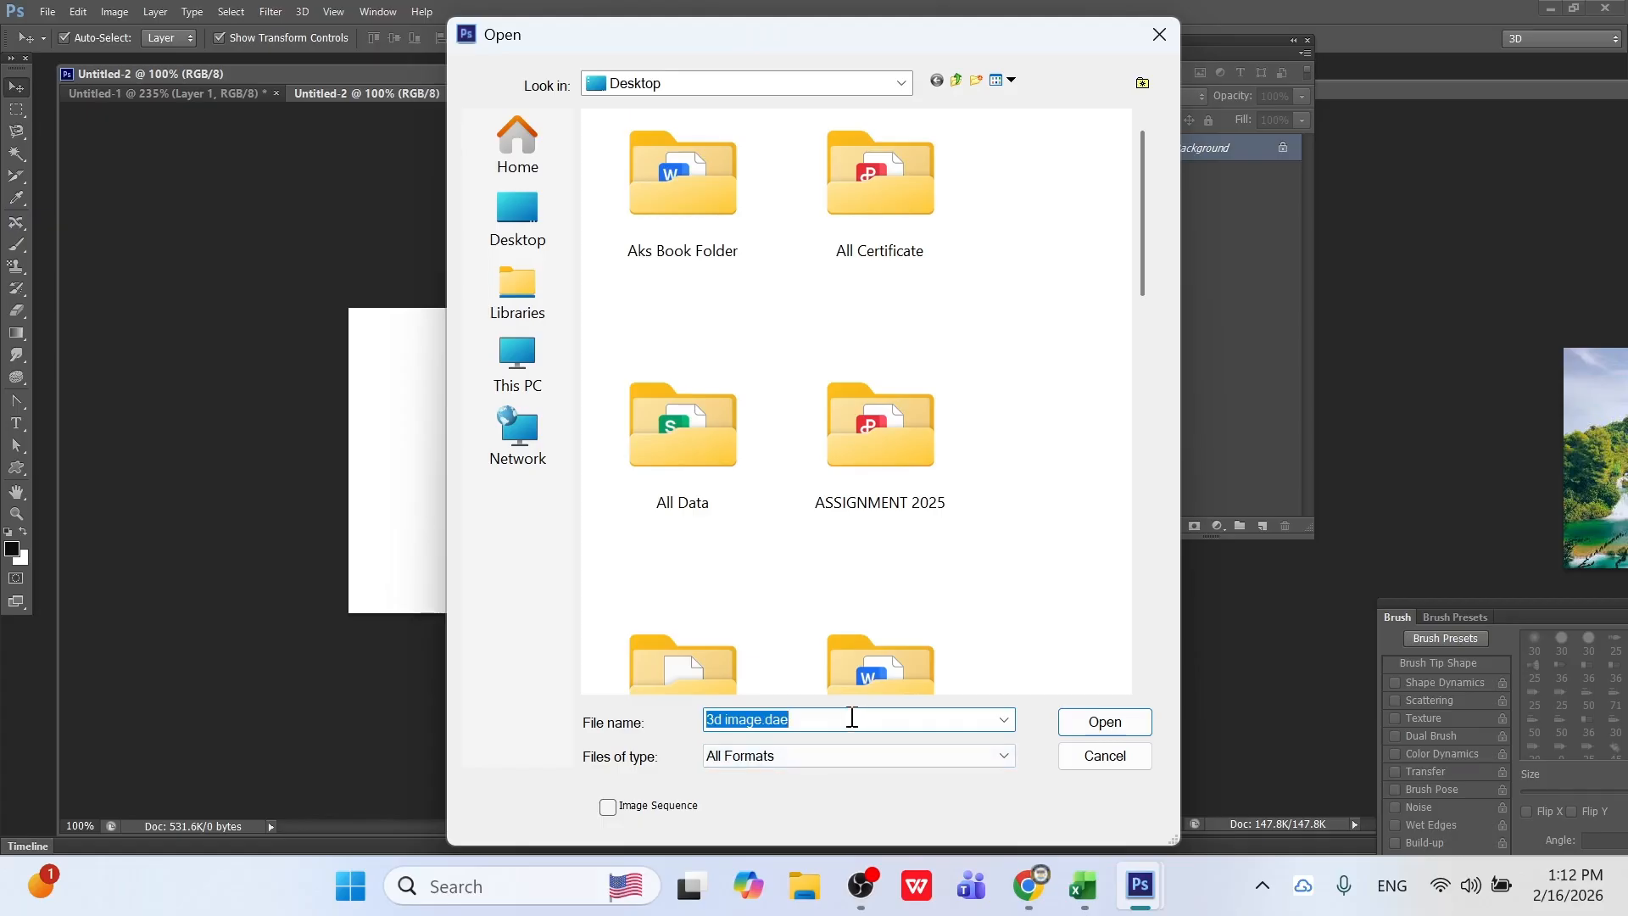
left_click(1103, 728)
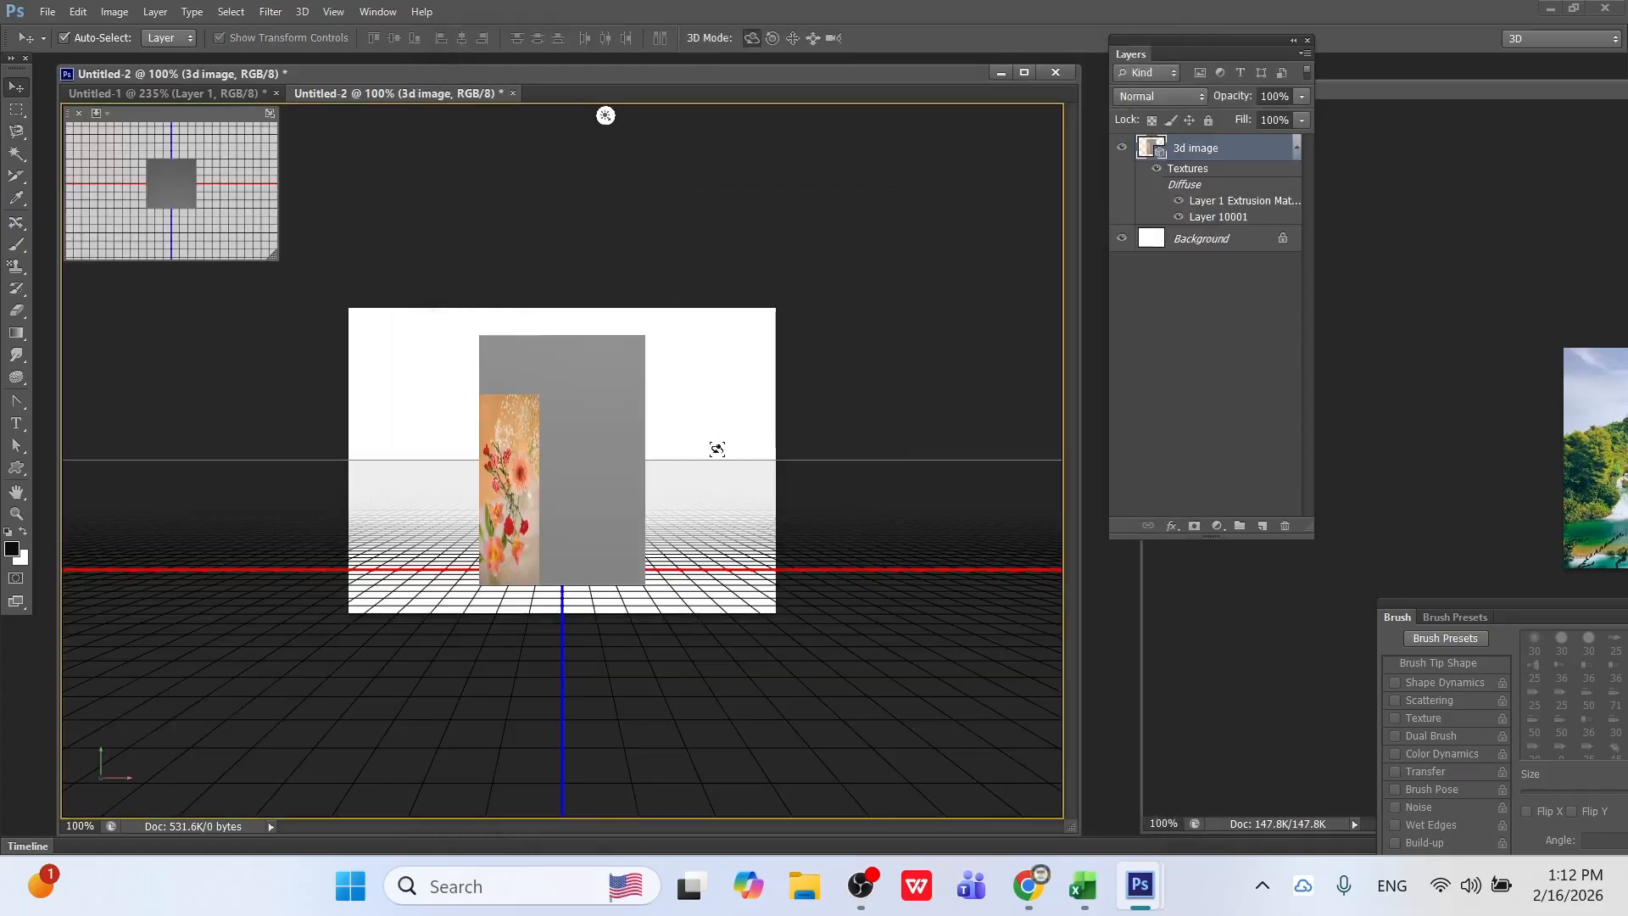
Orbit around the imported 3D box and close the Untitled-2 document without saving.
left_click_drag(544, 517, 565, 385)
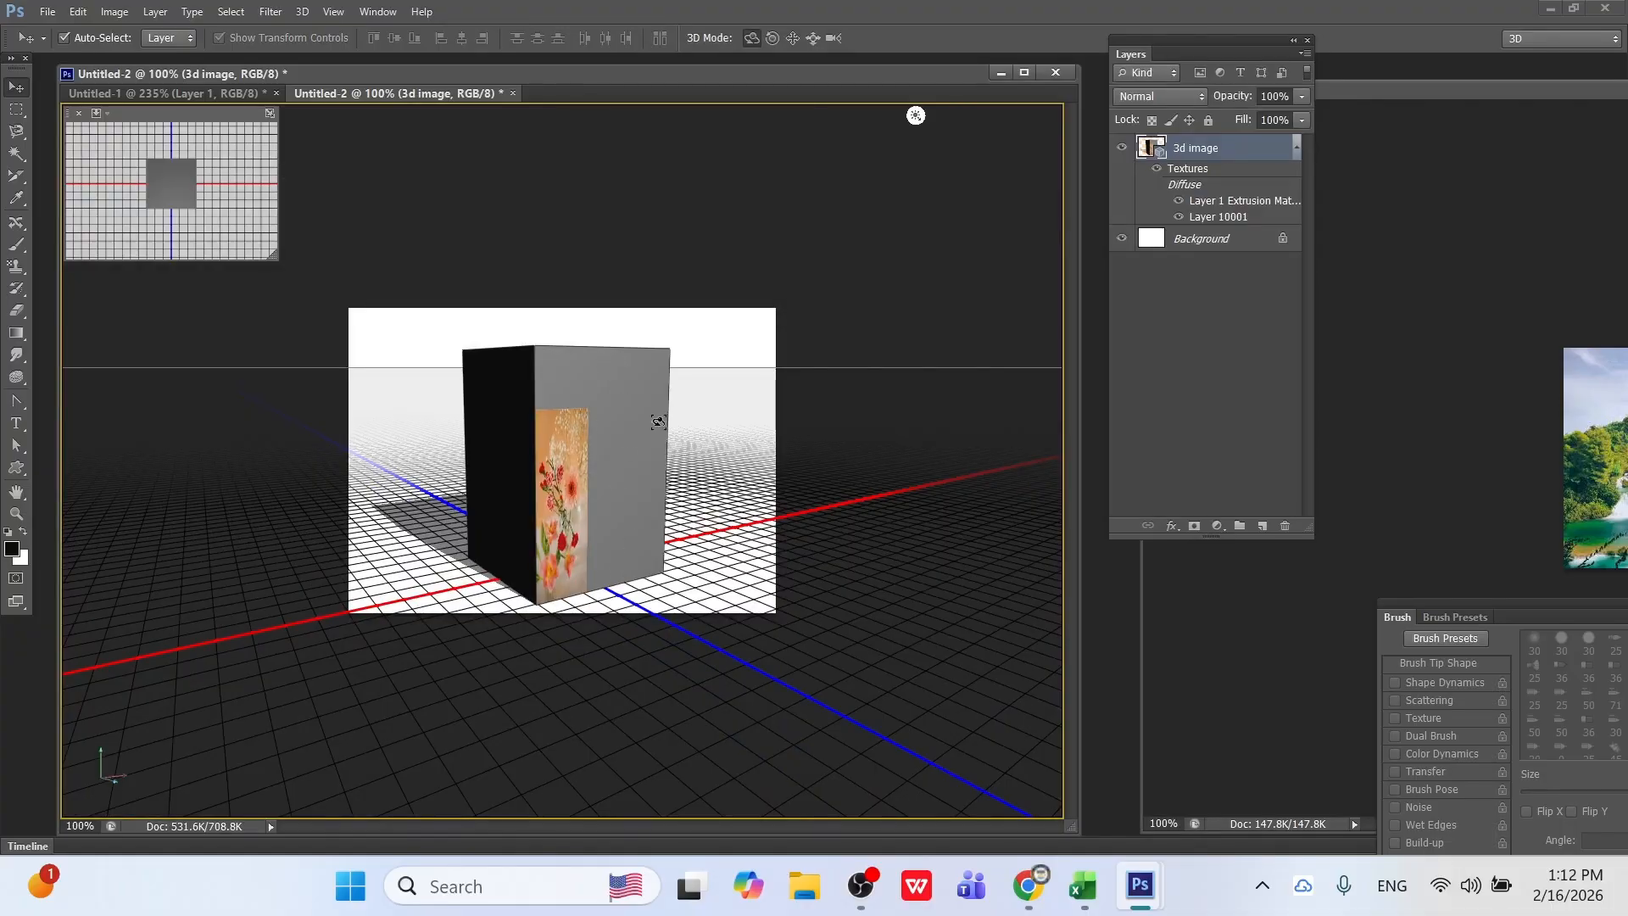
left_click_drag(575, 438, 546, 476)
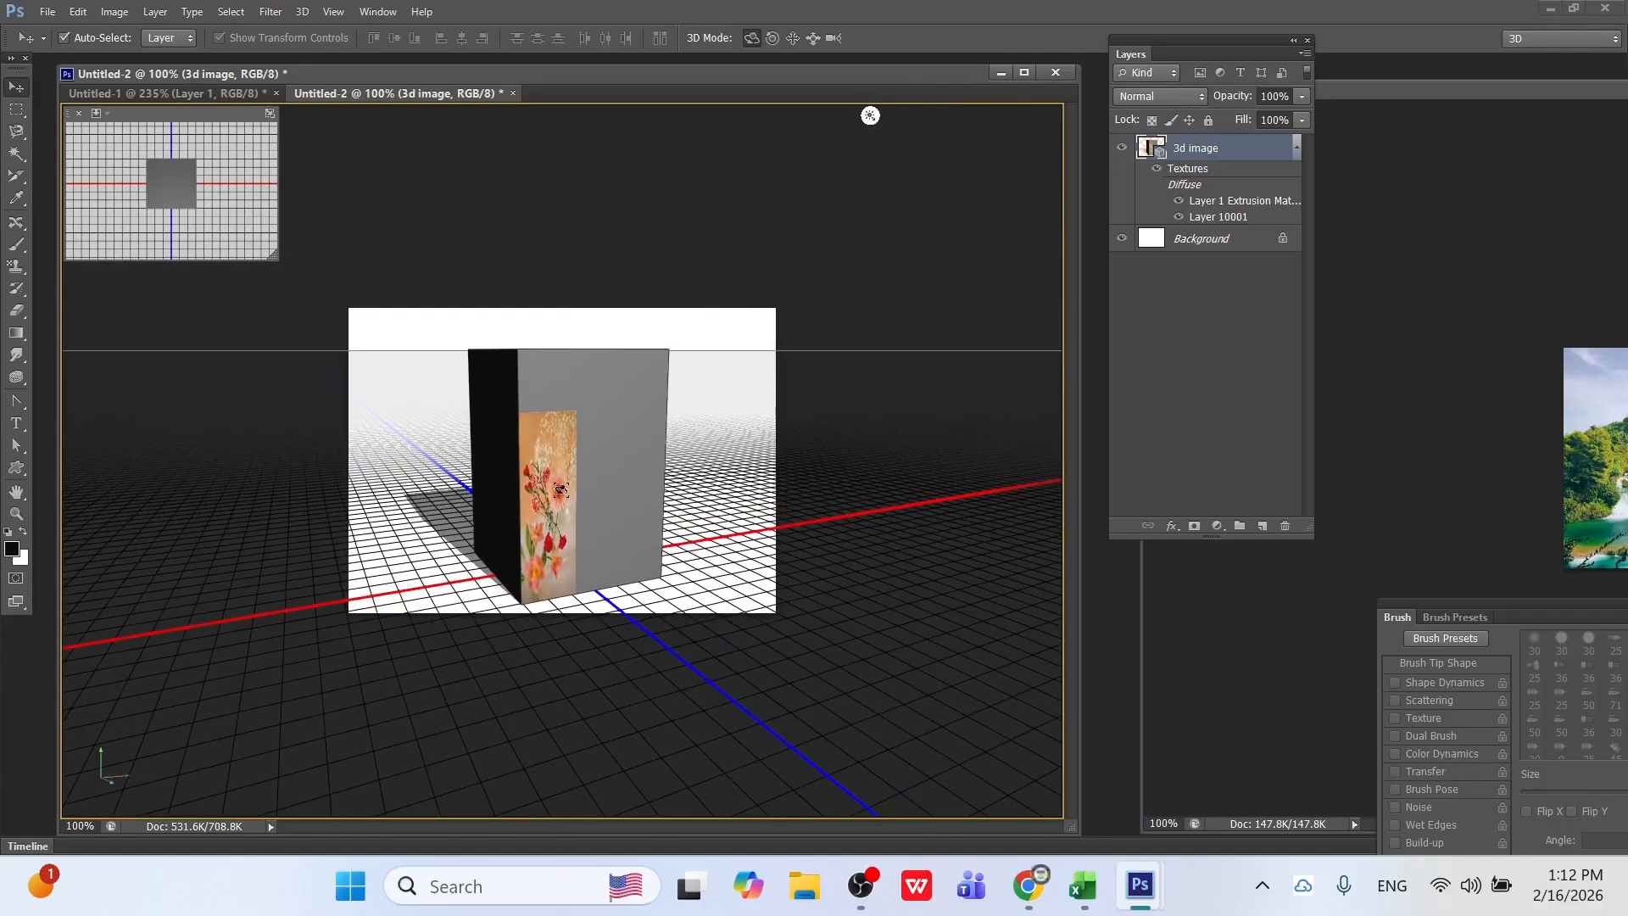
left_click(514, 93)
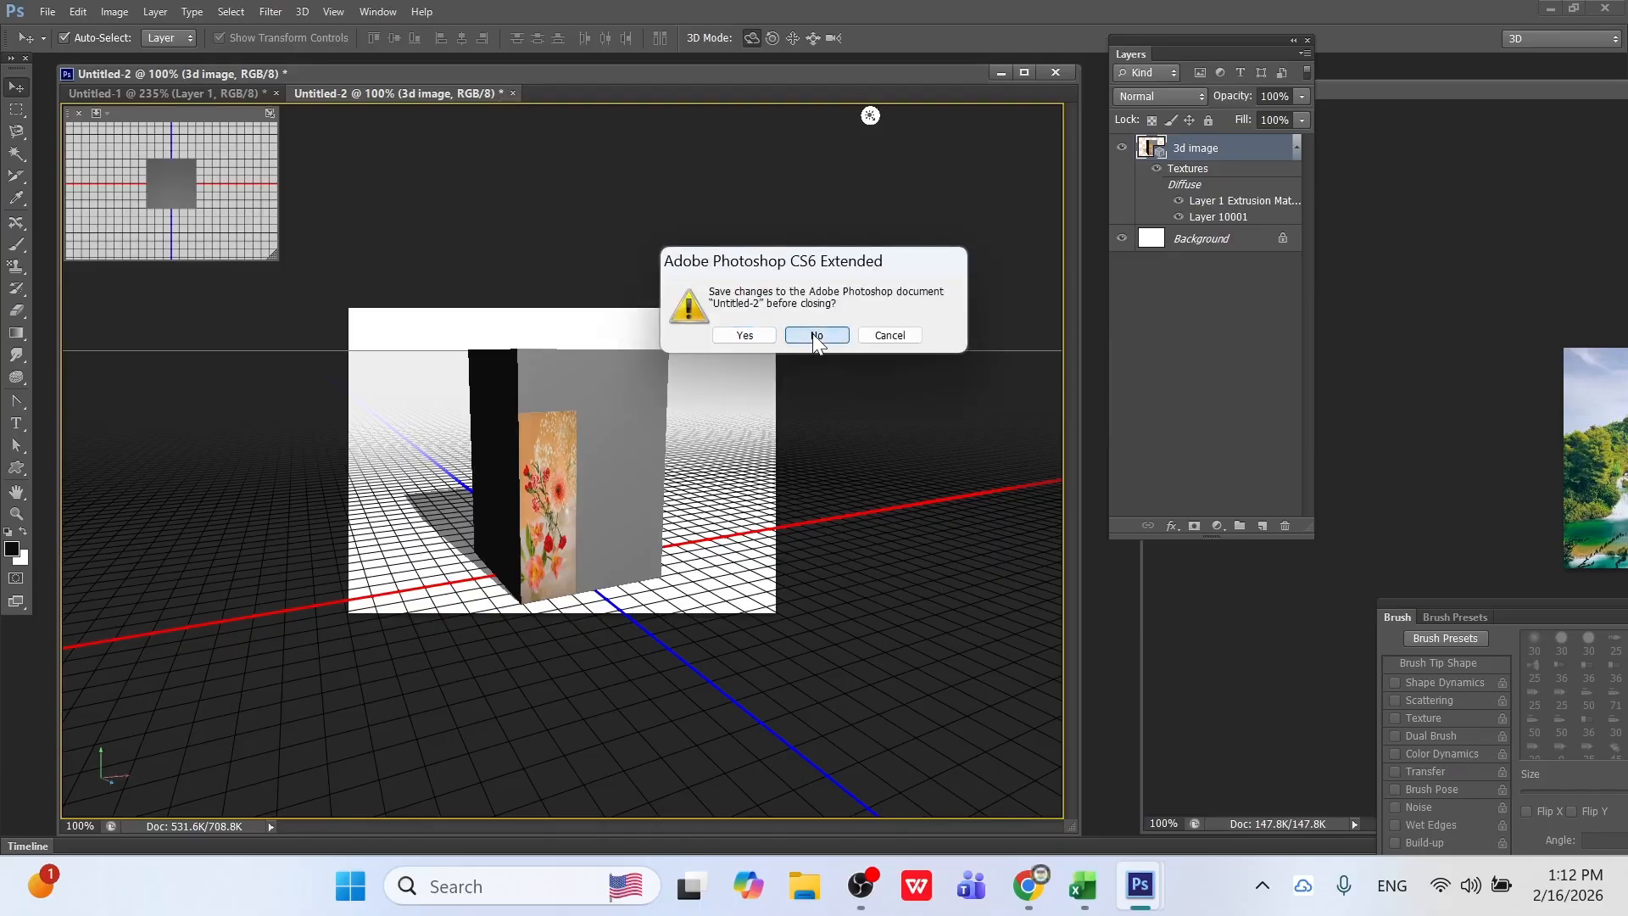
left_click(816, 336)
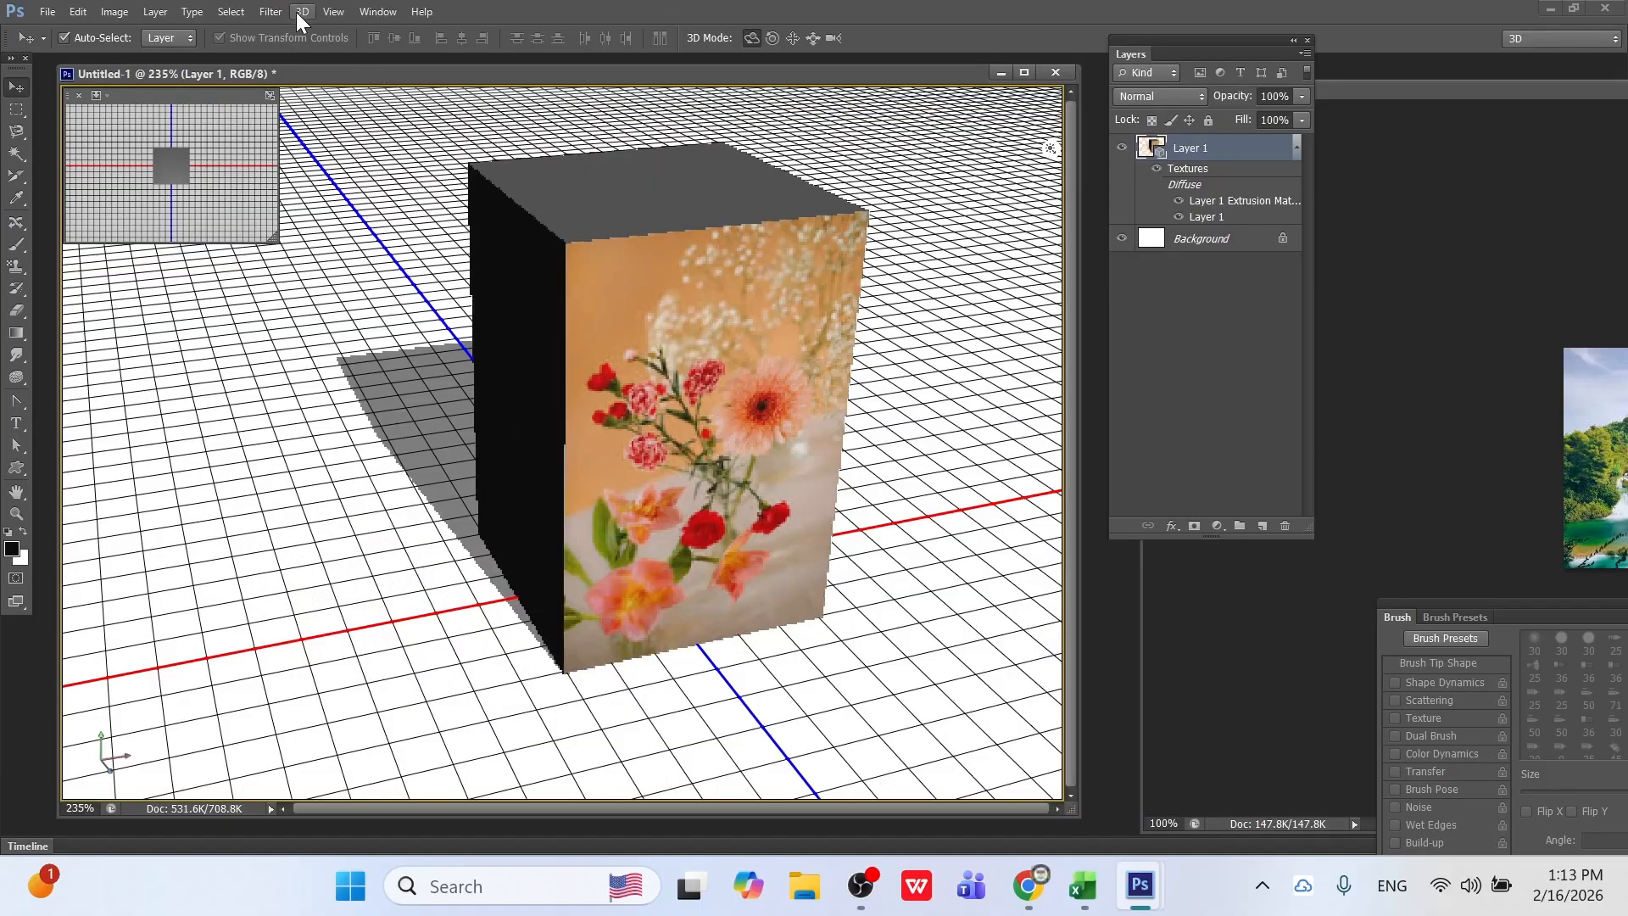
left_click(298, 12)
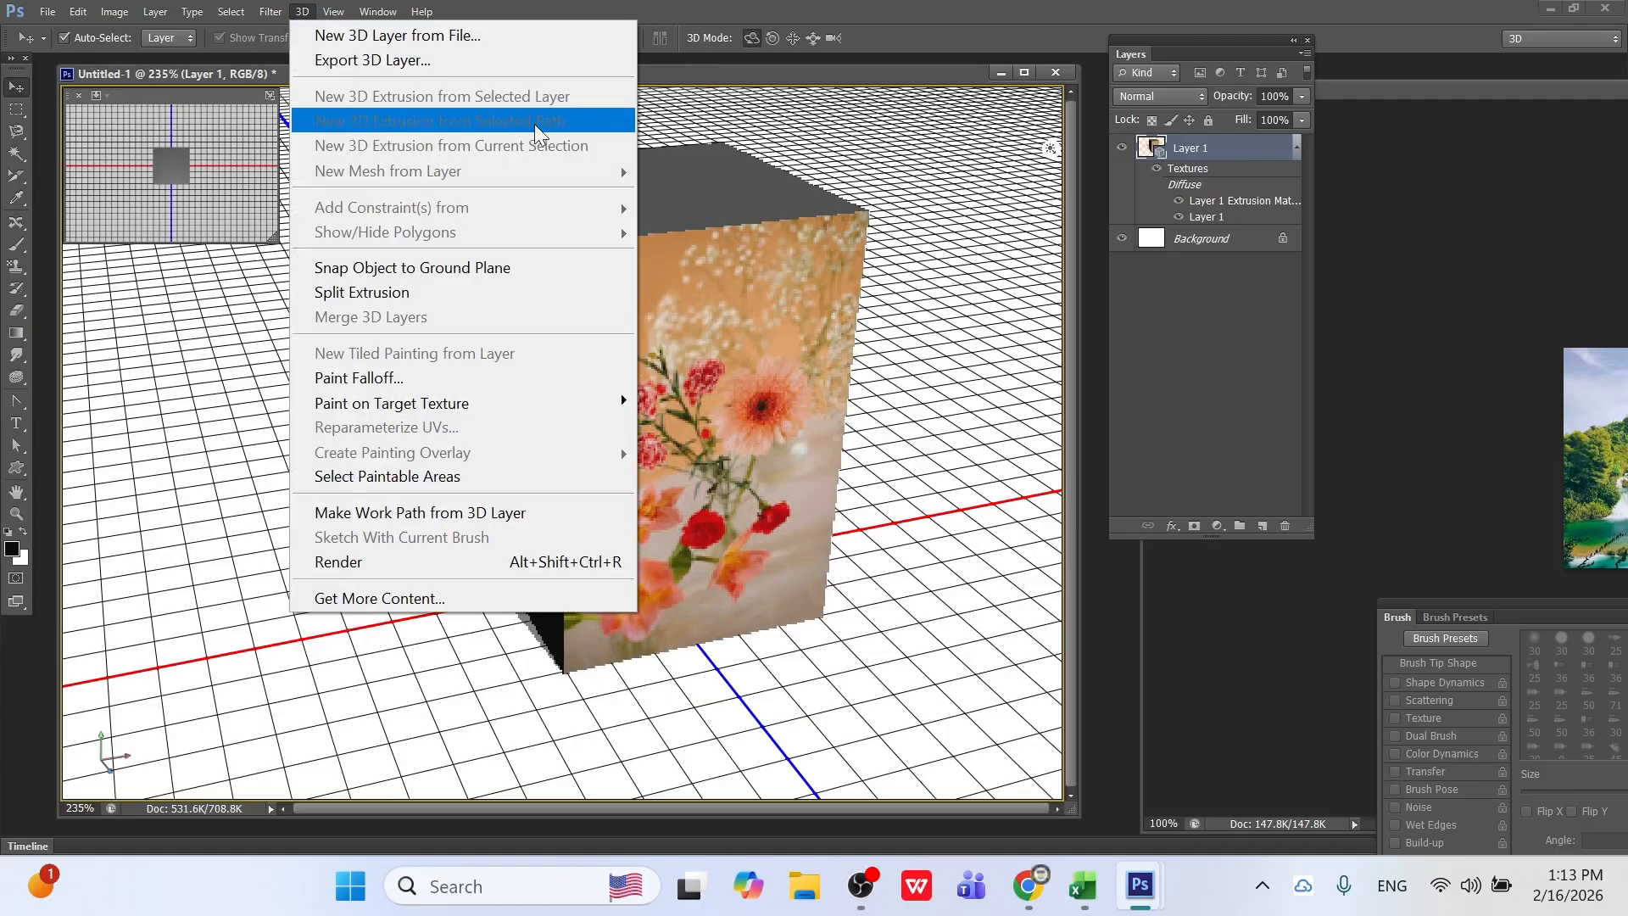
left_click(730, 75)
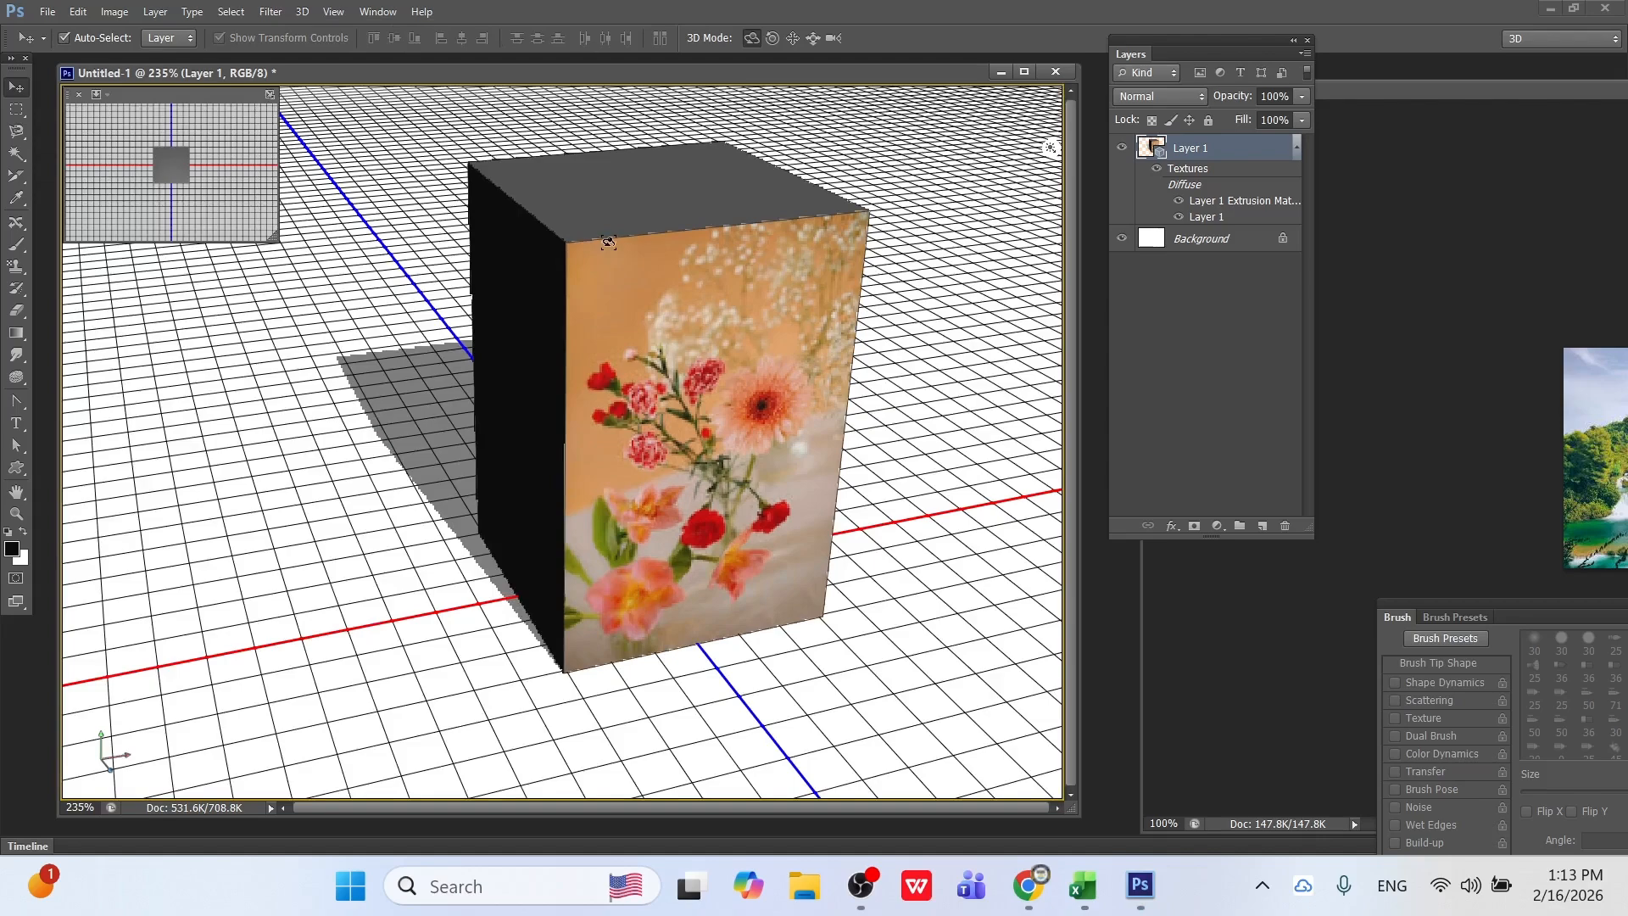
Undo the camera moves and the 3D extrusion in Untitled-1, back to the flat flower photo layer.
key("ctrl+alt+z")
key("ctrl+alt+z")
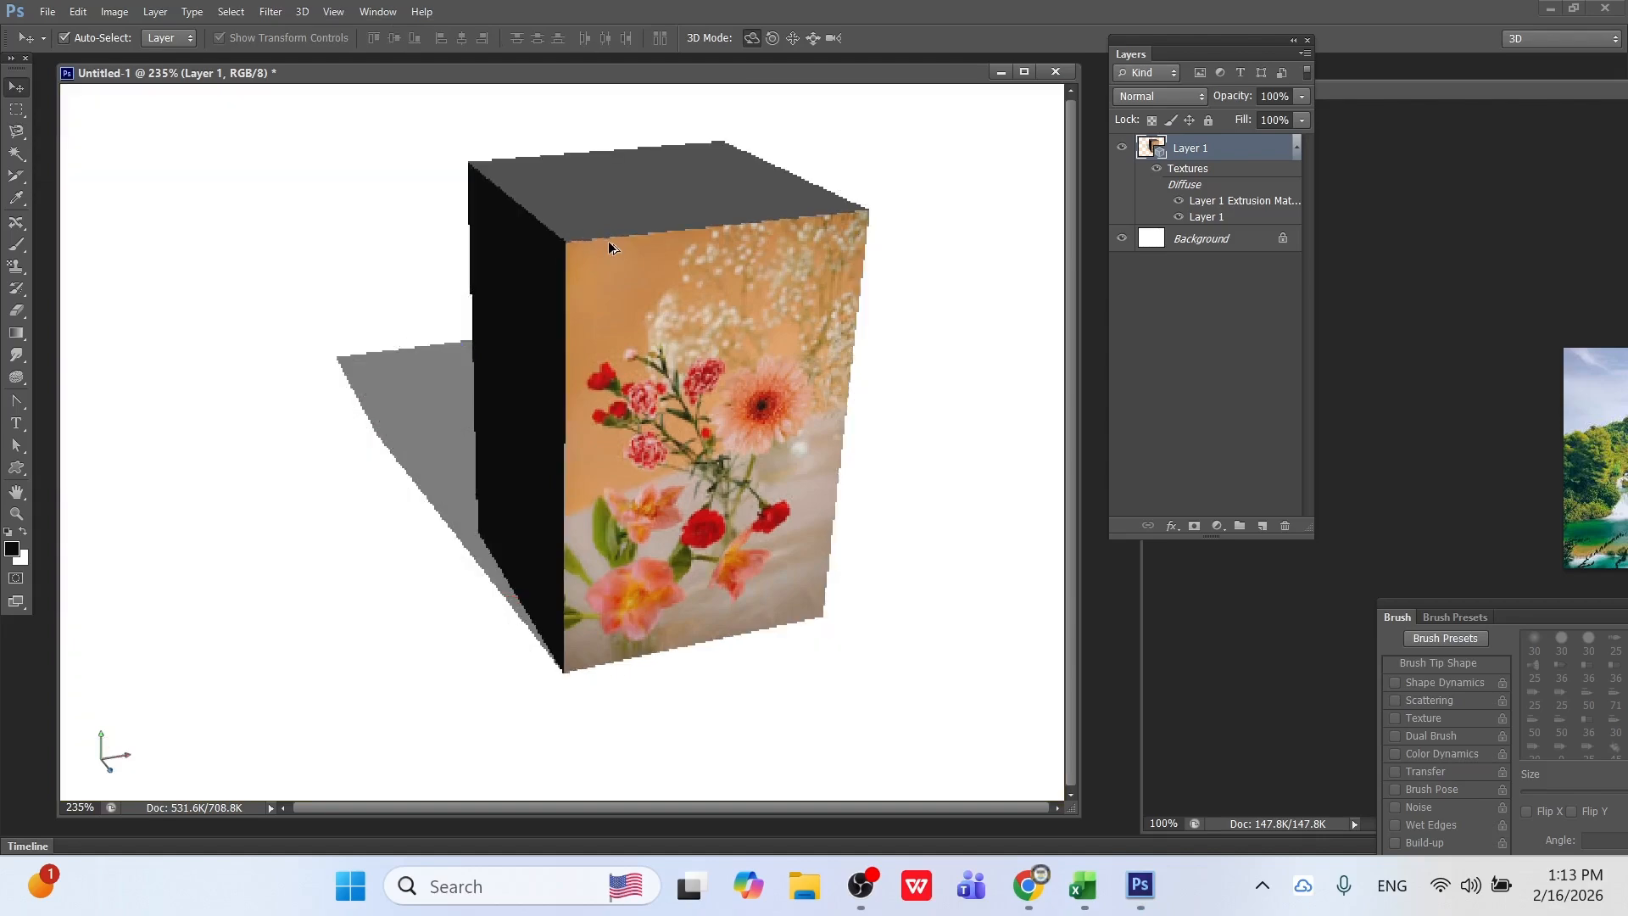
key("ctrl+alt+z")
key("ctrl+alt+z")
key("ctrl+alt+z")
key("ctrl+alt+z")
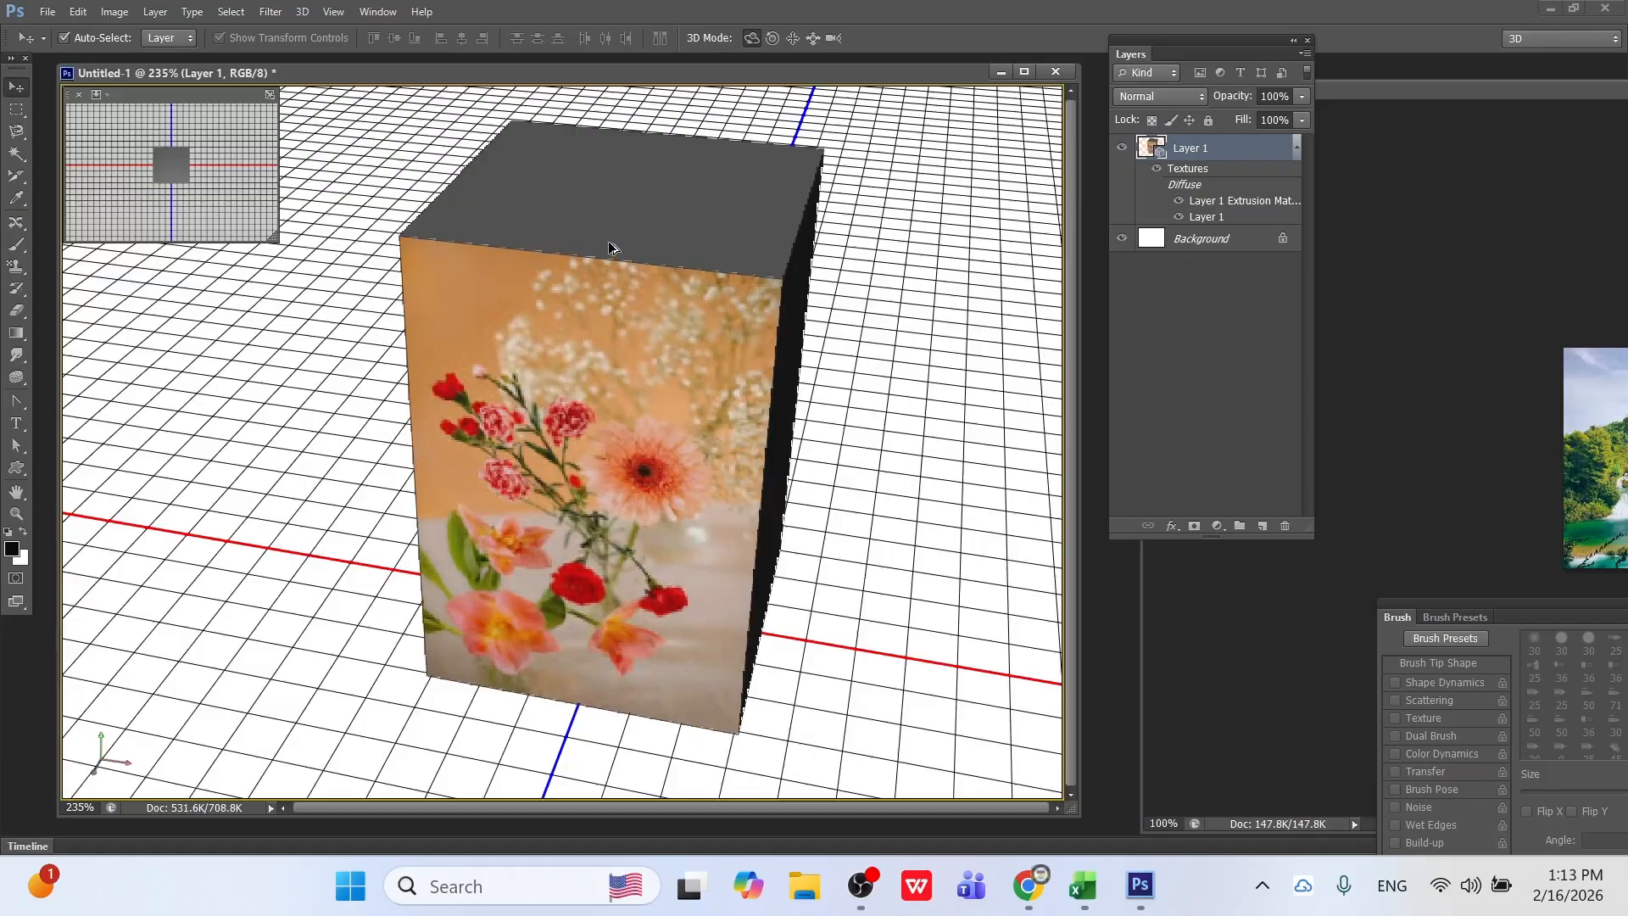
key("ctrl+alt+z")
key("ctrl+alt+z")
key("ctrl+alt+z")
key("ctrl+alt+z")
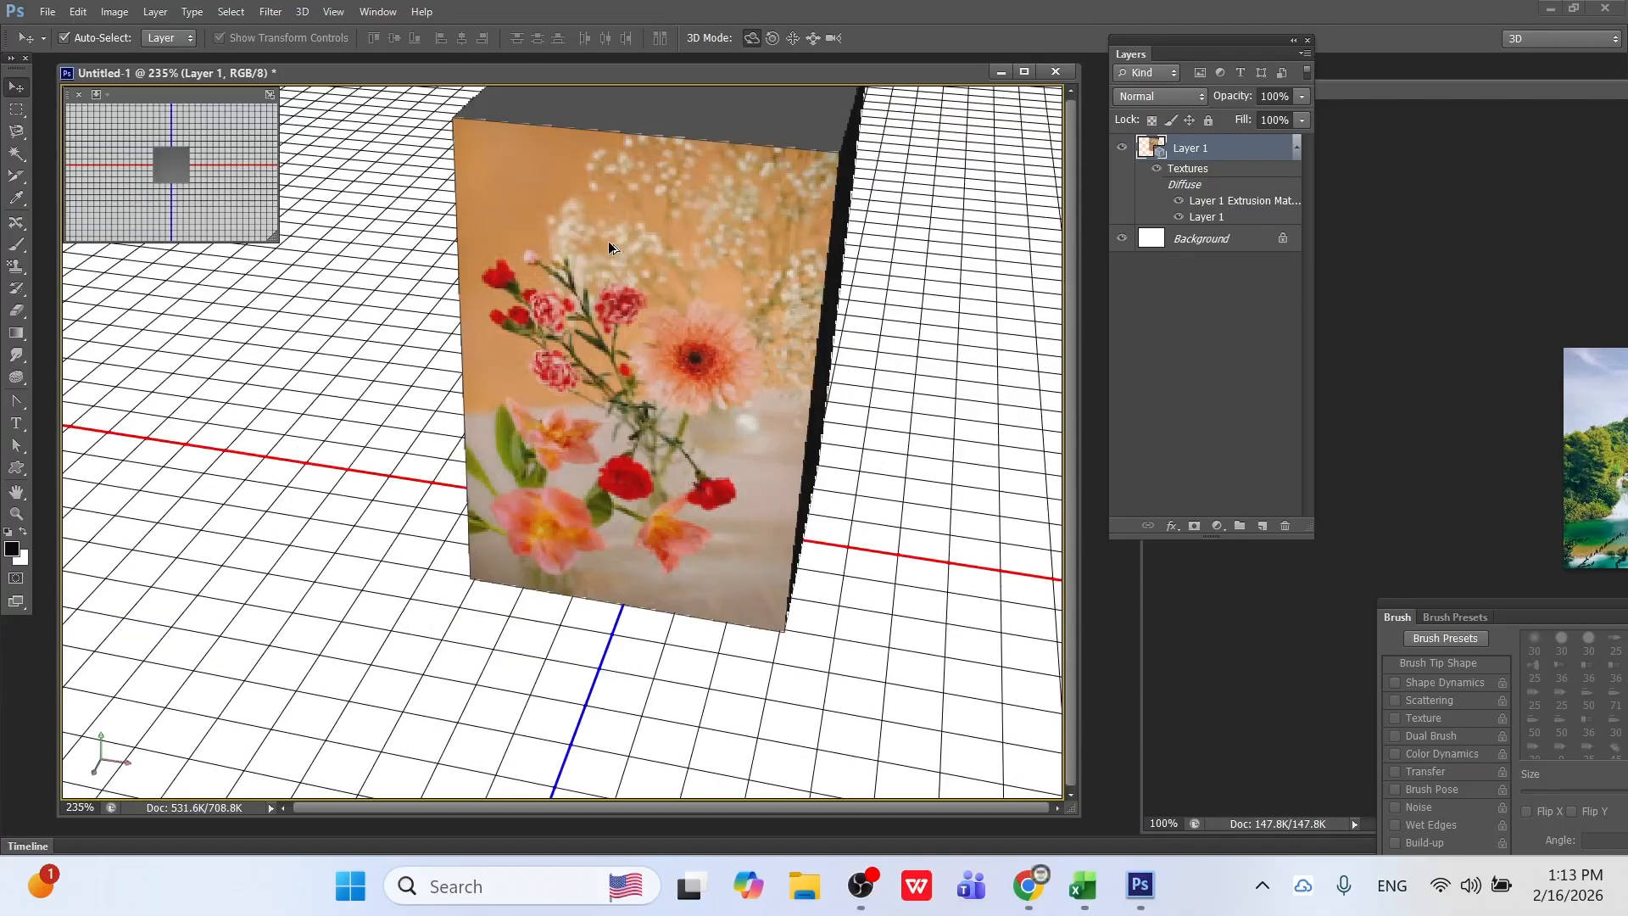
key("ctrl+alt+z")
key("ctrl+alt+z")
key("ctrl+alt+z")
key("ctrl+alt+z")
key("ctrl+alt+z")
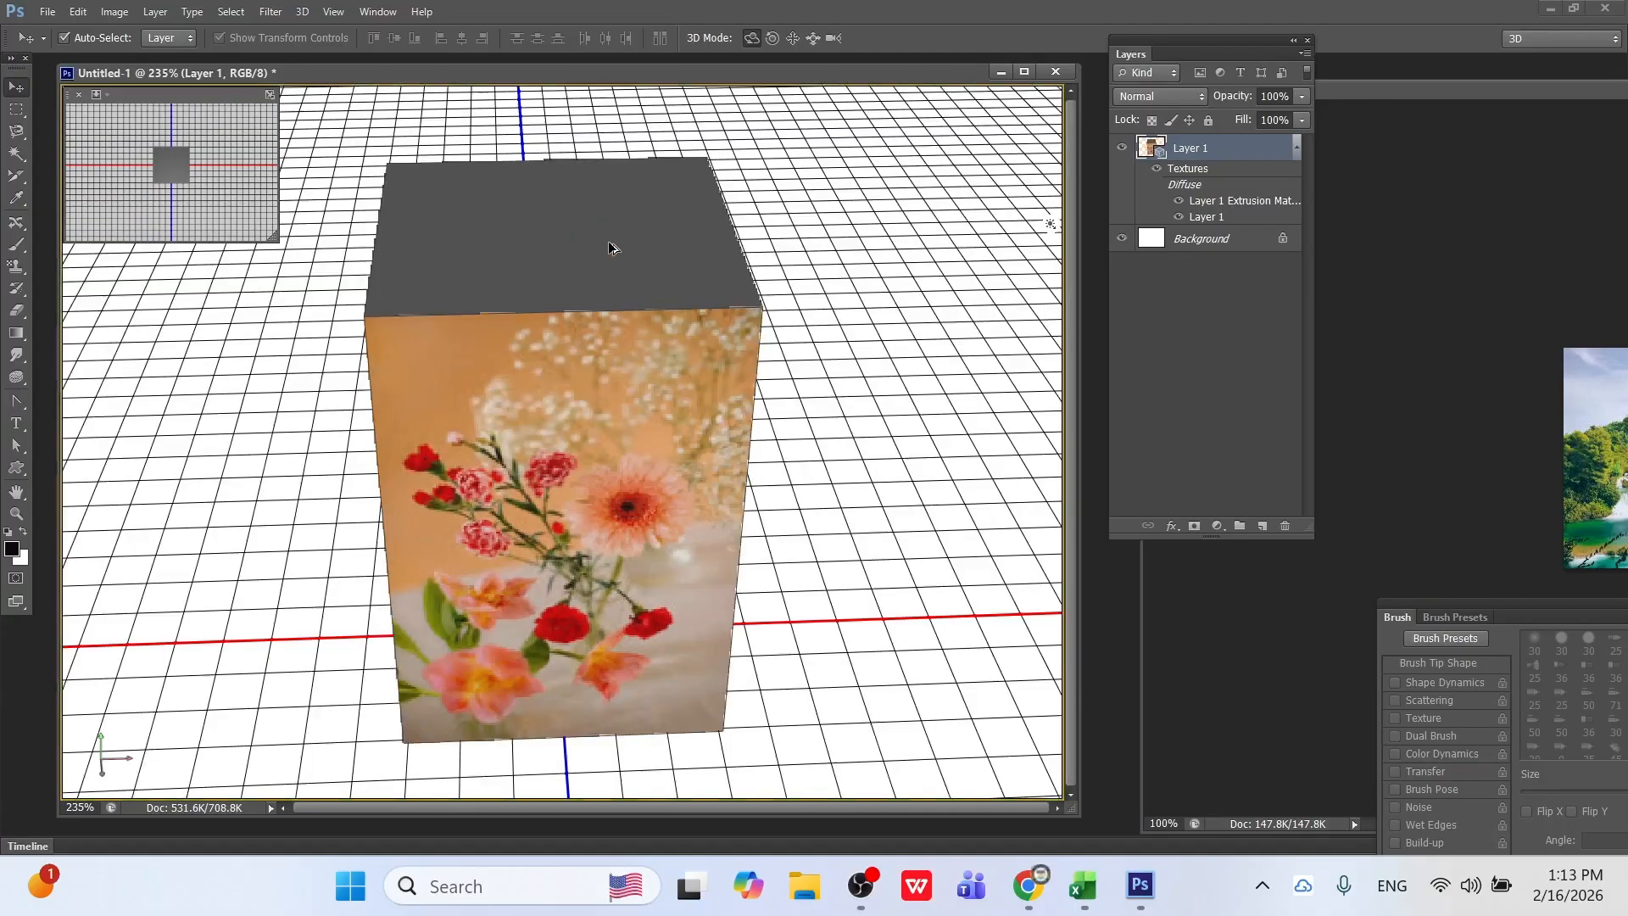
key("ctrl+alt+z")
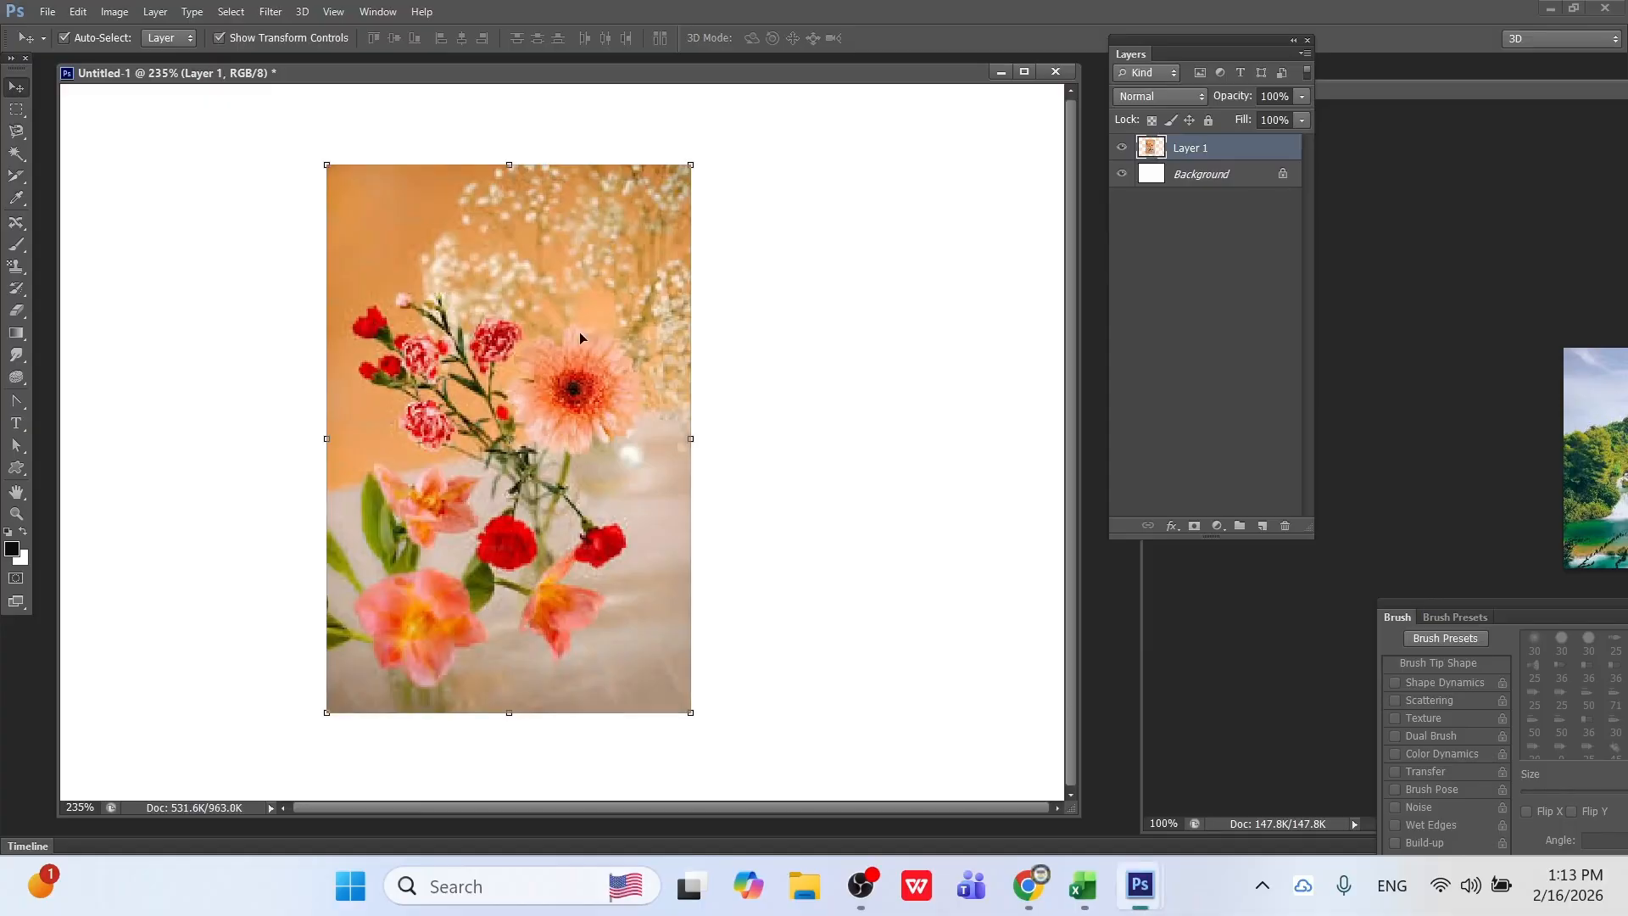
key("ctrl+alt+z")
Scale the flower photo to about 52% width and 63% height, move it to the canvas's lower-left corner, and apply the transformation.
left_click_drag(625, 238, 450, 444)
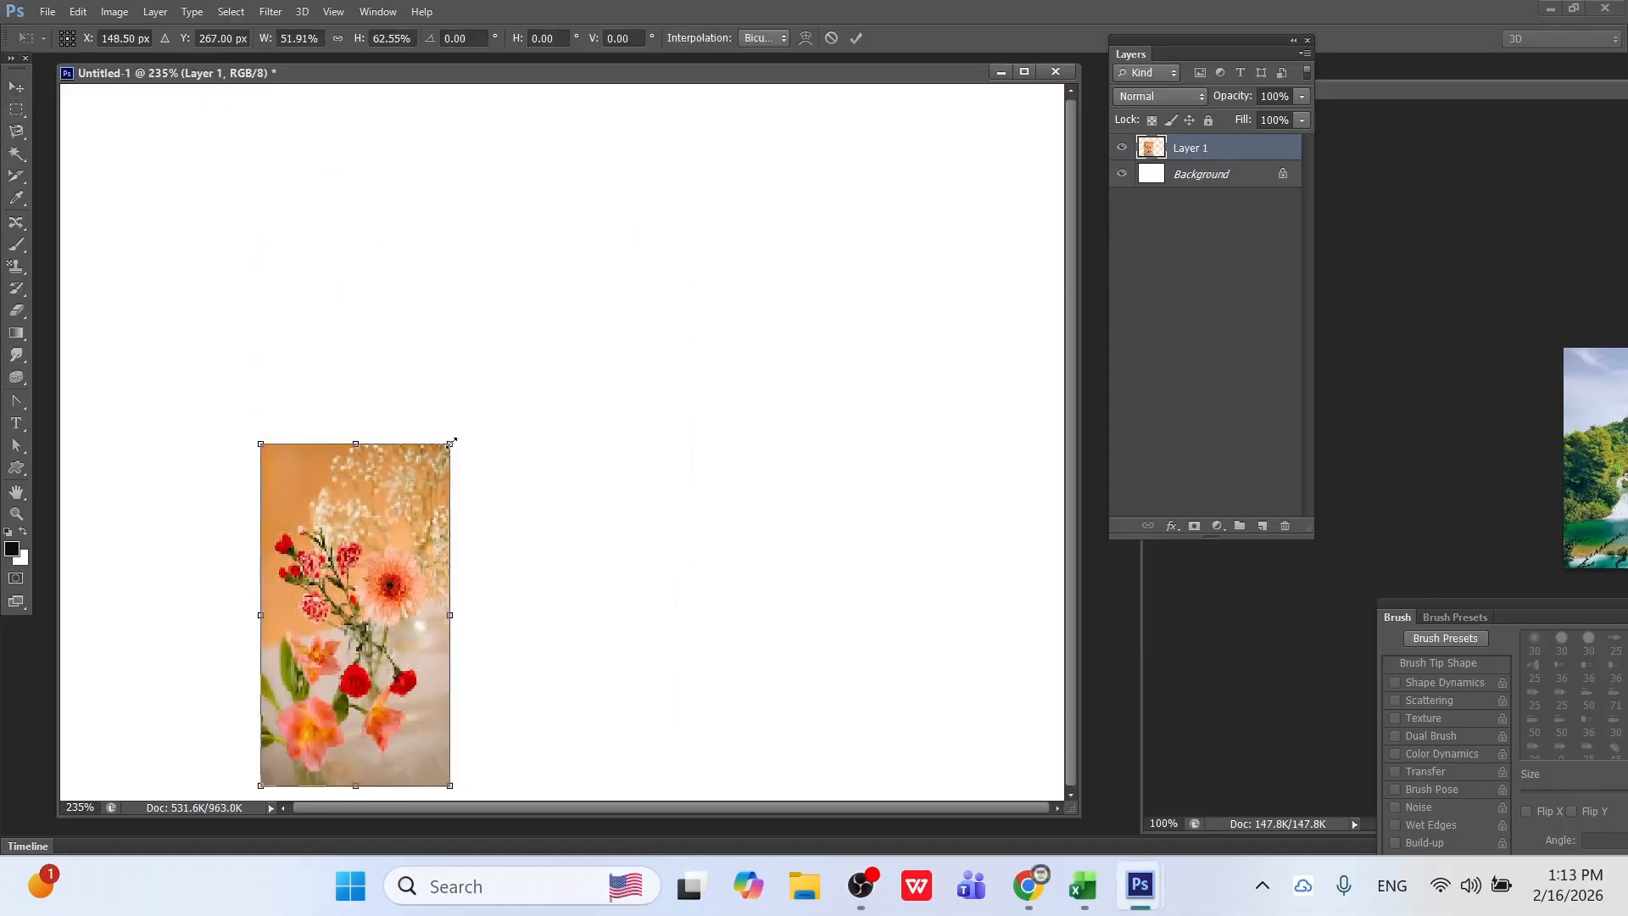
left_click_drag(378, 564, 189, 540)
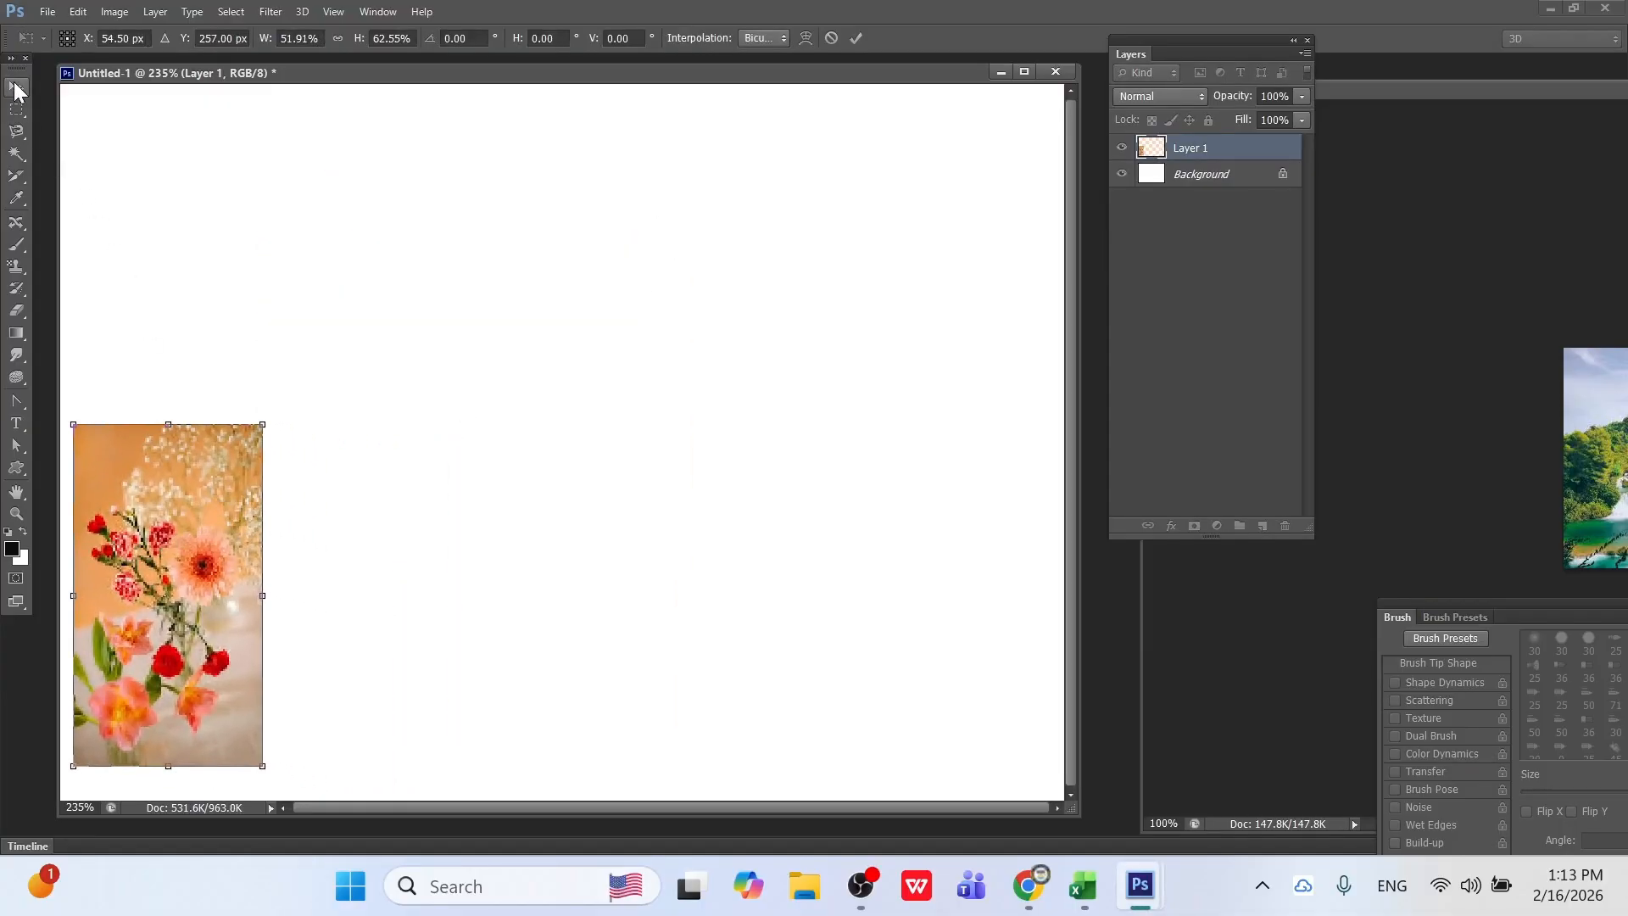
left_click(16, 86)
left_click(752, 336)
Add the text "computer" in blue 24 pt Arial Regular to the empty area above and beside the photo.
left_click(16, 423)
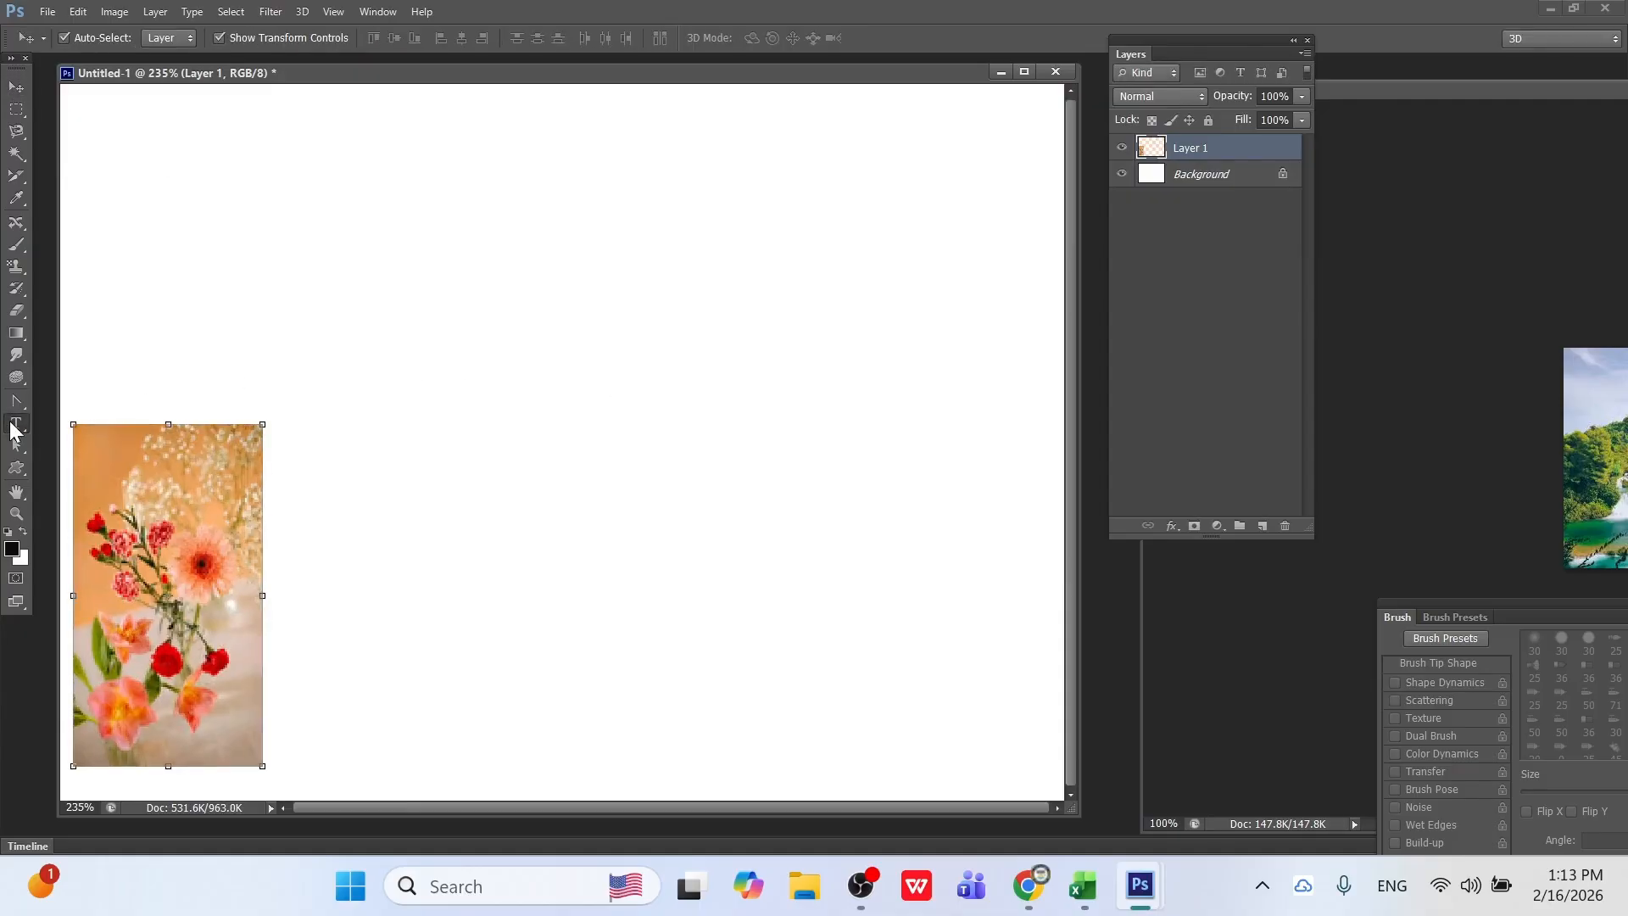
left_click(499, 290)
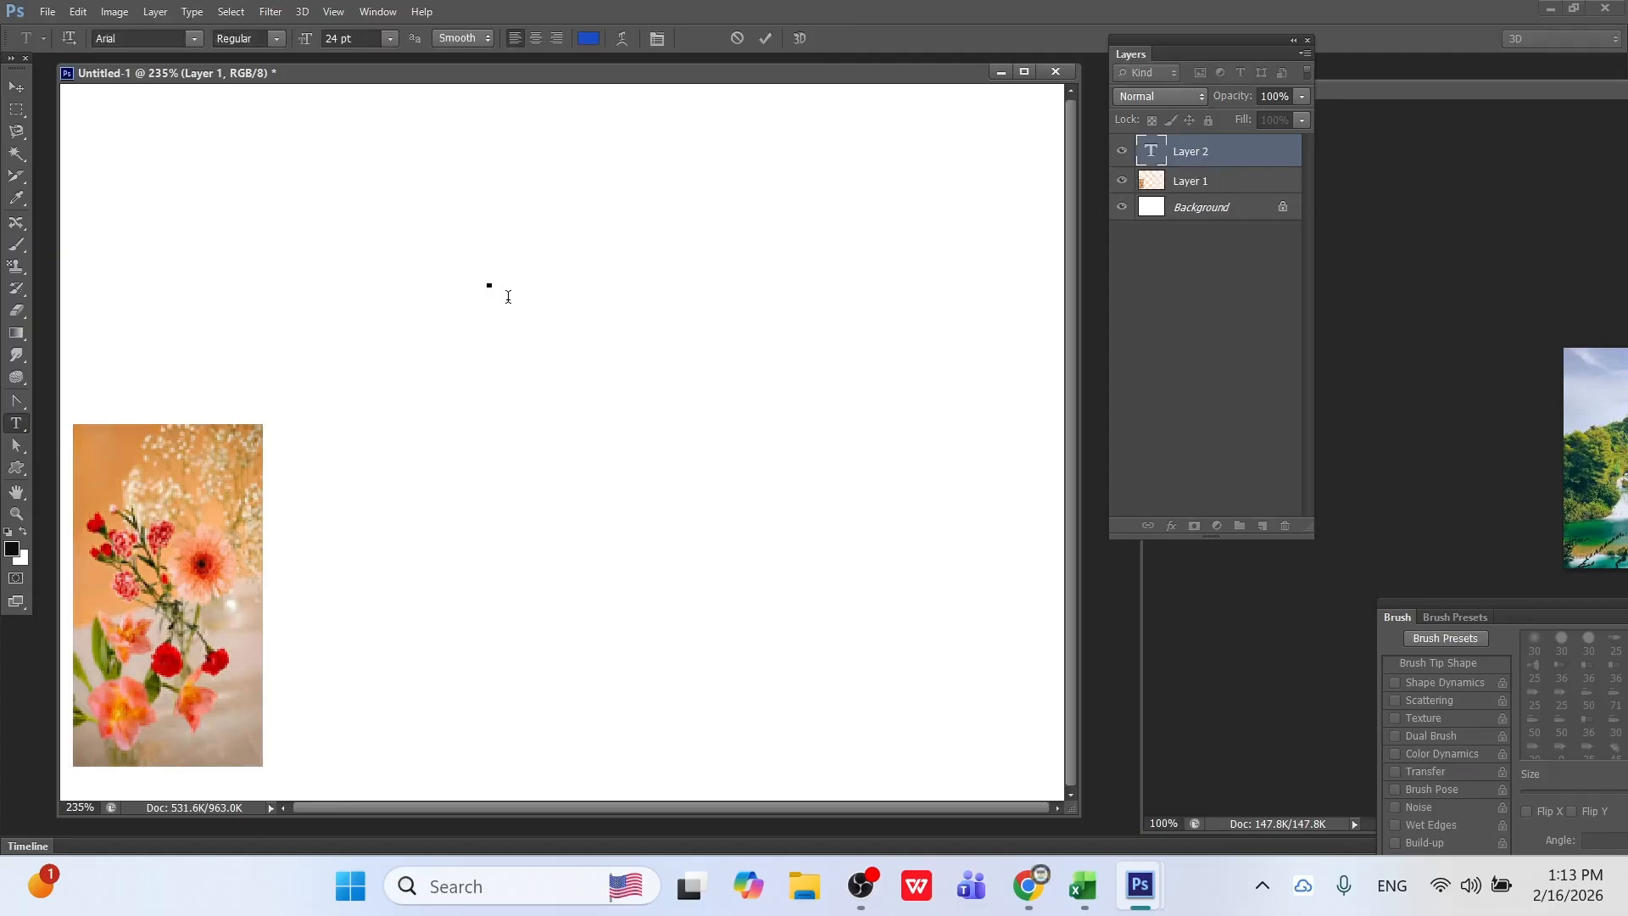
type("computer")
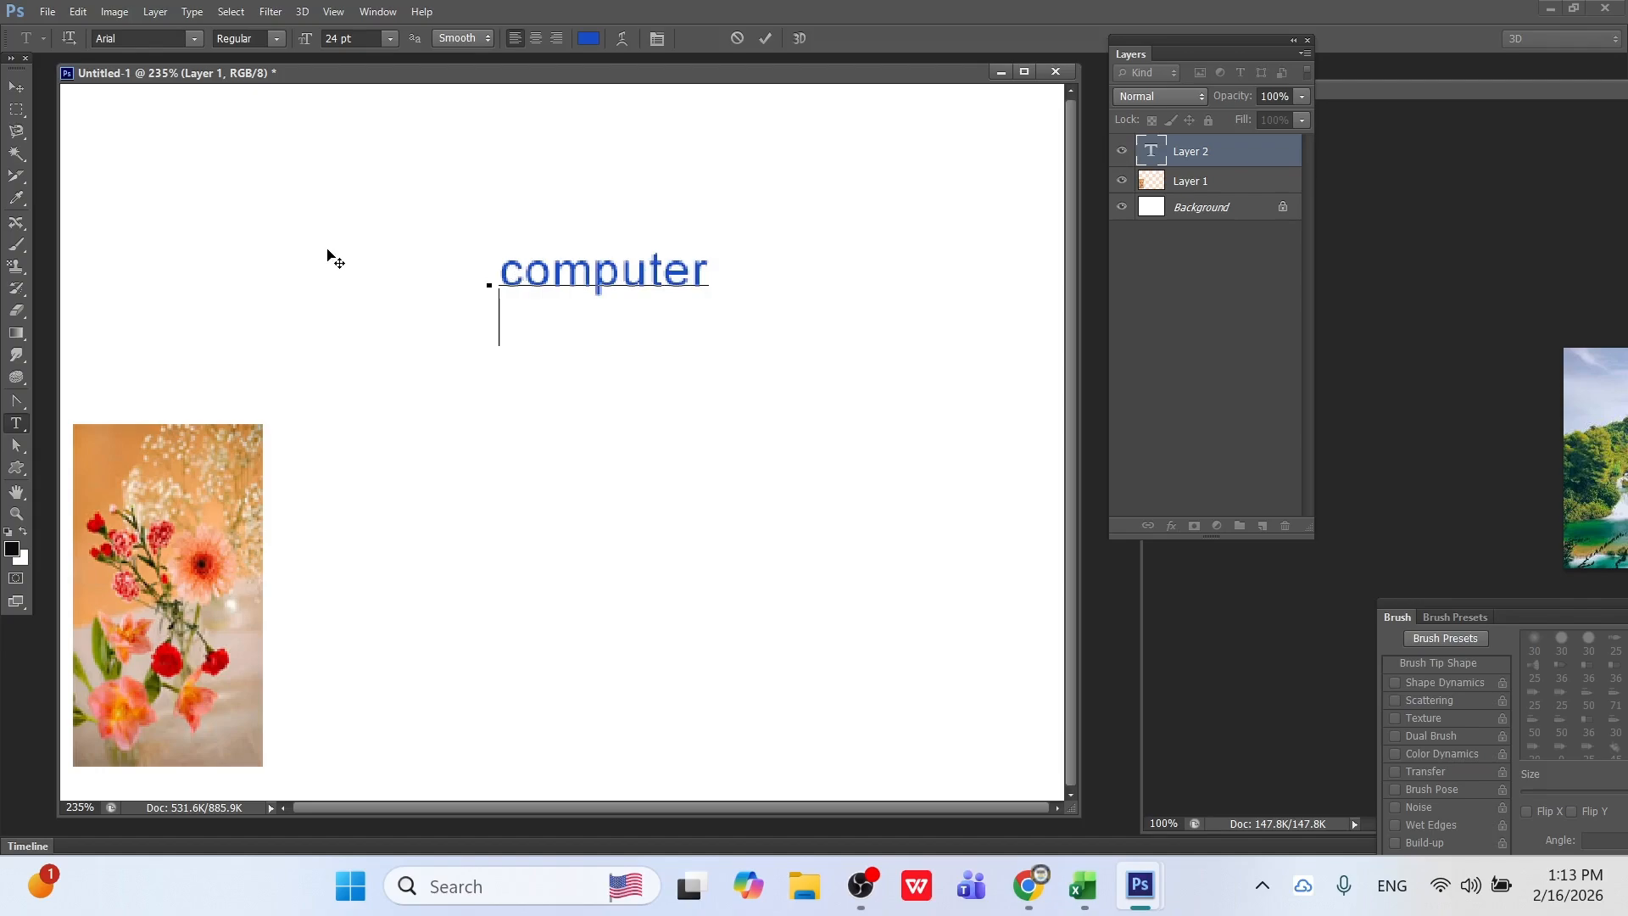
left_click(16, 86)
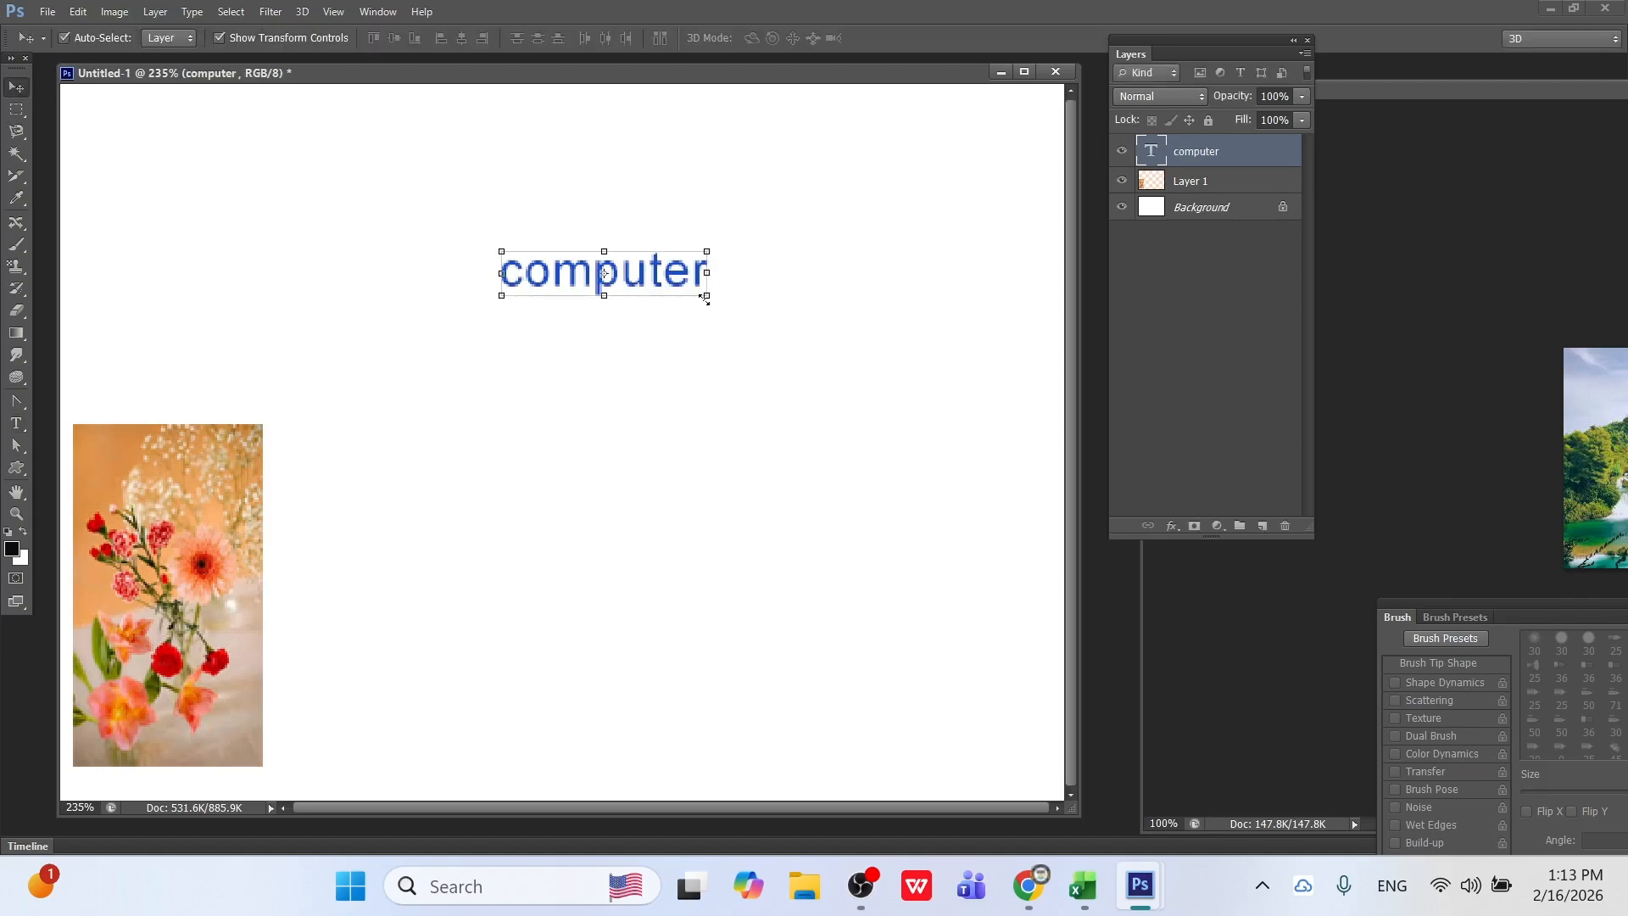
Enlarge the "computer" text to about 175.5% width and 164.7% height, shift it toward the canvas center, and apply the transformation.
left_click_drag(709, 297, 863, 364)
left_click_drag(685, 345, 679, 408)
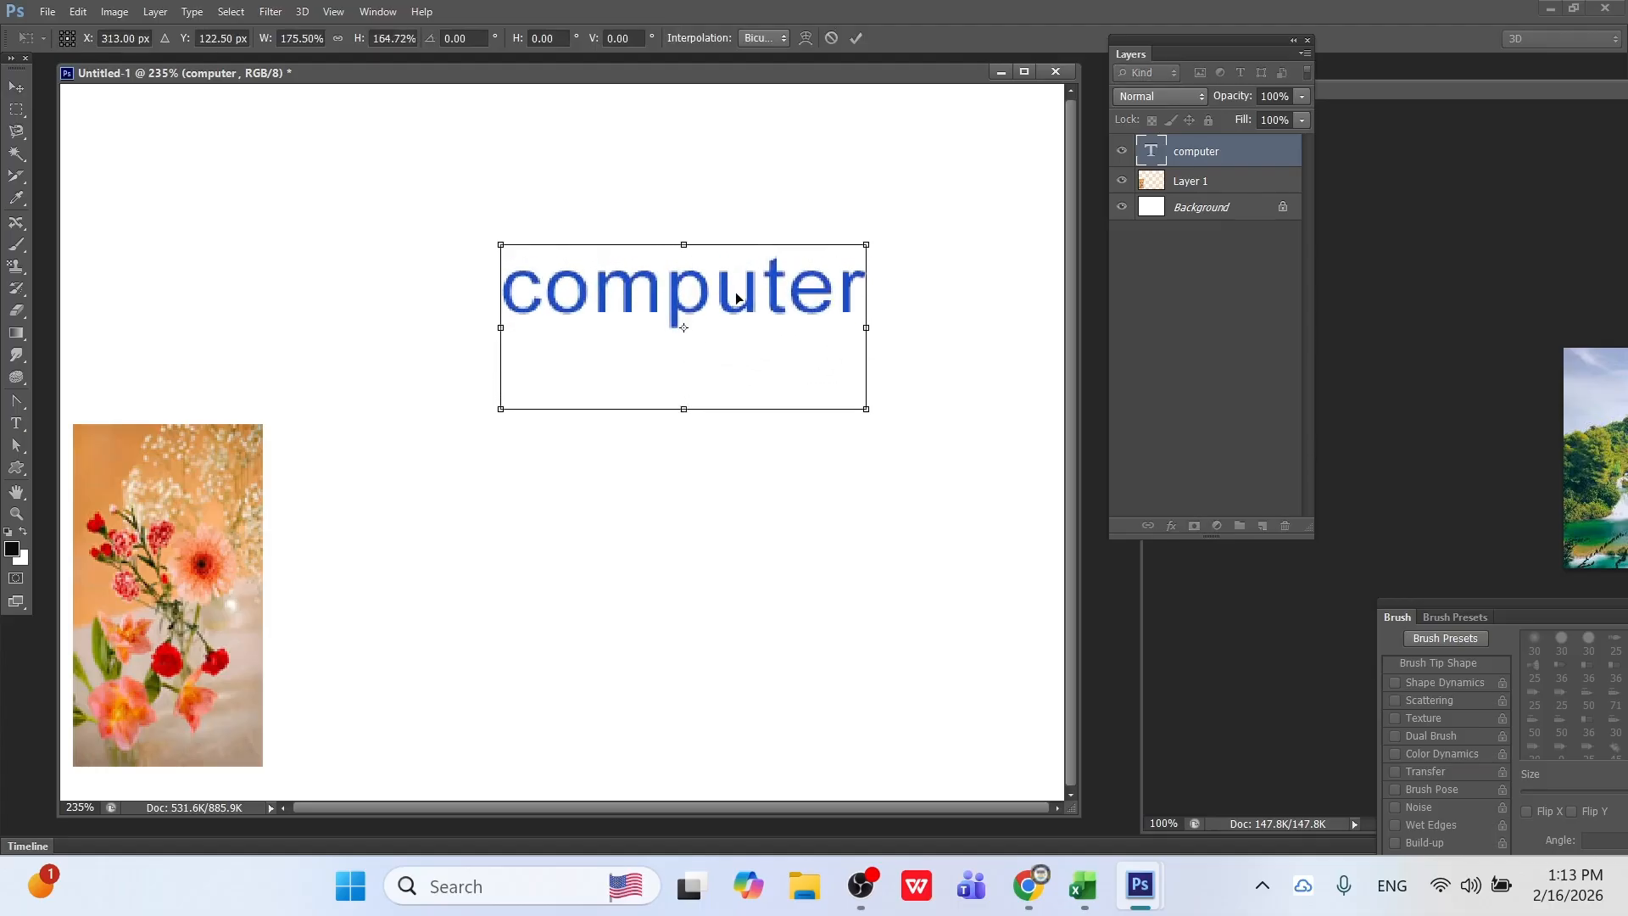
left_click_drag(735, 296, 639, 295)
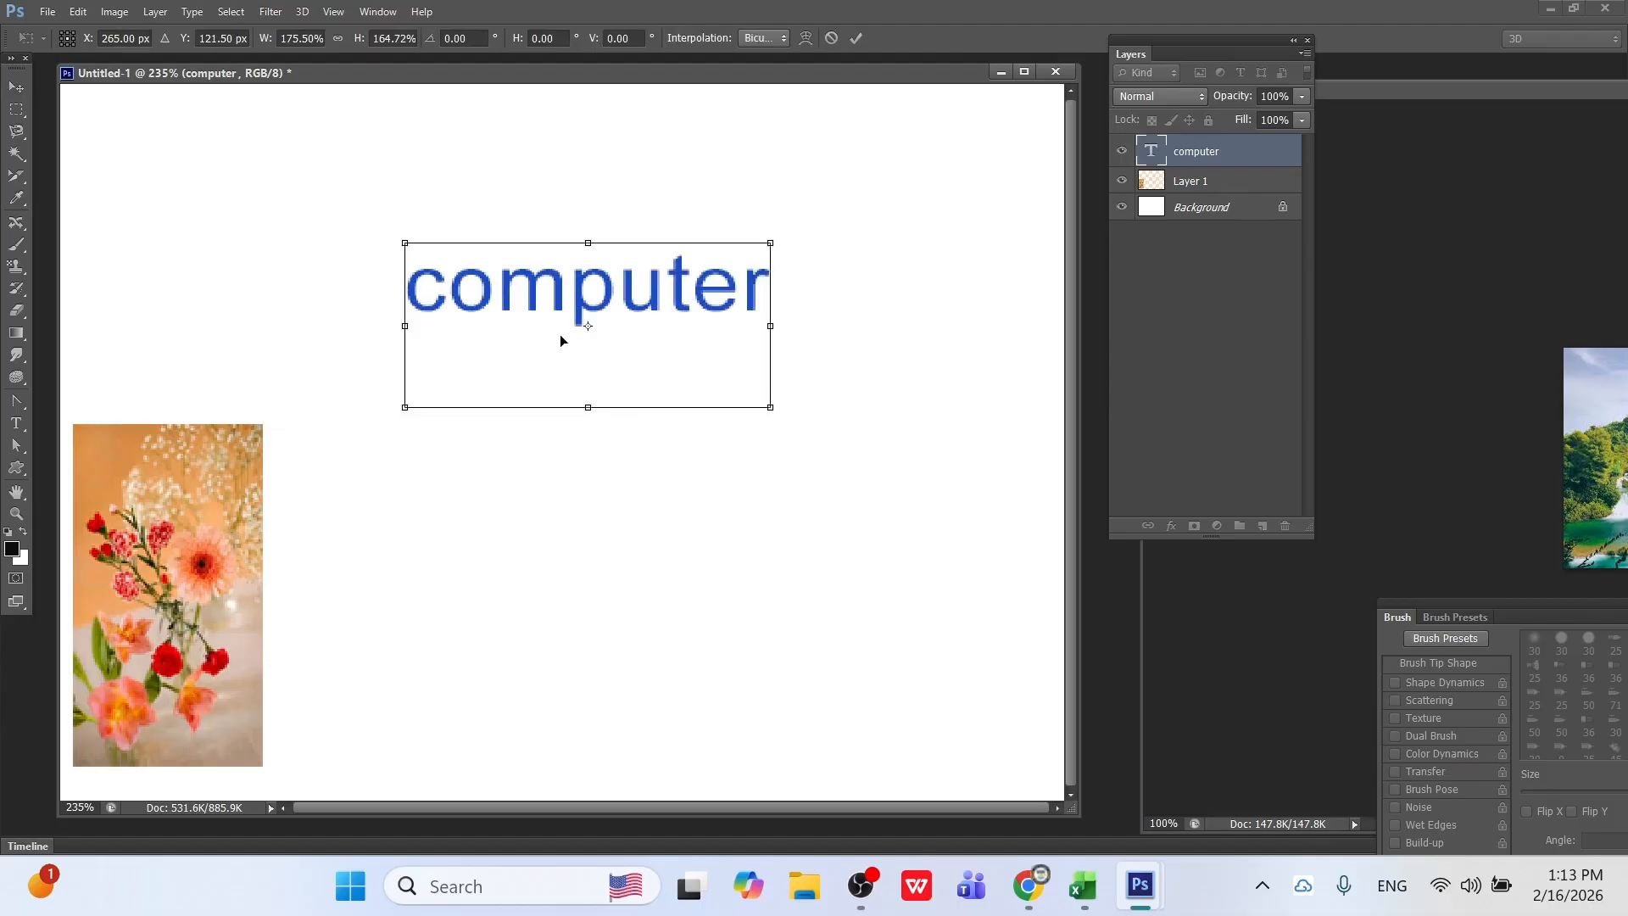
left_click(191, 12)
left_click(697, 185)
key("Return")
Create a work path from the "computer" text and delete its text layer.
left_click(191, 12)
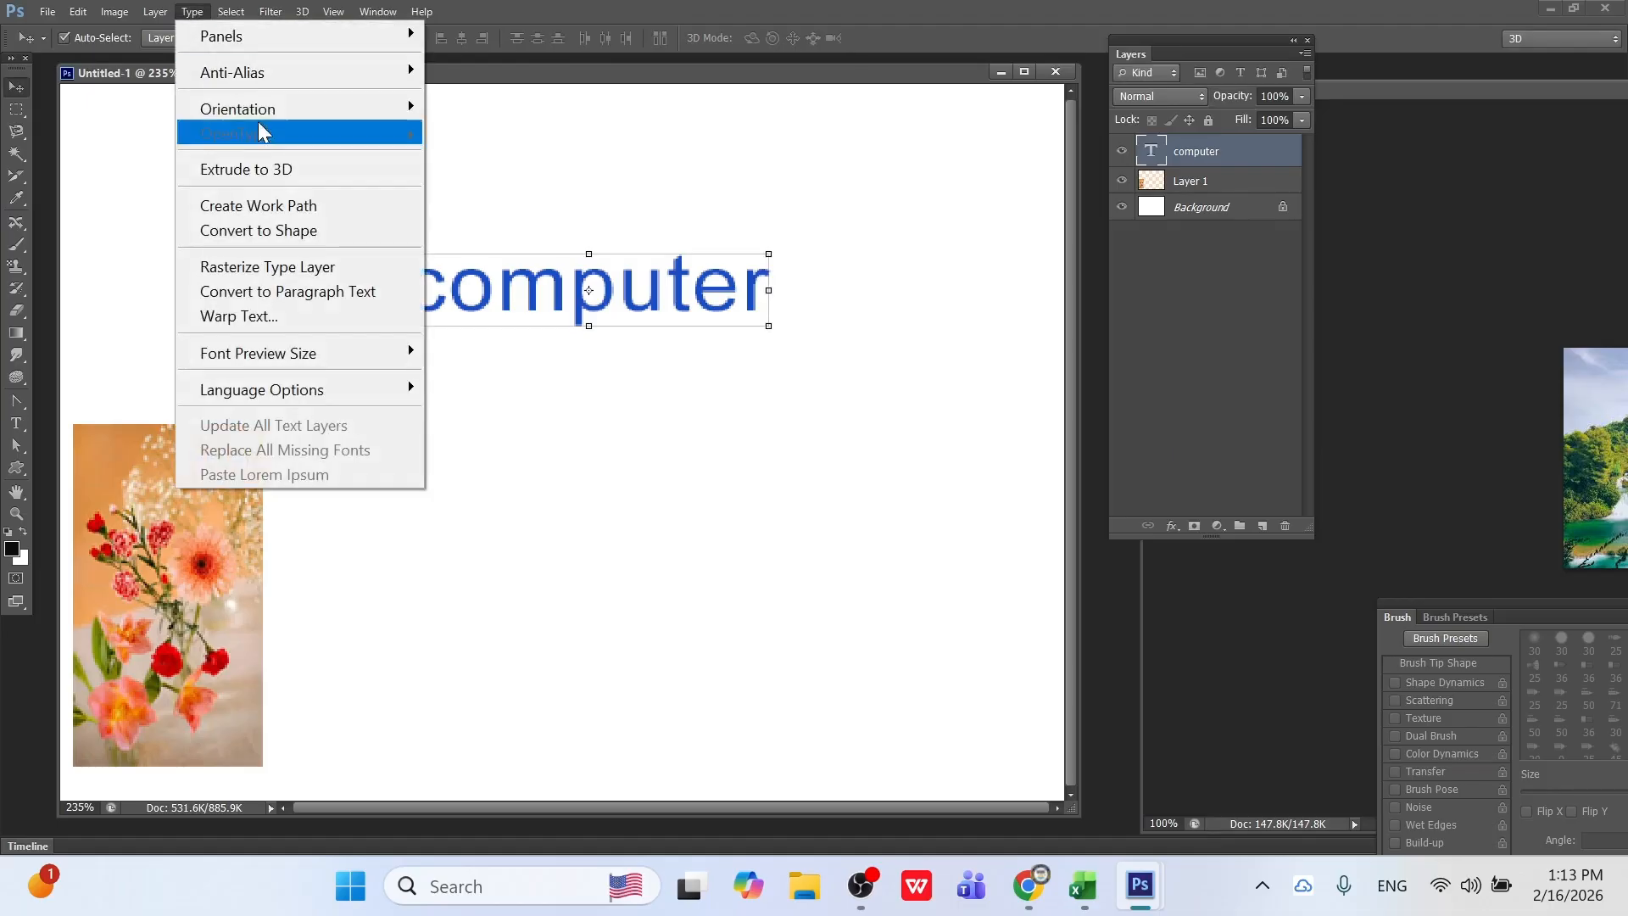
left_click(313, 206)
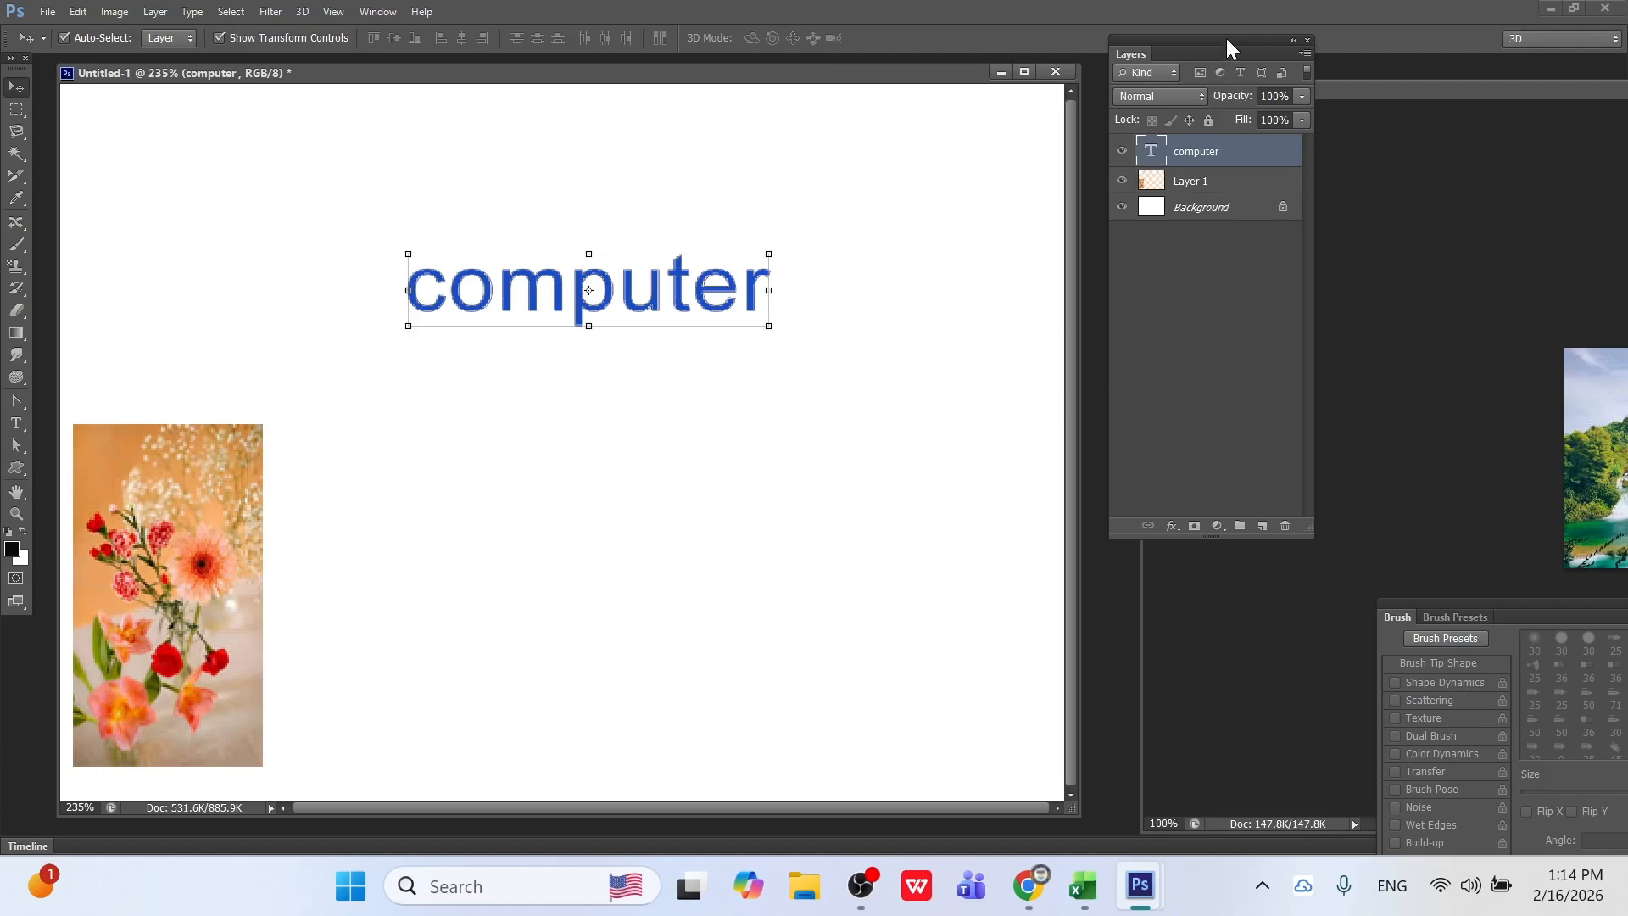
left_click_drag(1226, 38, 1183, 51)
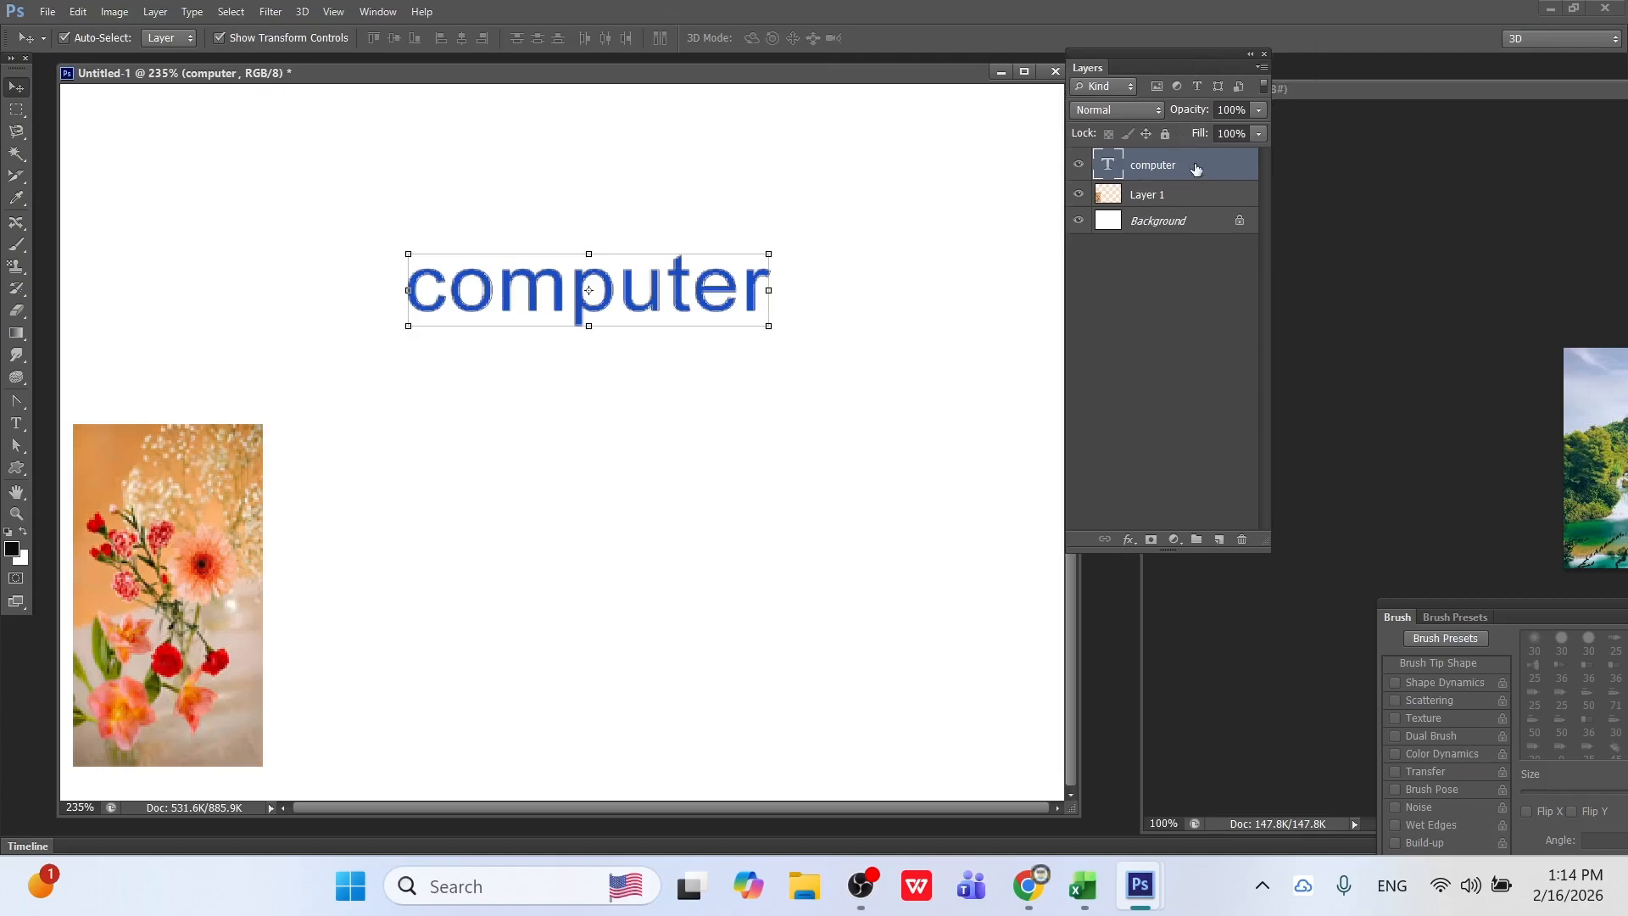
left_click_drag(1196, 168, 1244, 534)
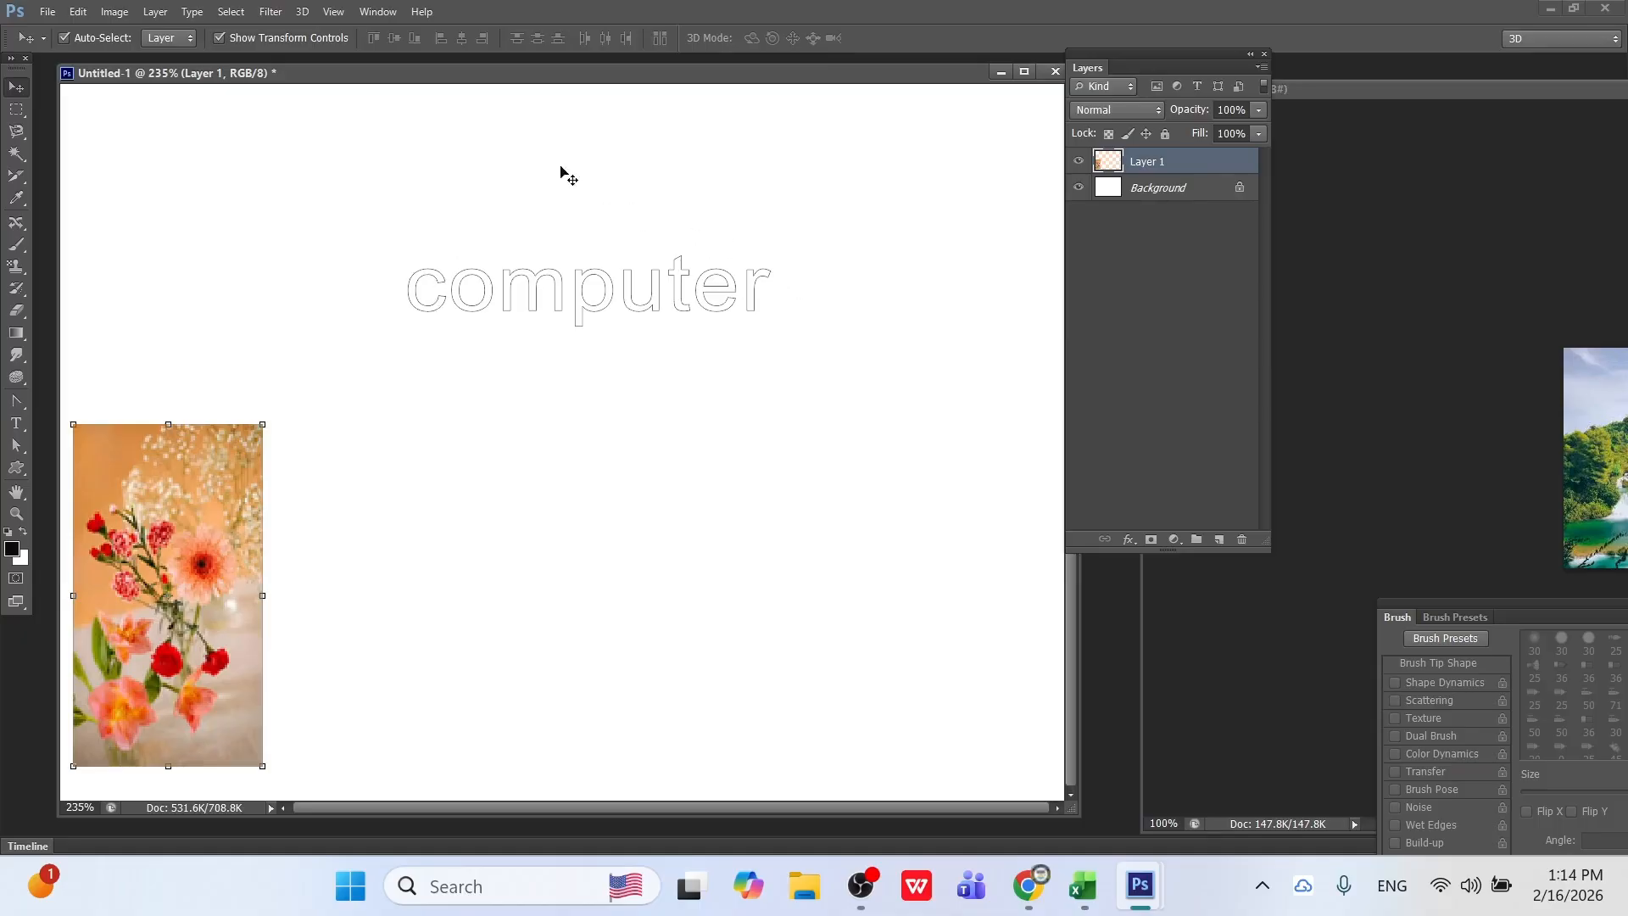
Create a new 3D extrusion of Layer 1 from the selected "computer" path.
left_click(299, 11)
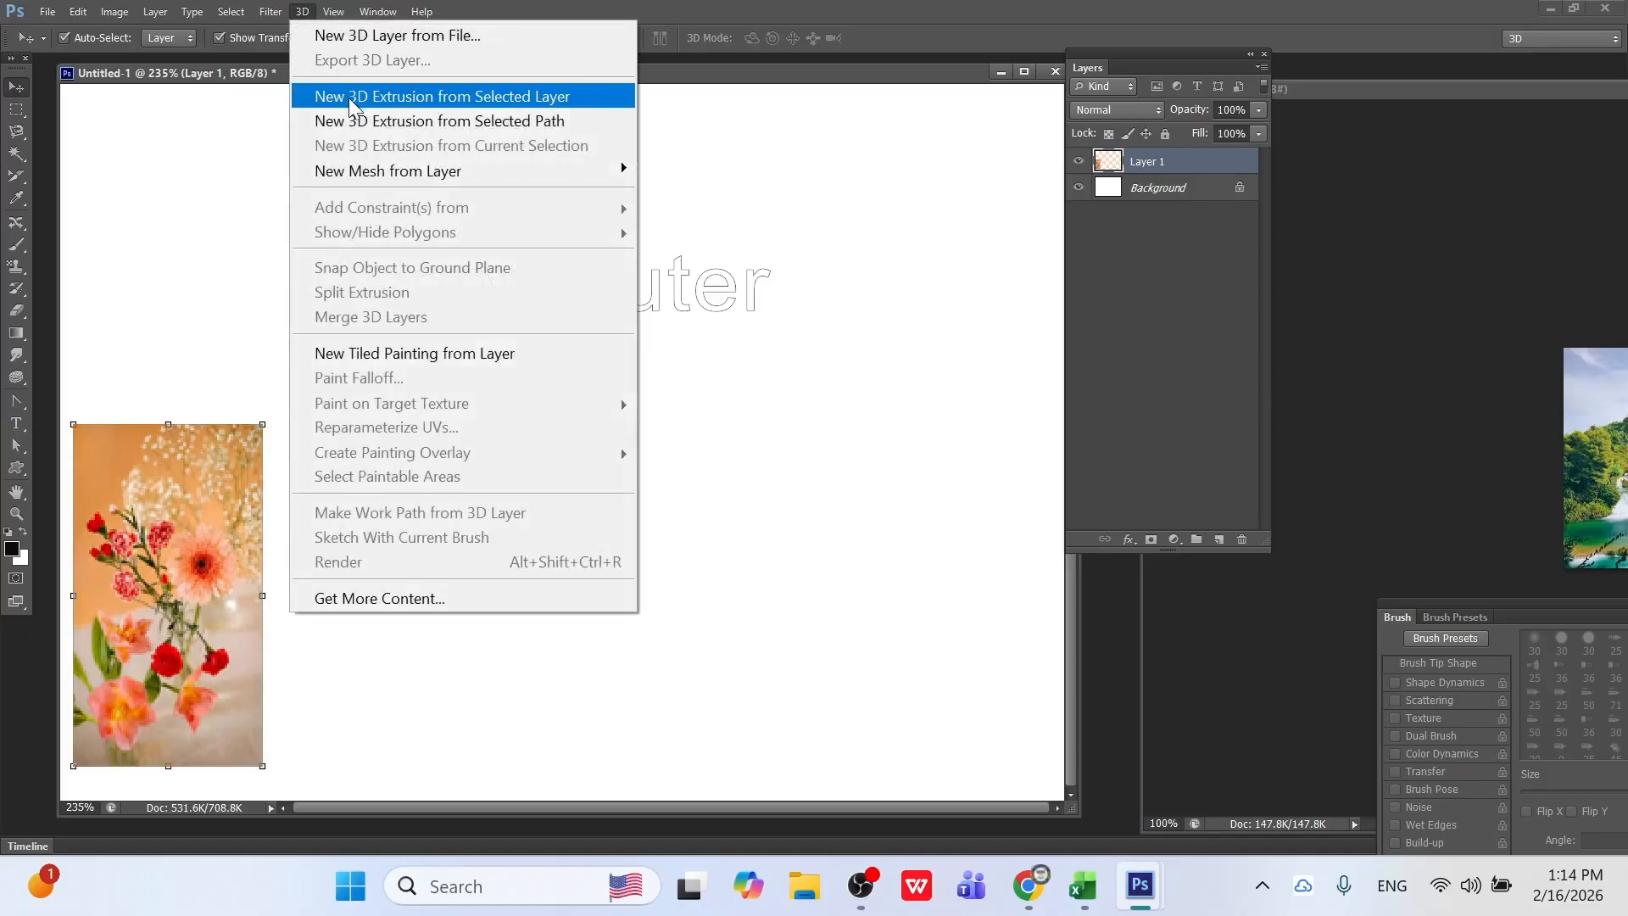
left_click(478, 124)
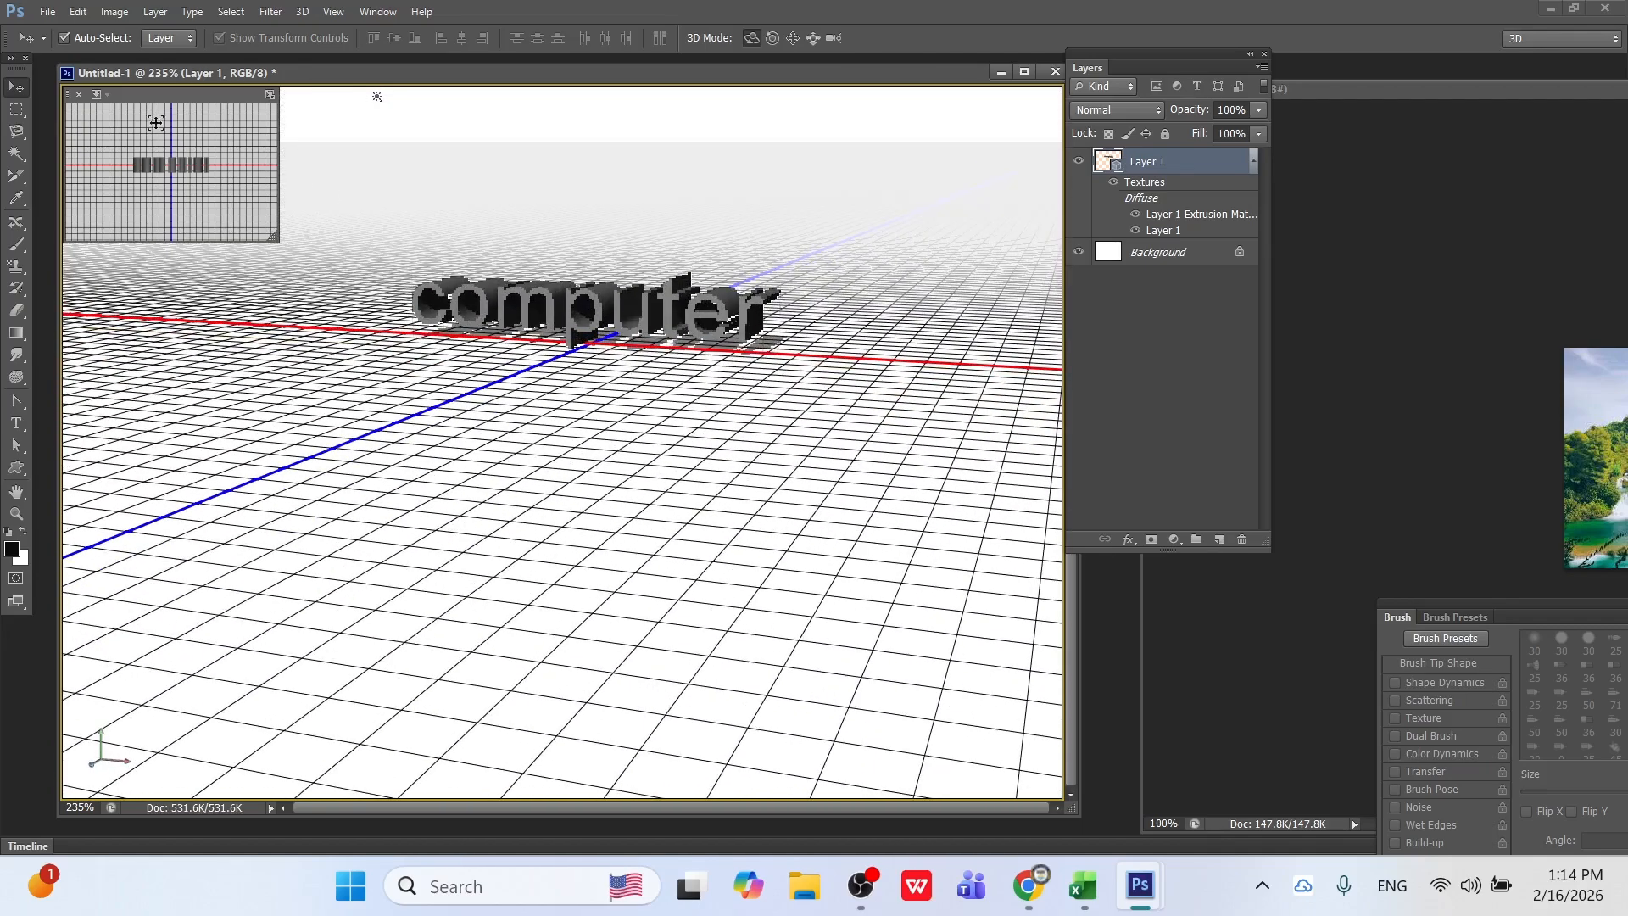
left_click(23, 110)
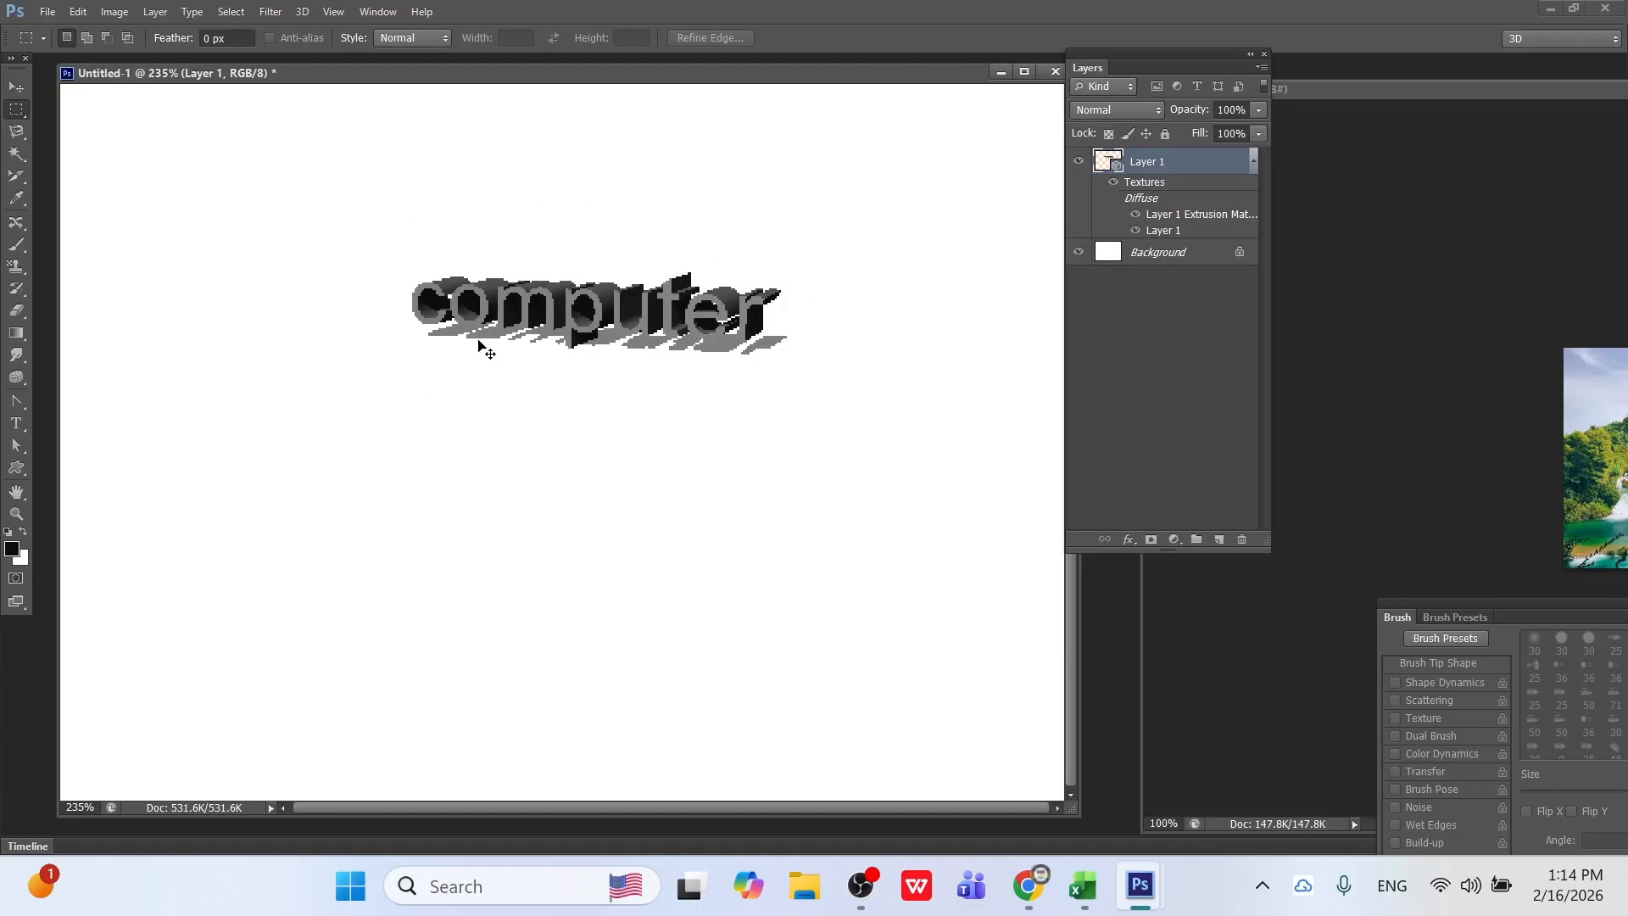
Undo the 3D path extrusion and its view changes, back to the flat flower photo layer.
key("ctrl+alt+z")
key("ctrl+alt+z")
key("ctrl+alt+z")
key("ctrl+alt+z")
key("ctrl+alt+z")
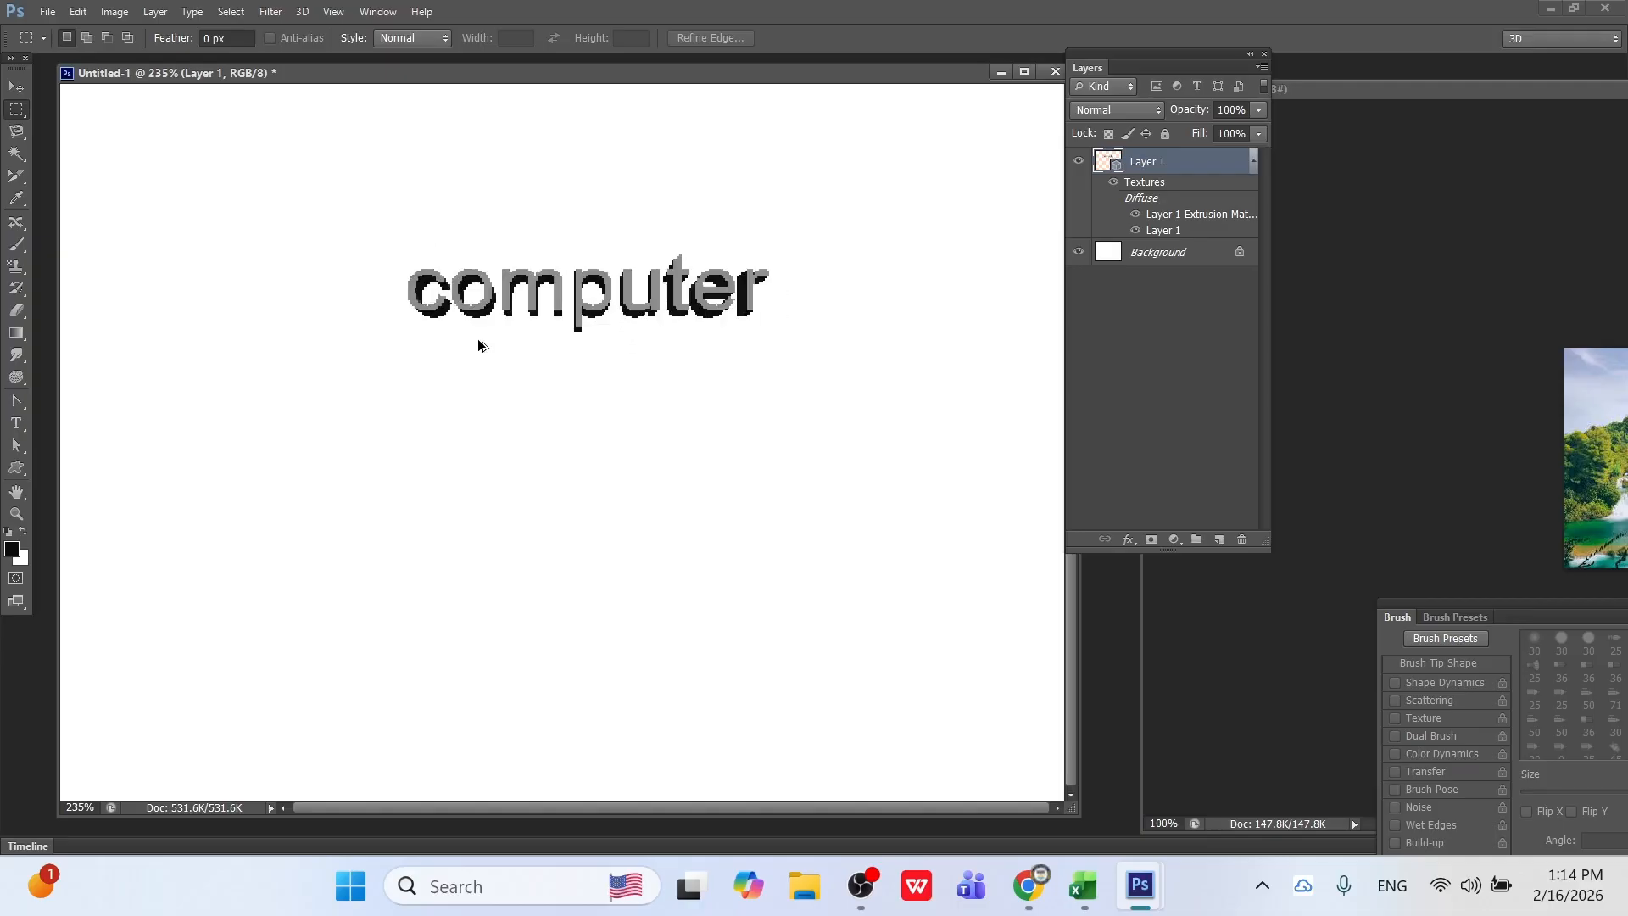
key("ctrl+alt+z")
key("ctrl+alt+z")
key("ctrl+alt+z")
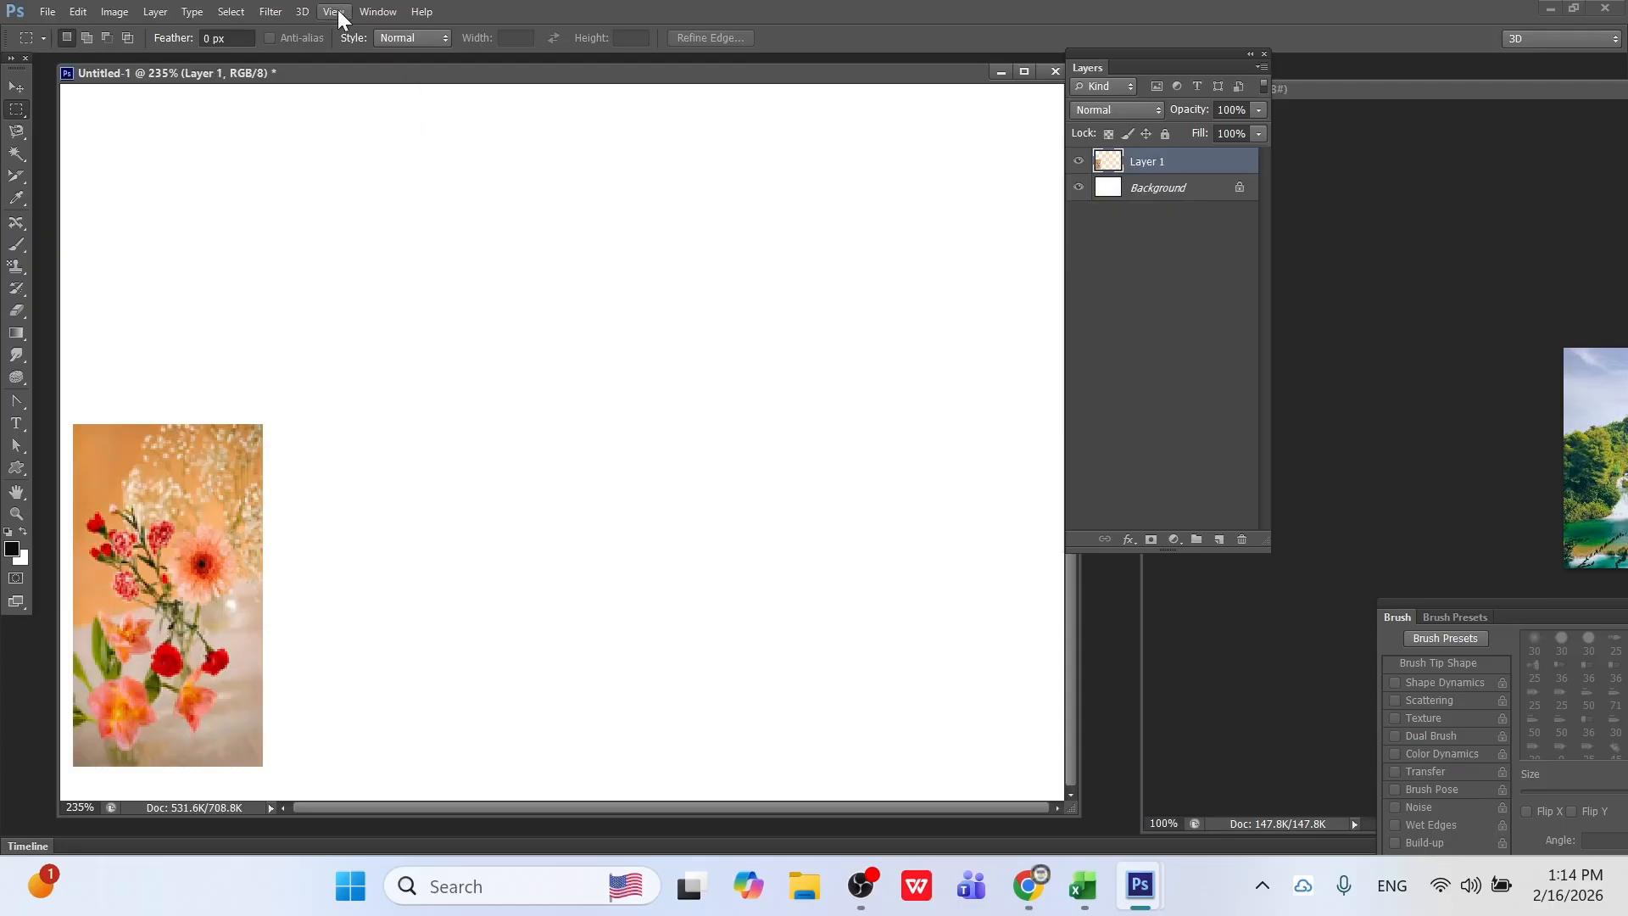
Move the flower photo toward the canvas center, scale it to about 161% width and 115% height, and apply the transformation.
left_click(301, 10)
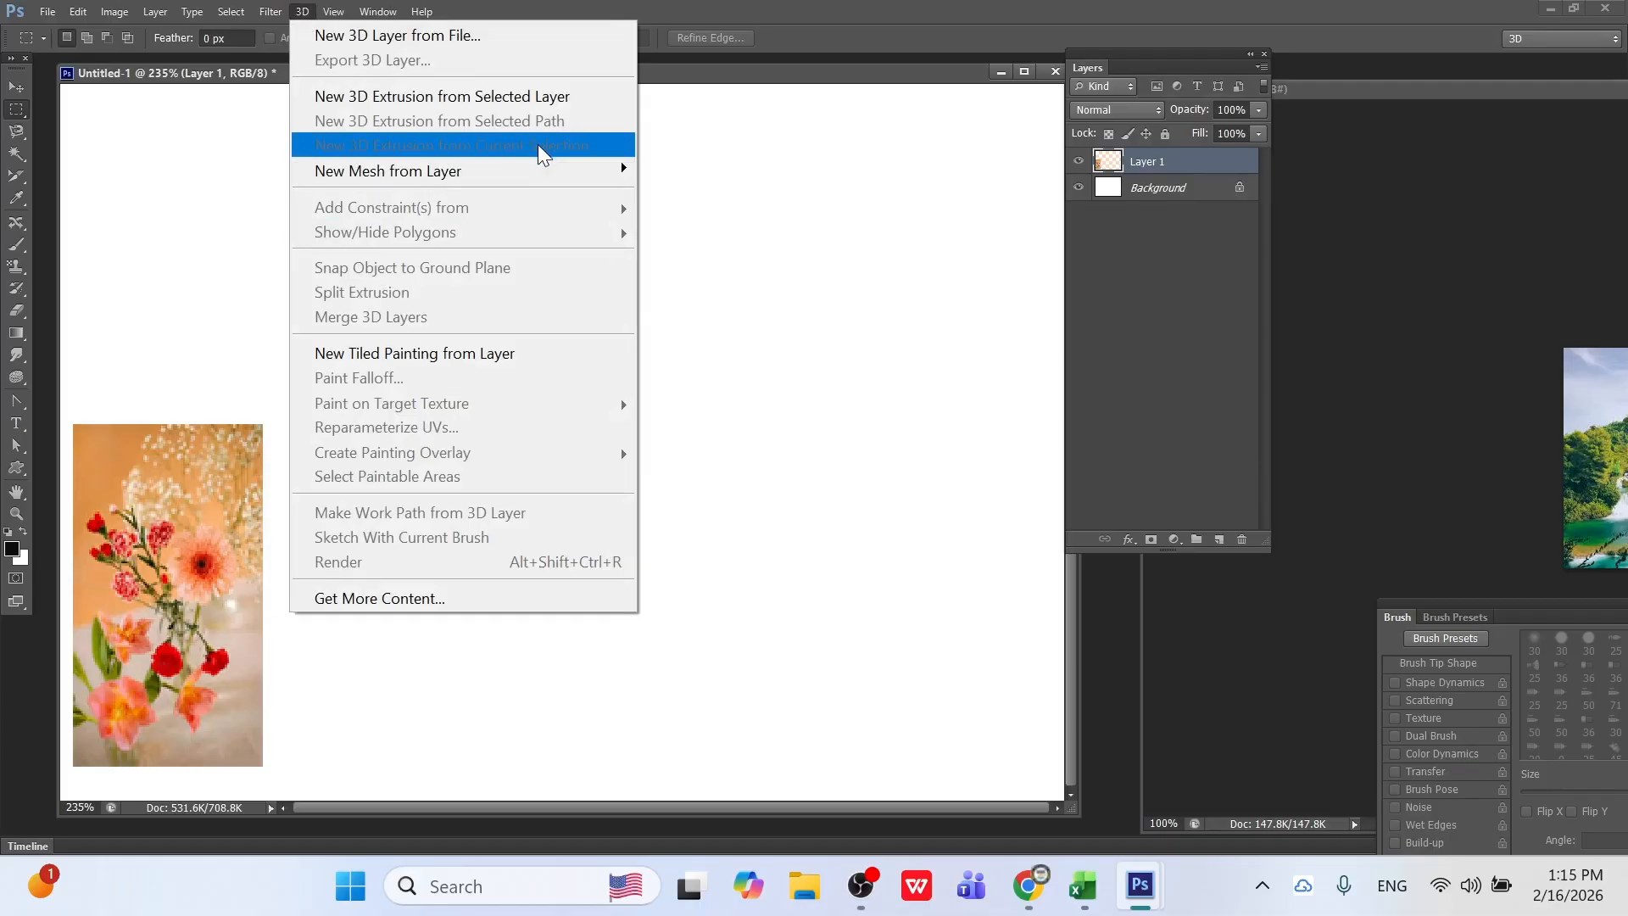
left_click(16, 87)
left_click_drag(191, 527, 460, 367)
left_click_drag(530, 606, 644, 661)
left_click_drag(552, 556, 580, 477)
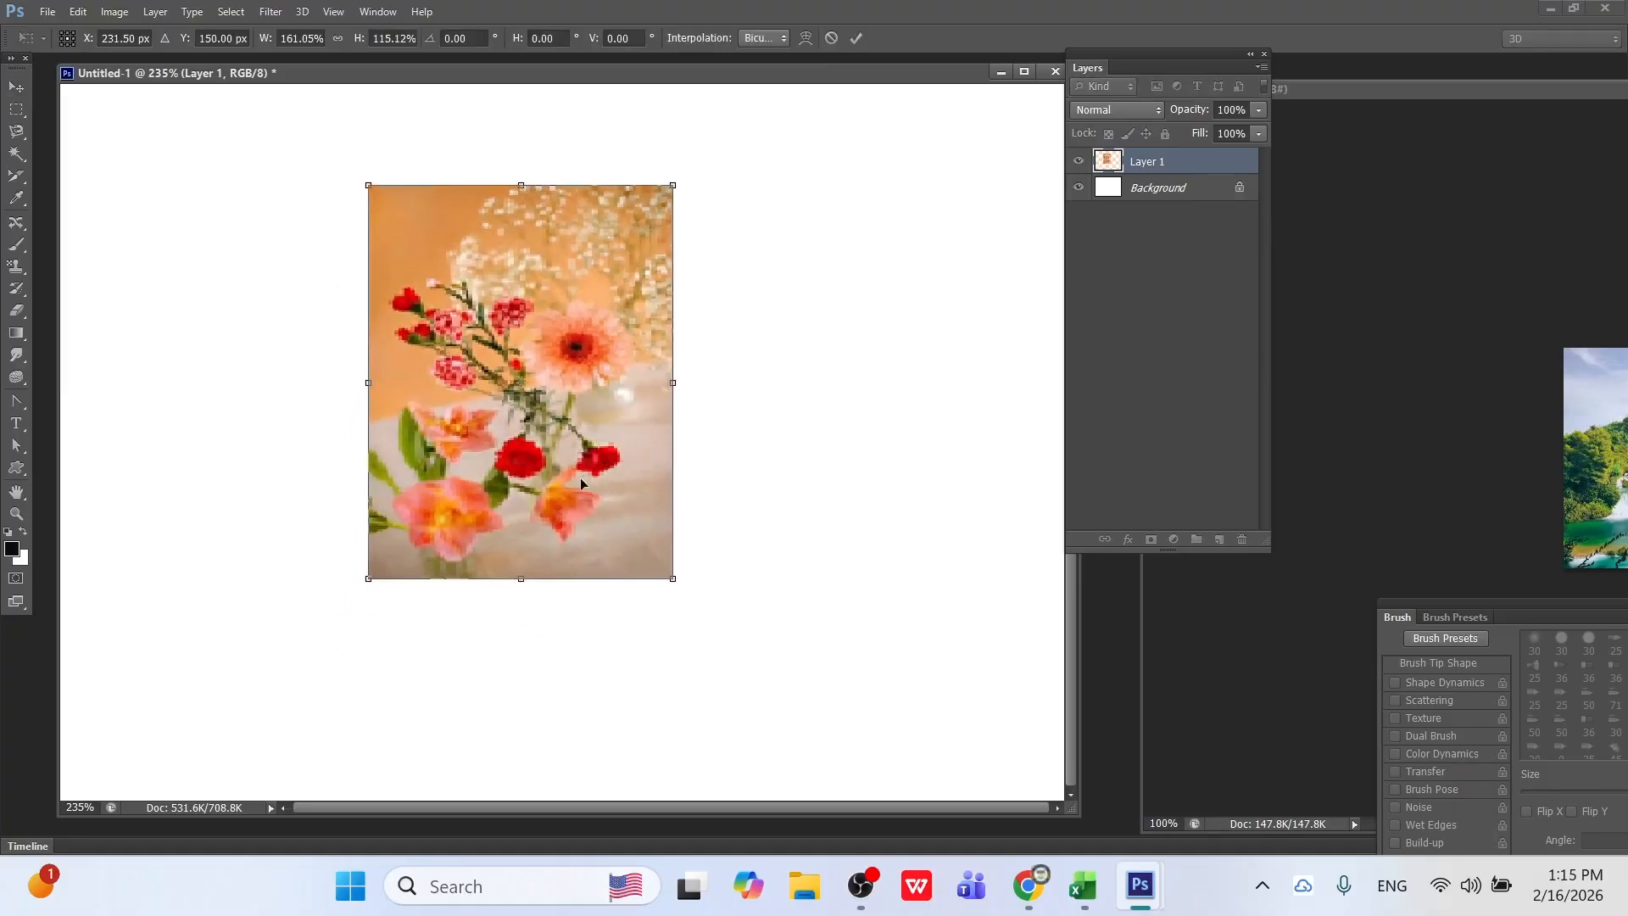
key("Return")
Create a new 3D extrusion from the selected flower photo layer and orbit around the box.
left_click(303, 12)
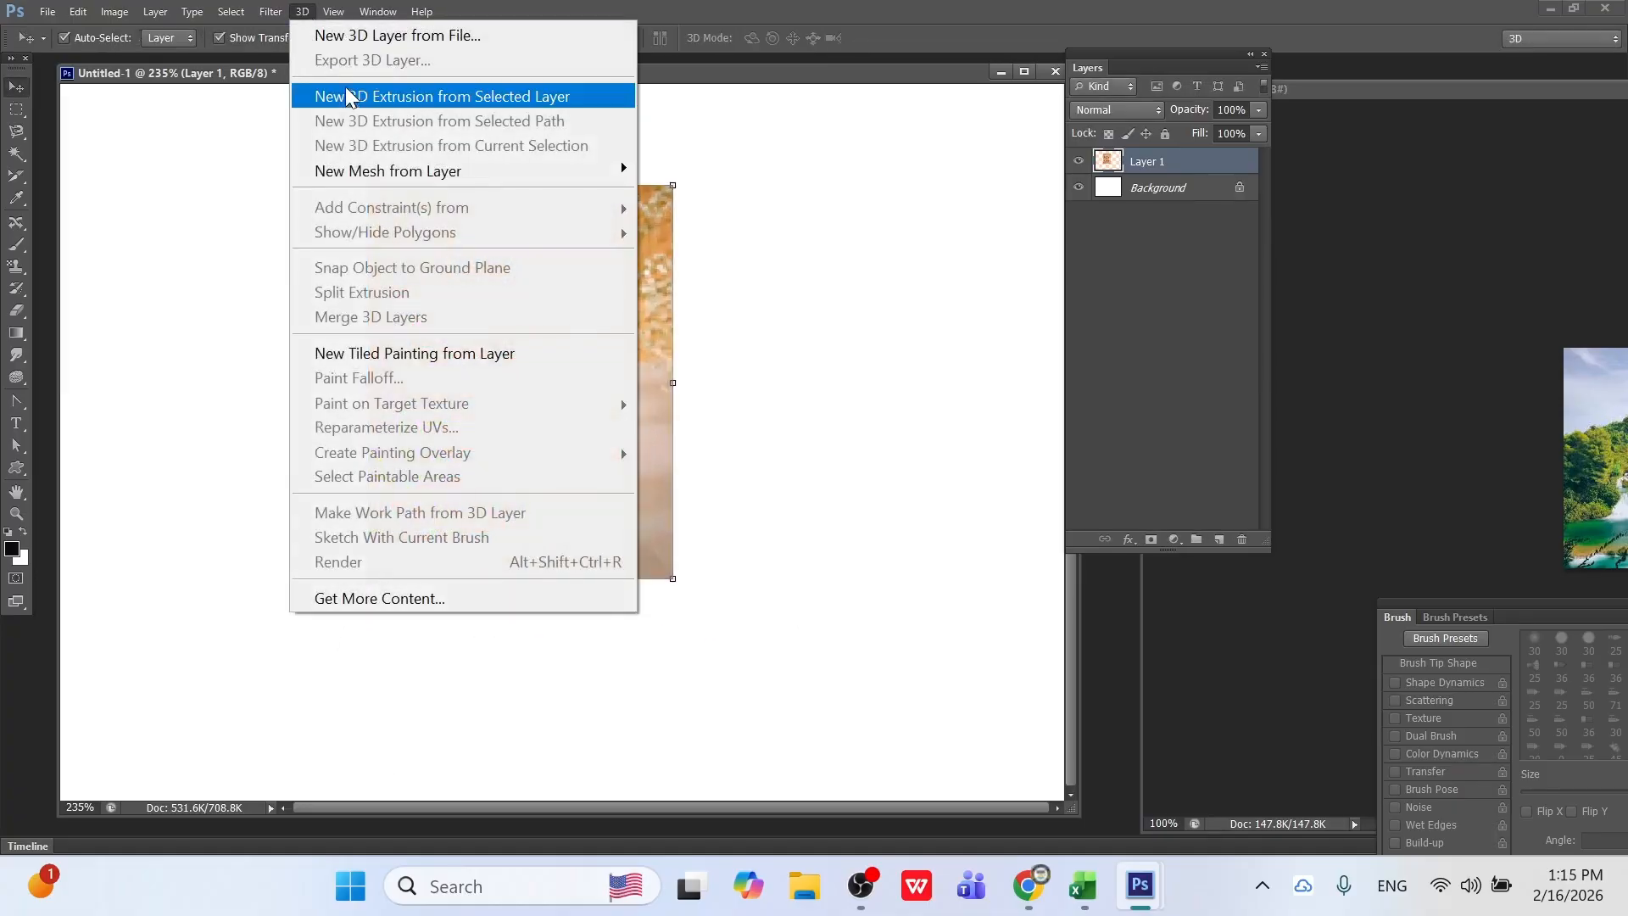
left_click(348, 90)
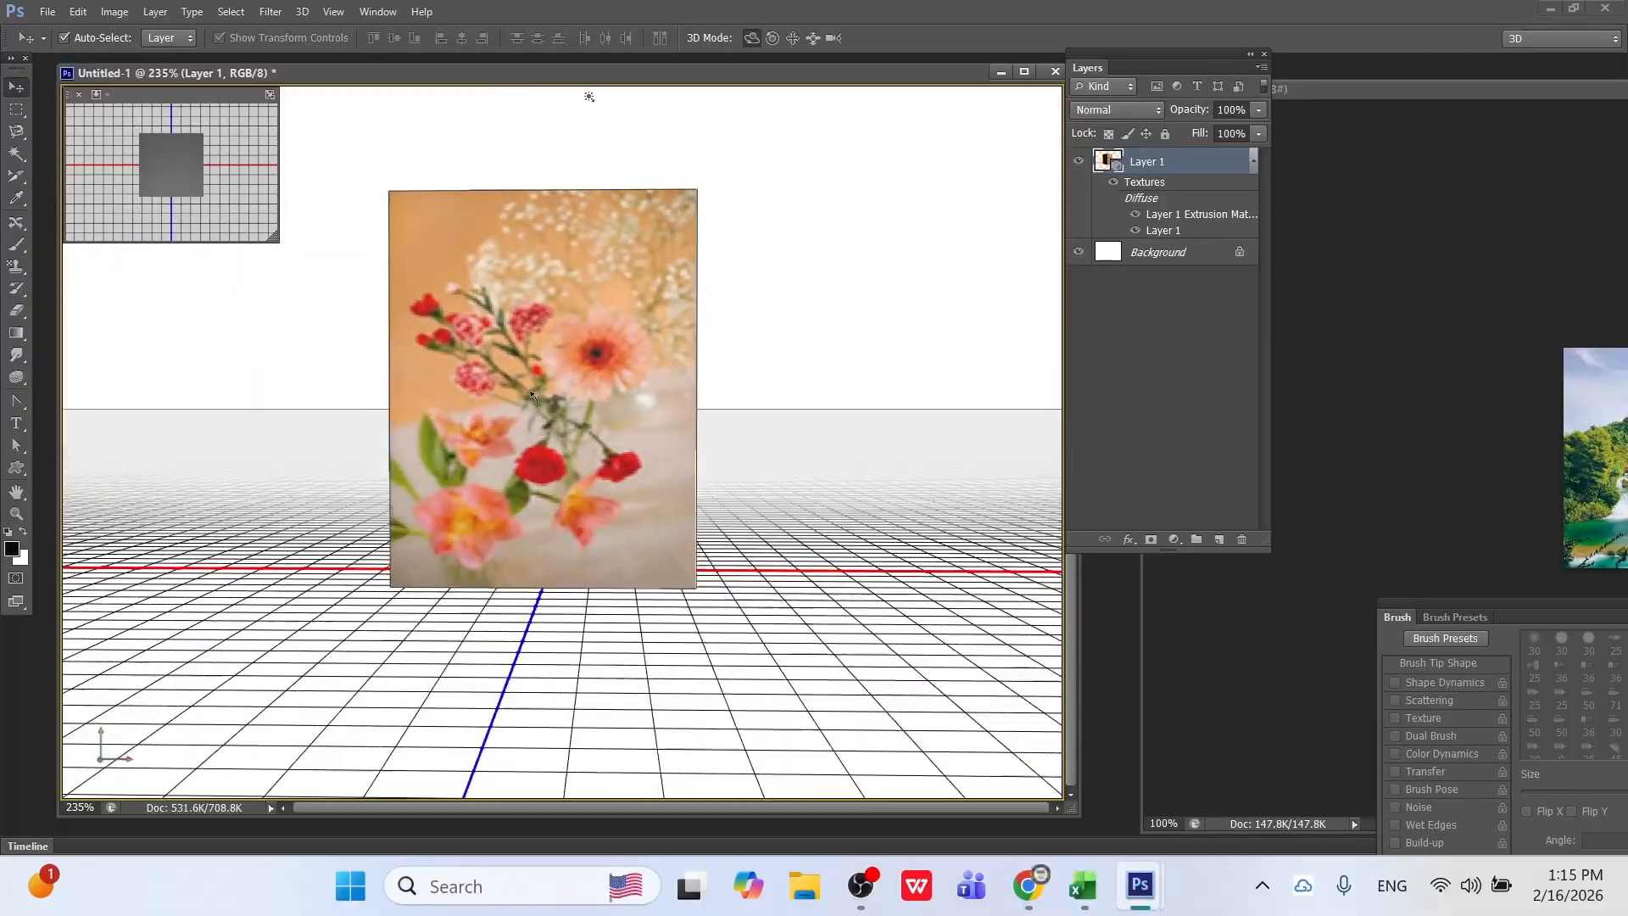
left_click_drag(532, 395, 560, 407)
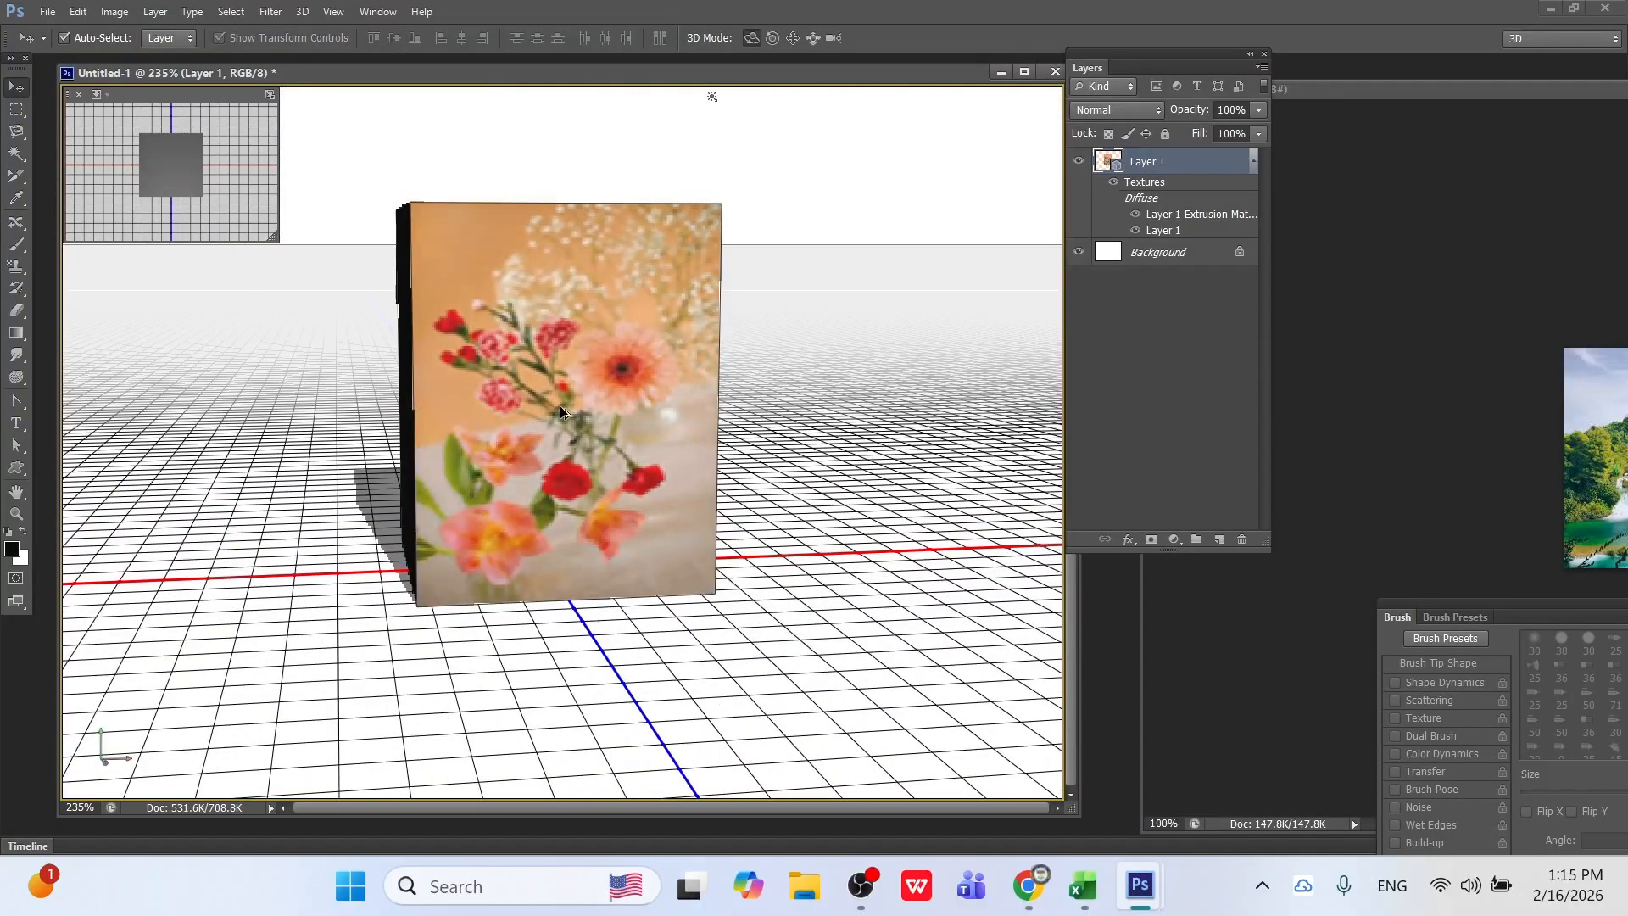
Undo the orbiting and the 3D extrusion of the whole flower photo layer.
key("ctrl+alt+z")
key("ctrl+alt+z")
key("ctrl+alt+z")
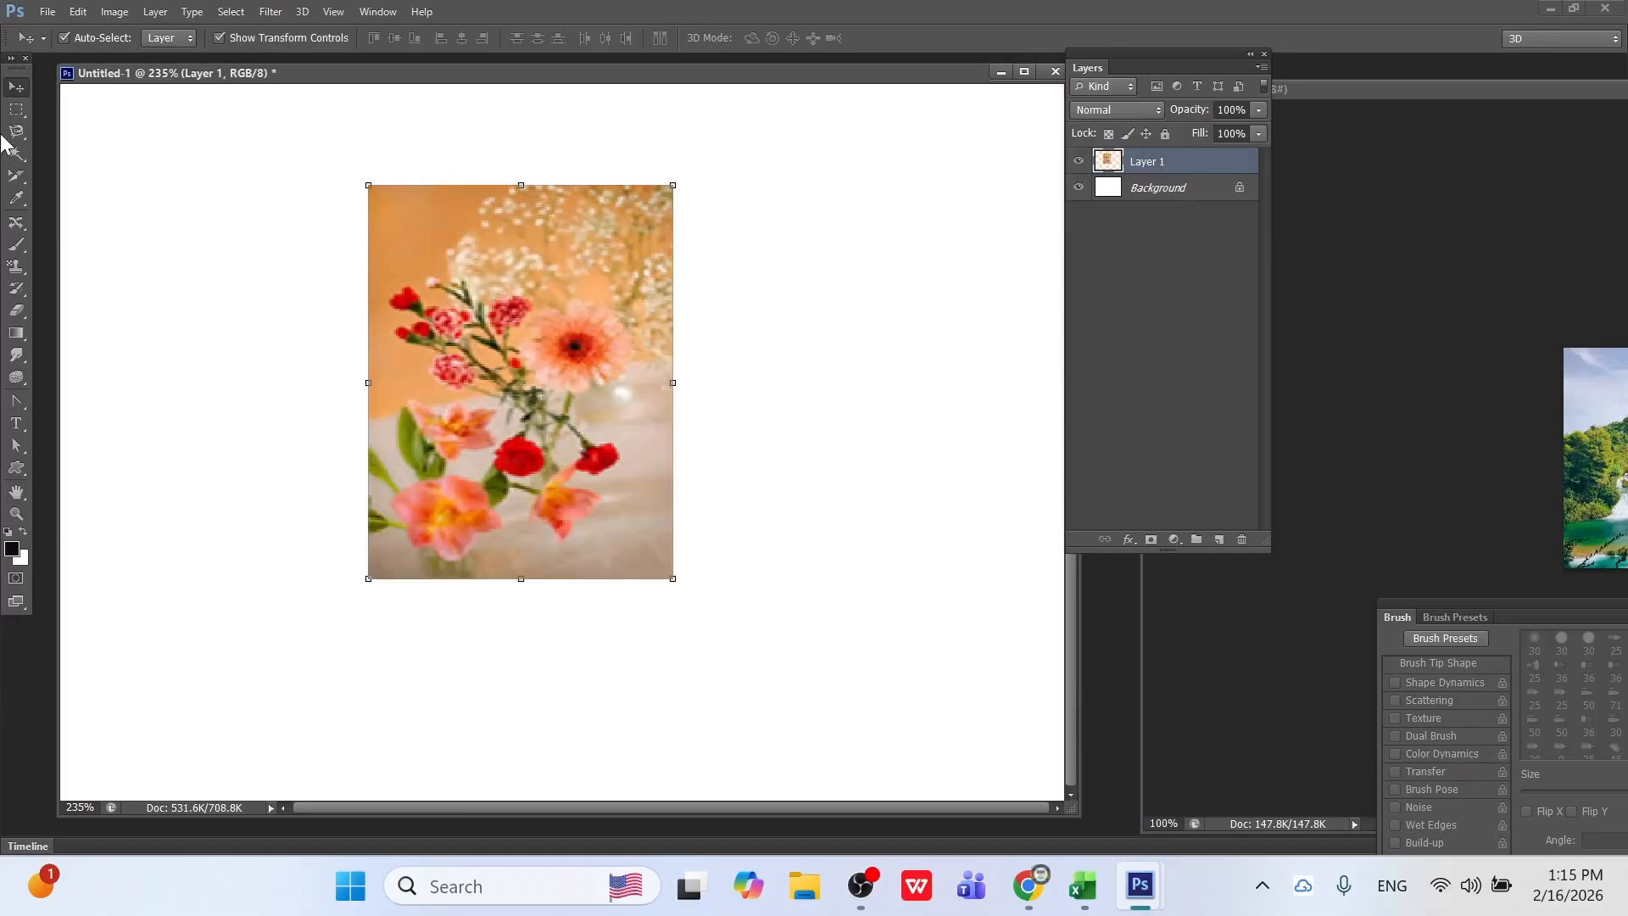
Select a rectangular area around the large gerbera, create a 3D extrusion from the current selection, and orbit around it.
left_click(16, 109)
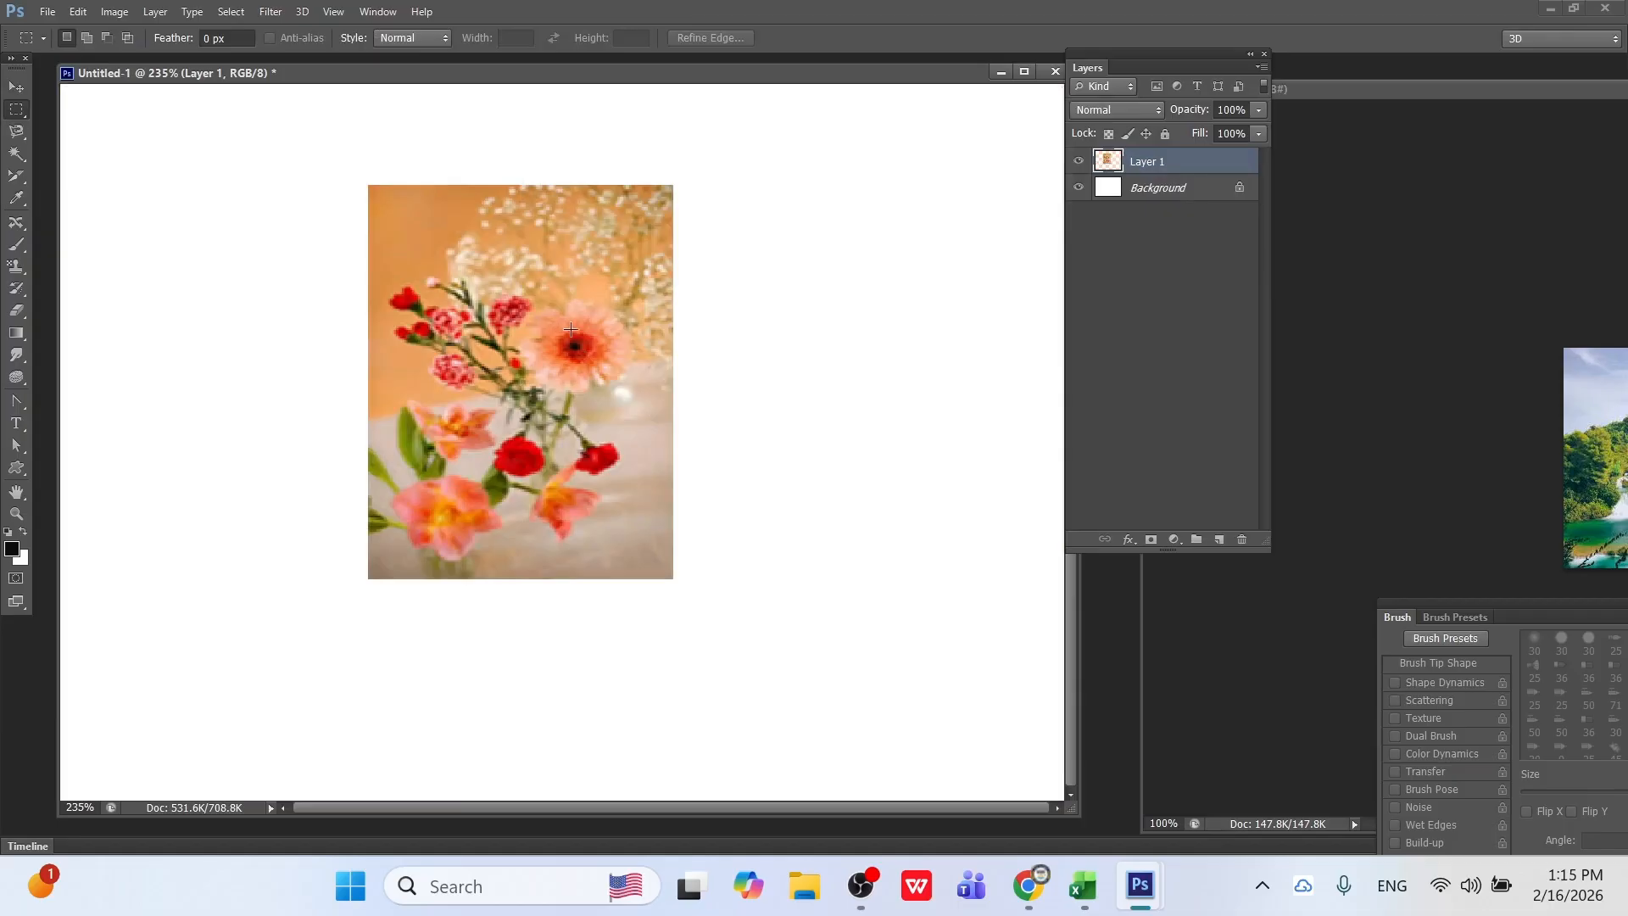
left_click_drag(472, 258, 655, 424)
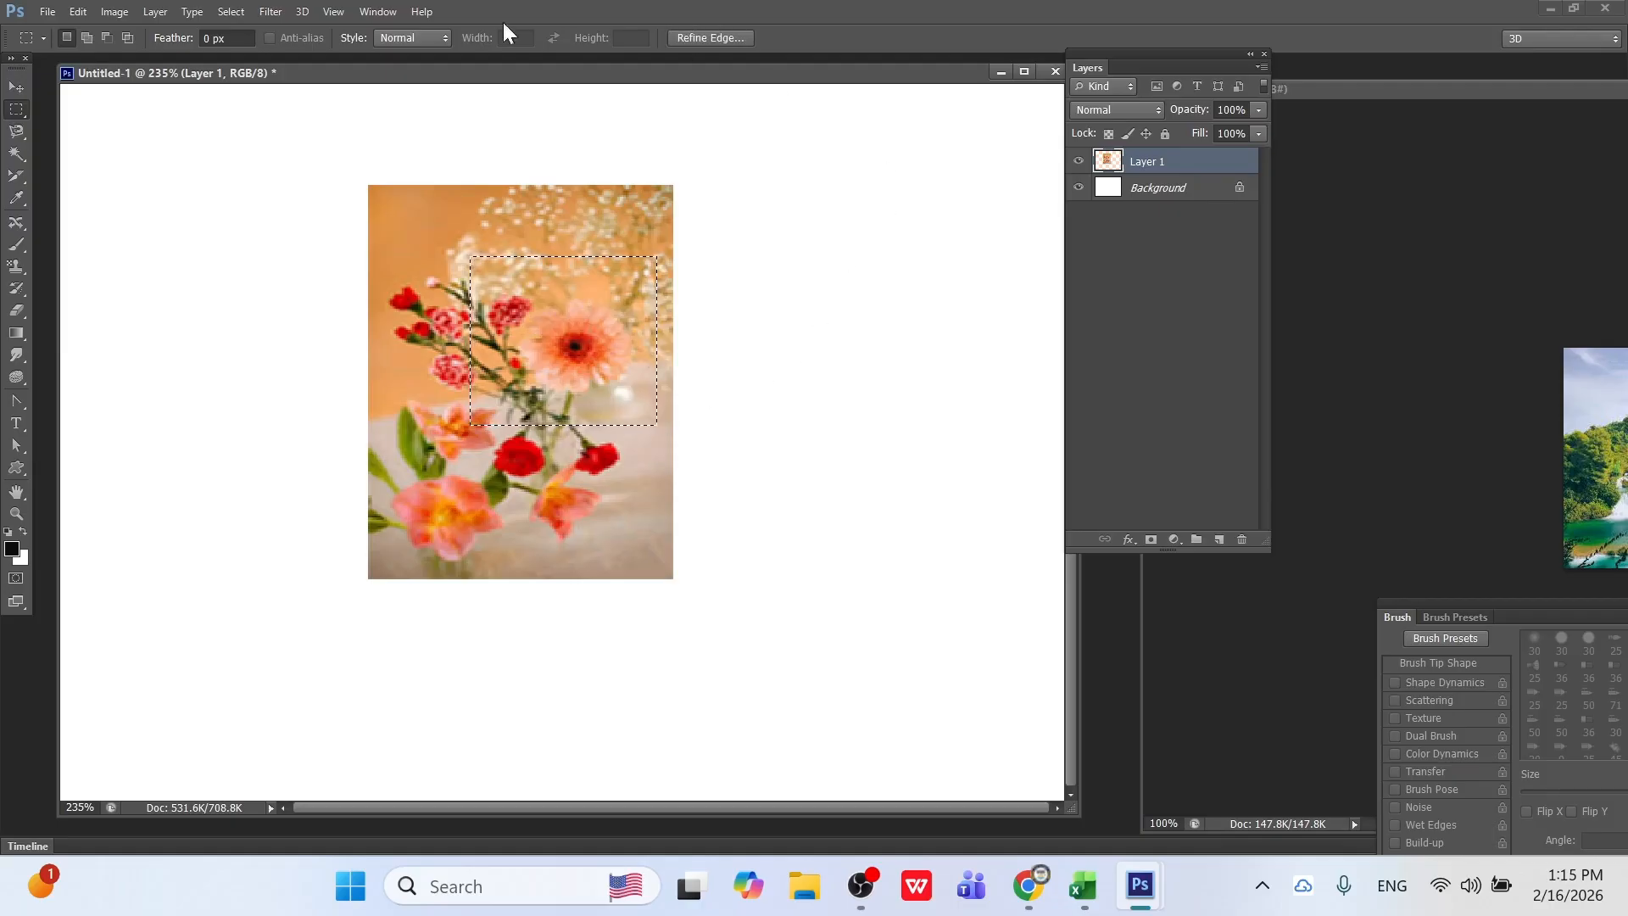
left_click(301, 12)
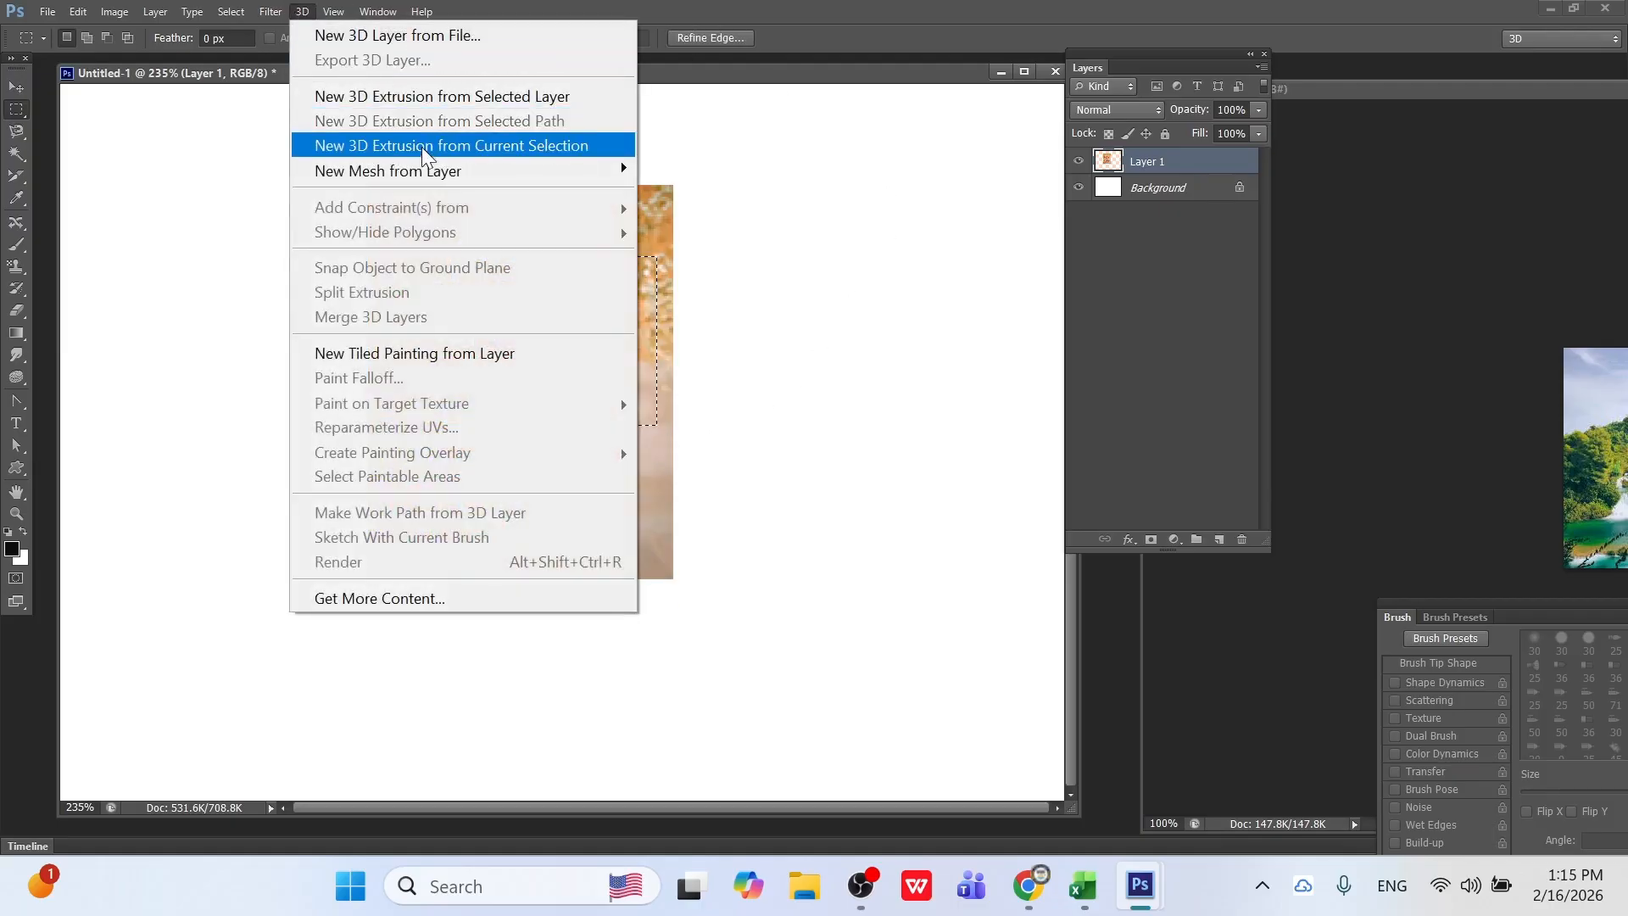
left_click(463, 146)
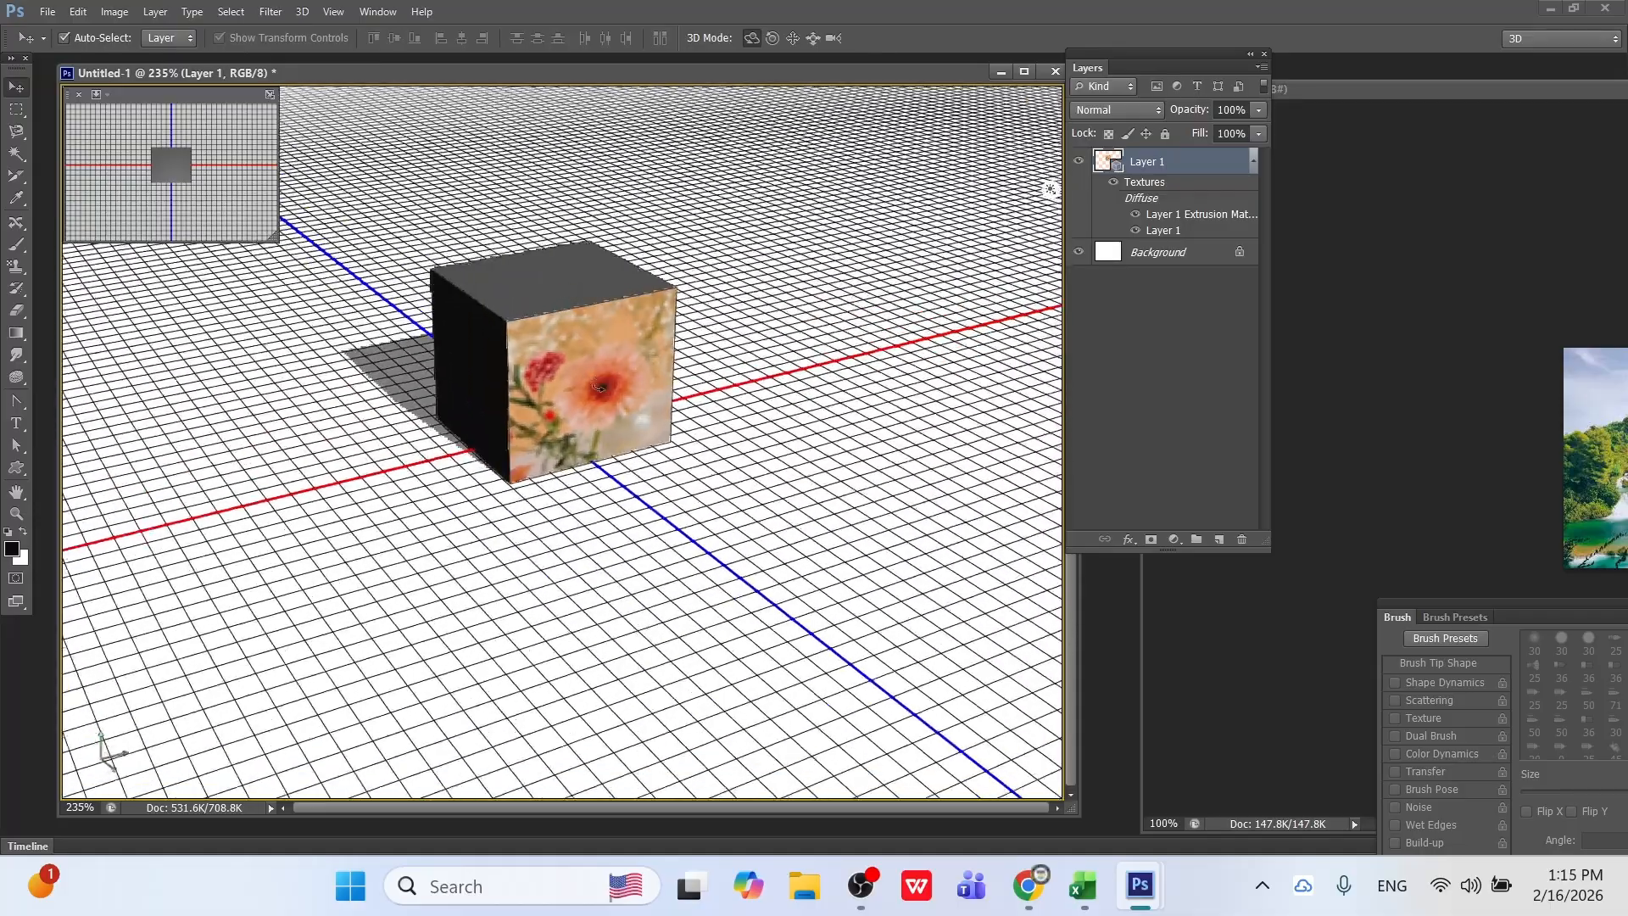
left_click_drag(547, 378, 636, 404)
Undo the 3D extrusion made from the rectangular selection, including its view changes and the selection.
key("ctrl+alt+z")
key("ctrl+alt+z")
key("ctrl+alt+z")
key("ctrl+alt+z")
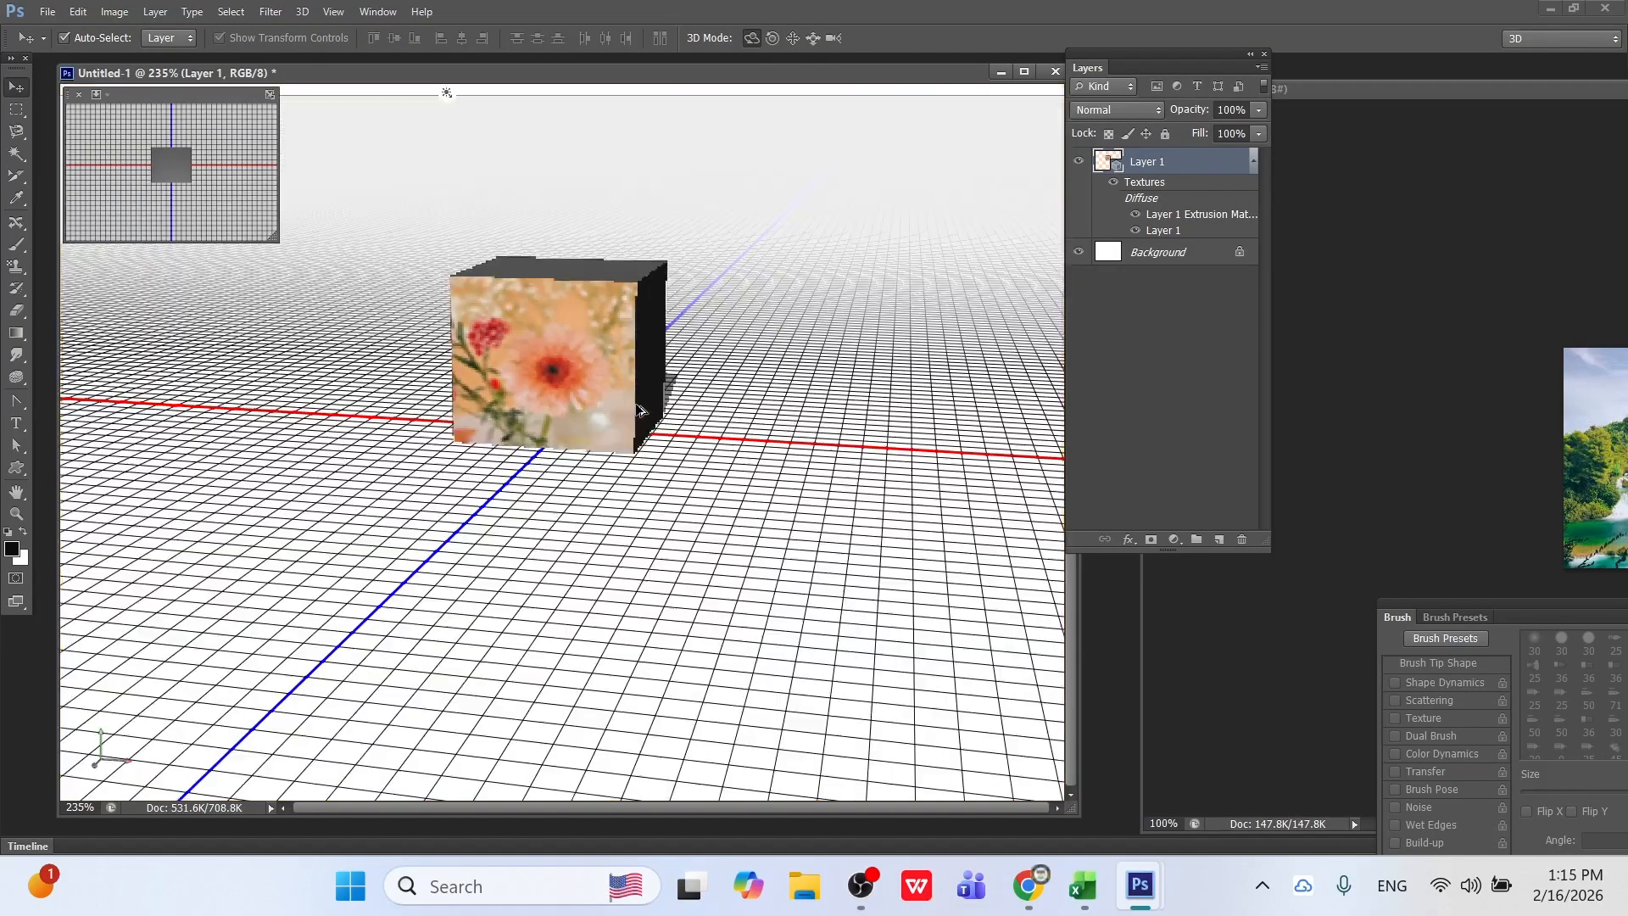
key("ctrl+alt+z")
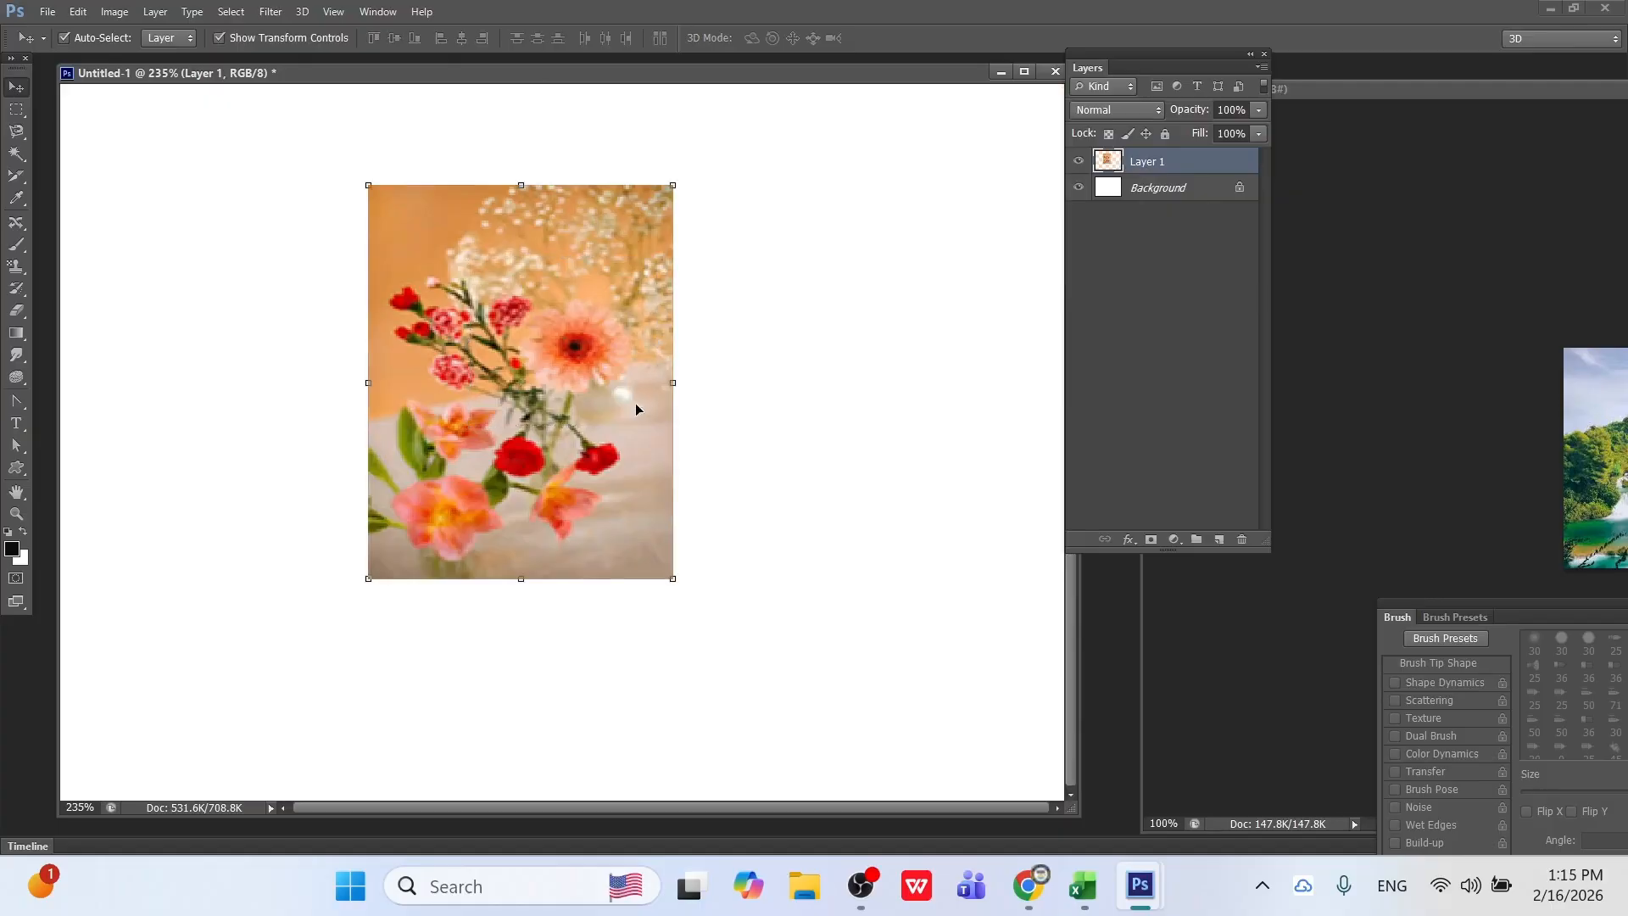
Try out a Postcard mesh made from the flower photo layer in a tilted view, and undo it.
left_click(295, 11)
mouse_move(395, 176)
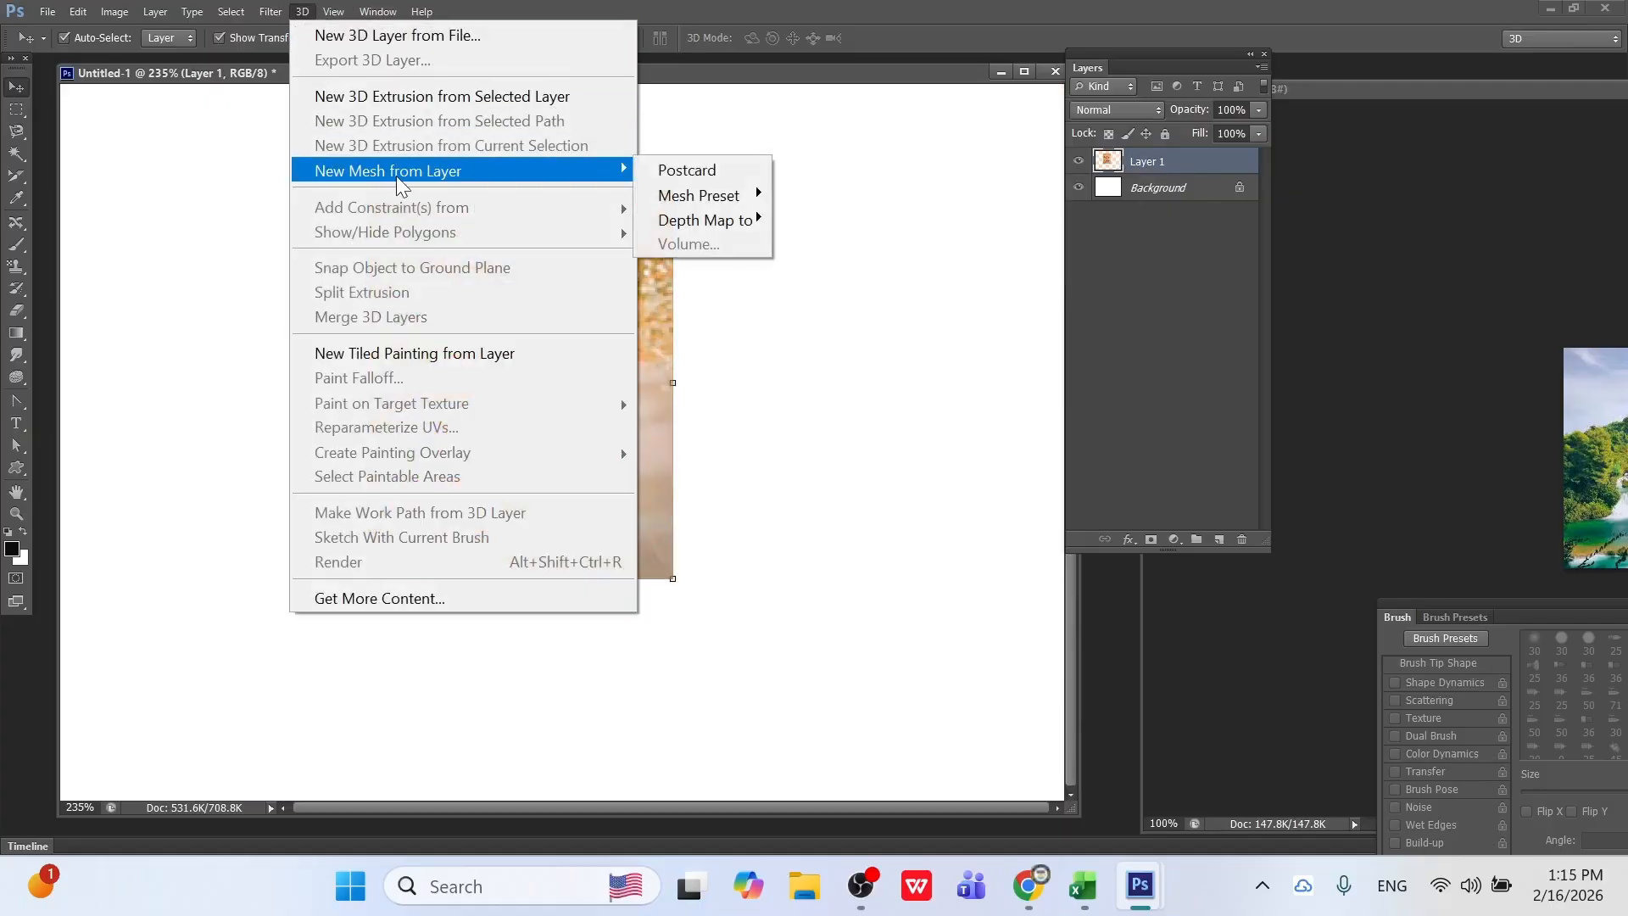
left_click(694, 173)
left_click_drag(663, 305, 614, 483)
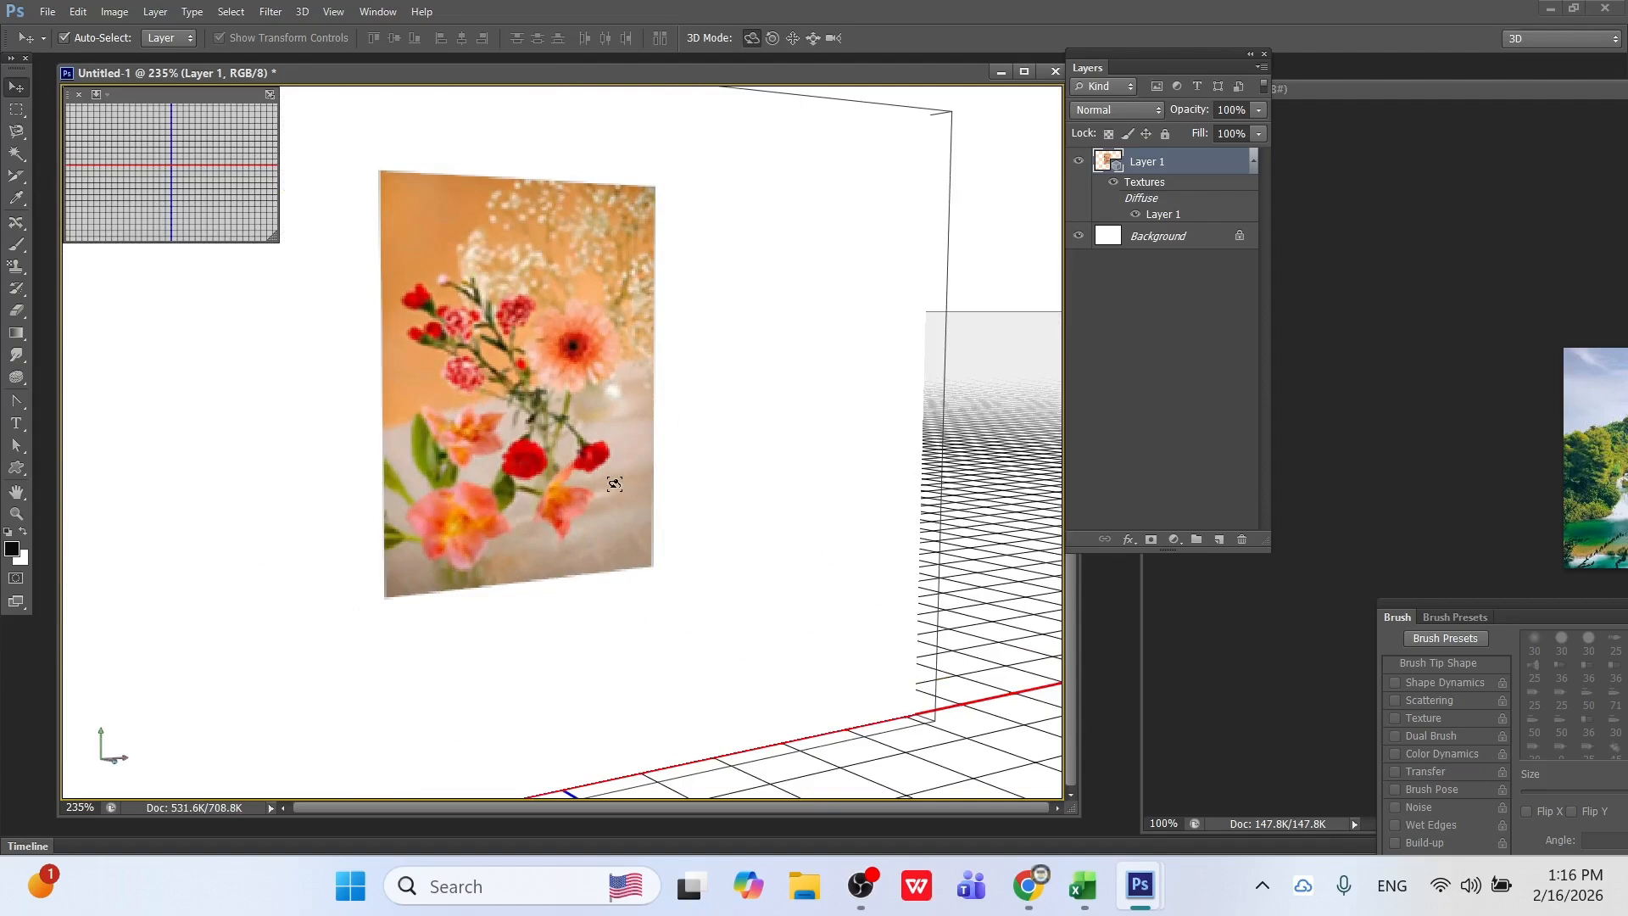
left_click_drag(615, 484, 614, 483)
key("ctrl+alt+z")
key("ctrl+alt+z")
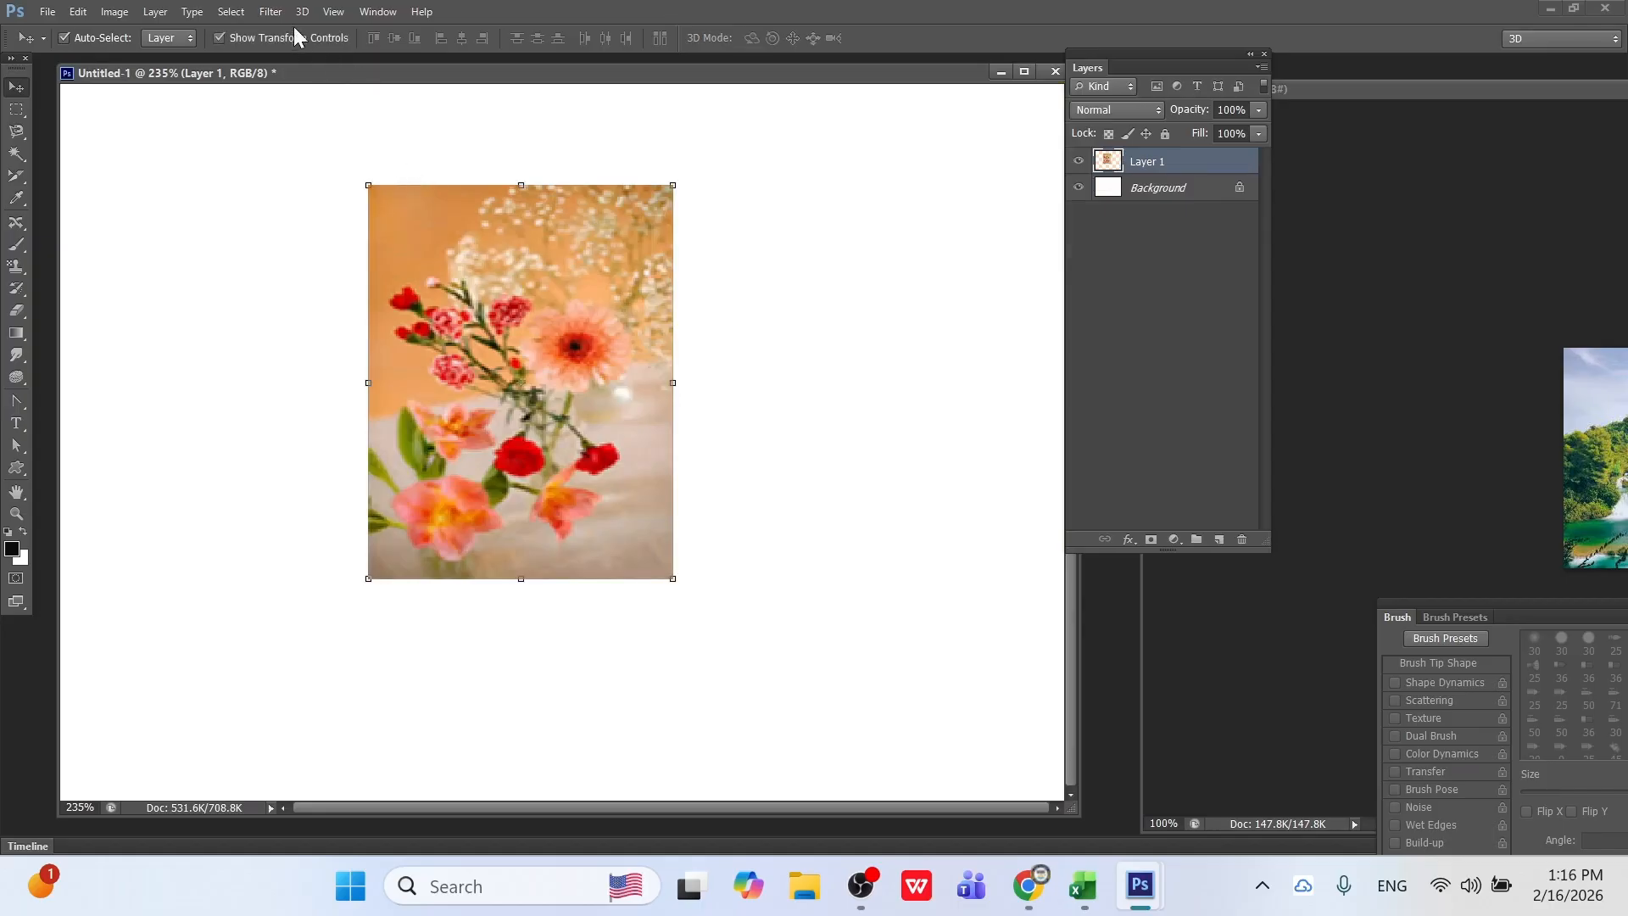
Create a Cone preset mesh from the flower photo layer, and orbit and reposition the cone in the scene.
left_click(299, 10)
mouse_move(396, 176)
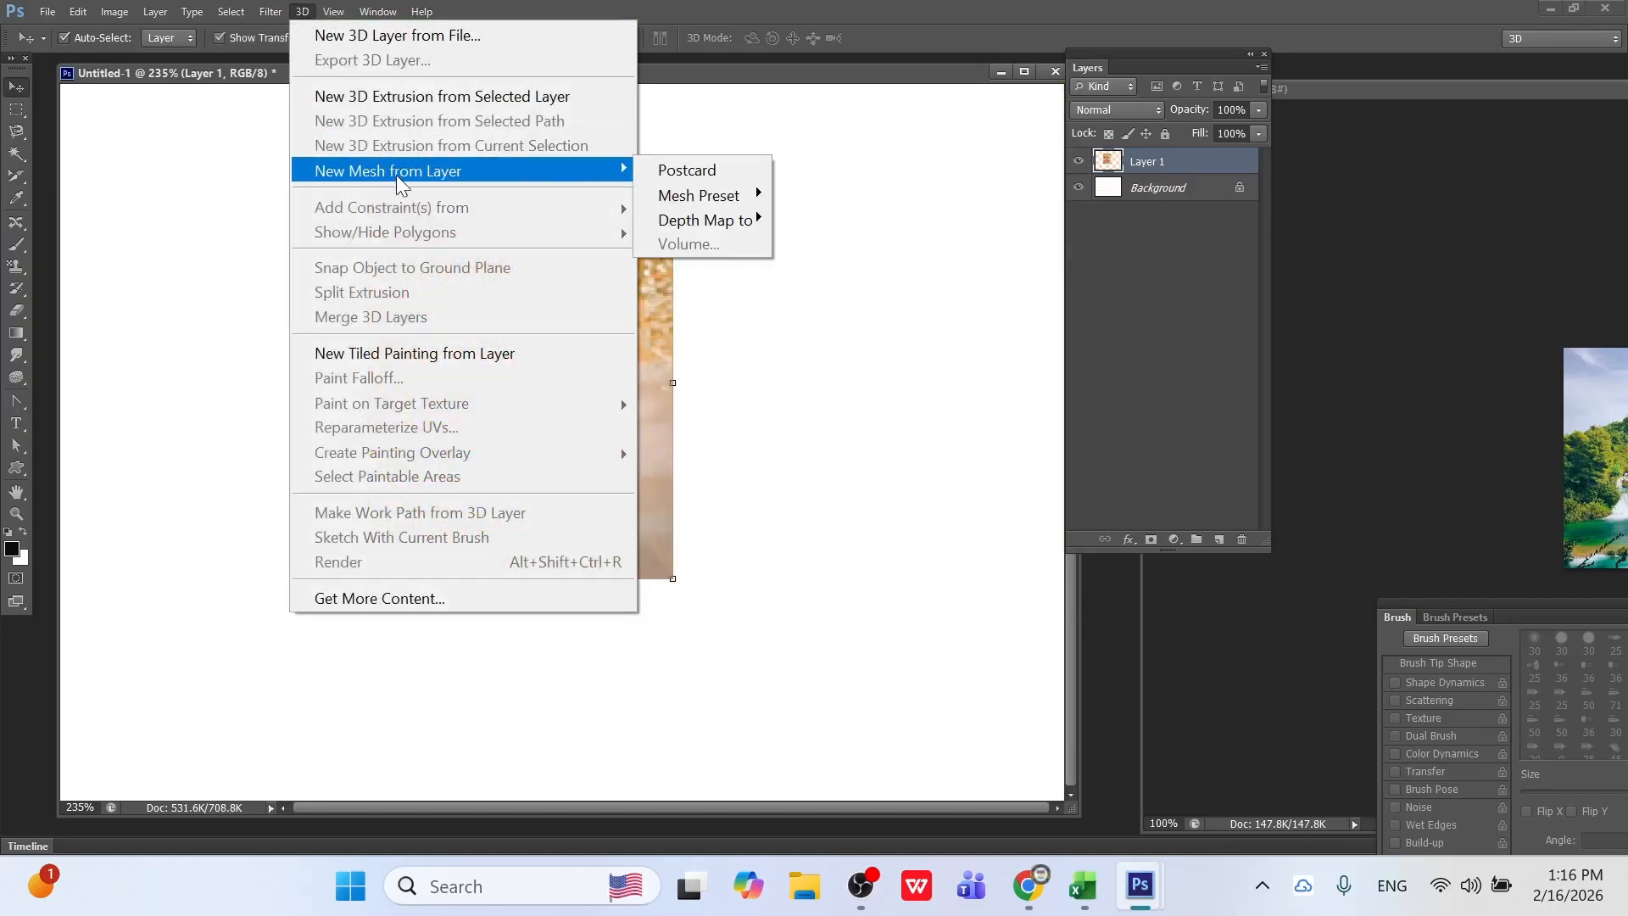
mouse_move(669, 195)
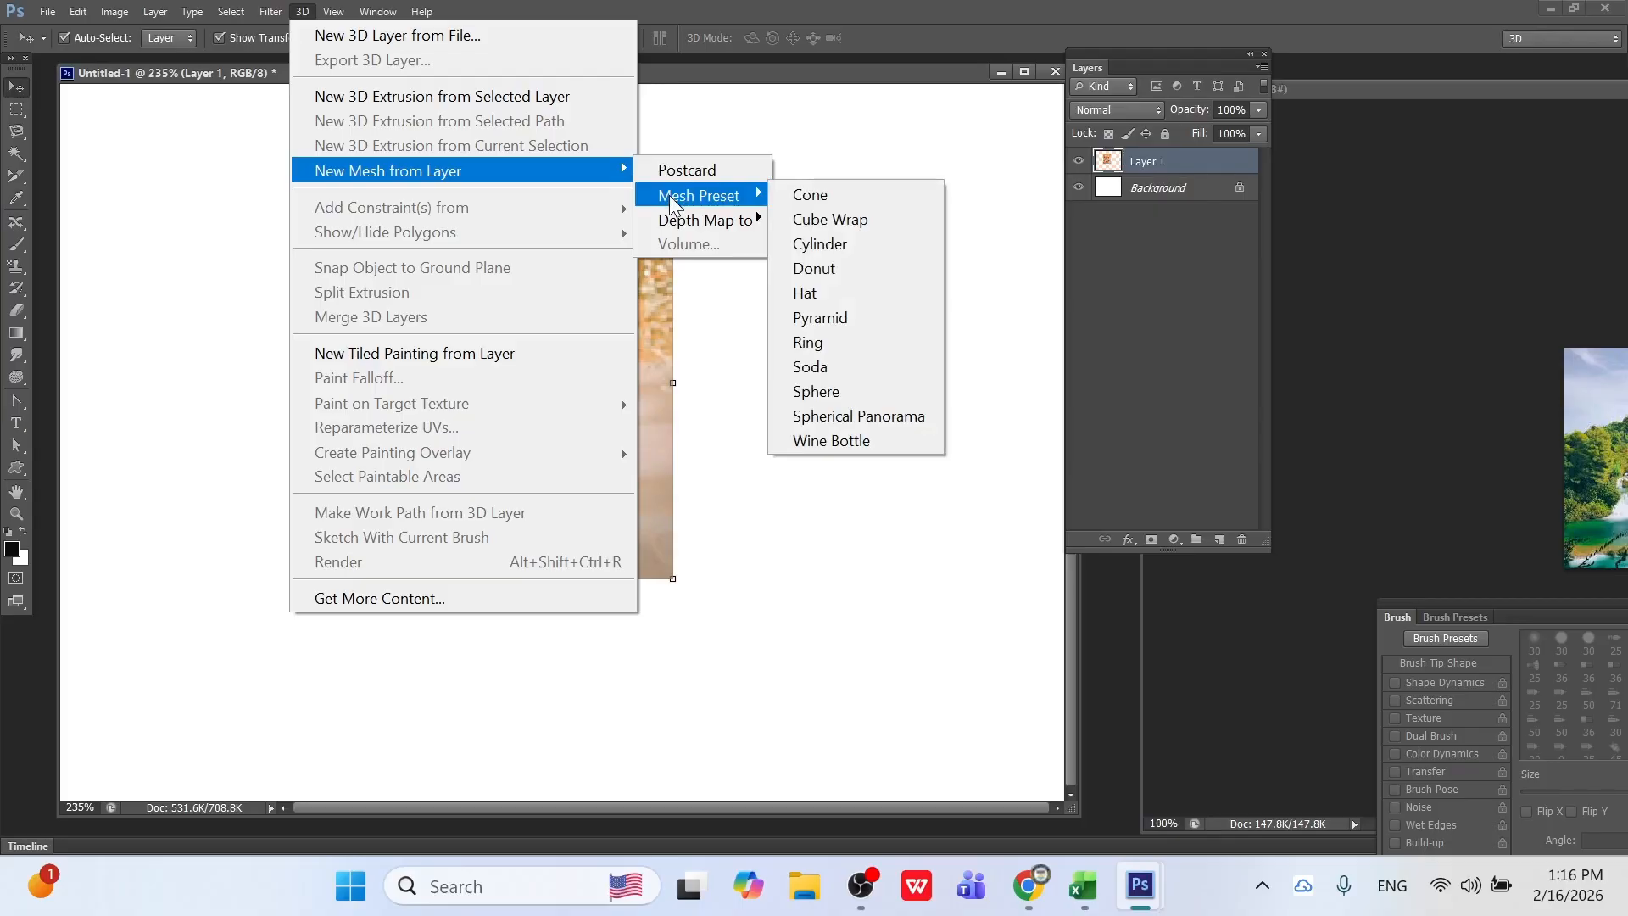
left_click(800, 196)
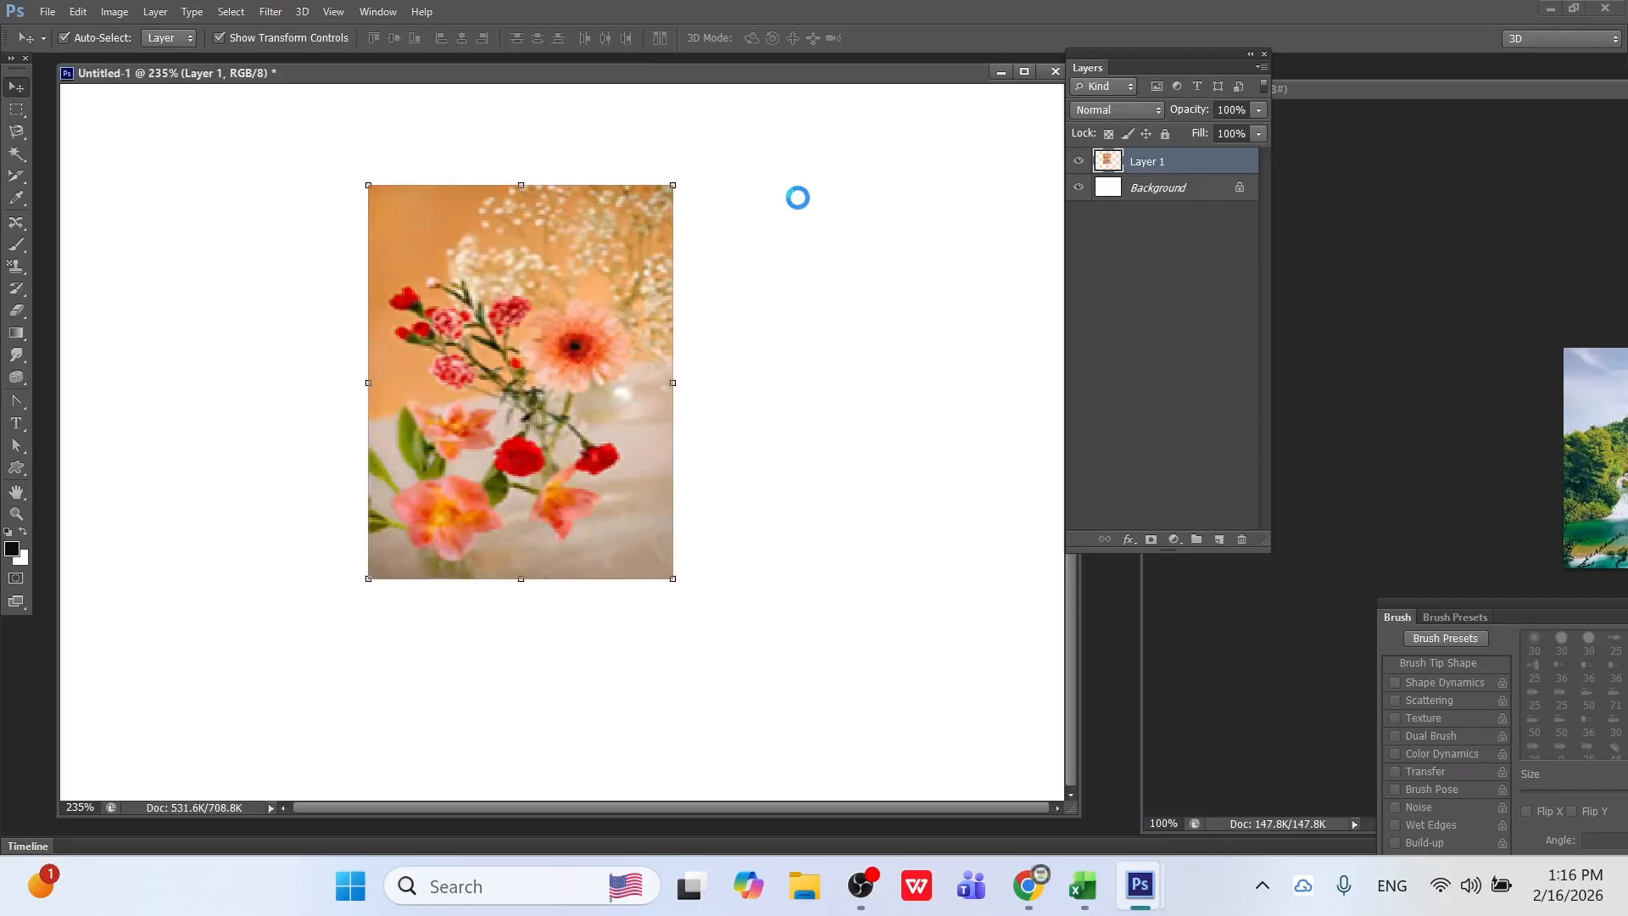
left_click_drag(456, 507, 605, 483)
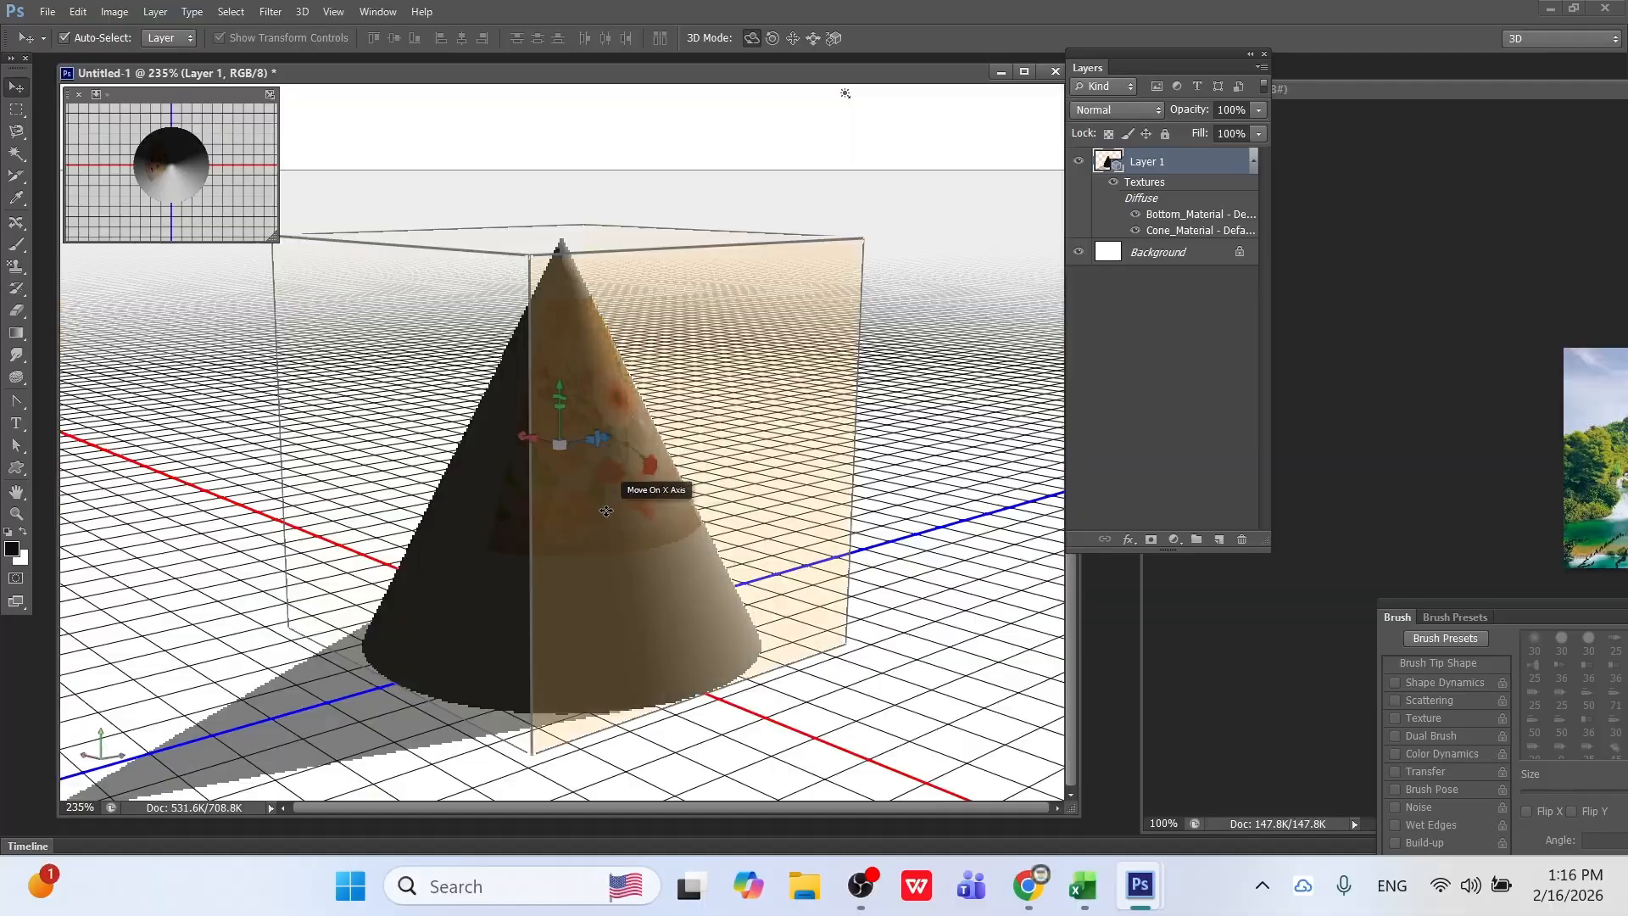
left_click_drag(513, 505, 598, 526)
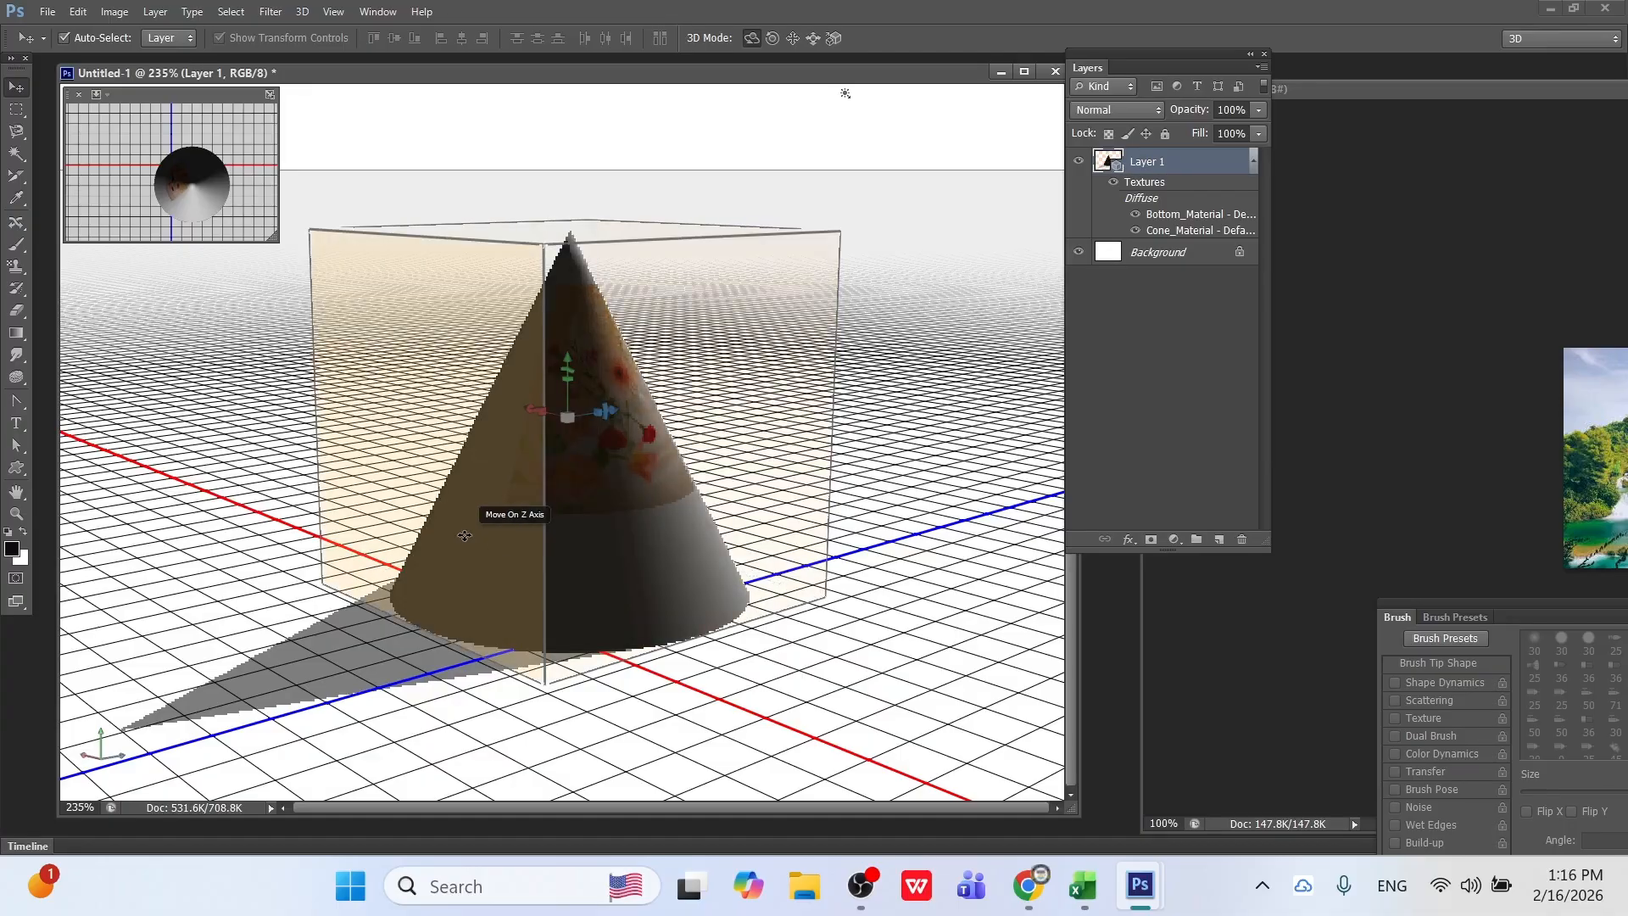
Undo the cone's view and position changes and the Cone mesh itself, back to the flat flower photo layer.
key("ctrl+alt+z")
key("ctrl+alt+z")
key("ctrl+alt+z")
key("ctrl+alt+z")
key("ctrl+alt+z")
key("ctrl+alt+z")
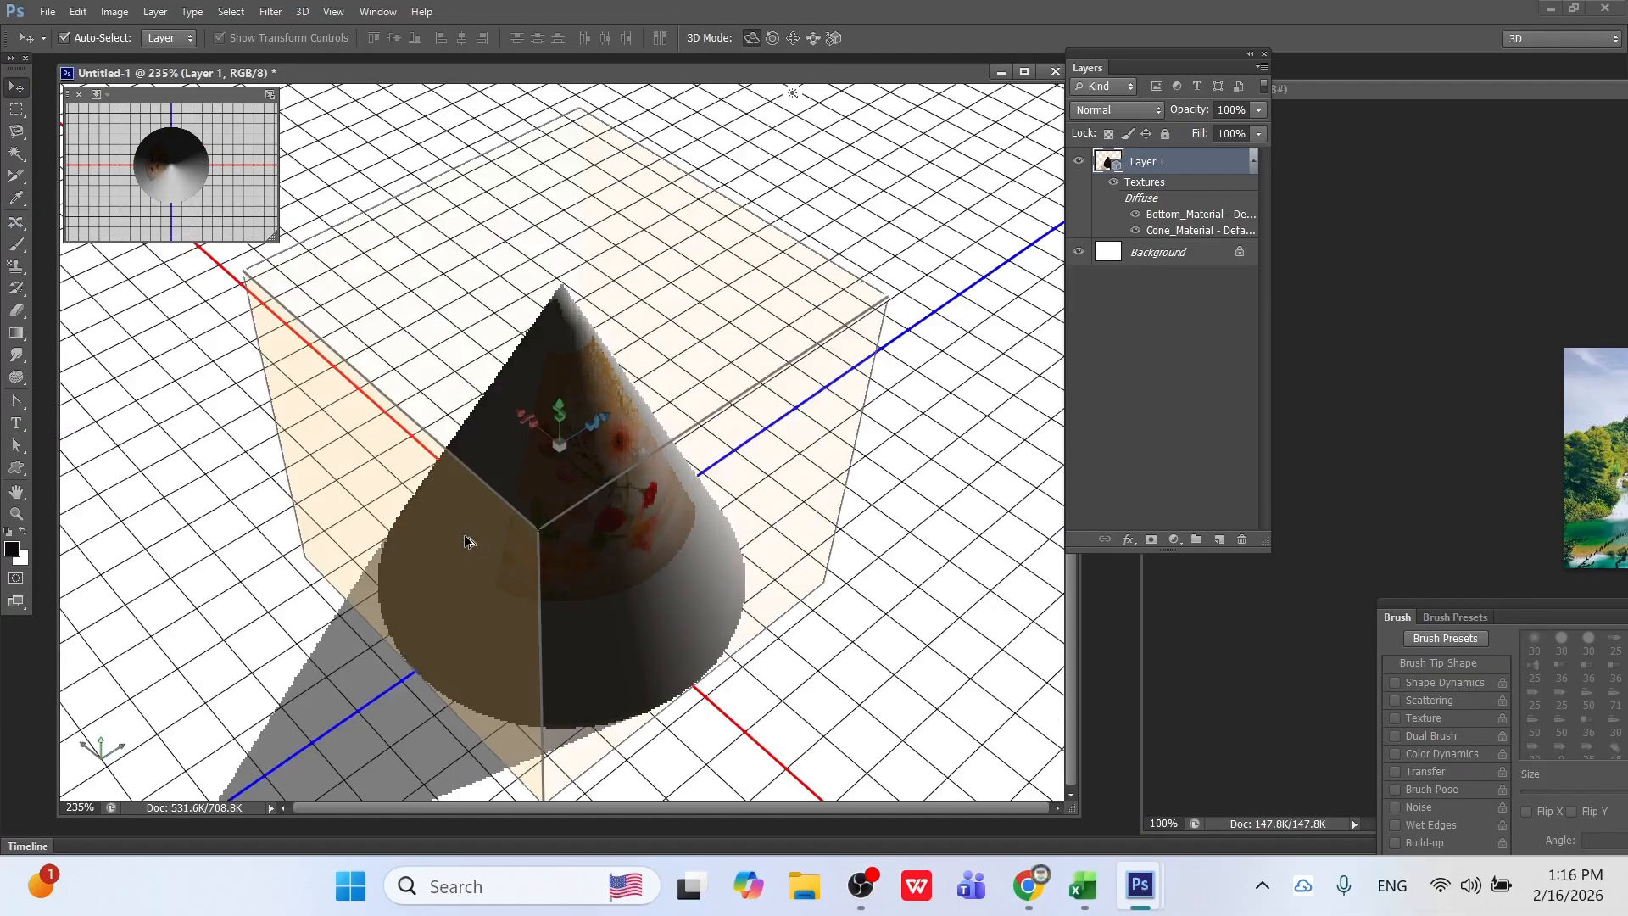
key("ctrl+alt+z")
key("ctrl+alt+z")
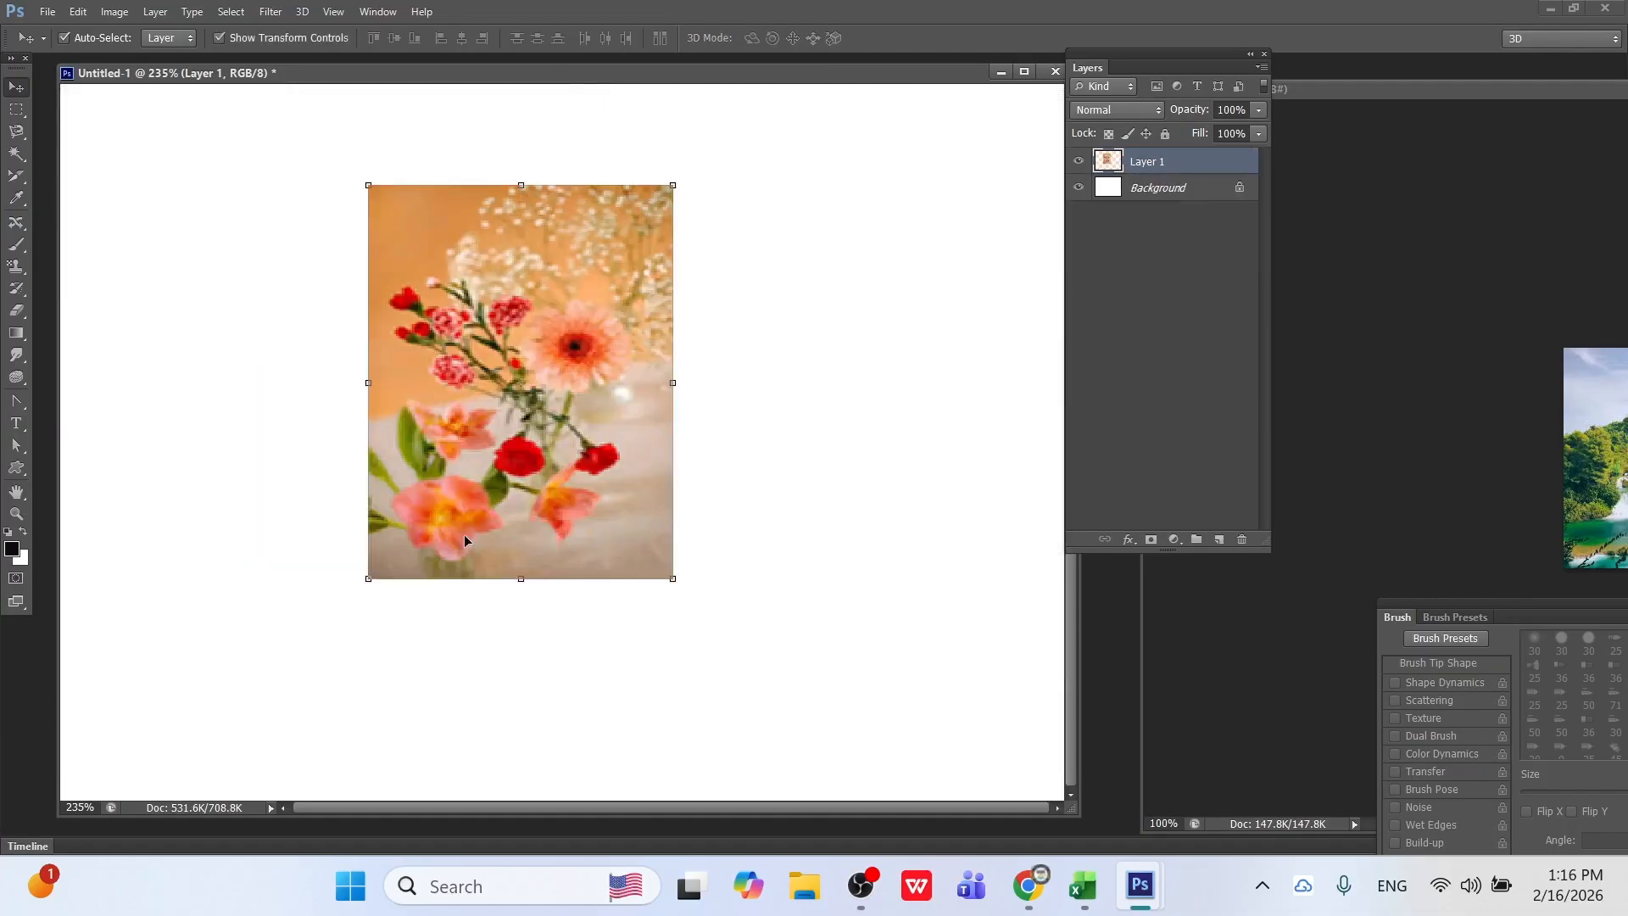
Create a Cube Wrap preset mesh from the flower photo layer and orbit around the cube.
left_click(302, 11)
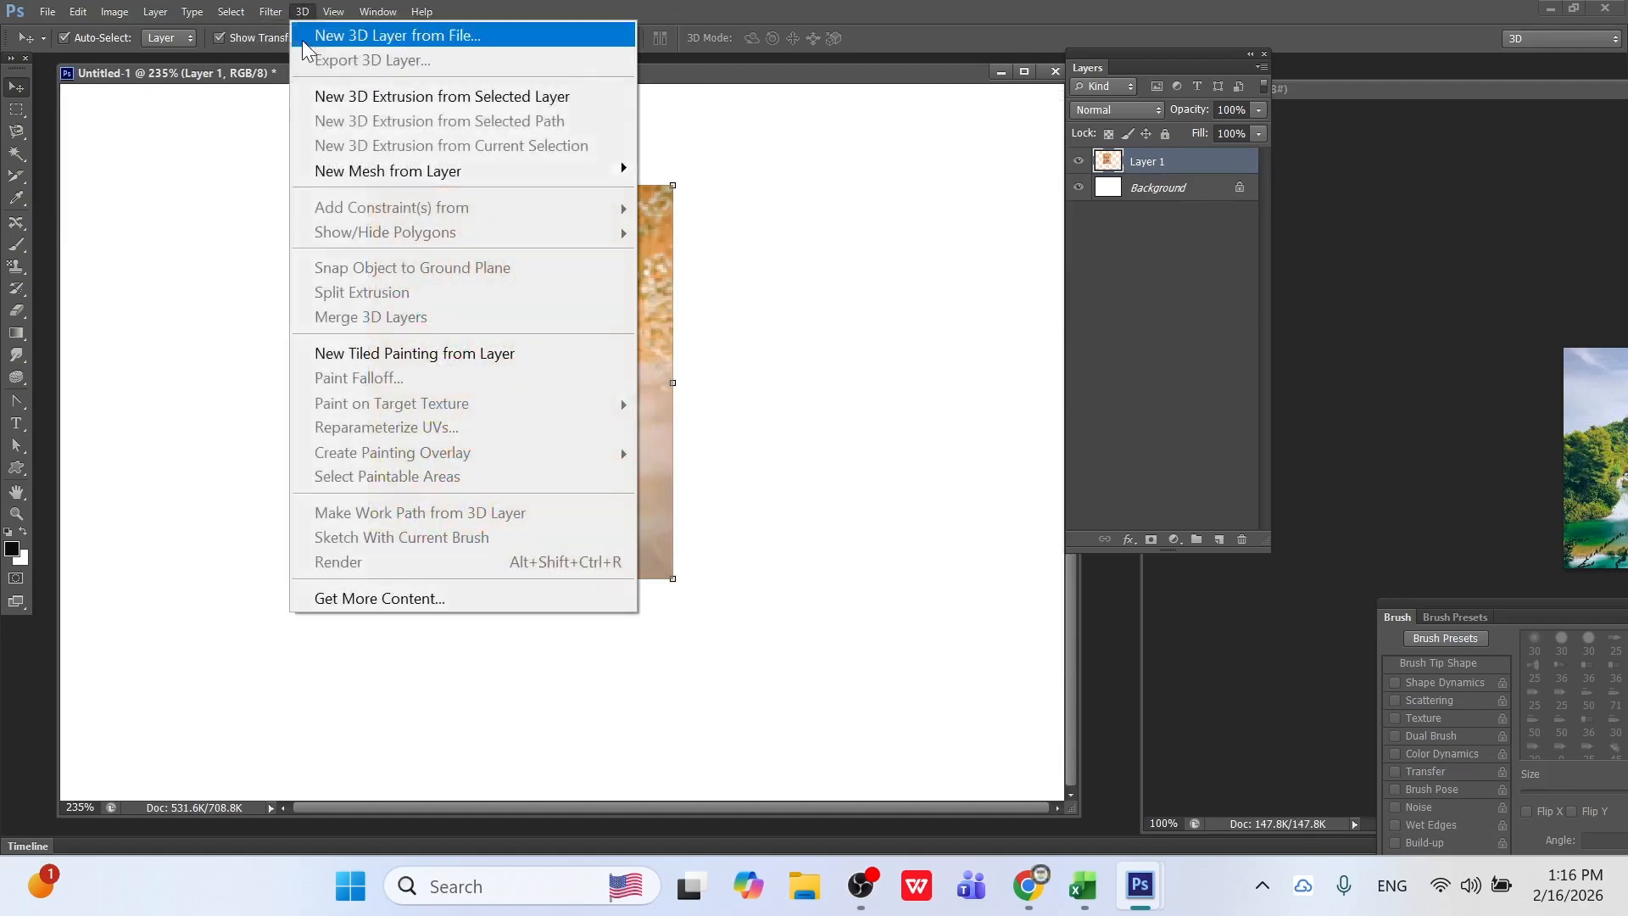
mouse_move(704, 196)
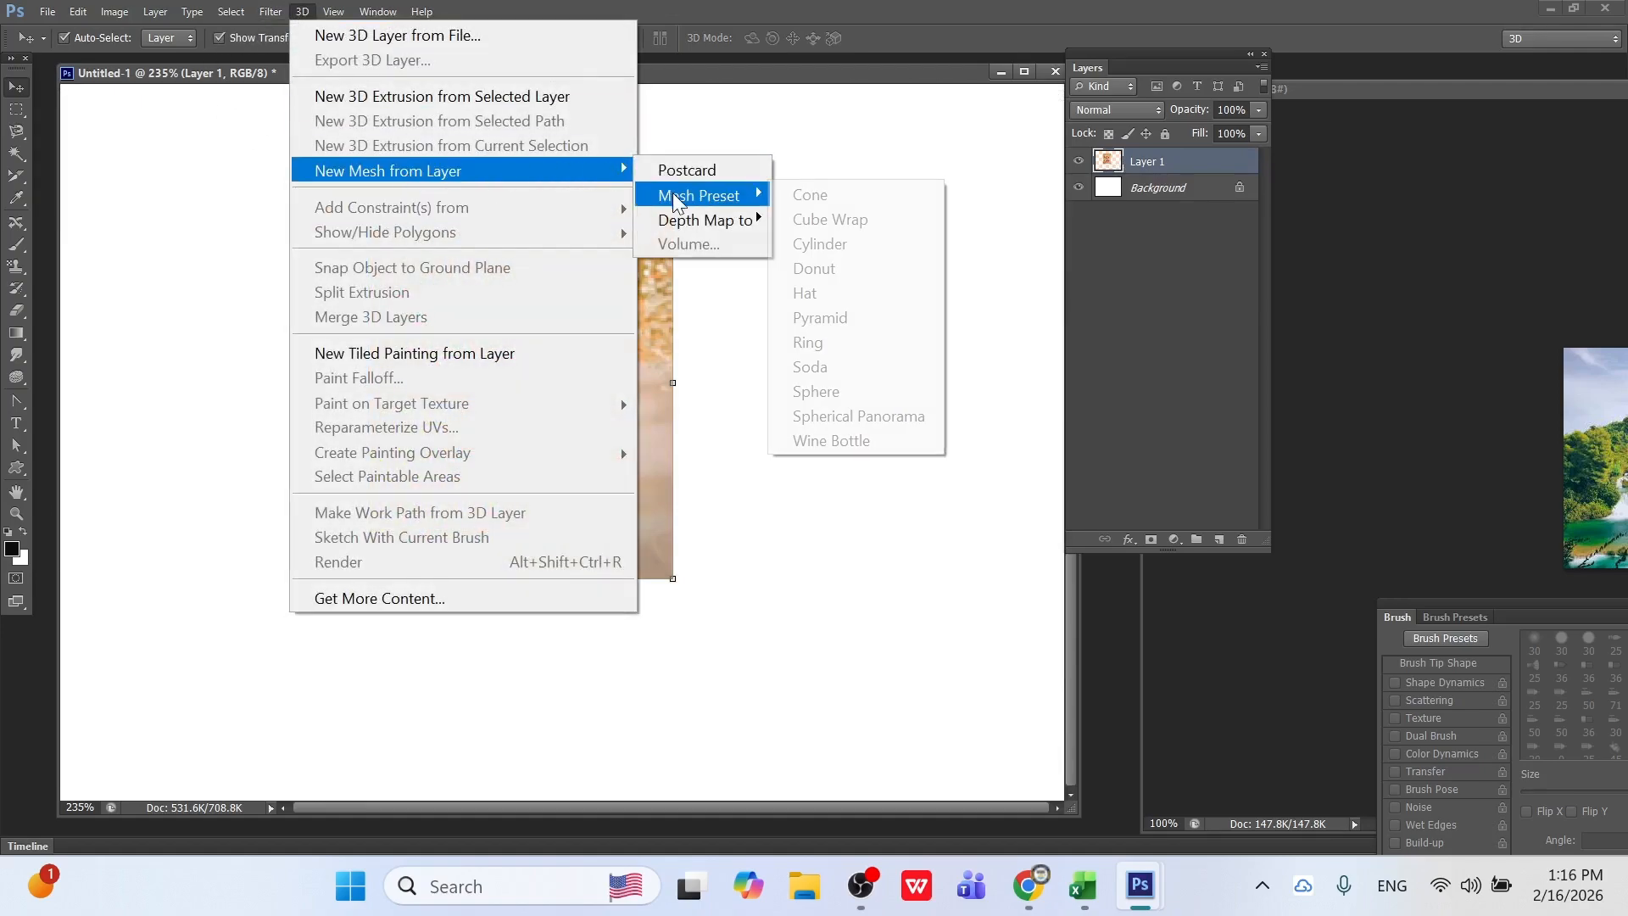
left_click(820, 223)
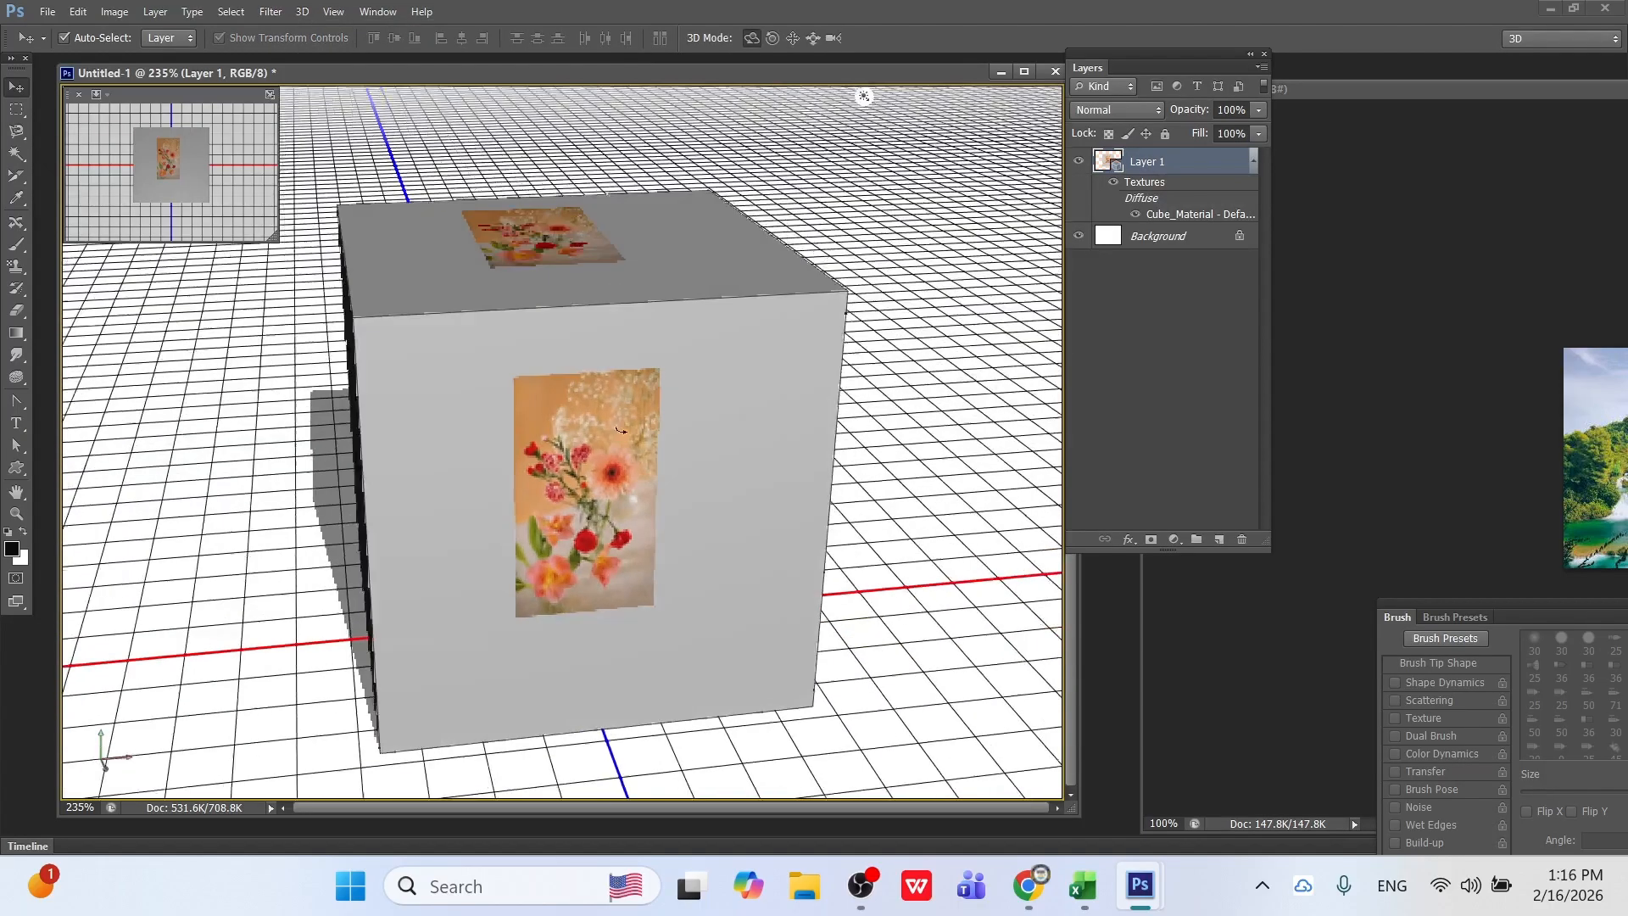
left_click_drag(620, 429, 680, 500)
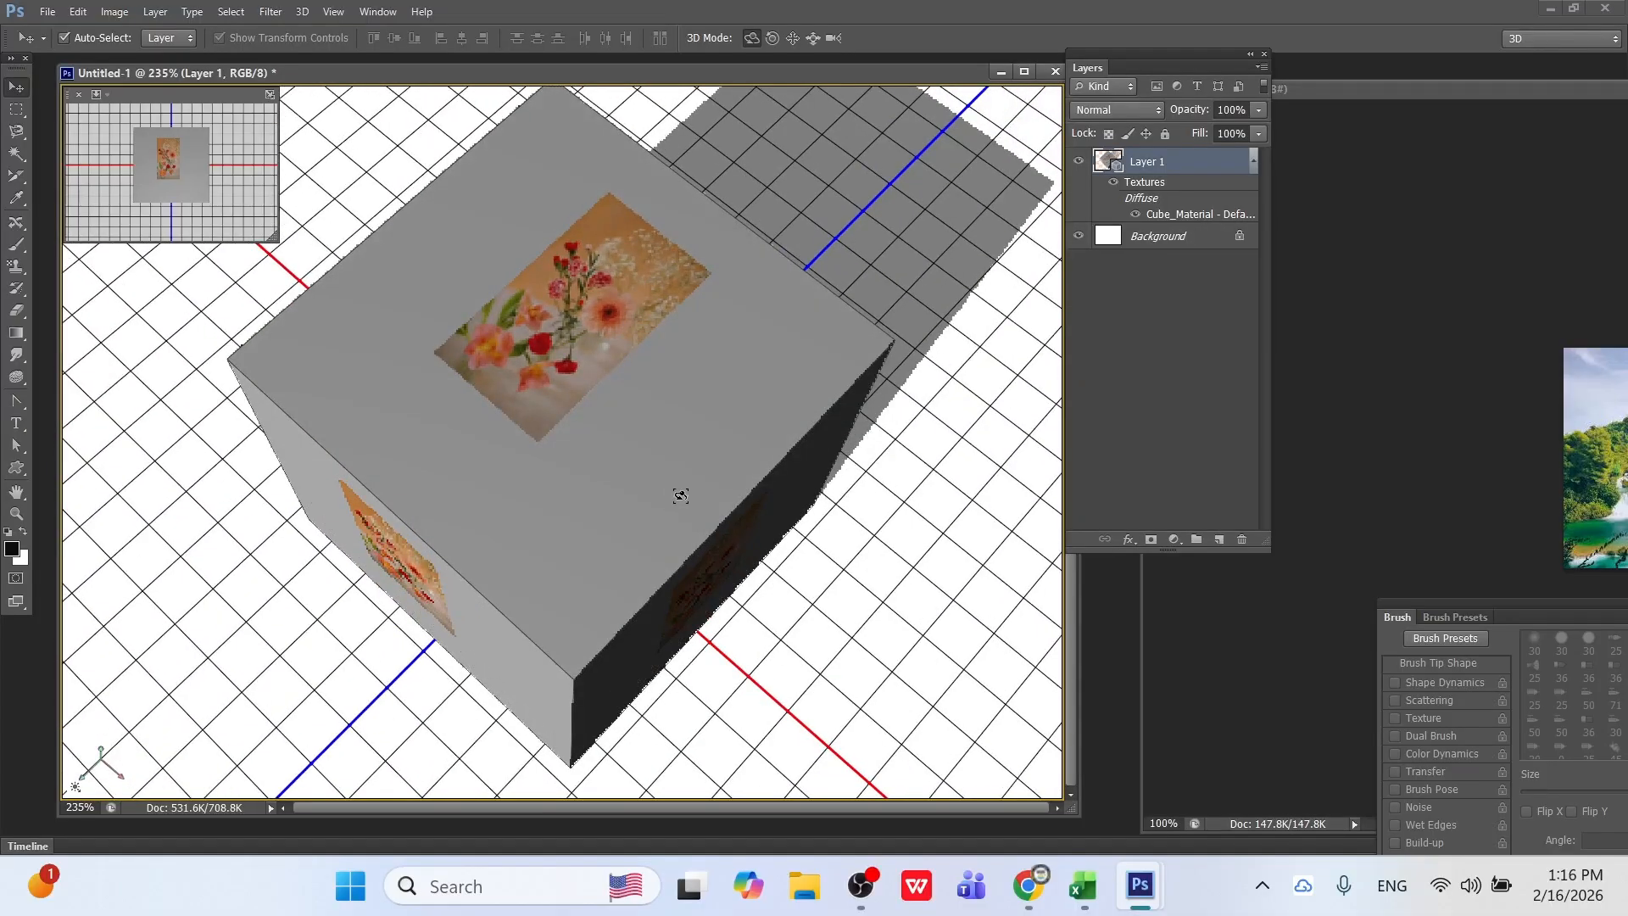
Undo the orbiting and the Cube Wrap mesh, back to the flat flower photo layer.
key("ctrl+alt+z")
key("ctrl+alt+z")
key("ctrl+alt+z")
key("ctrl+alt+z")
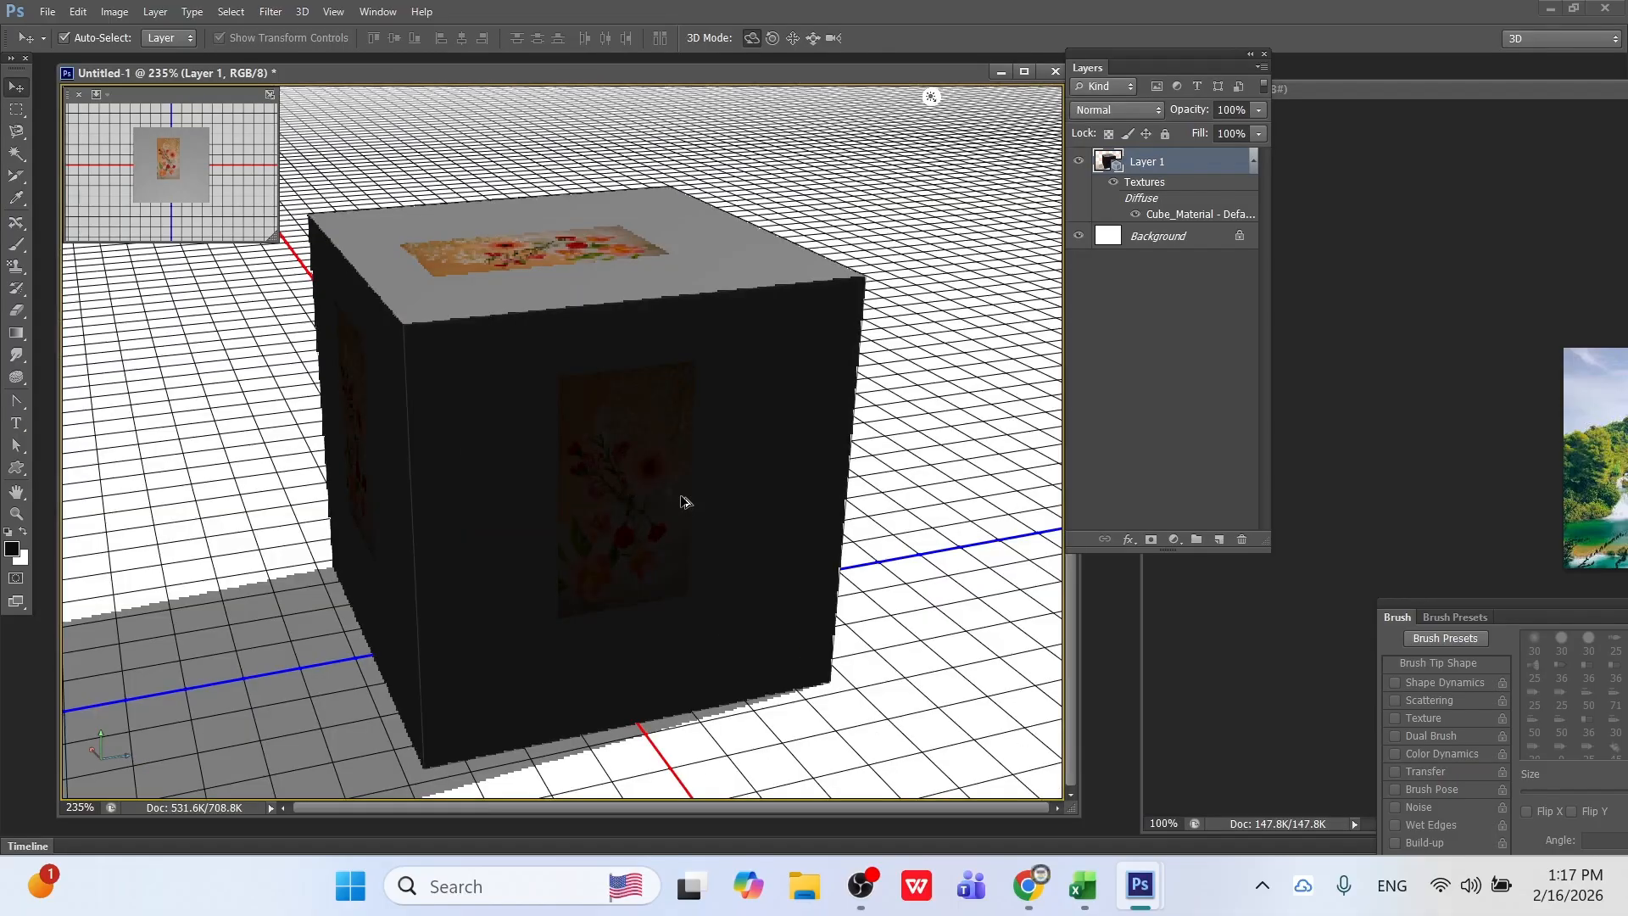
key("ctrl+alt+z")
key("ctrl+alt+z")
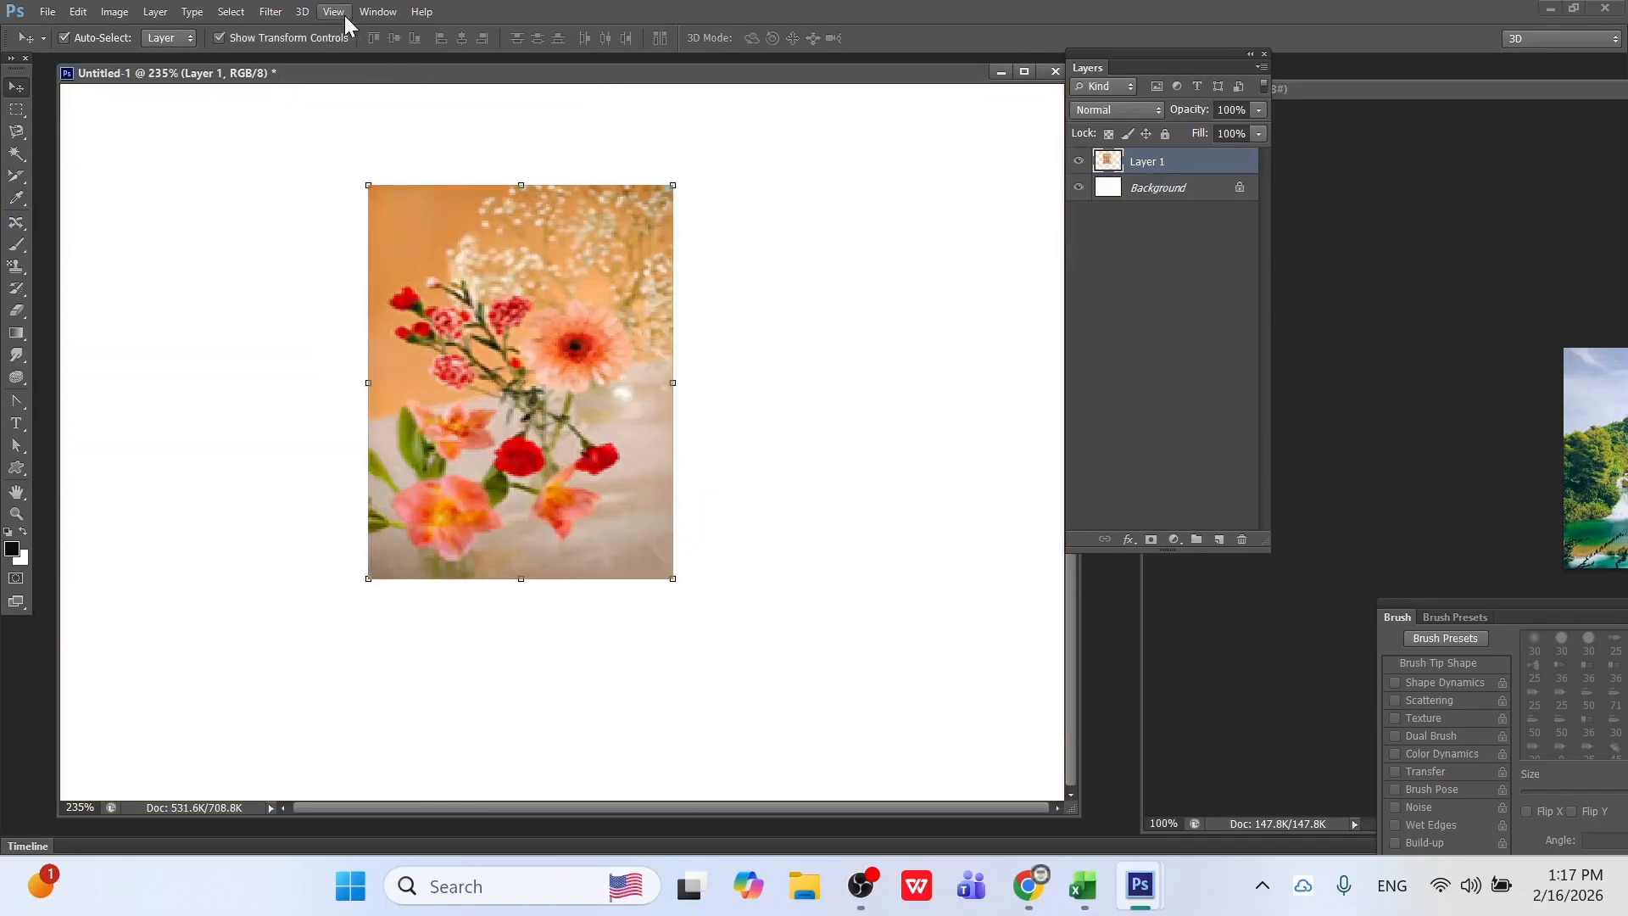
Create a Cylinder preset mesh from the flower photo layer and orbit around the cylinder.
left_click(303, 12)
mouse_move(348, 166)
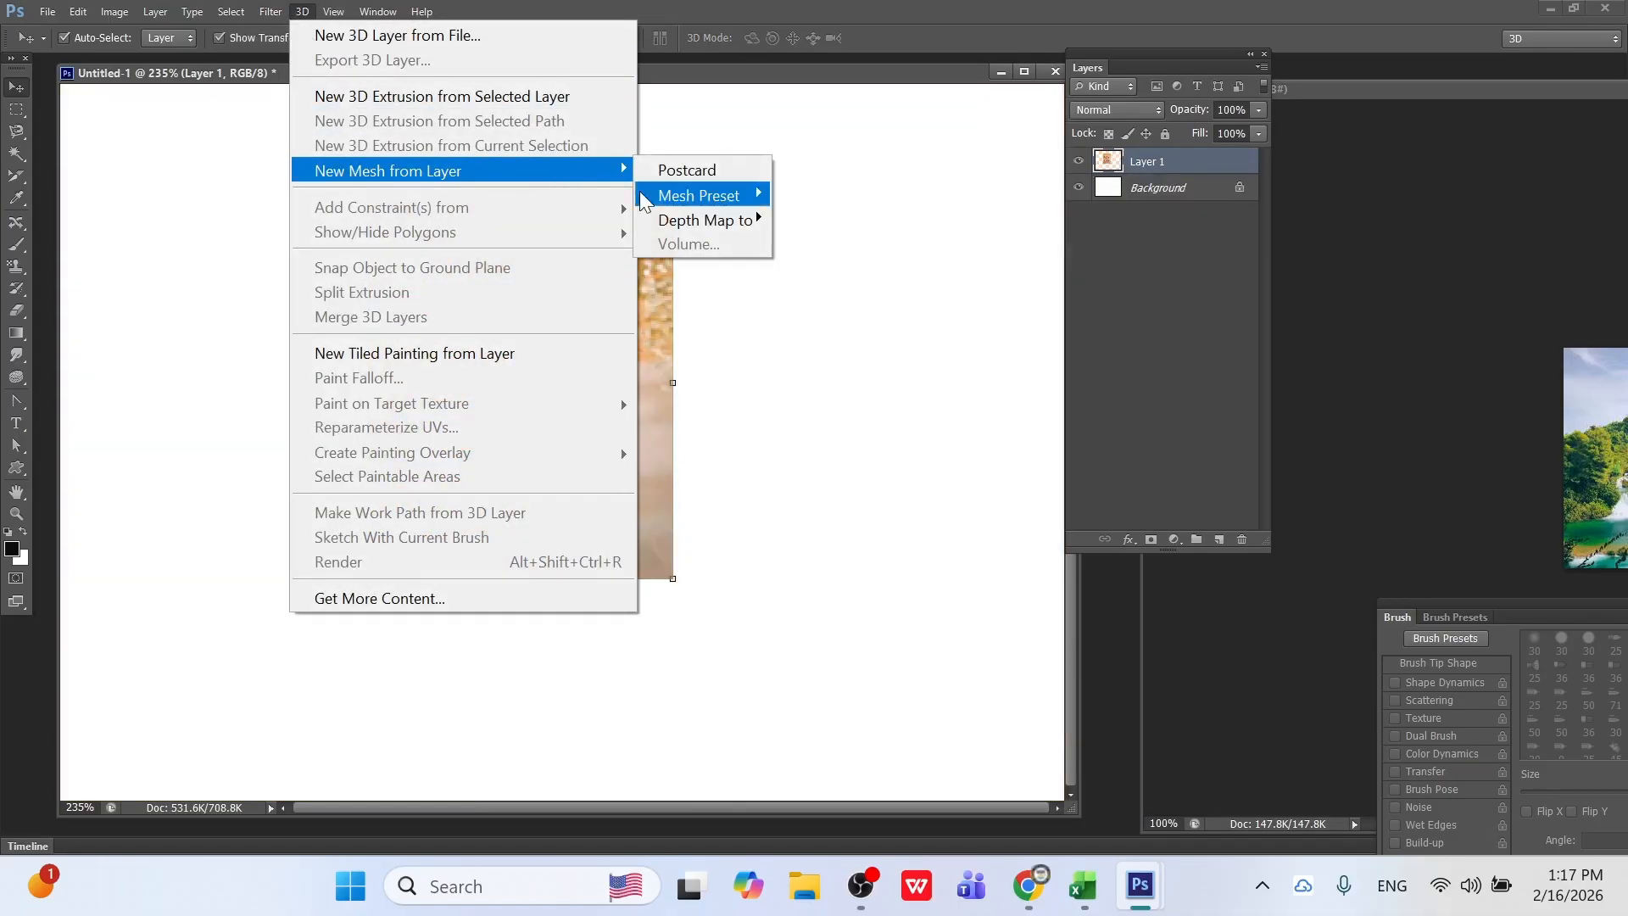
mouse_move(714, 200)
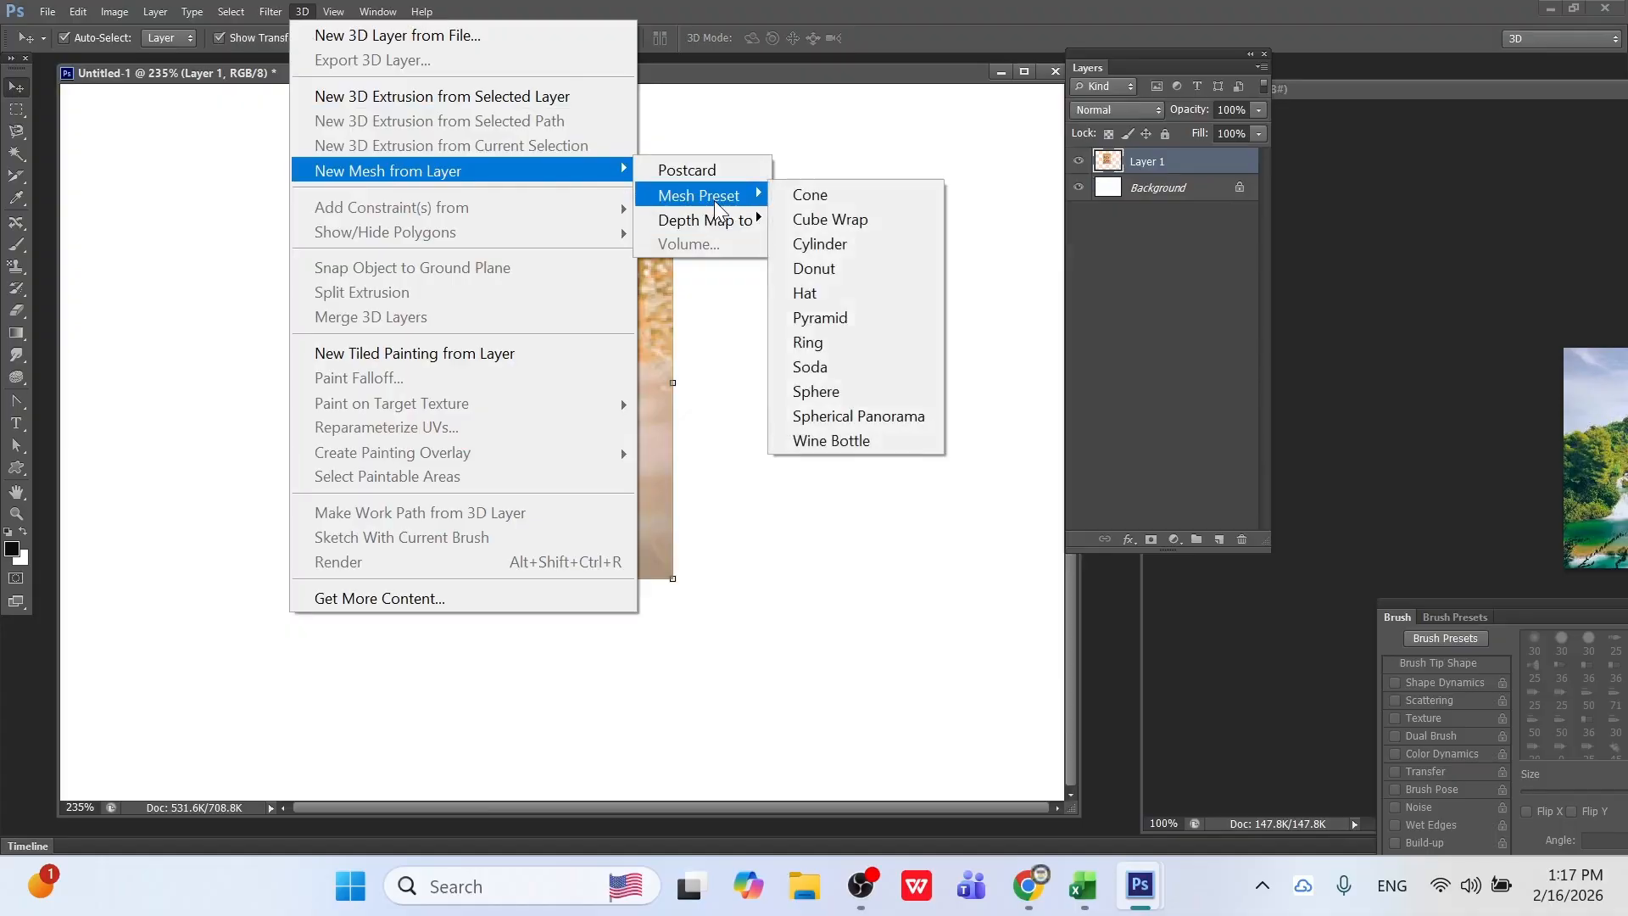
left_click(833, 247)
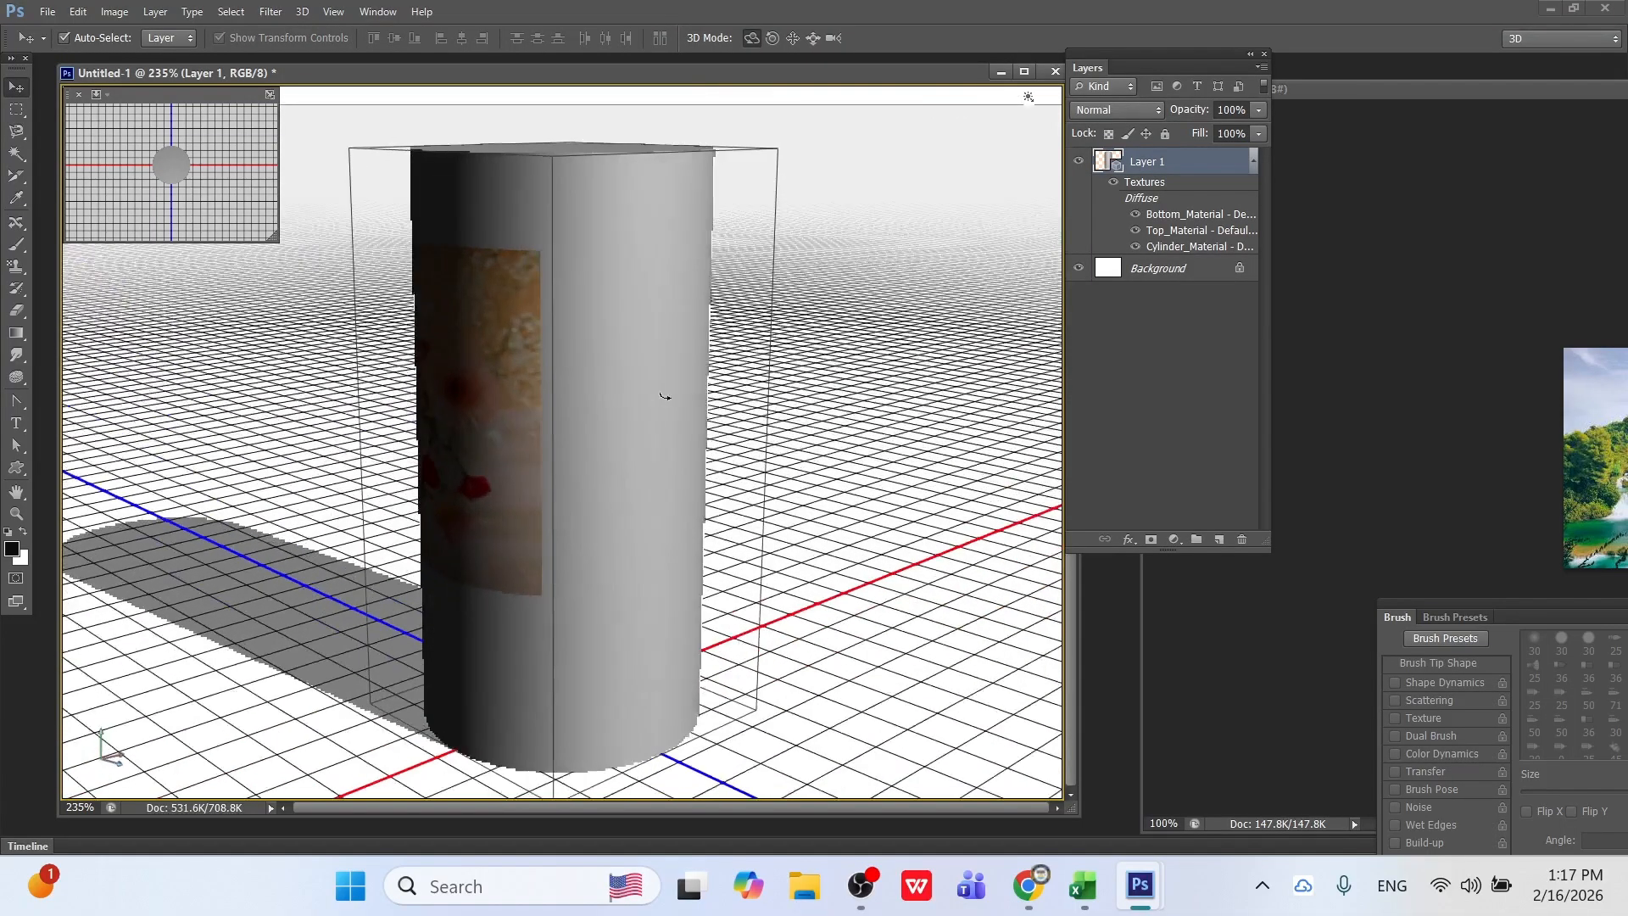
left_click_drag(666, 396, 578, 499)
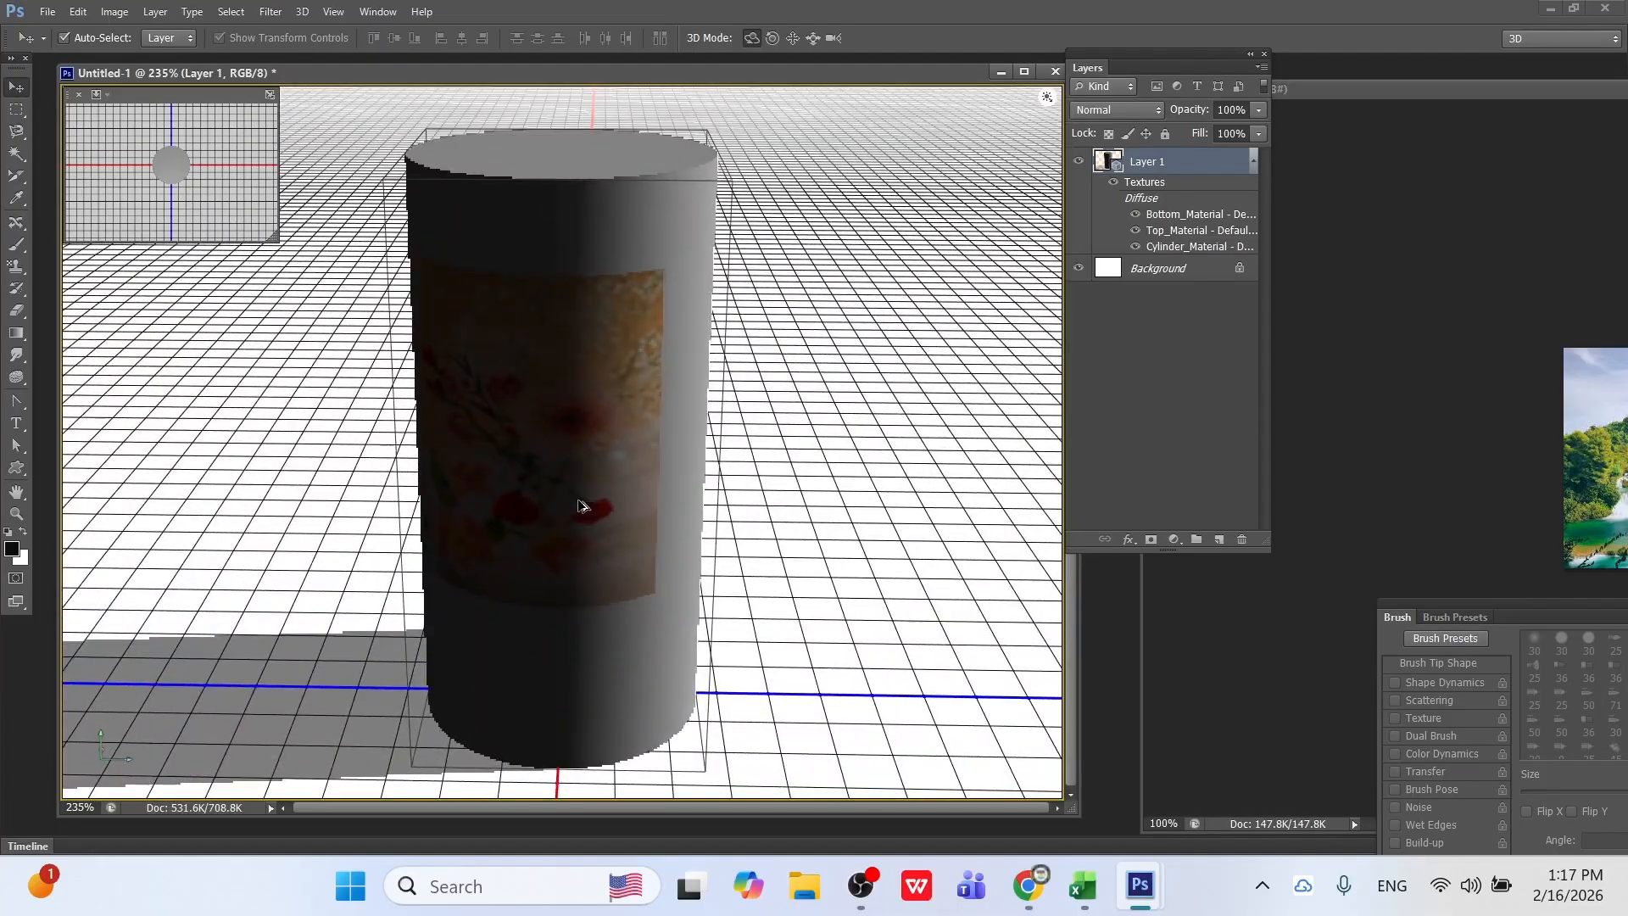
Undo the orbiting and the Cylinder mesh, back to the flat flower photo layer.
key("ctrl+alt+z")
key("ctrl+alt+z")
key("ctrl+alt+z")
key("ctrl+alt+z")
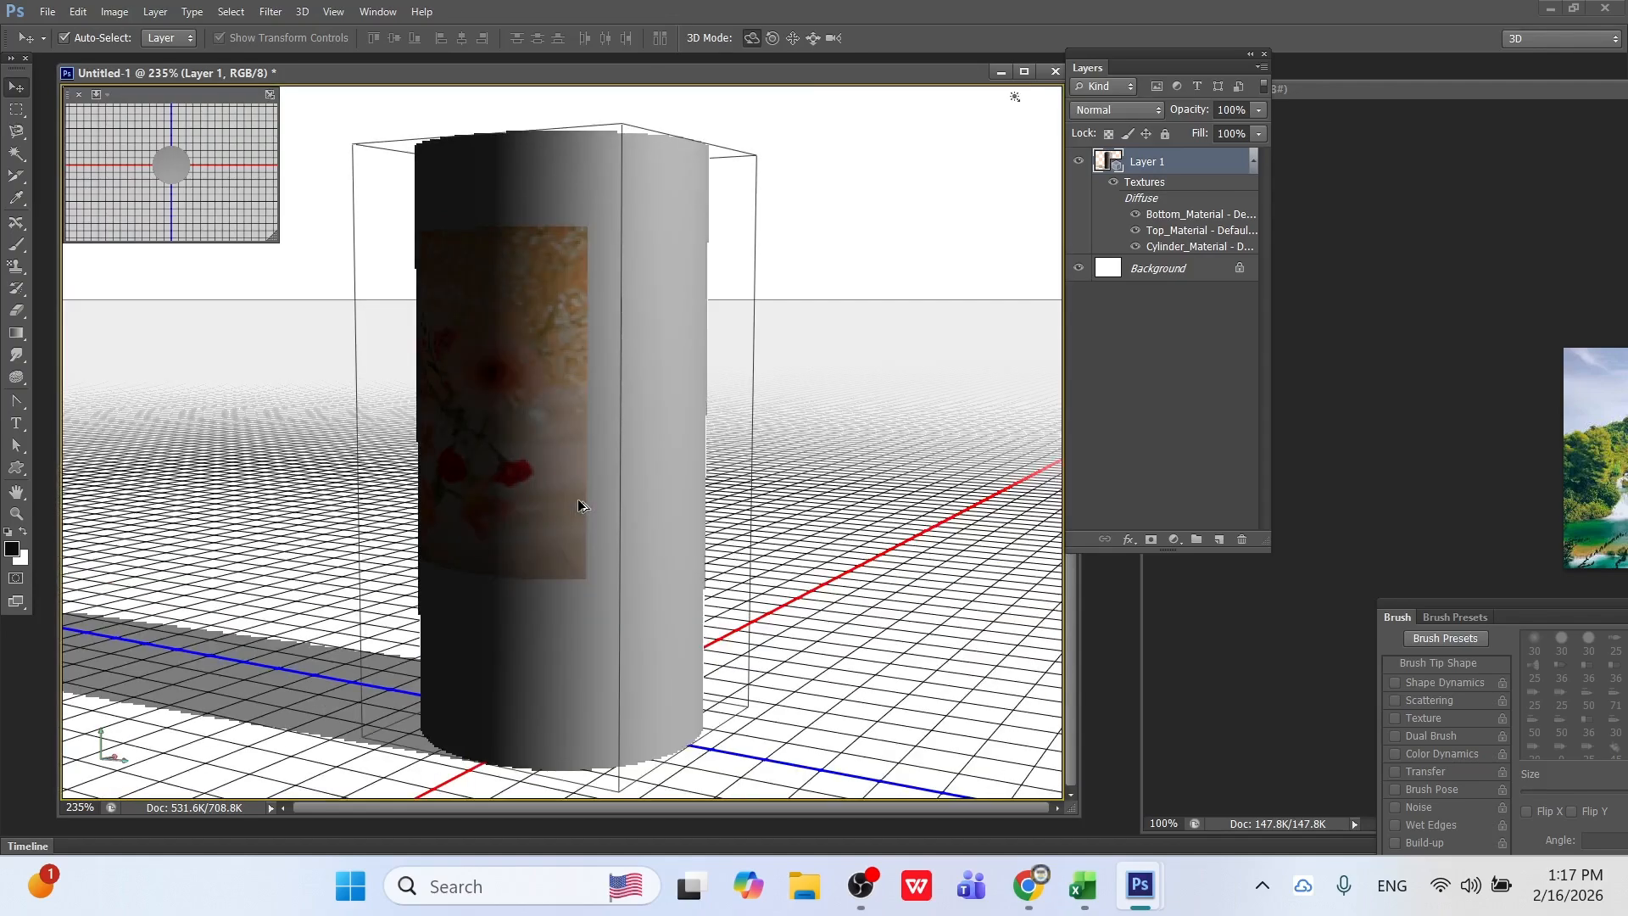
key("ctrl+alt+z")
Create a Ring preset mesh from the flower photo layer, orbit around it, and switch to the Rectangular Marquee tool.
left_click(302, 11)
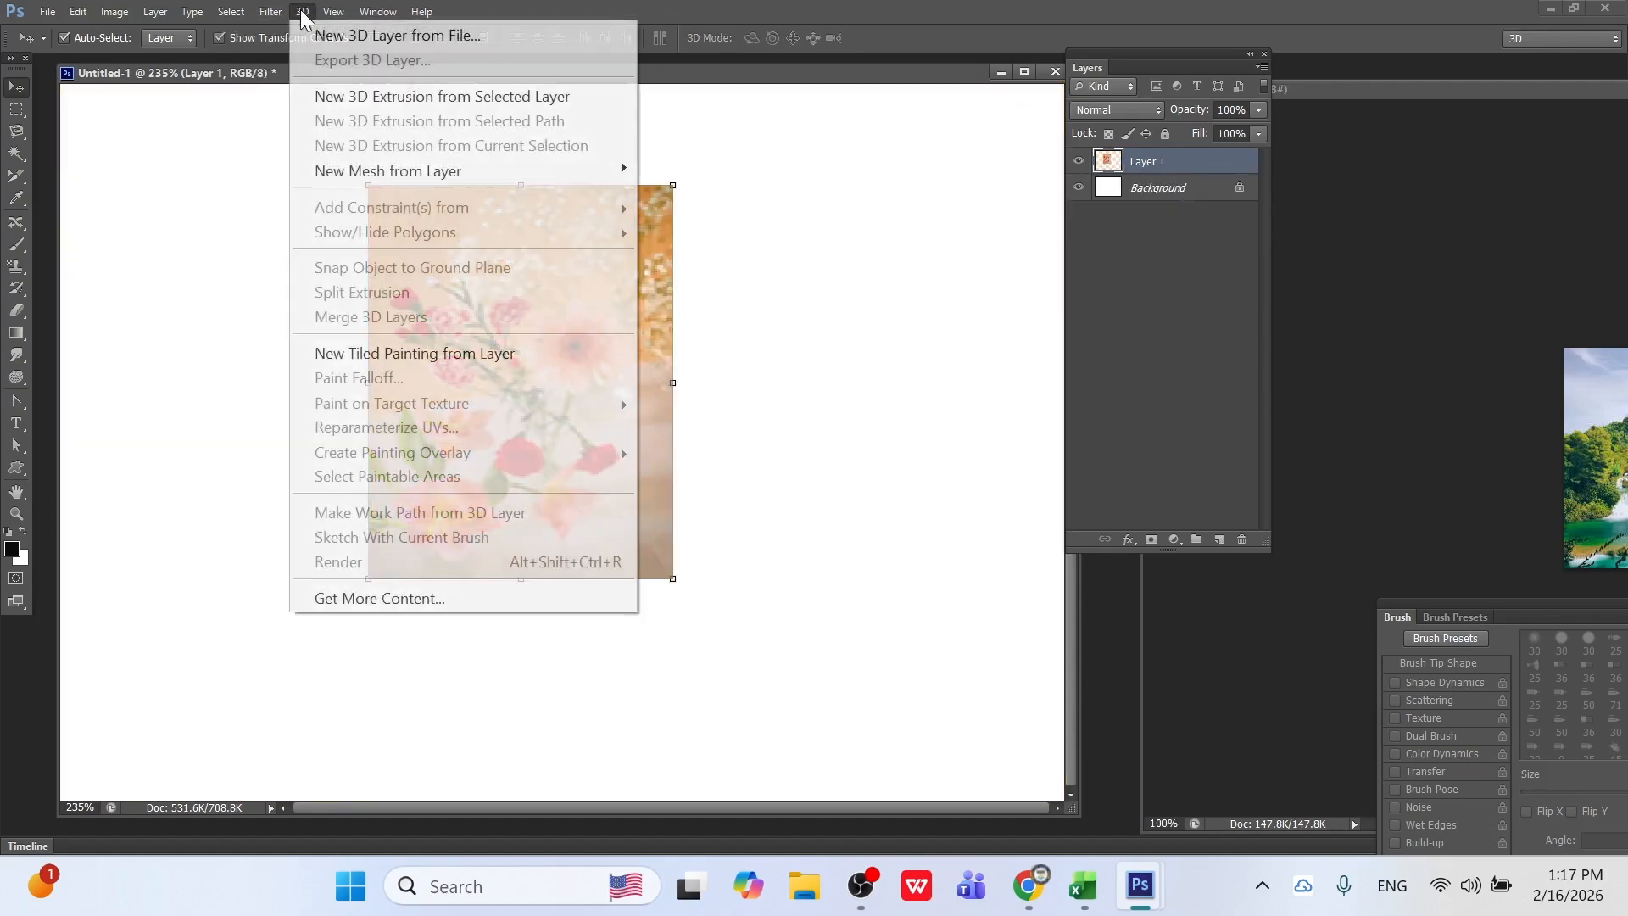
mouse_move(564, 170)
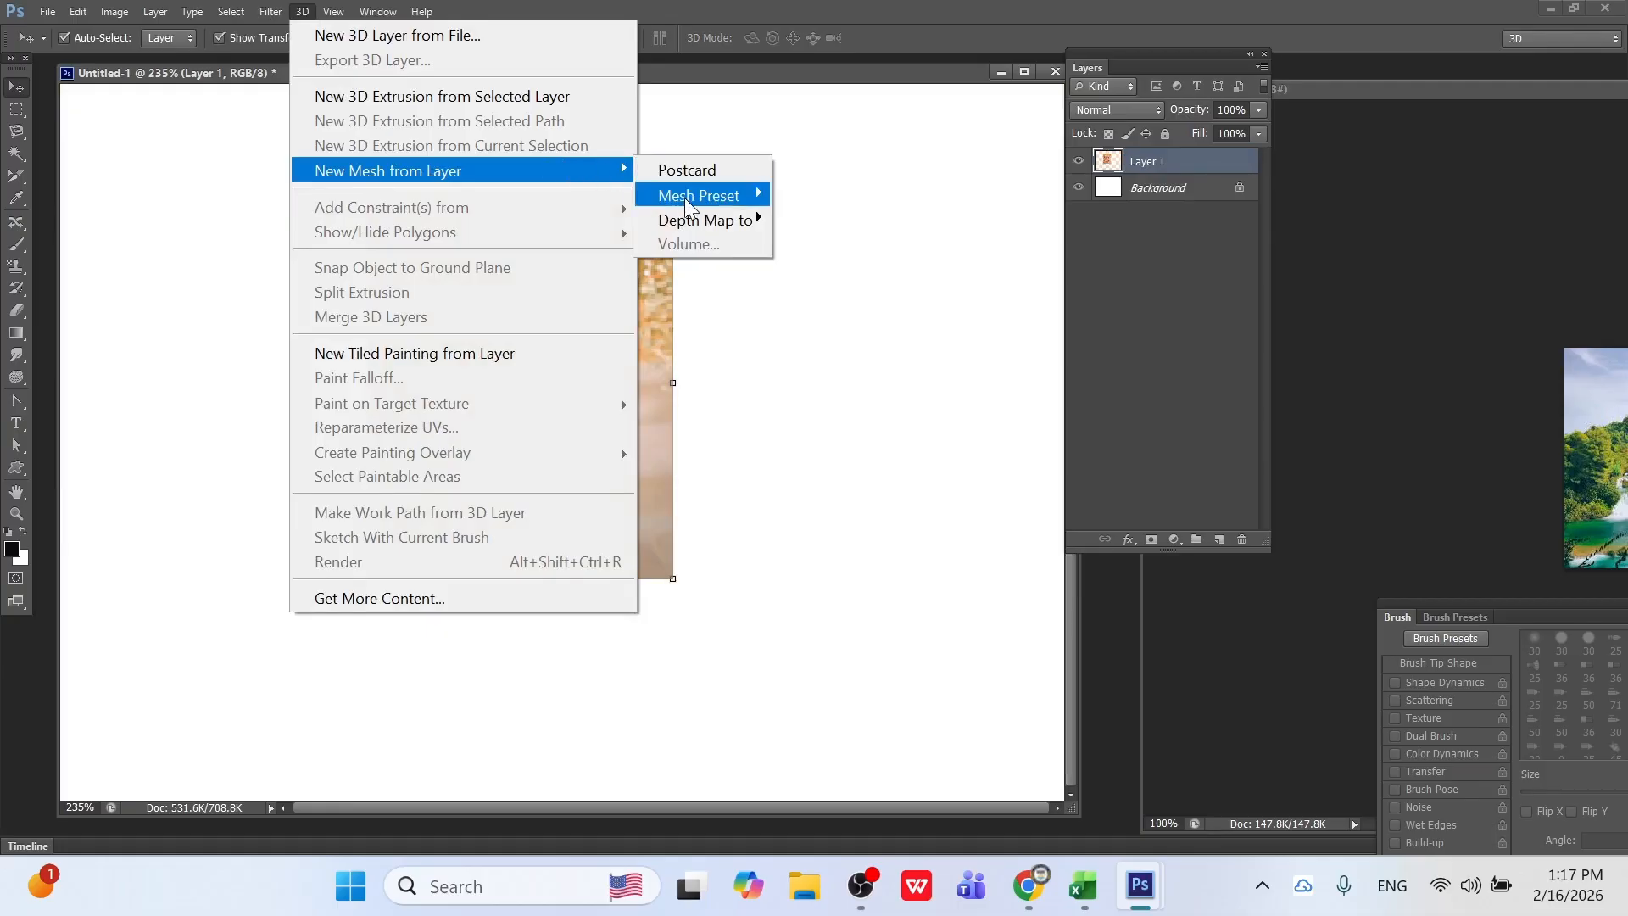
mouse_move(684, 197)
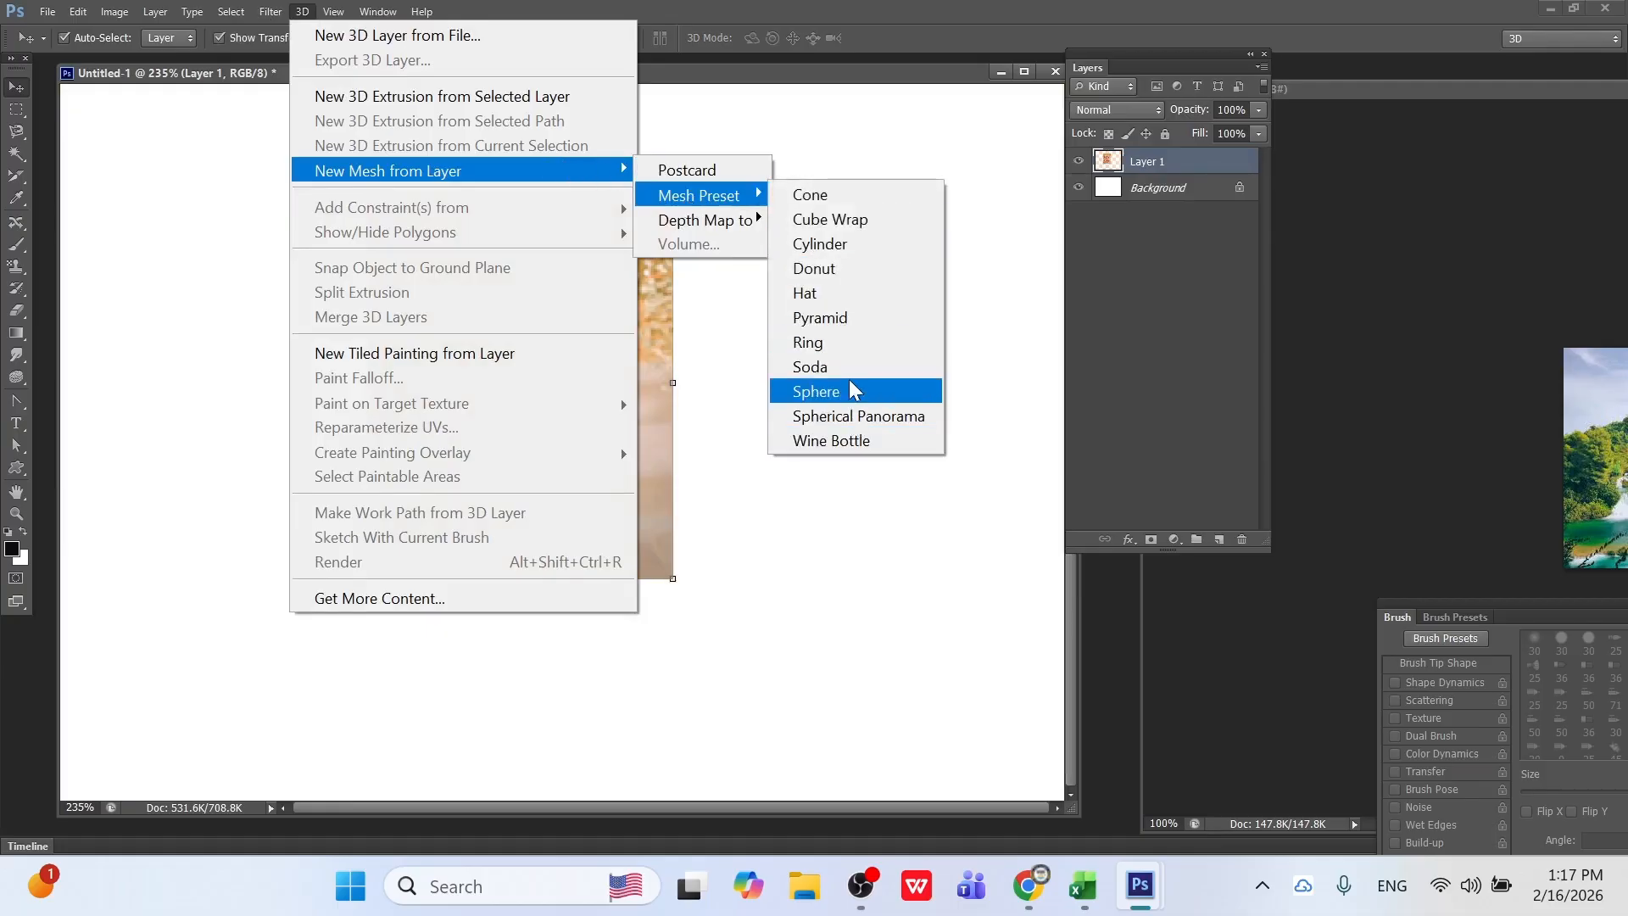
left_click(848, 340)
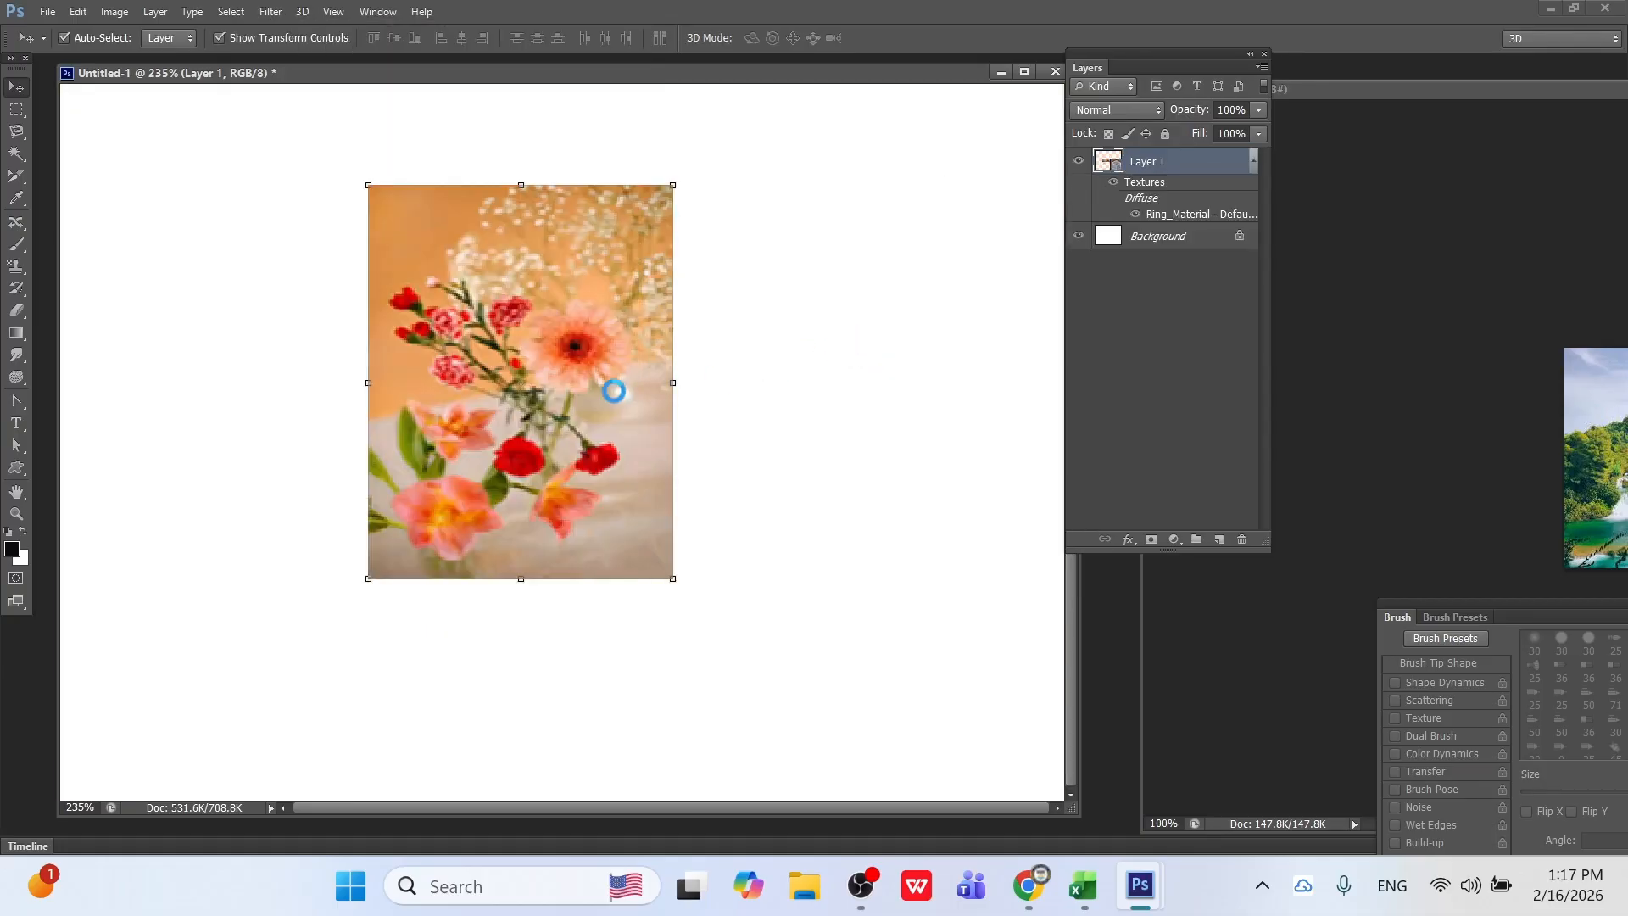
left_click_drag(649, 492, 712, 526)
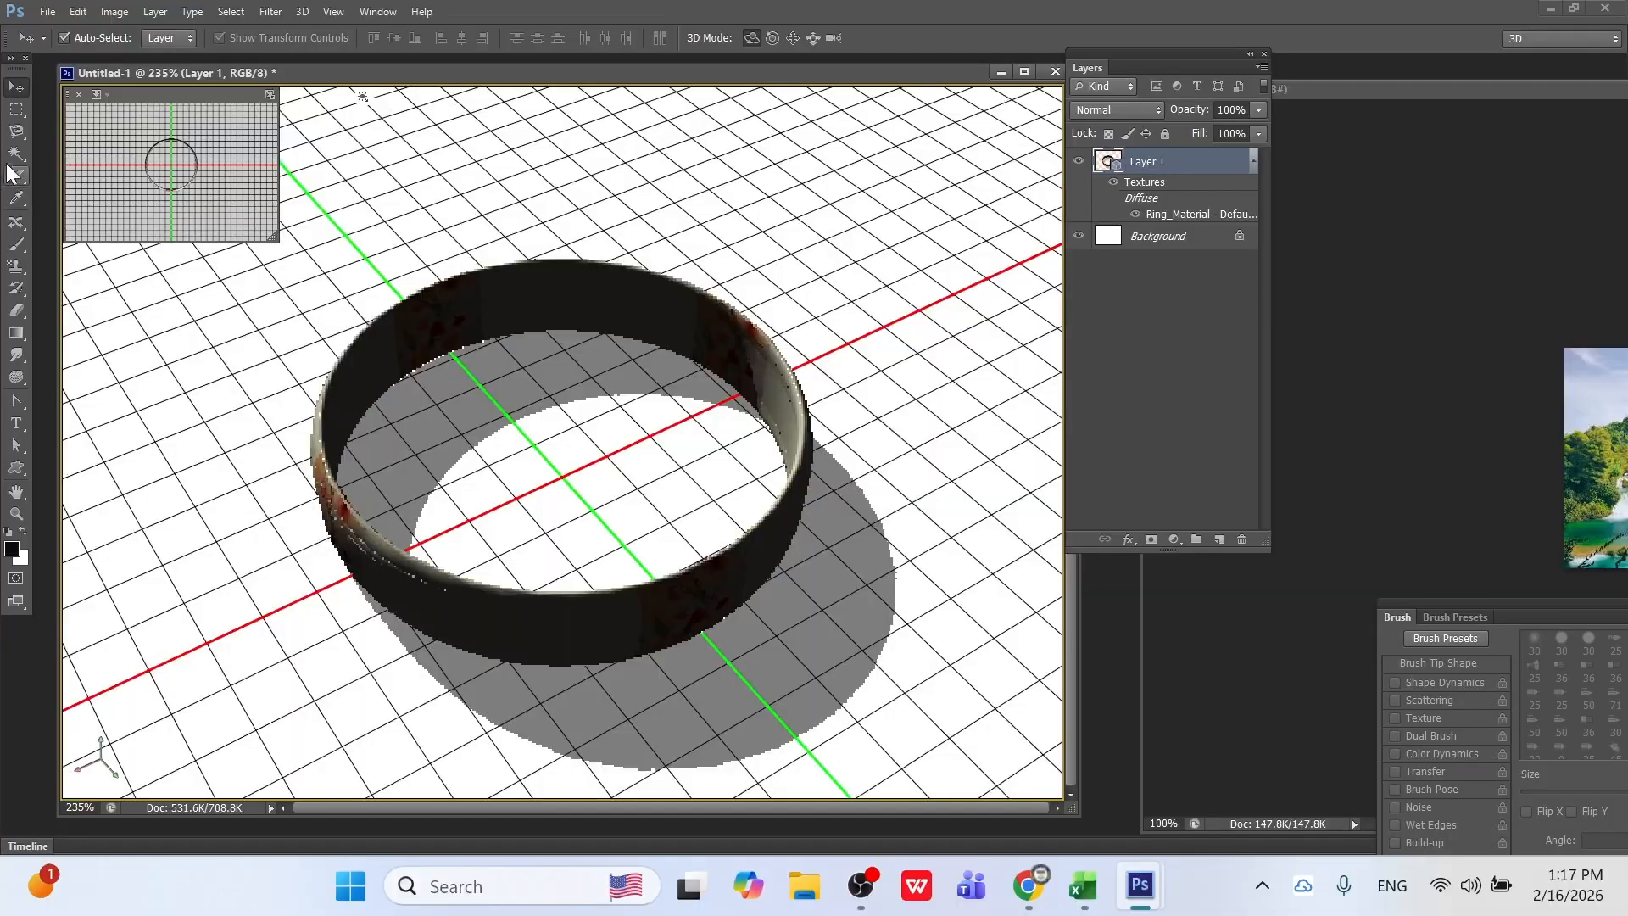
left_click(16, 109)
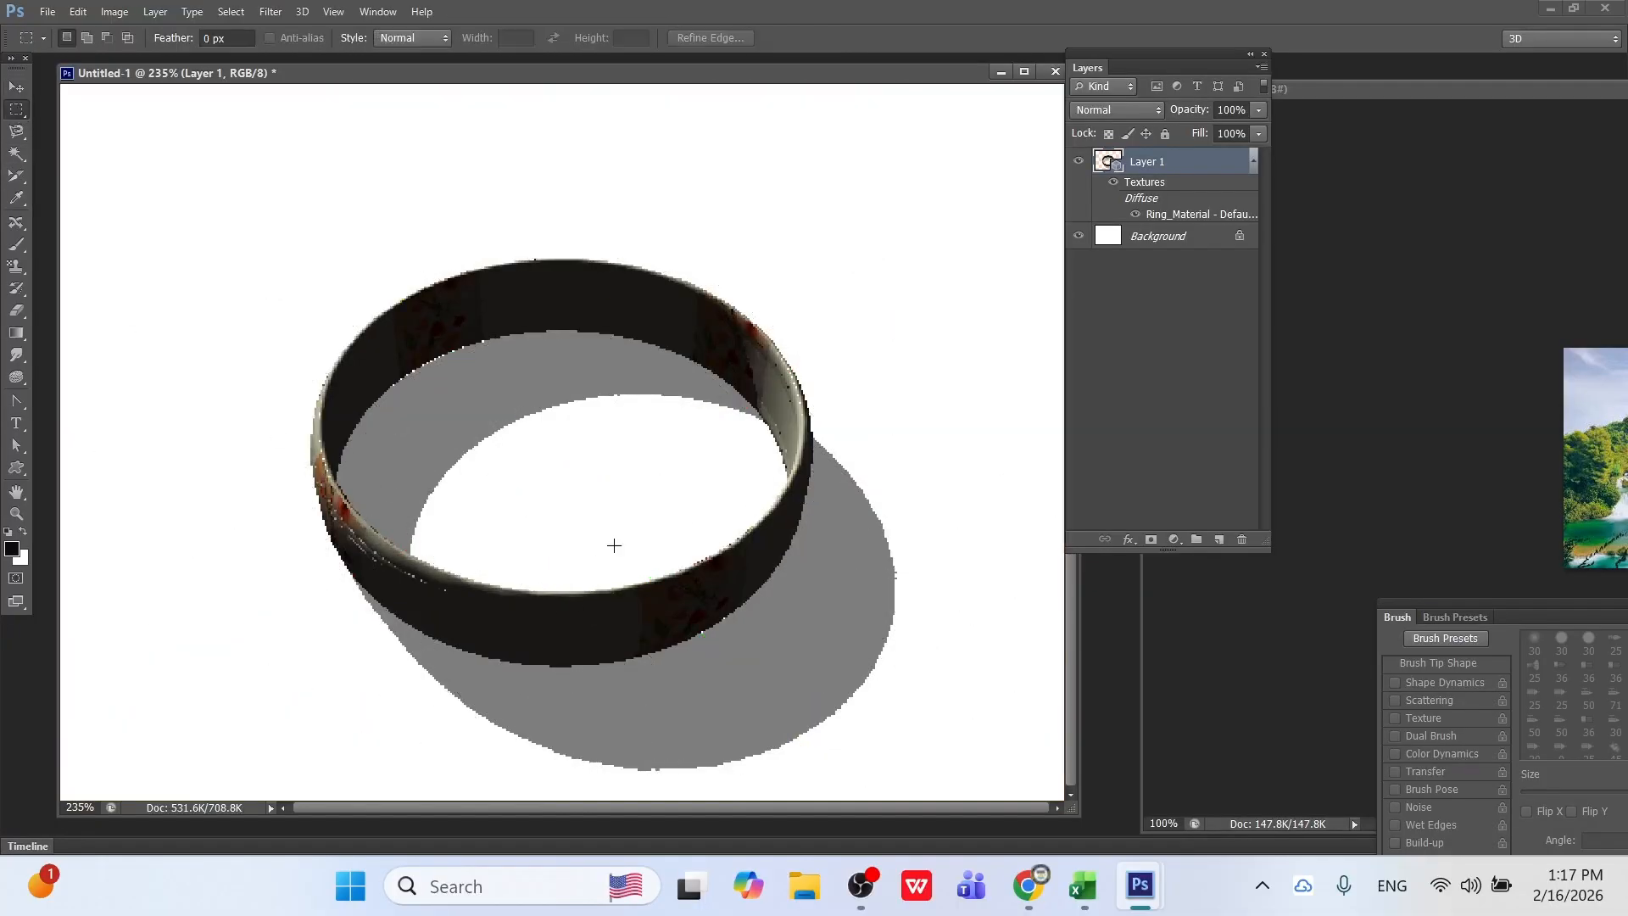
Undo the orbiting and the Ring mesh, back to the flat flower photo layer.
key("ctrl+alt+z")
key("ctrl+alt+z")
key("ctrl+alt+z")
key("ctrl+alt+z")
key("ctrl+alt+z")
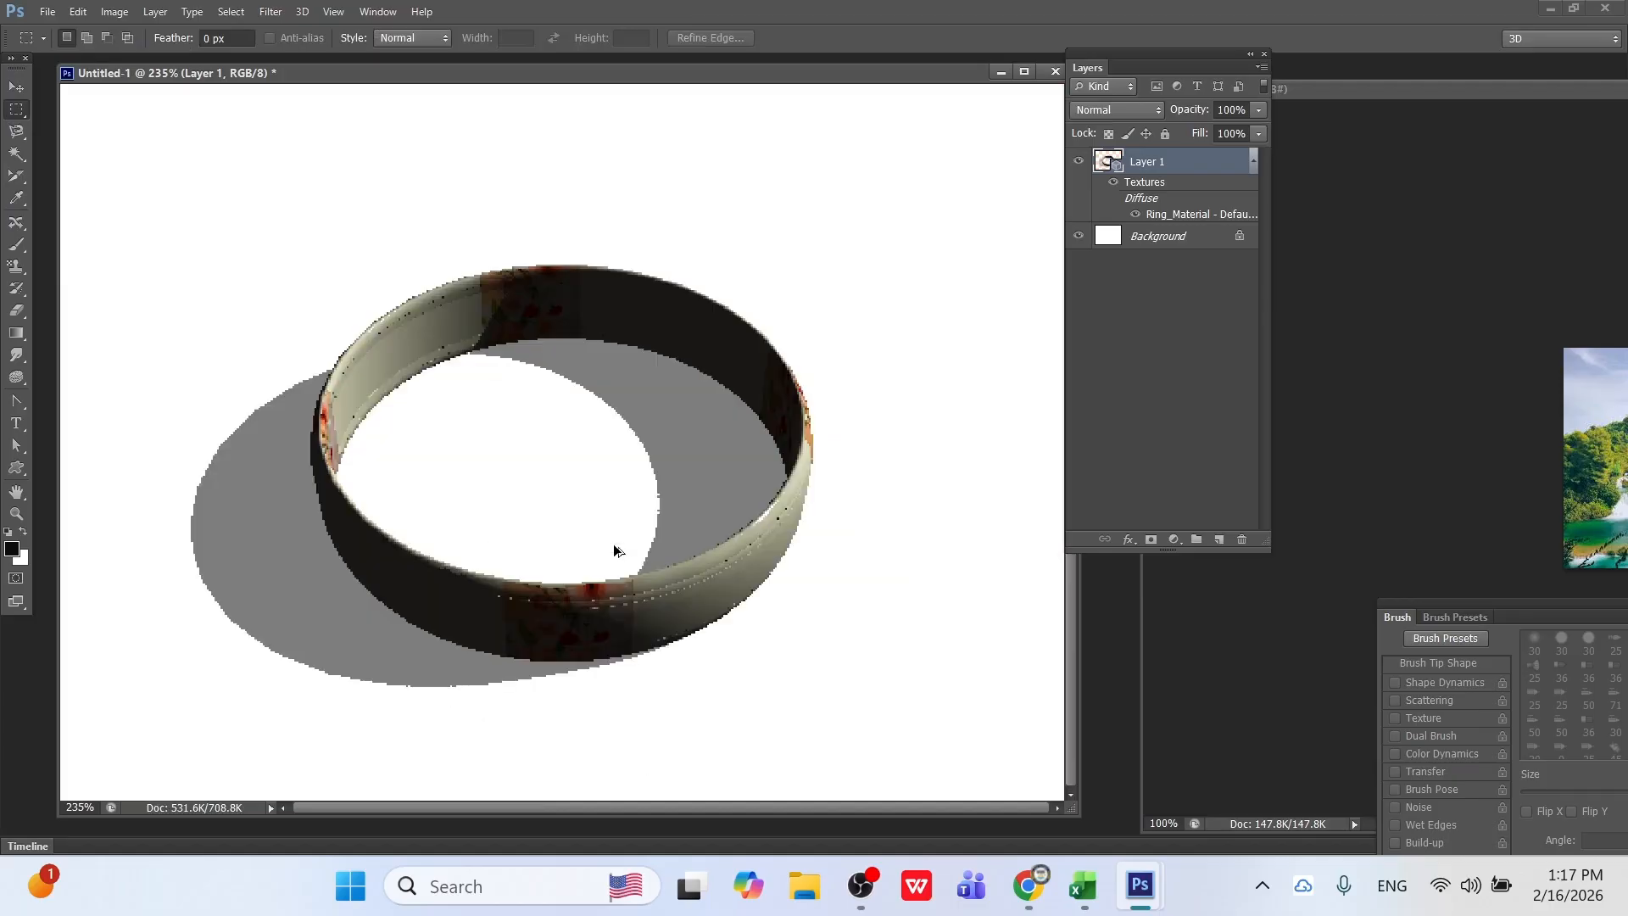
key("ctrl+alt+z")
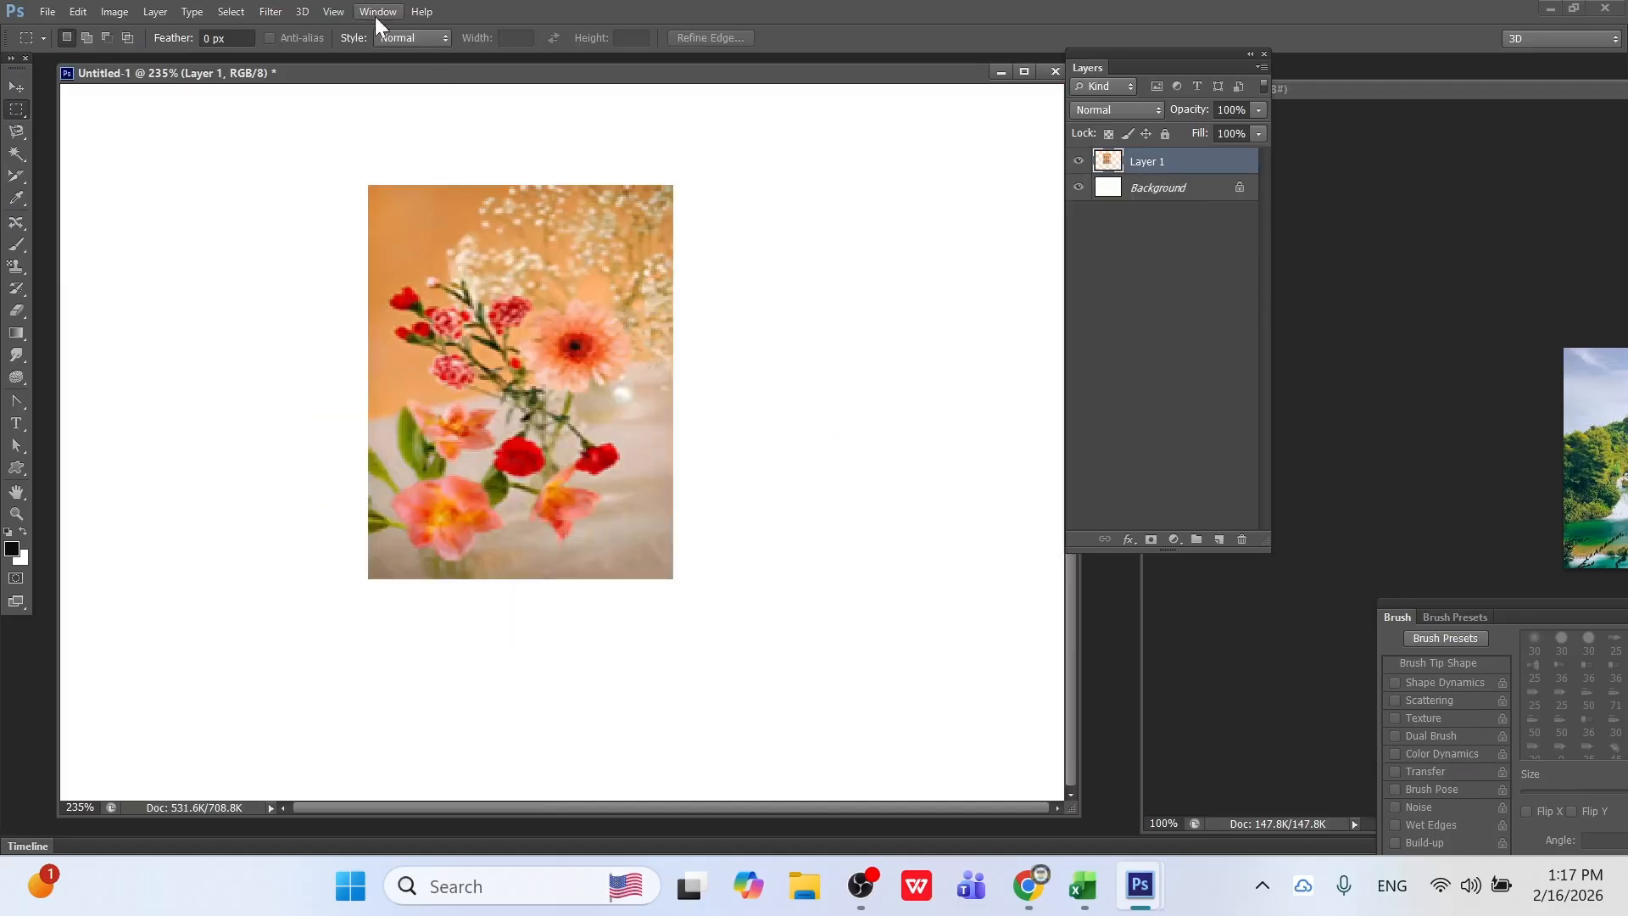
Create a Sphere preset mesh from the flower photo layer and orbit around the sphere.
left_click(307, 10)
mouse_move(368, 170)
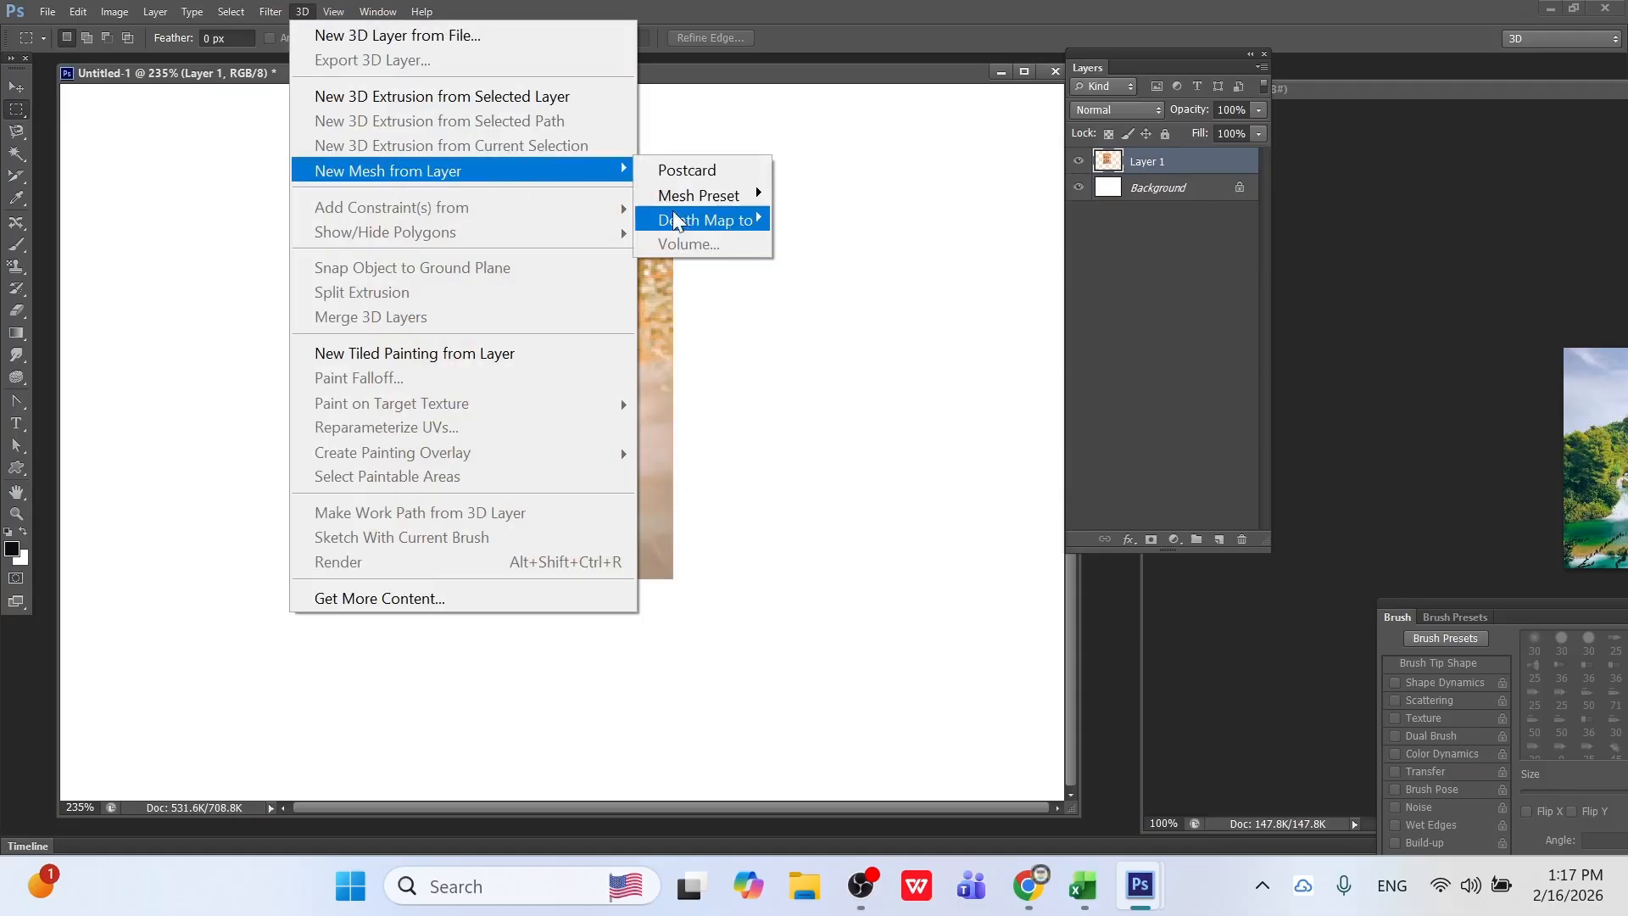
mouse_move(743, 197)
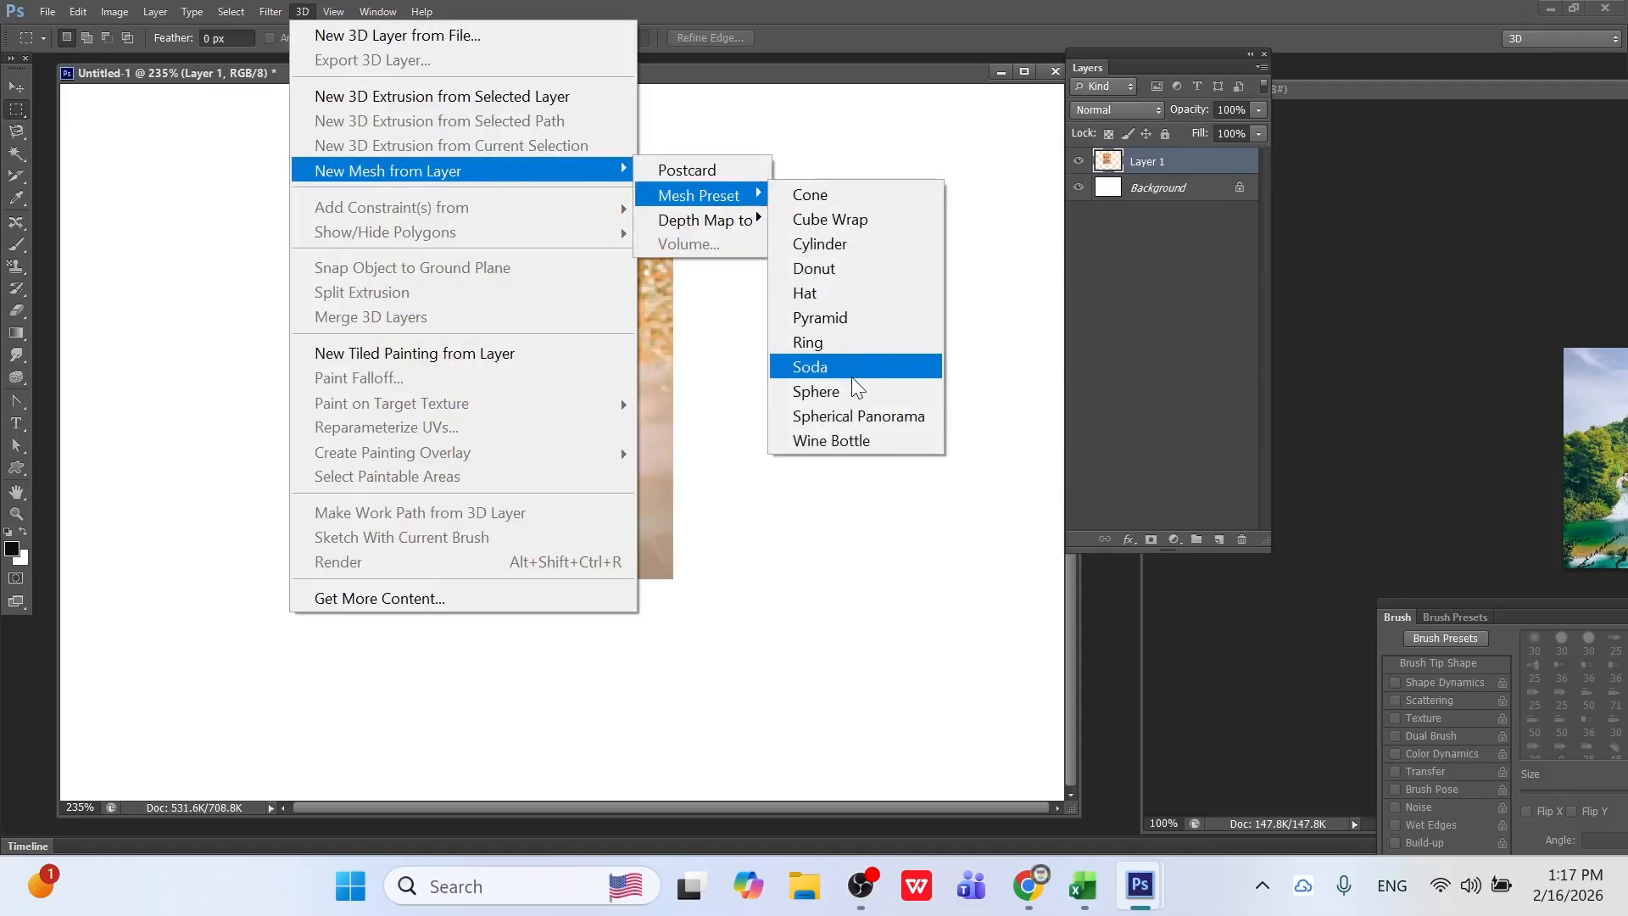
left_click(851, 391)
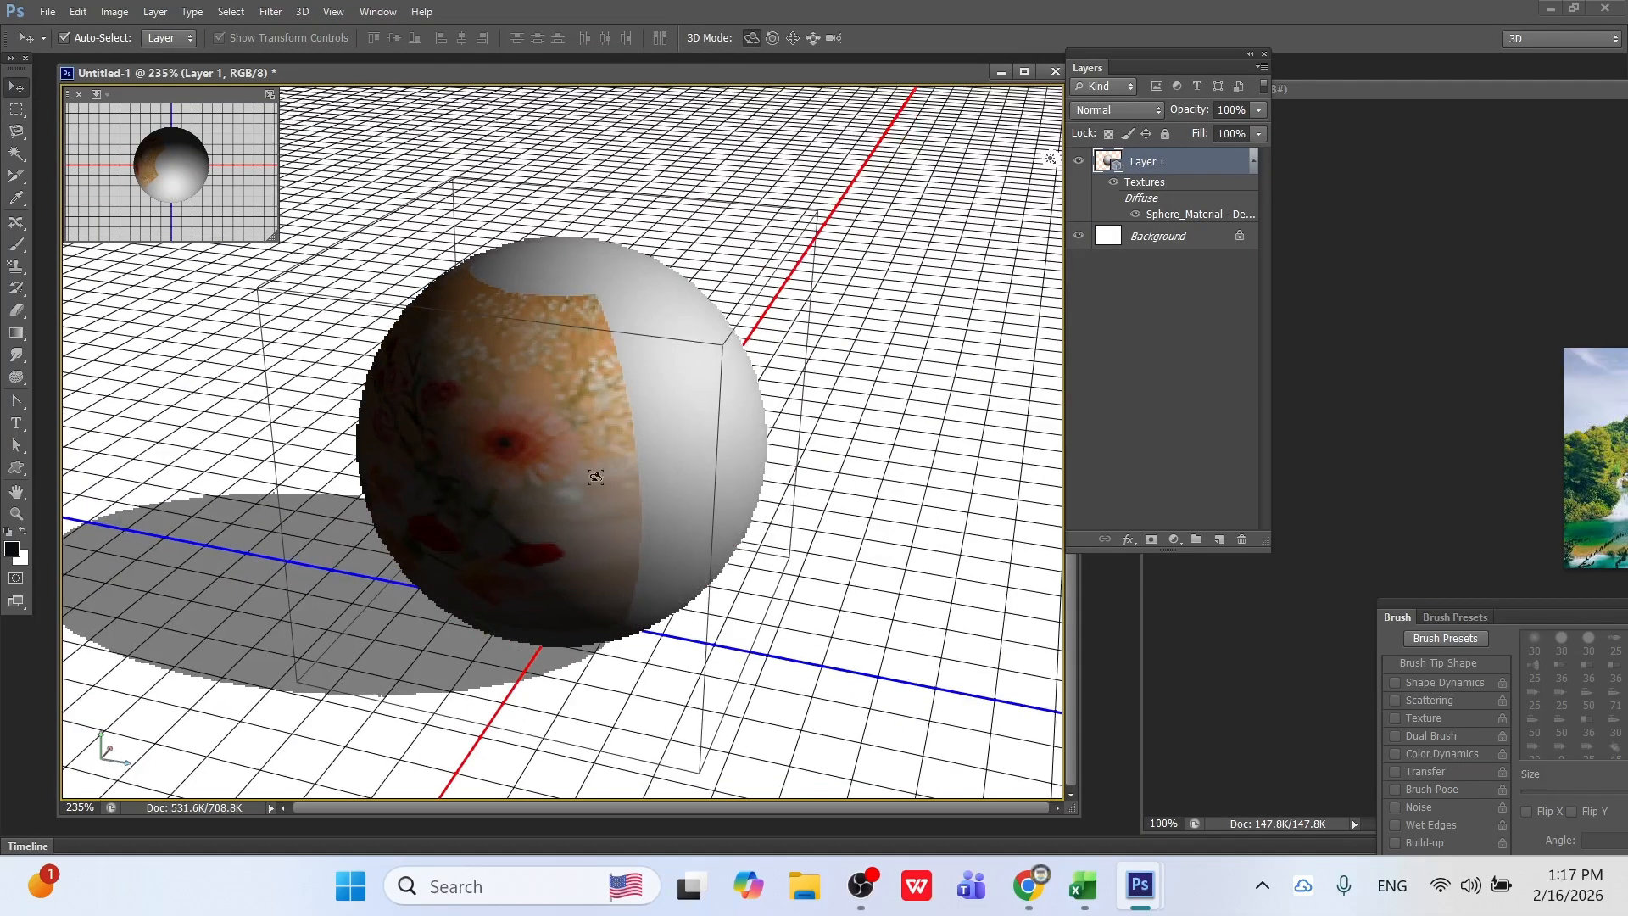
mouse_move(596, 476)
left_mouse_down()
mouse_move(678, 483)
mouse_move(636, 501)
mouse_move(585, 488)
mouse_move(603, 496)
left_mouse_up()
Undo the orbiting and the Sphere mesh, back to the flat flower photo layer.
key("ctrl+alt+z")
key("ctrl+alt+z")
key("ctrl+alt+z")
key("ctrl+alt+z")
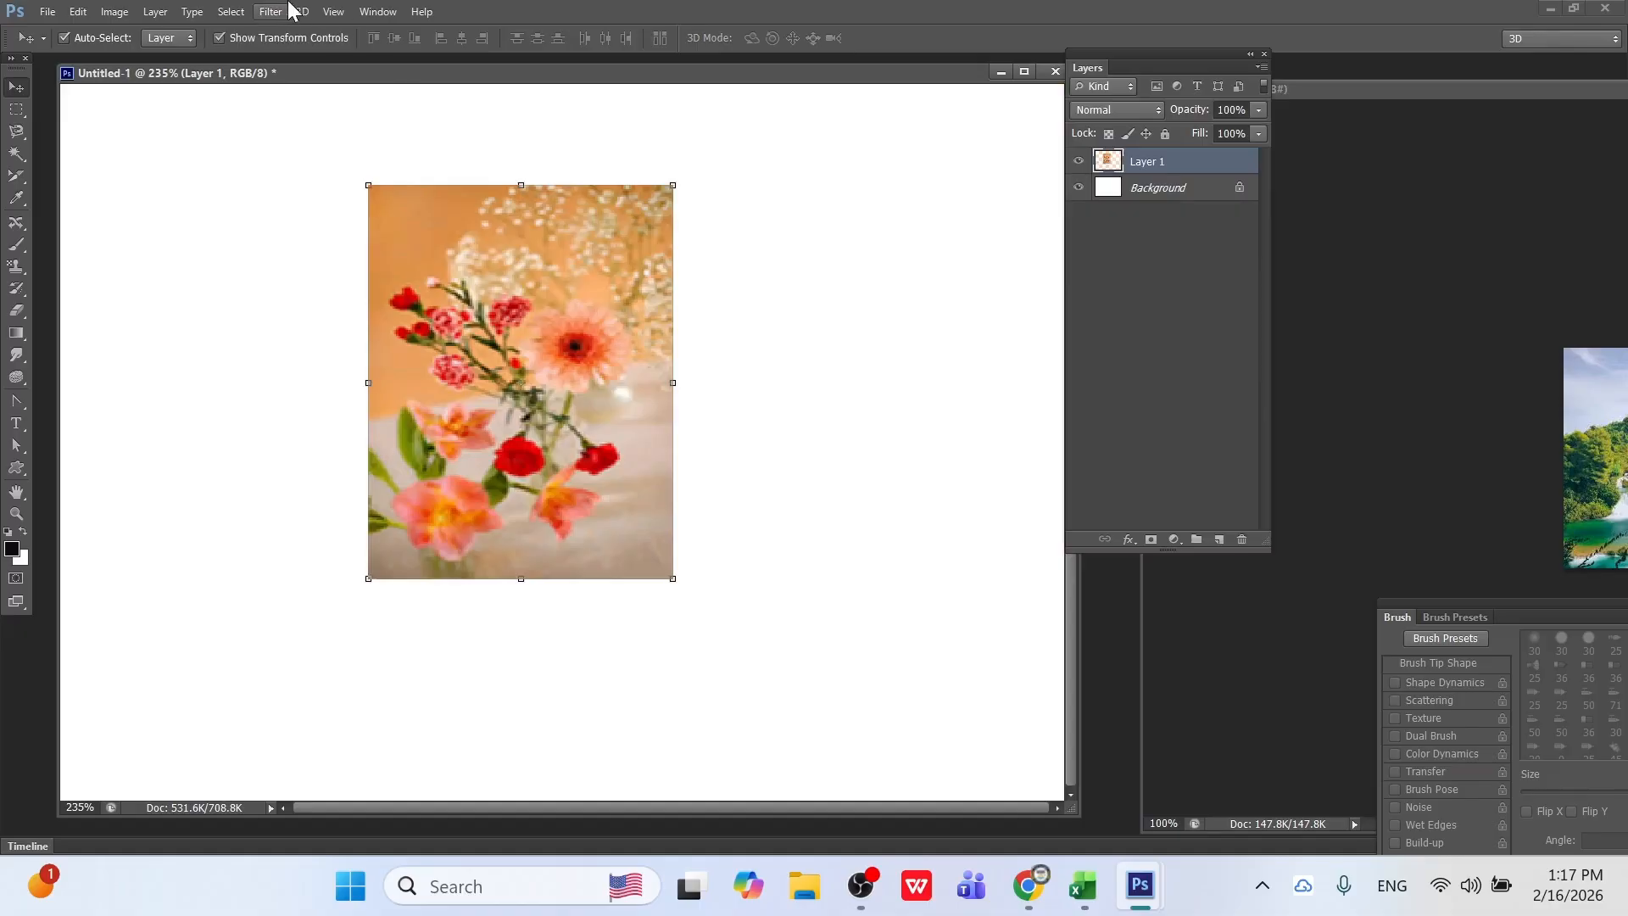
Create a Plane depth-map mesh from the flower photo layer and orbit around it.
left_click(302, 11)
mouse_move(449, 171)
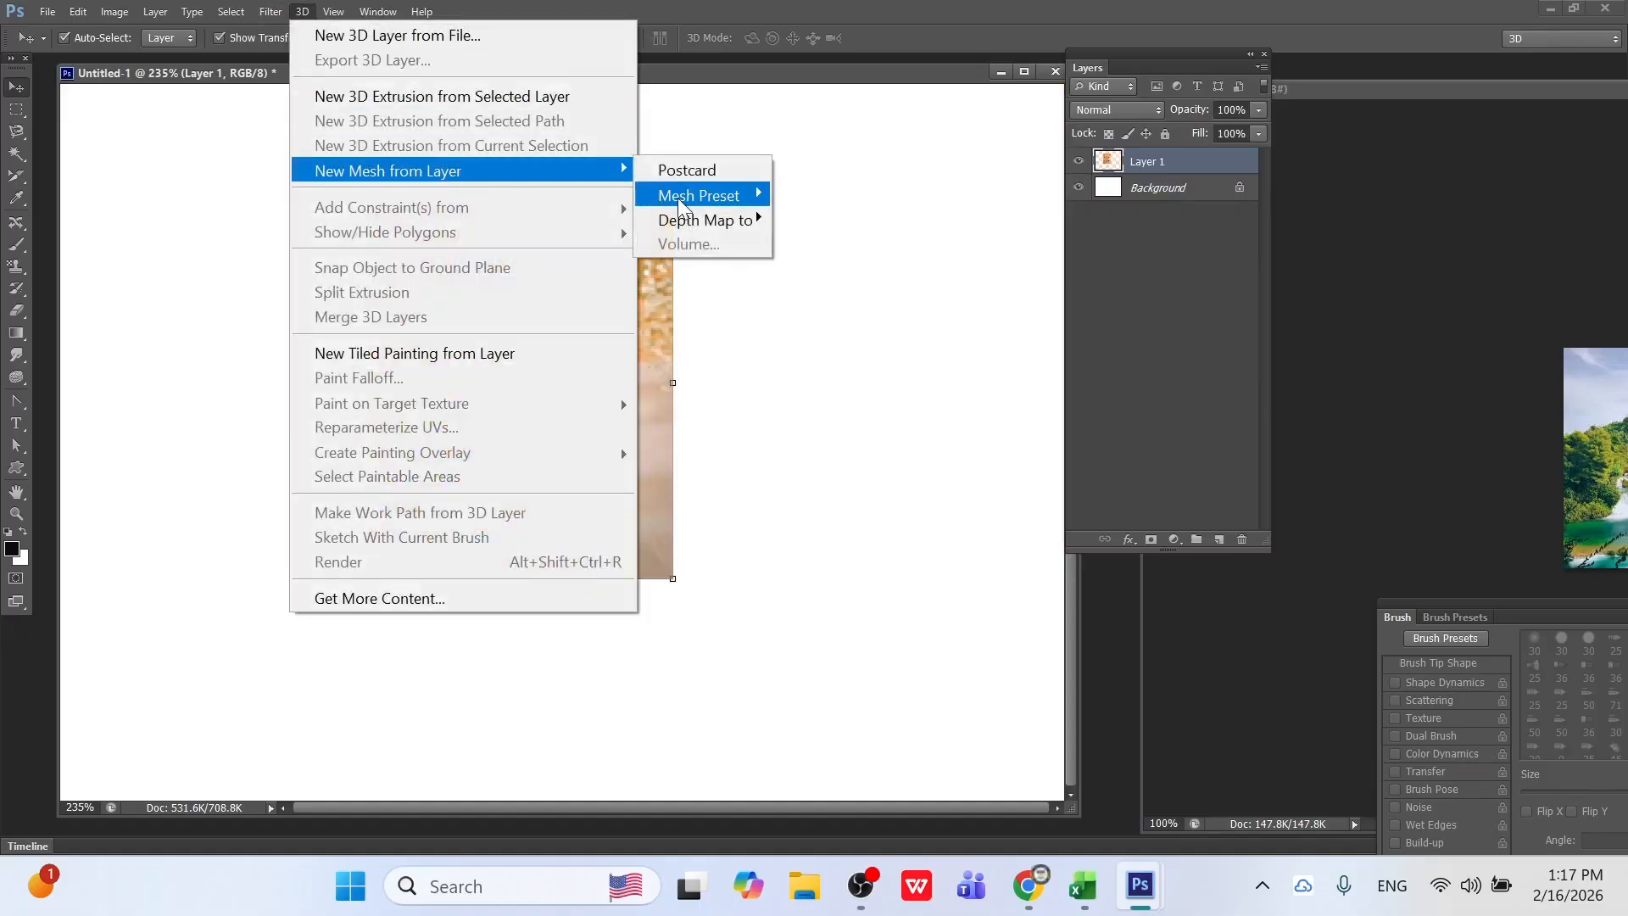
mouse_move(682, 196)
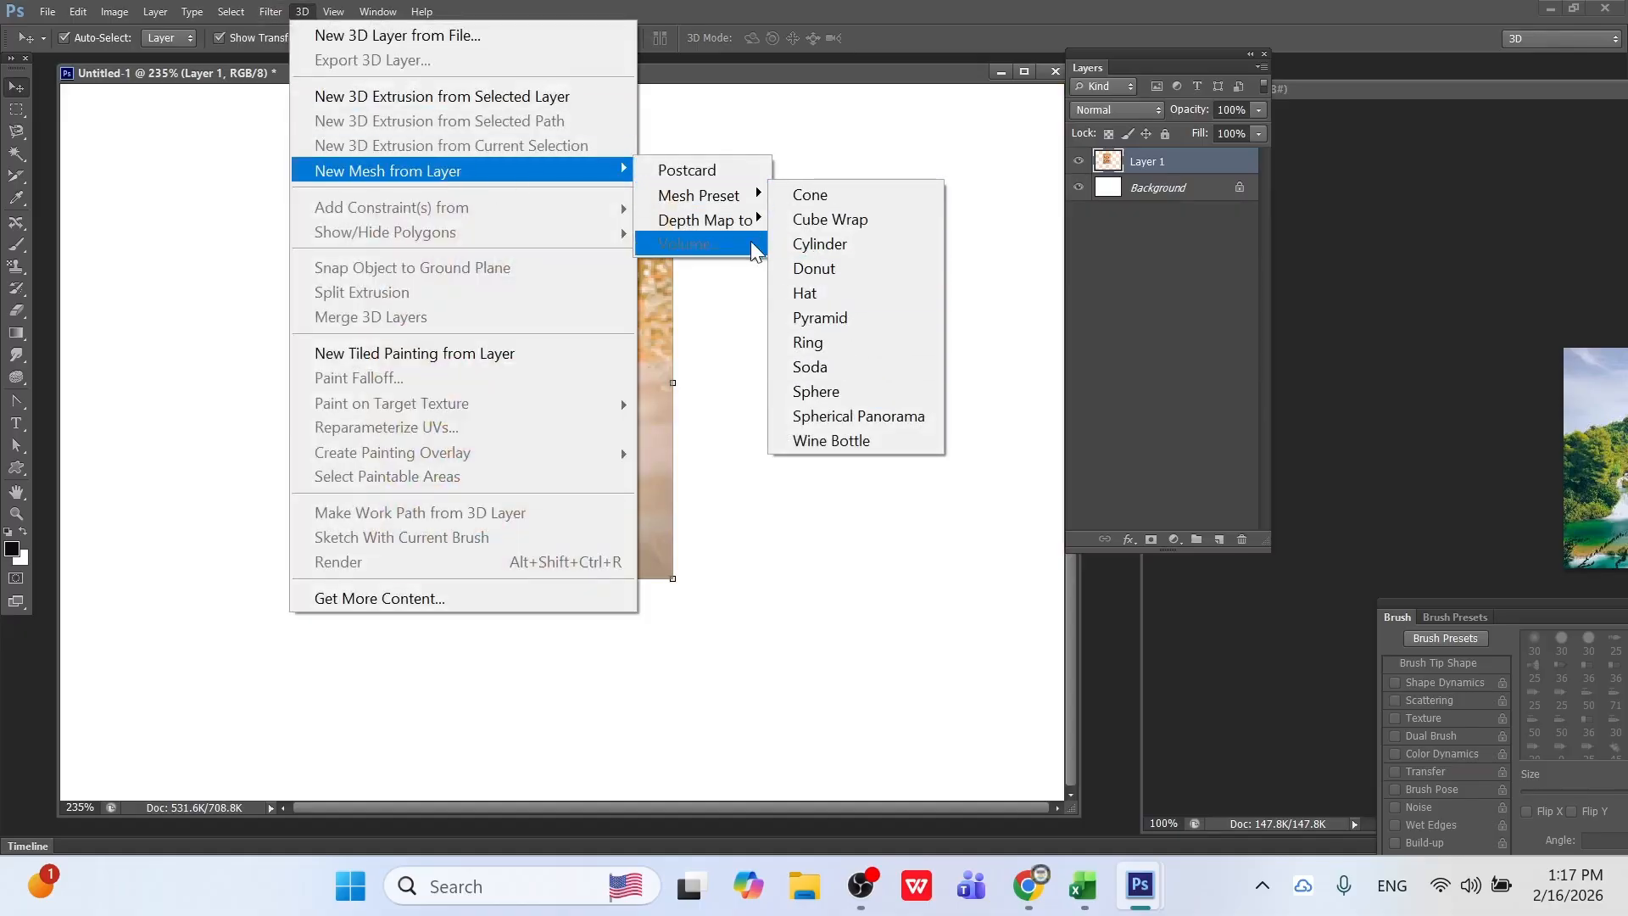
mouse_move(716, 222)
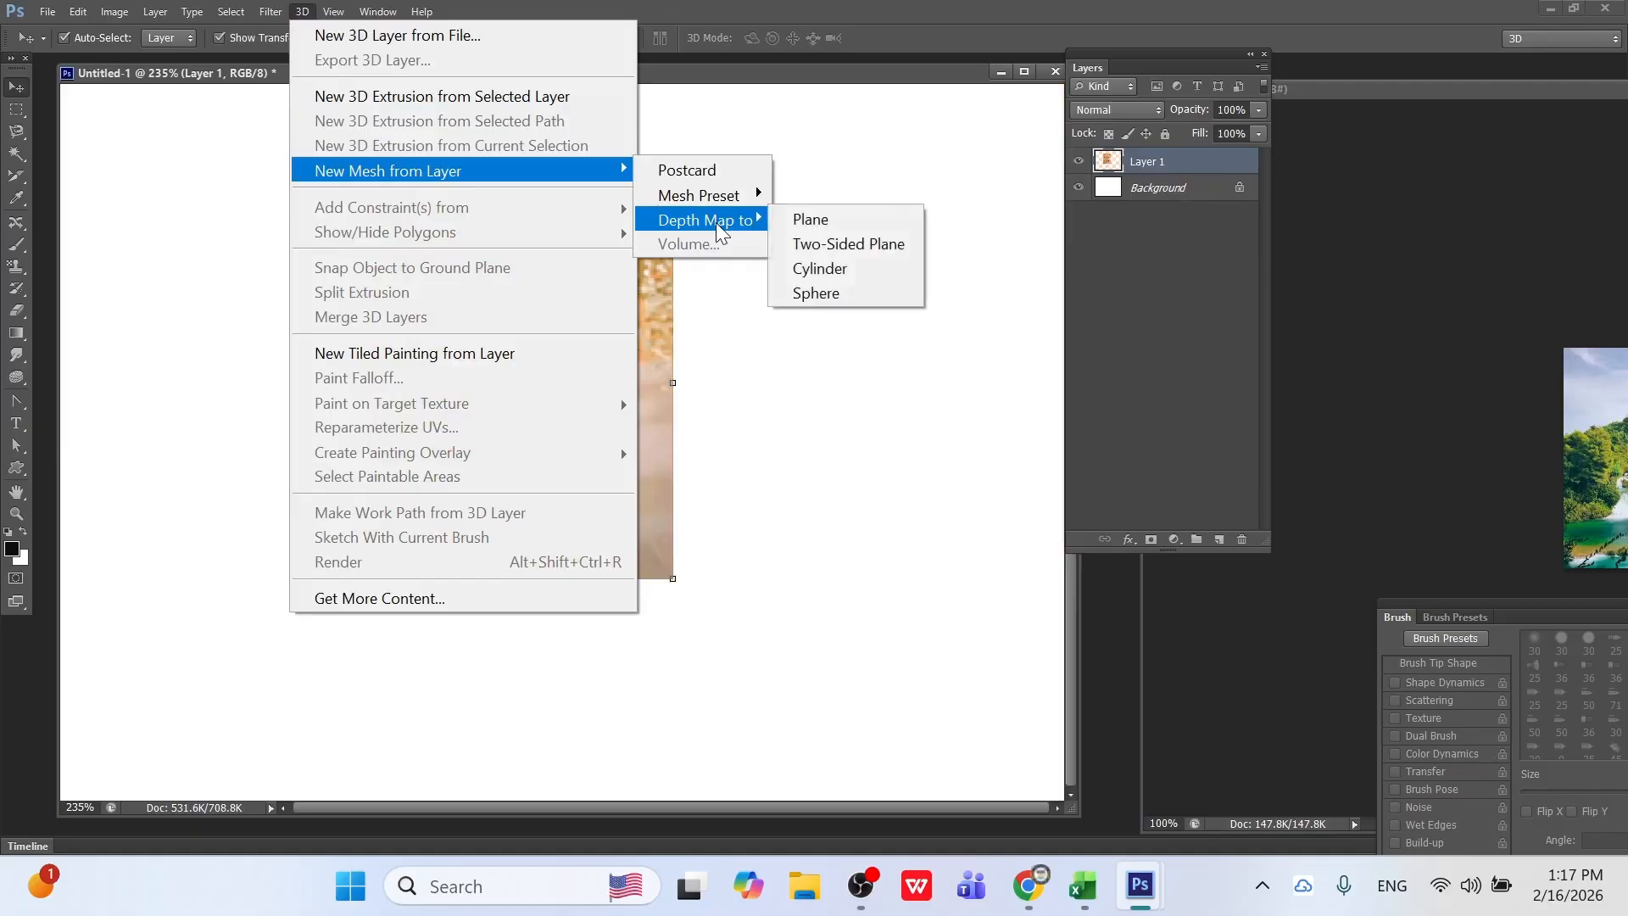
left_click(801, 222)
mouse_move(591, 380)
left_mouse_down()
mouse_move(638, 462)
mouse_move(604, 455)
mouse_move(629, 426)
mouse_move(637, 465)
mouse_move(626, 430)
mouse_move(619, 482)
mouse_move(532, 515)
mouse_move(696, 447)
left_mouse_up()
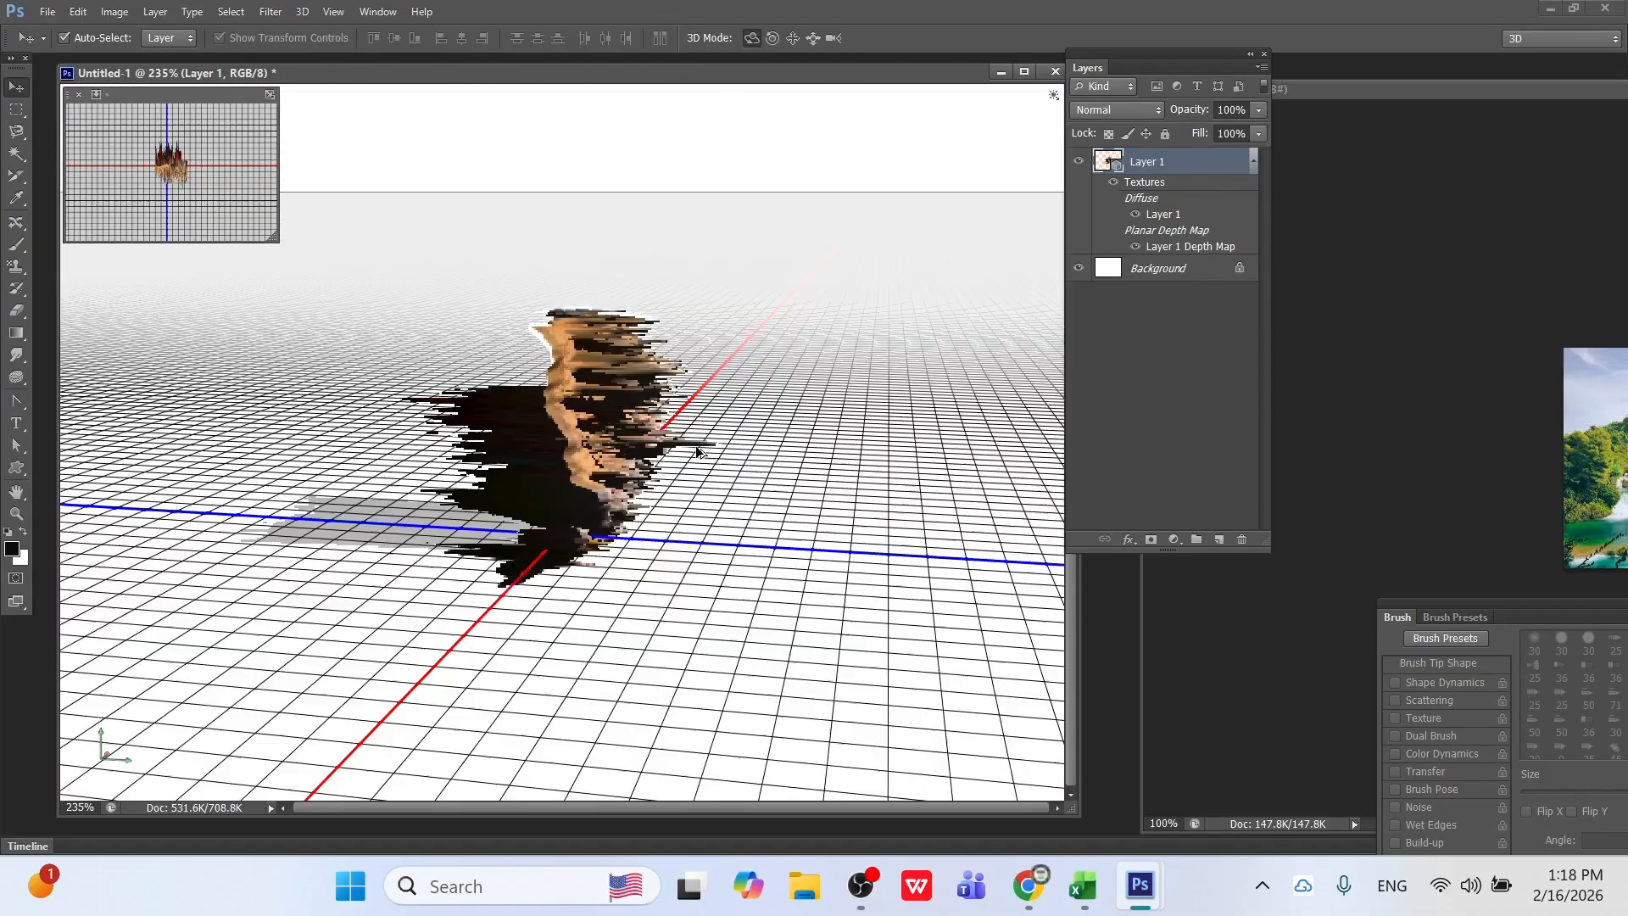
Undo the orbiting and the Plane depth-map mesh, back to the flat flower photo layer.
key("ctrl+alt+z")
key("ctrl+alt+z")
key("ctrl+alt+z")
key("ctrl+alt+z")
key("ctrl+alt+z")
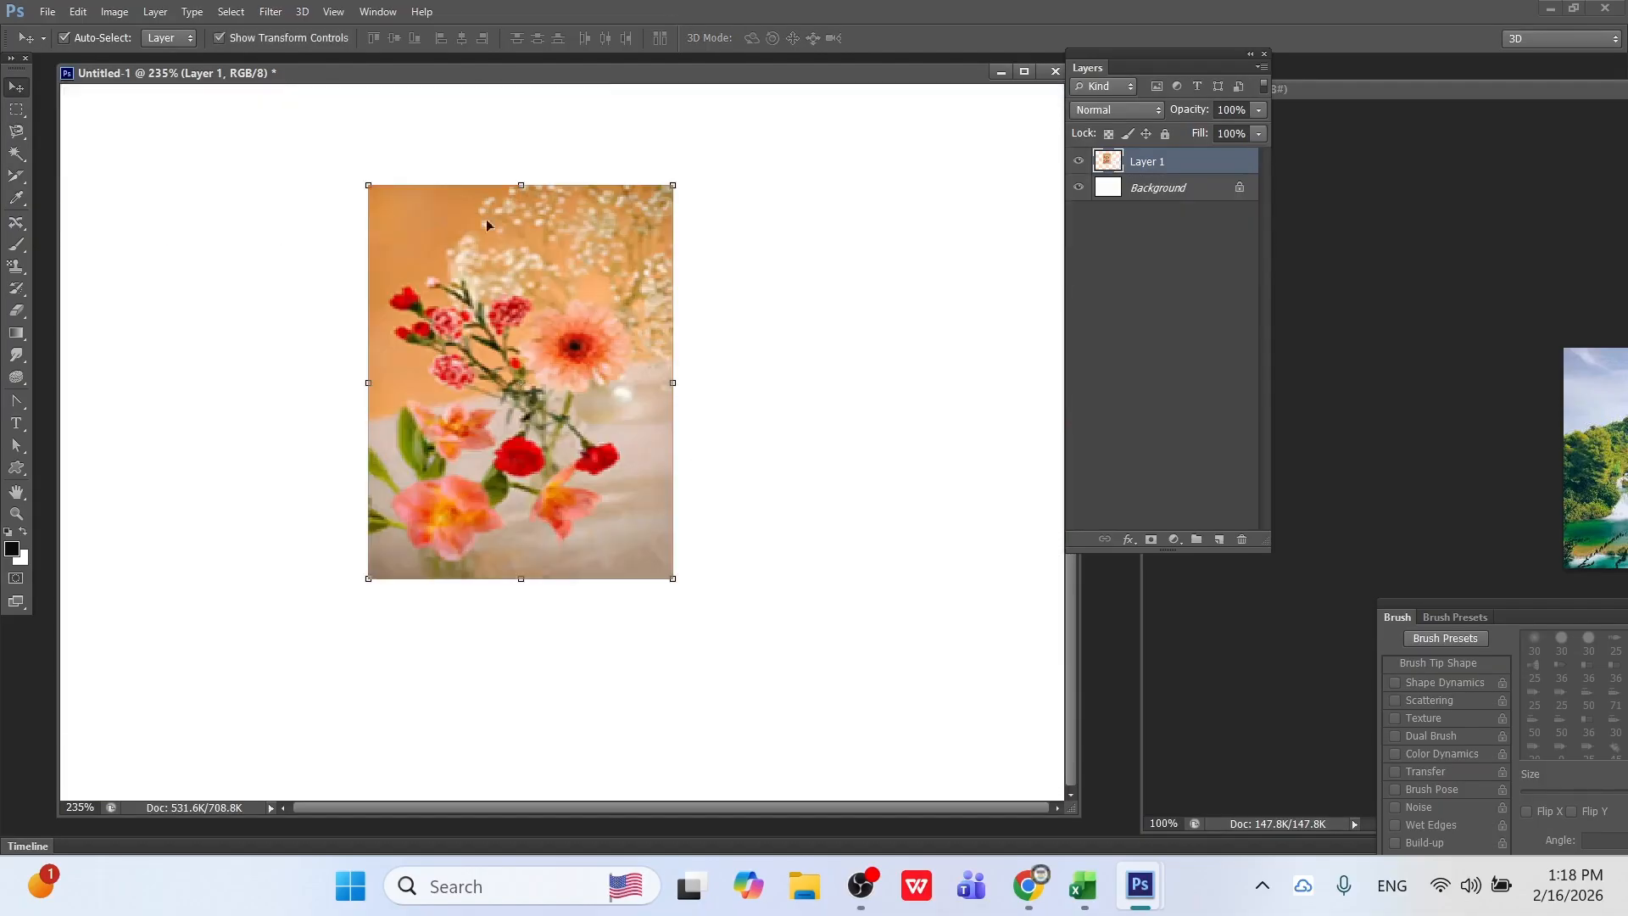
Create a Two-Sided Plane depth-map mesh from the flower photo layer and orbit around it.
left_click(301, 12)
mouse_move(356, 169)
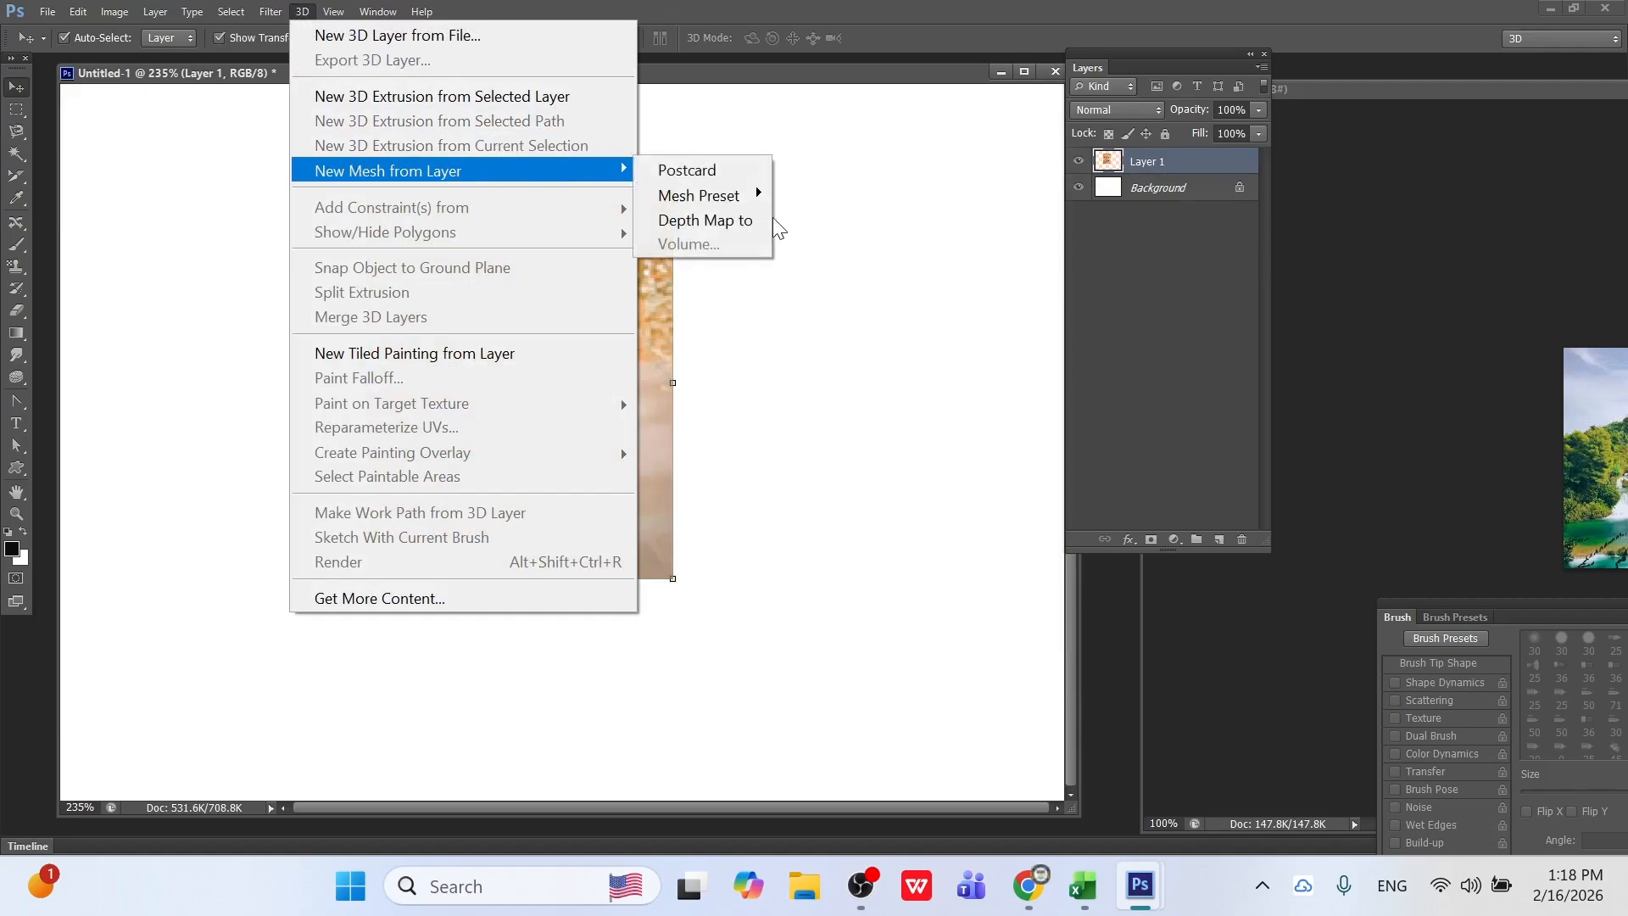
mouse_move(736, 217)
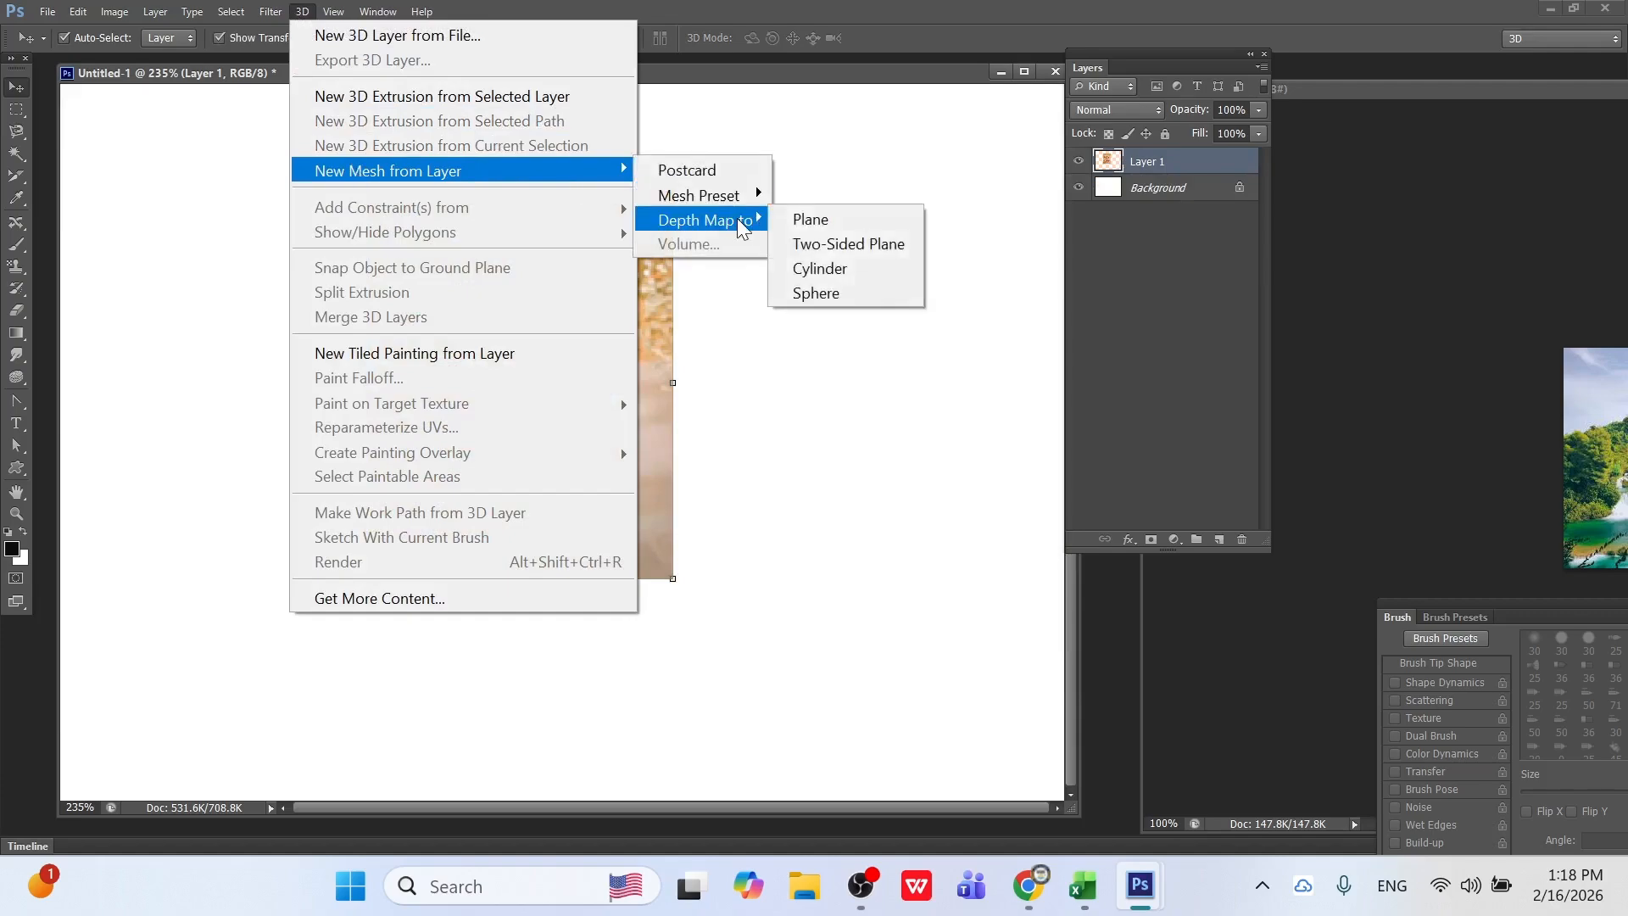
left_click(828, 243)
left_click_drag(524, 464, 721, 543)
left_click_drag(429, 491, 680, 540)
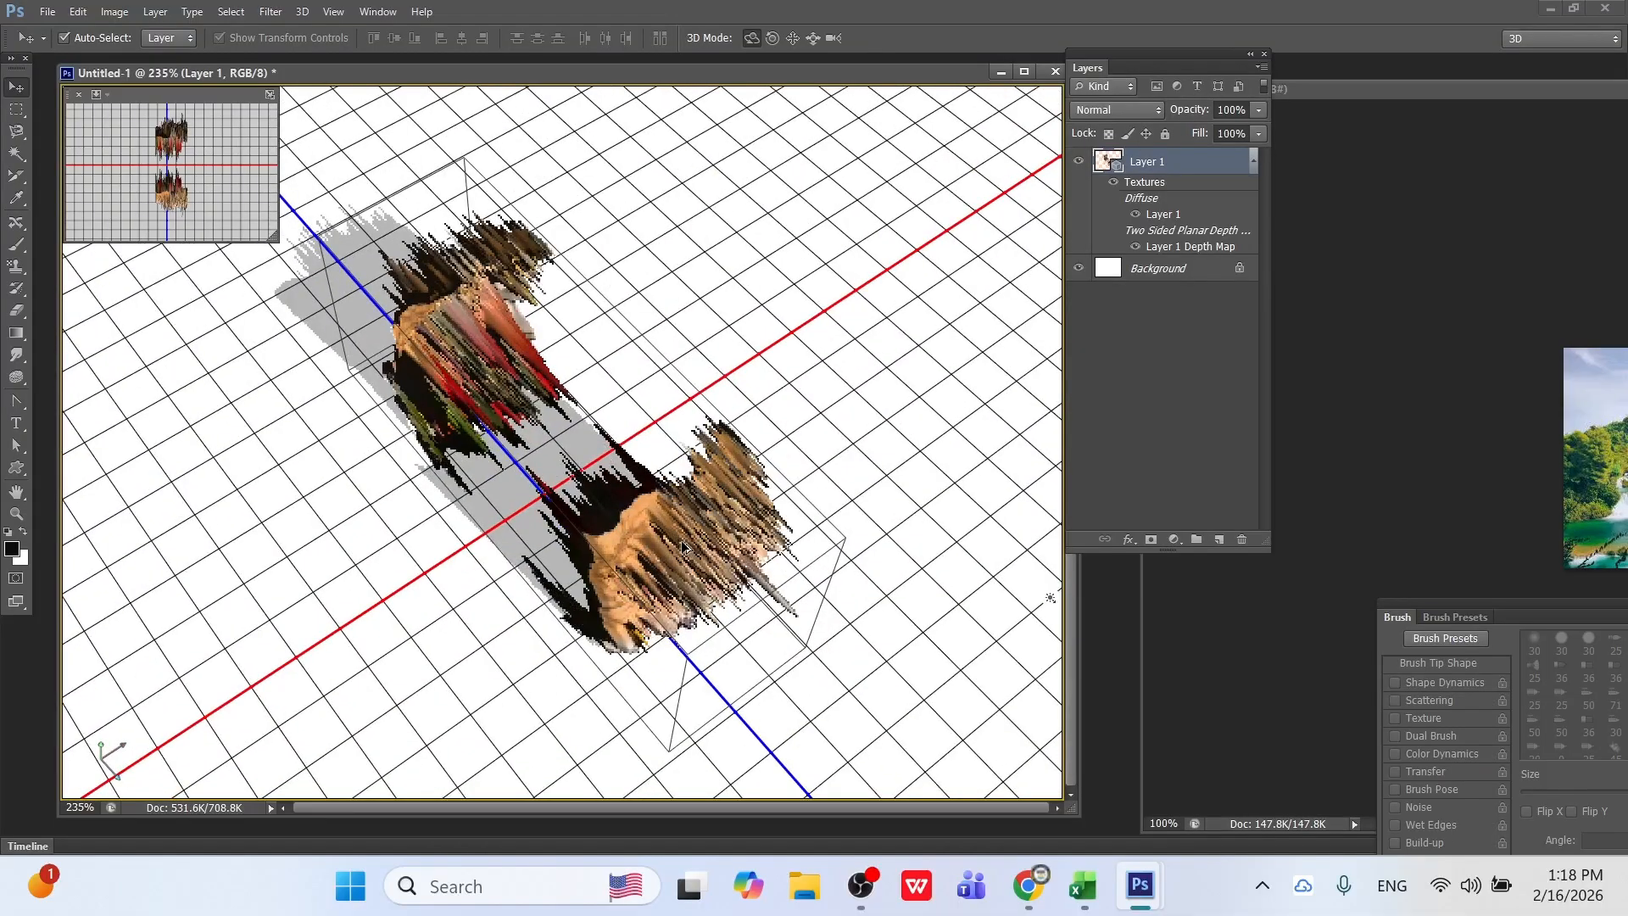
Undo the orbiting and the Two-Sided Plane depth-map mesh, back to the flat flower photo layer.
key("ctrl+alt+z")
key("ctrl+alt+z")
key("ctrl+alt+z")
key("ctrl+alt+z")
key("ctrl+alt+z")
key("ctrl+alt+z")
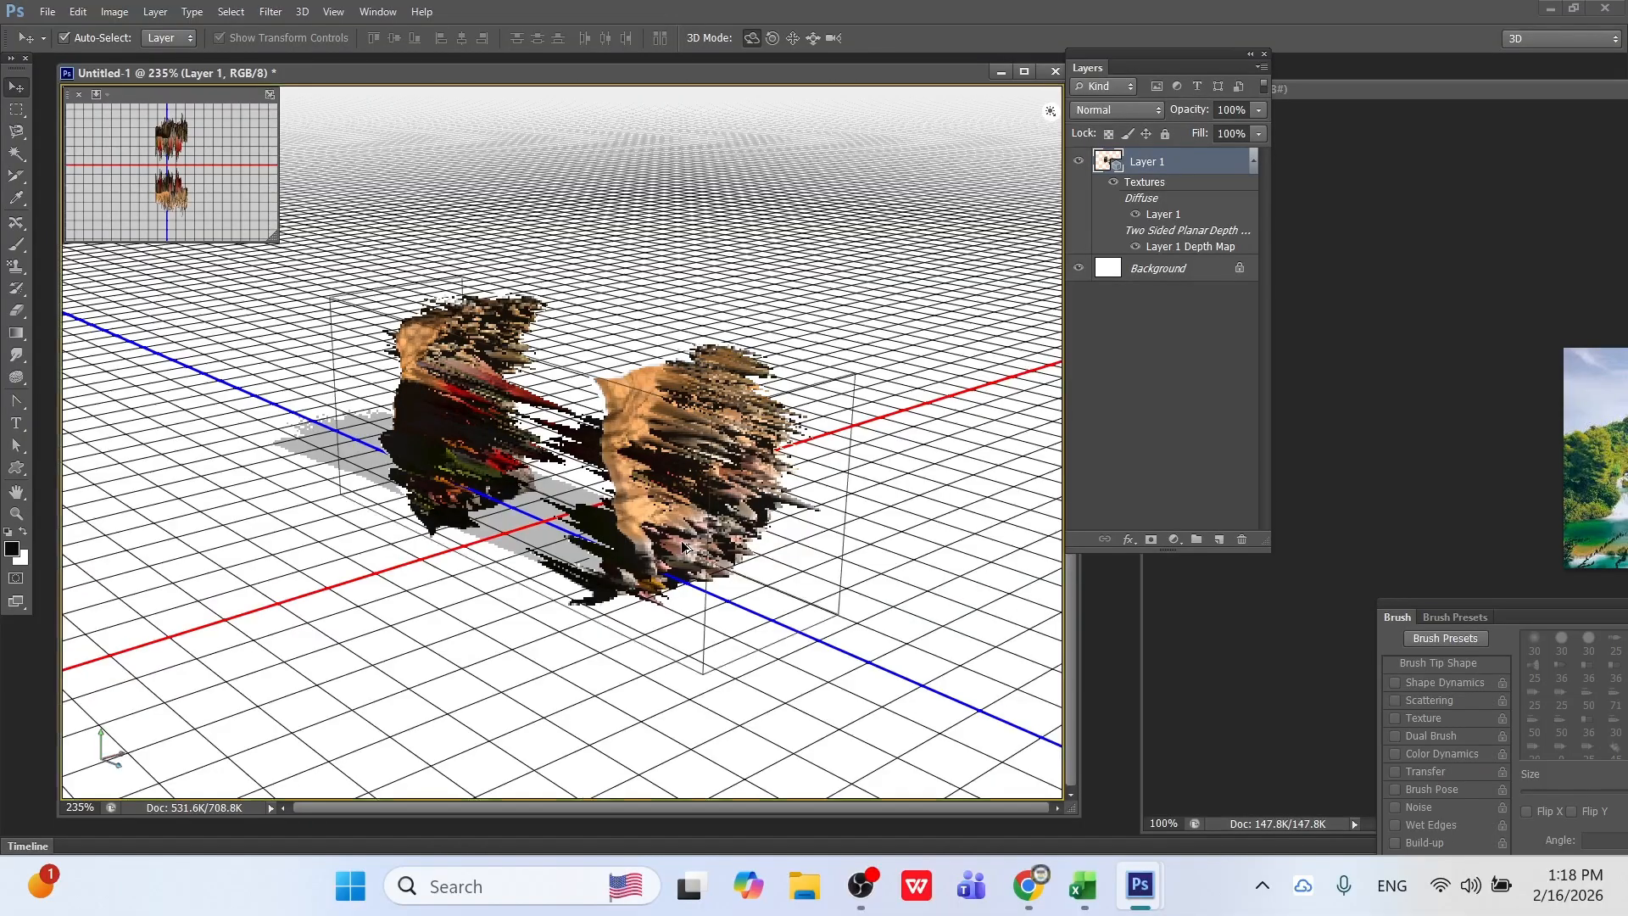
key("ctrl+alt+z")
Create a Cylinder depth-map mesh from the flower photo layer and undo it after viewing it.
left_click(303, 16)
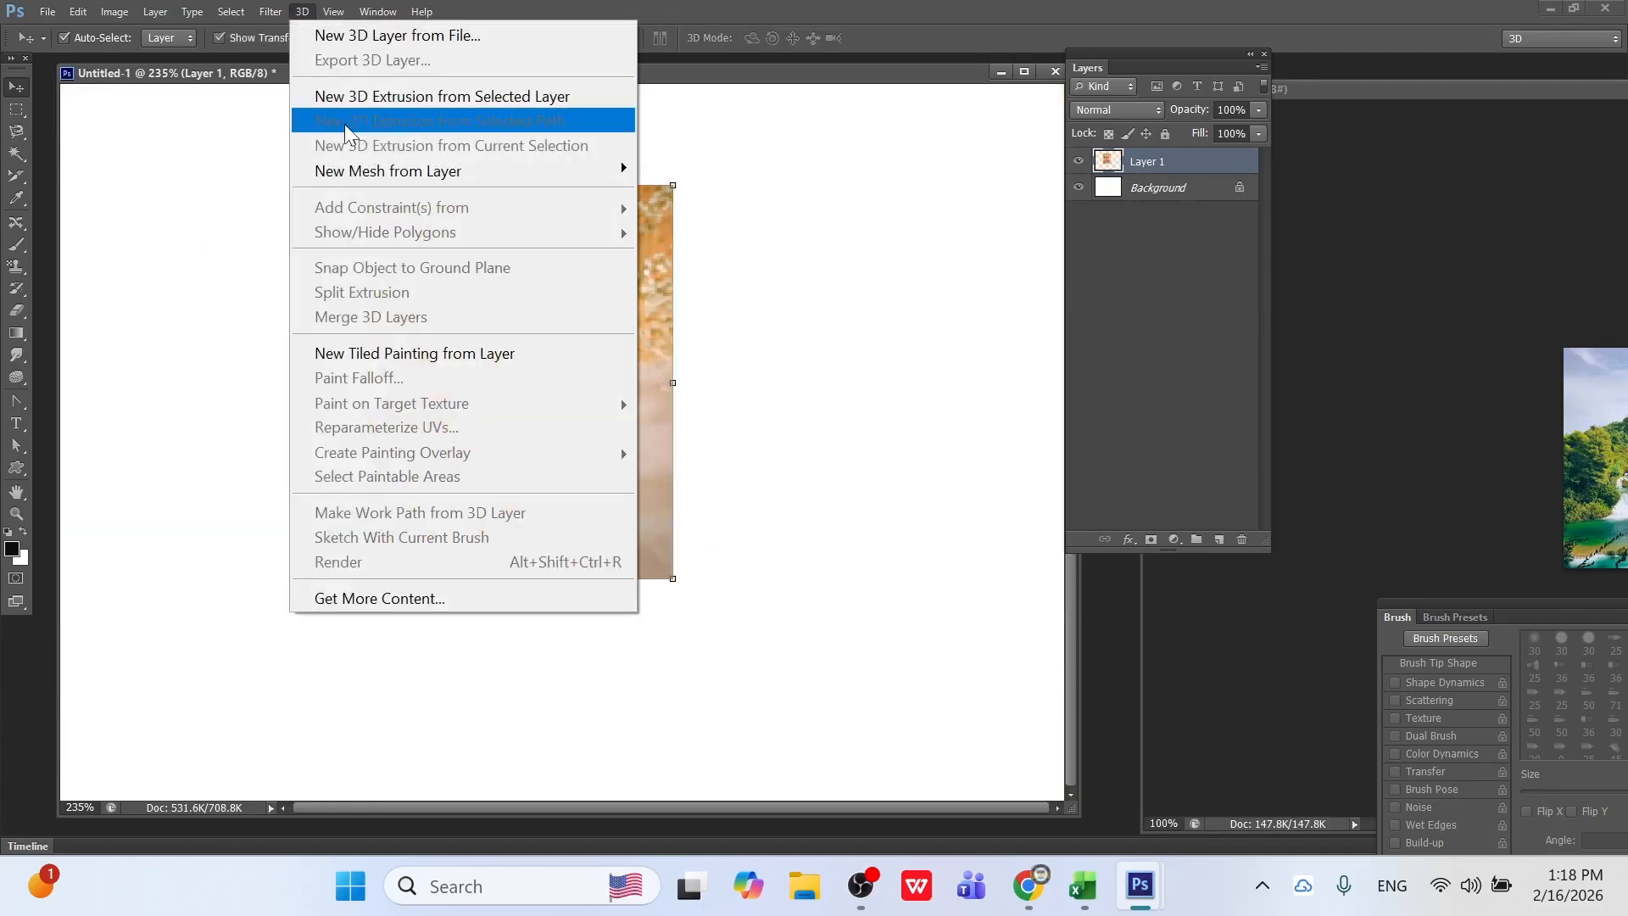
mouse_move(697, 220)
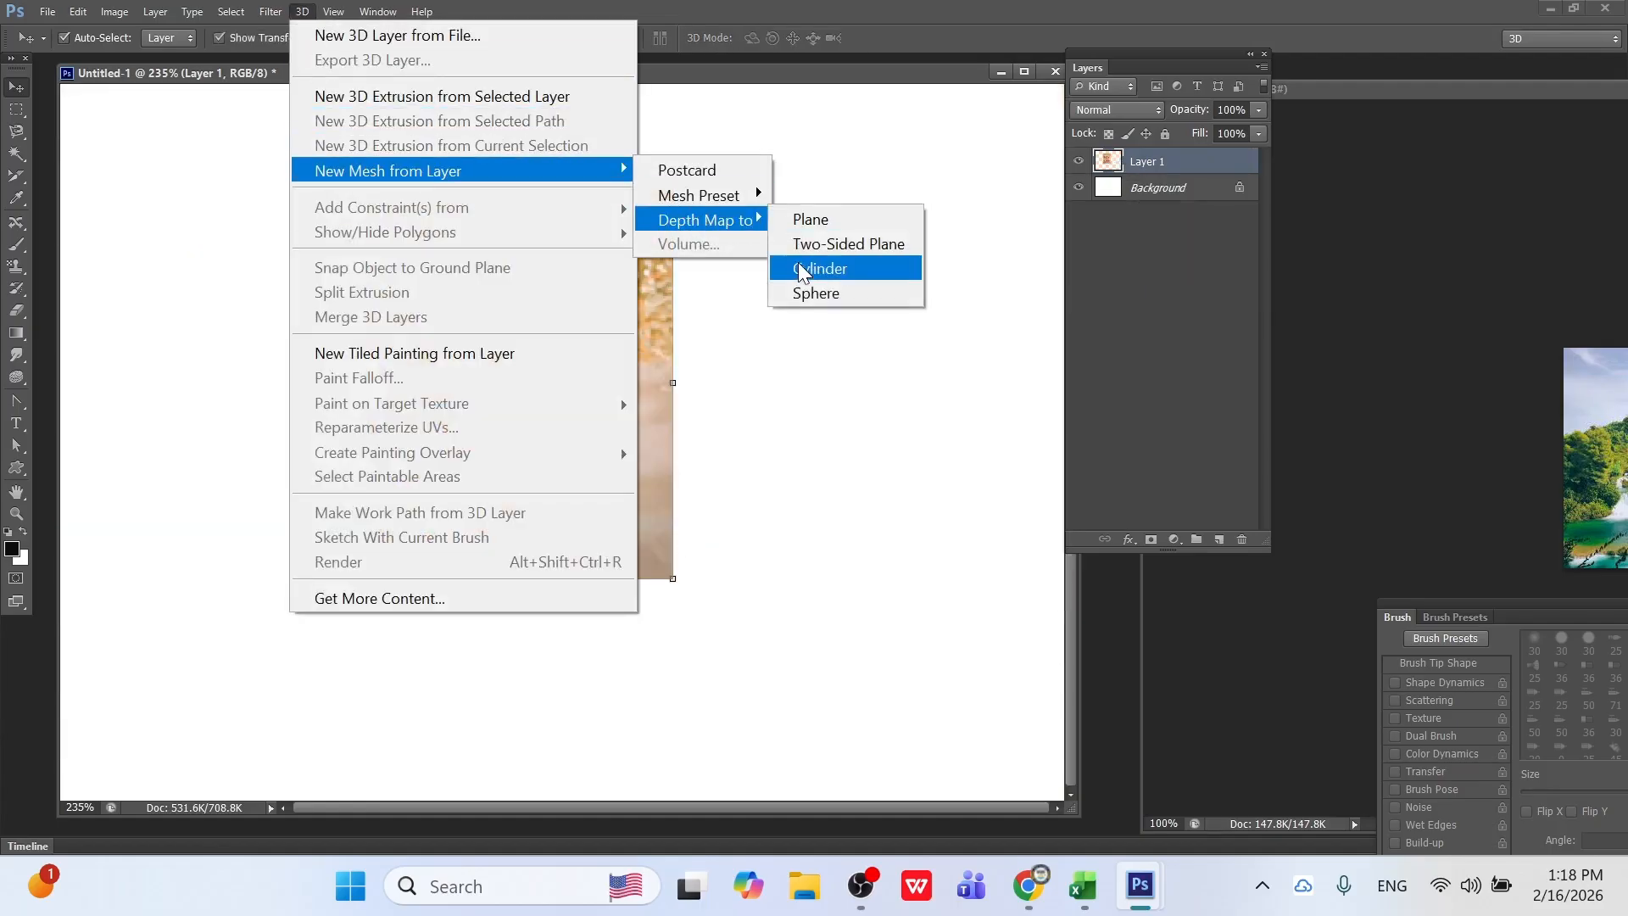
left_click(798, 267)
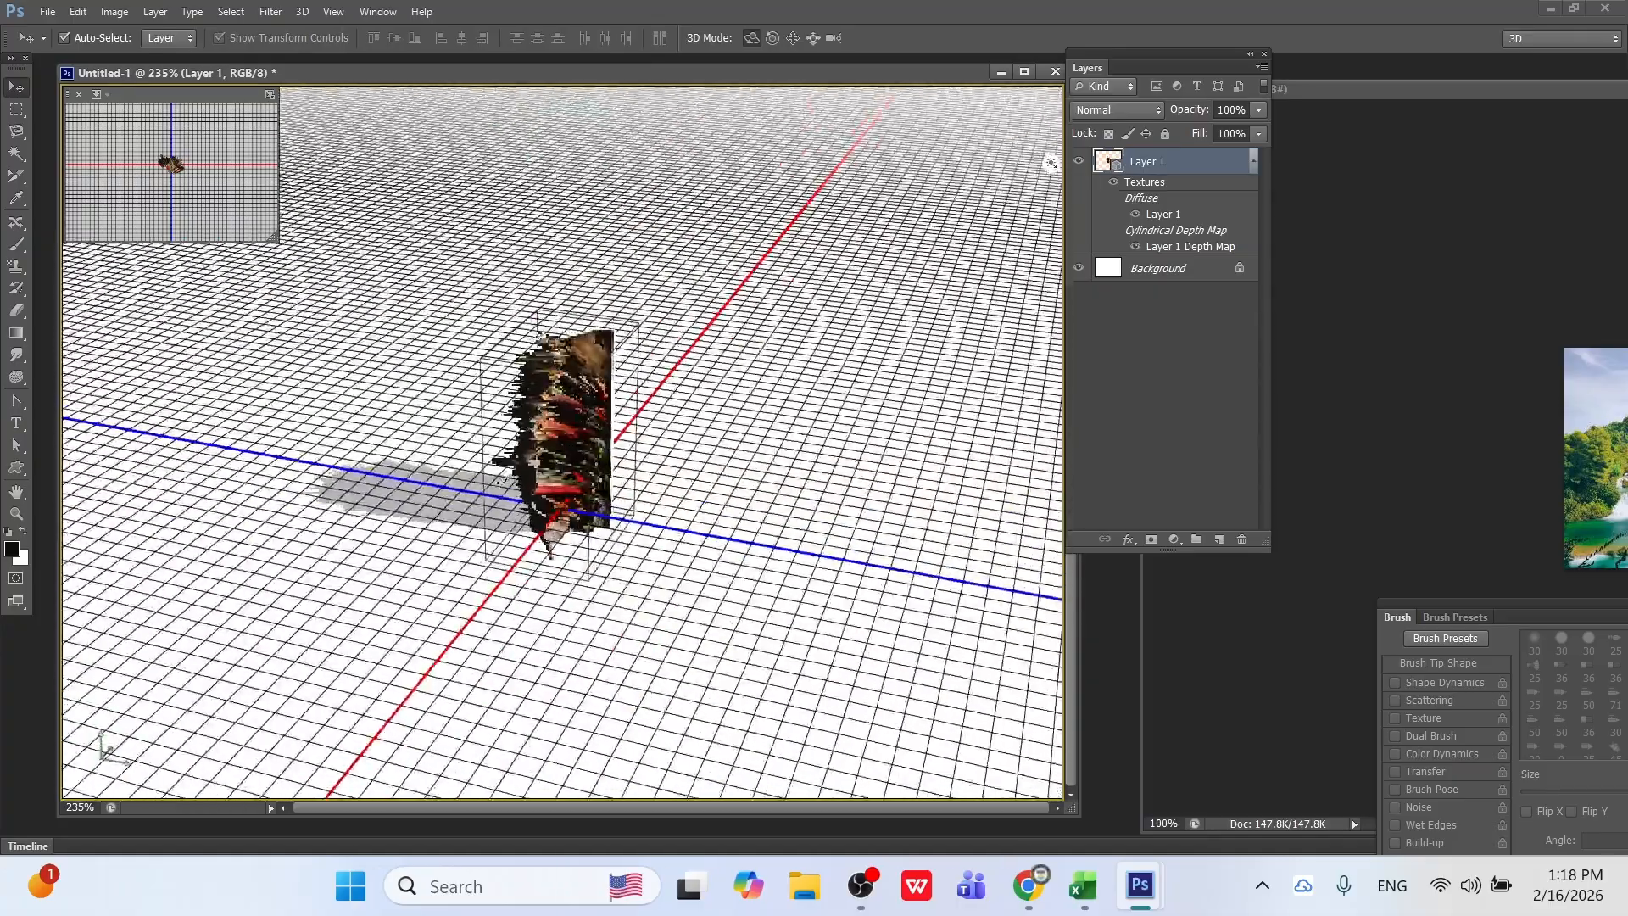
key("ctrl+z")
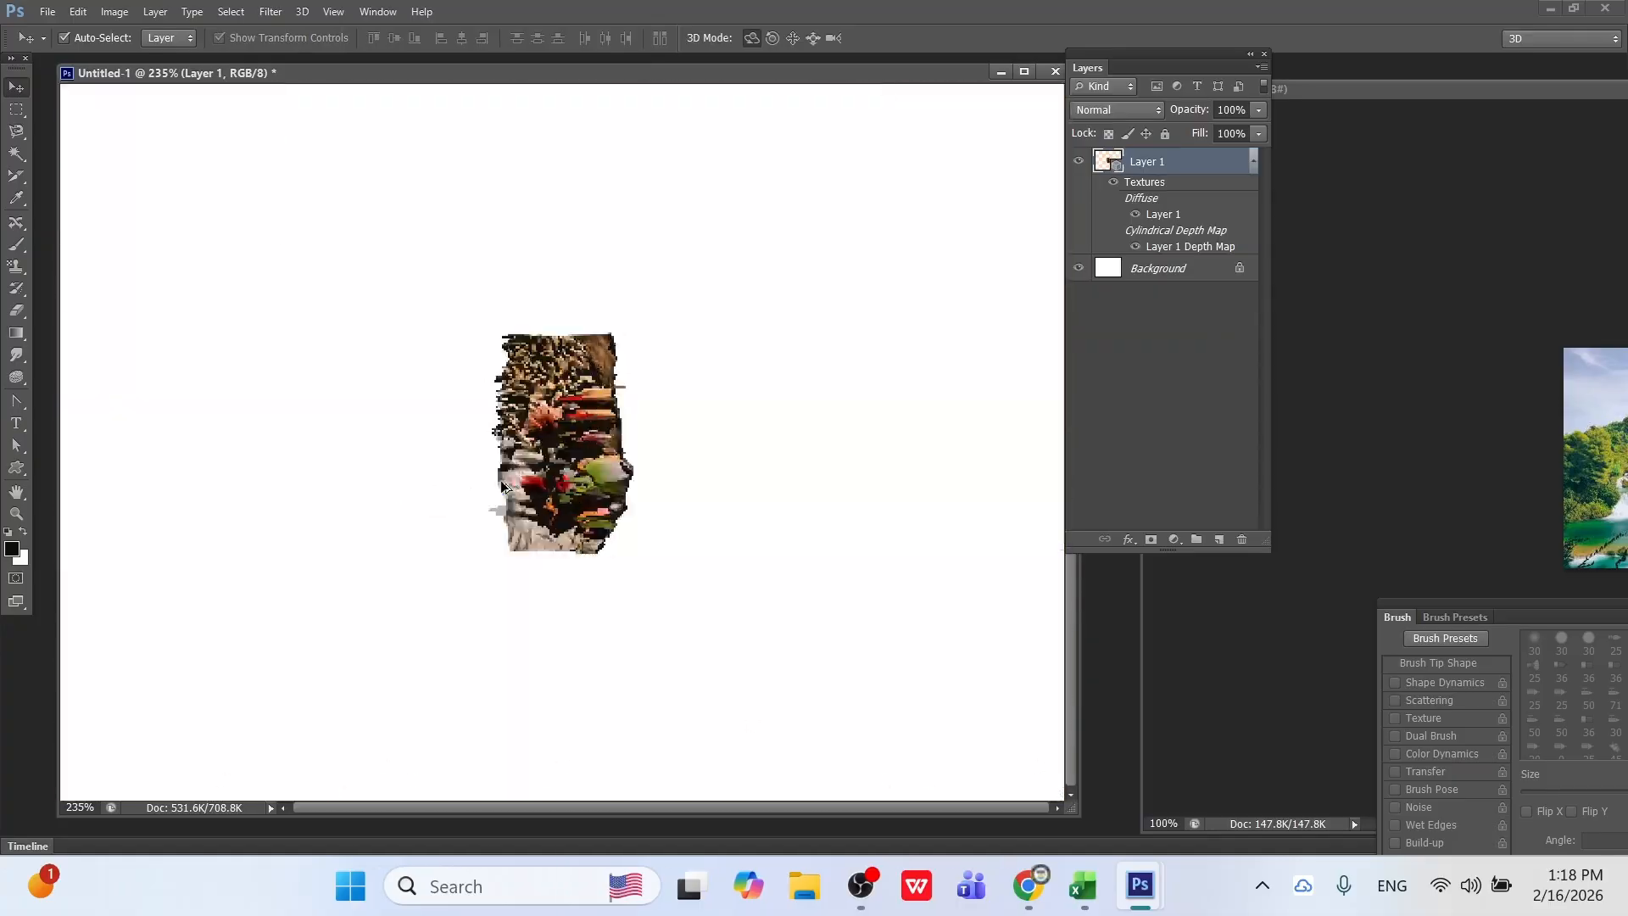
Create a Pyramid preset mesh from the flower photo layer and orbit it to view two of its faces.
left_click(307, 12)
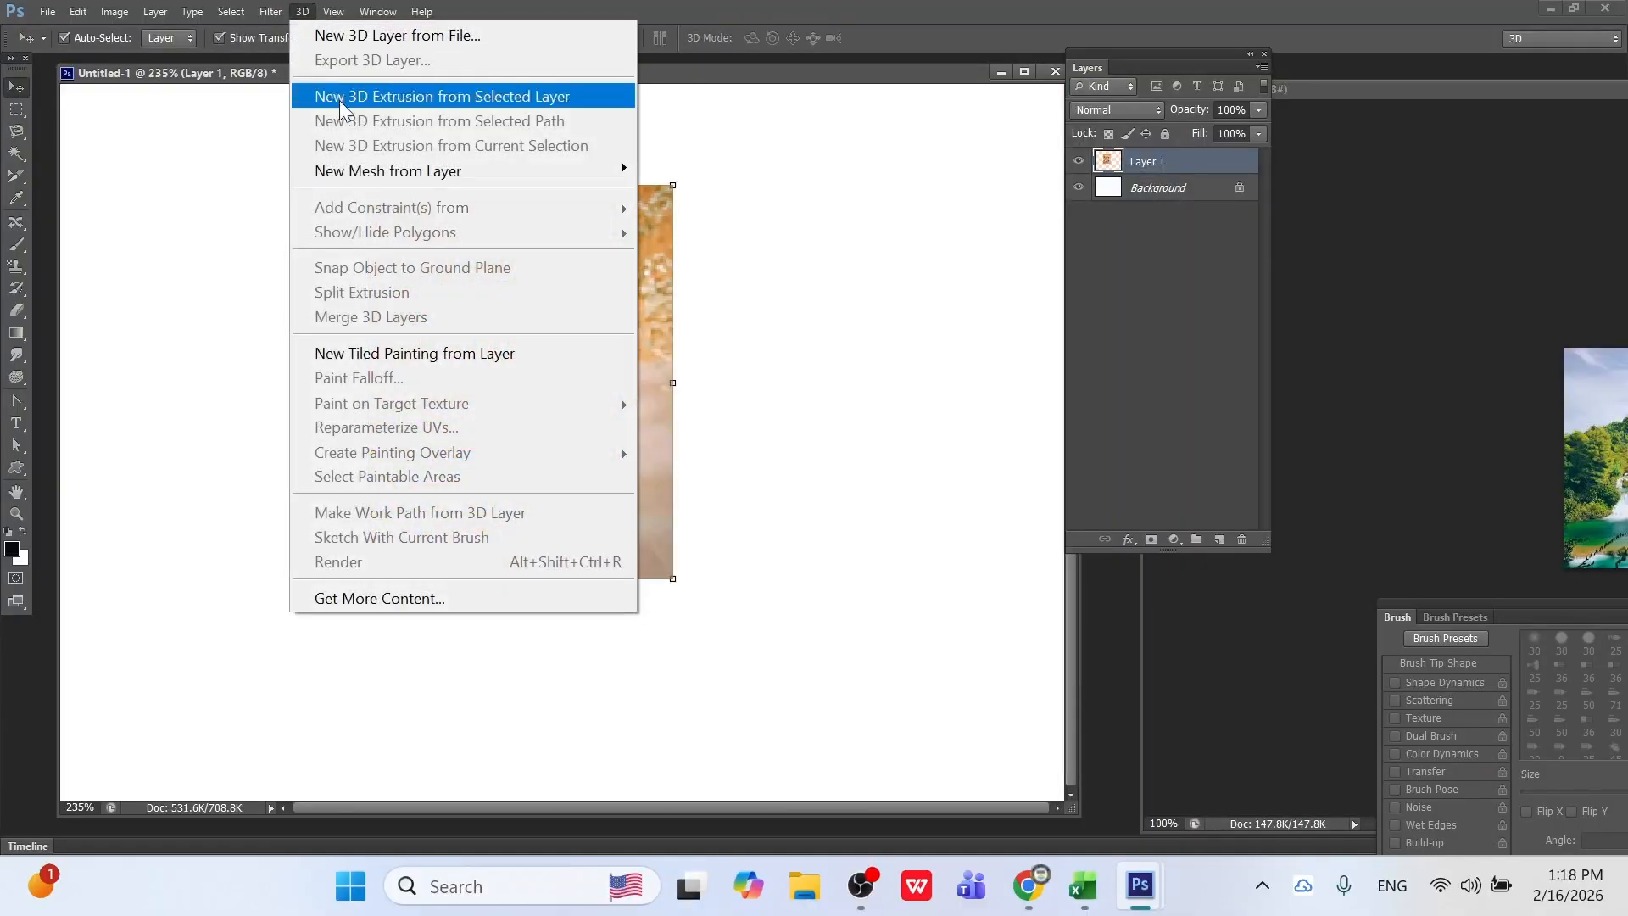
mouse_move(428, 171)
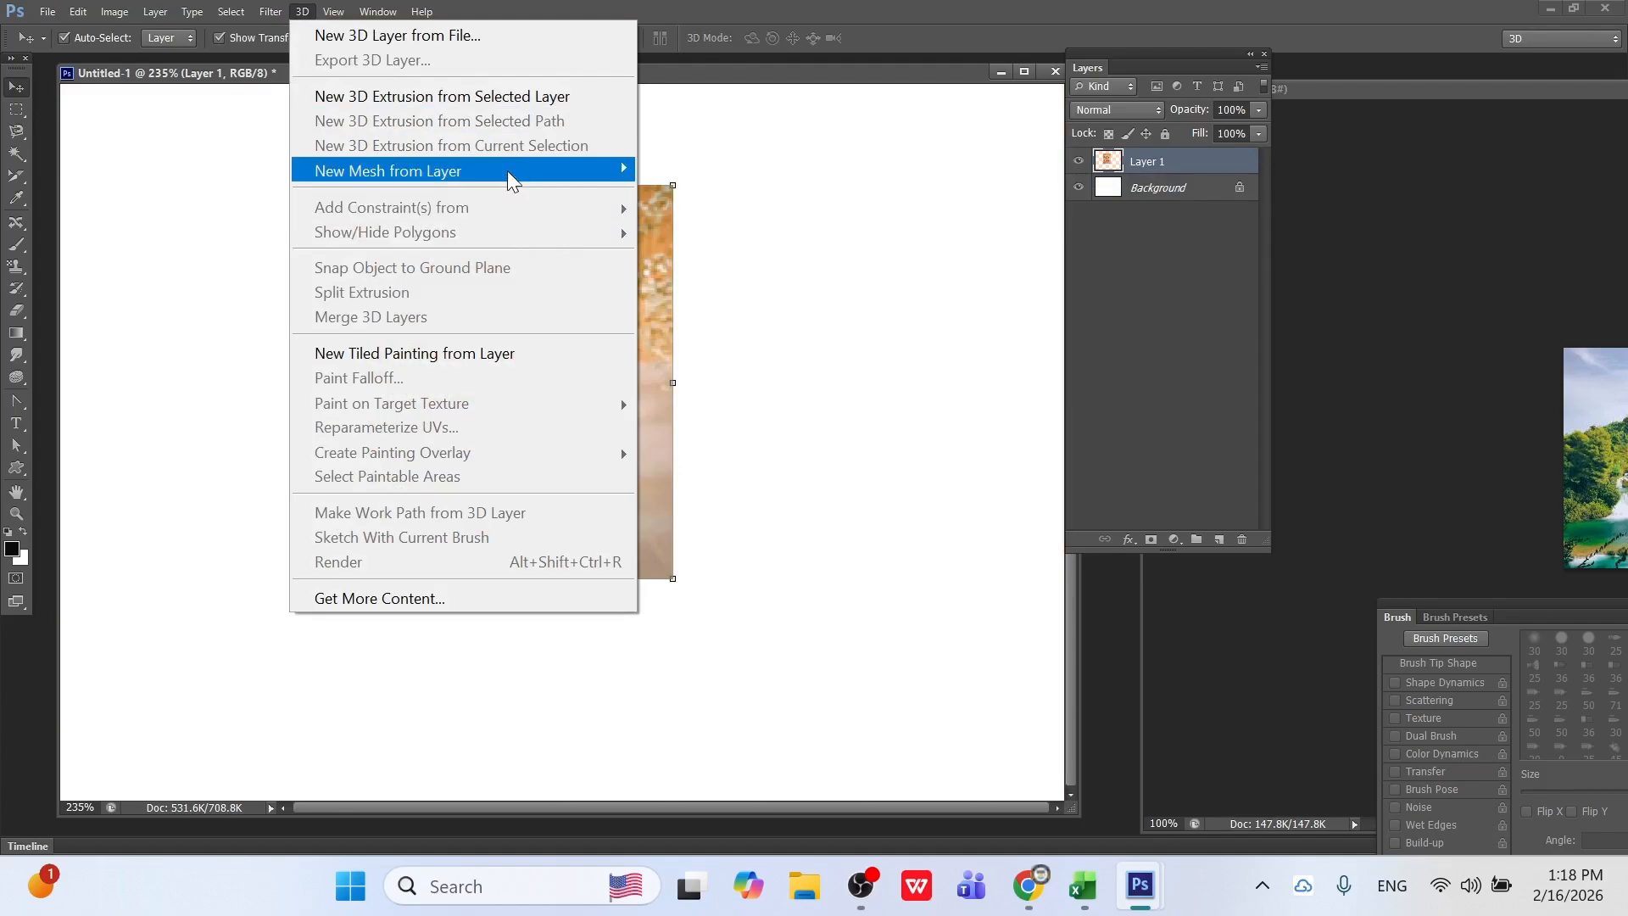
mouse_move(506, 170)
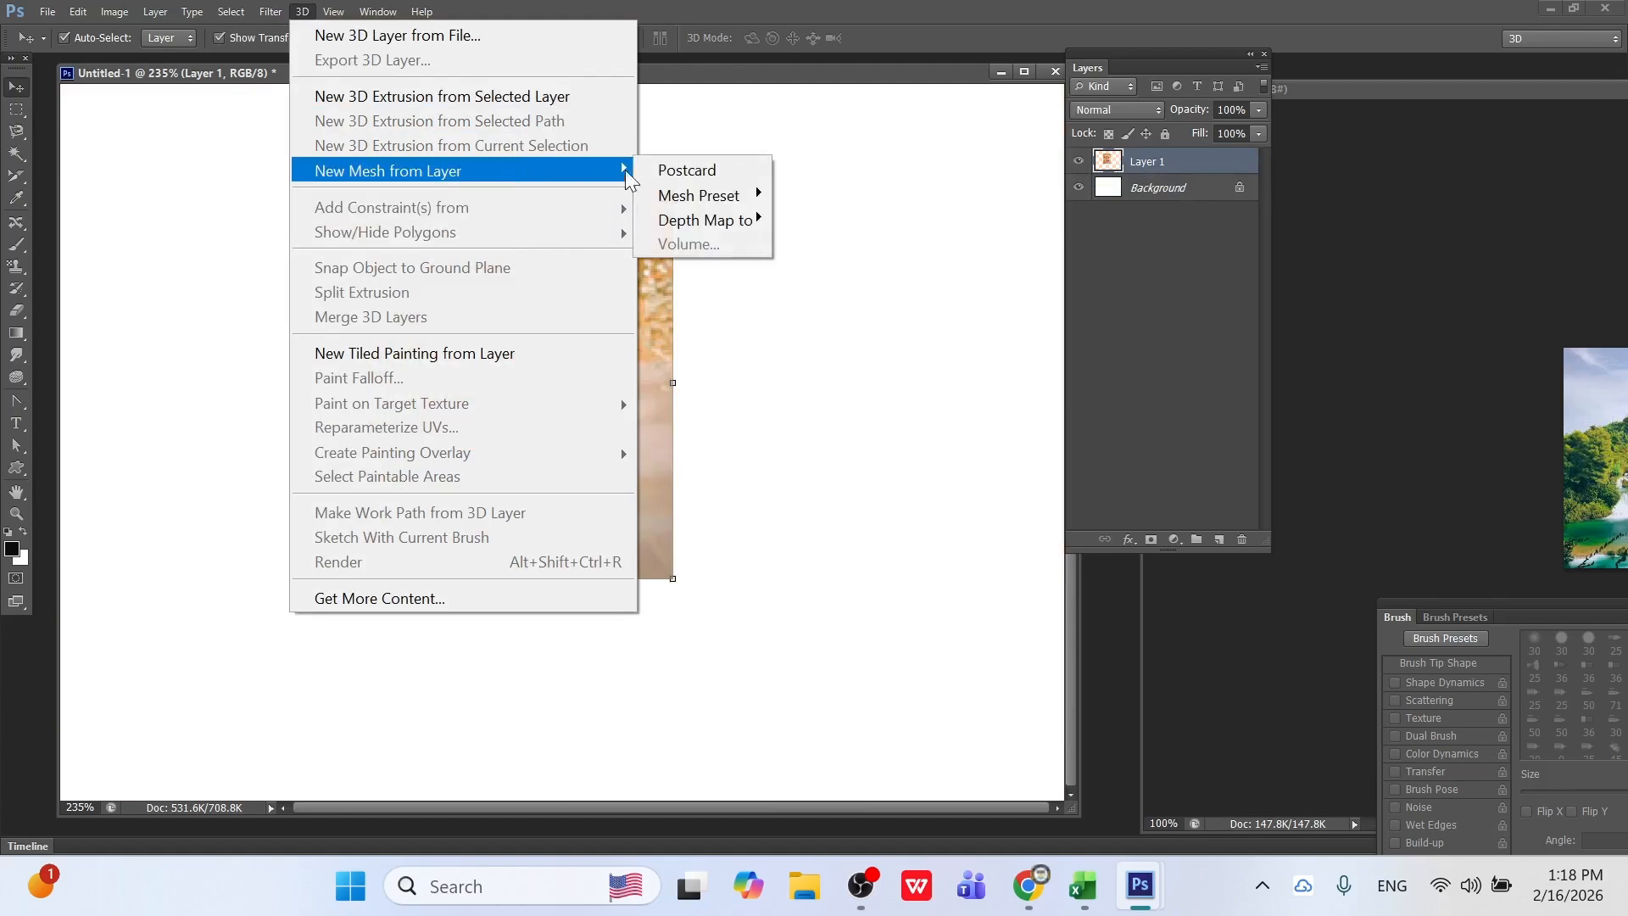
mouse_move(671, 191)
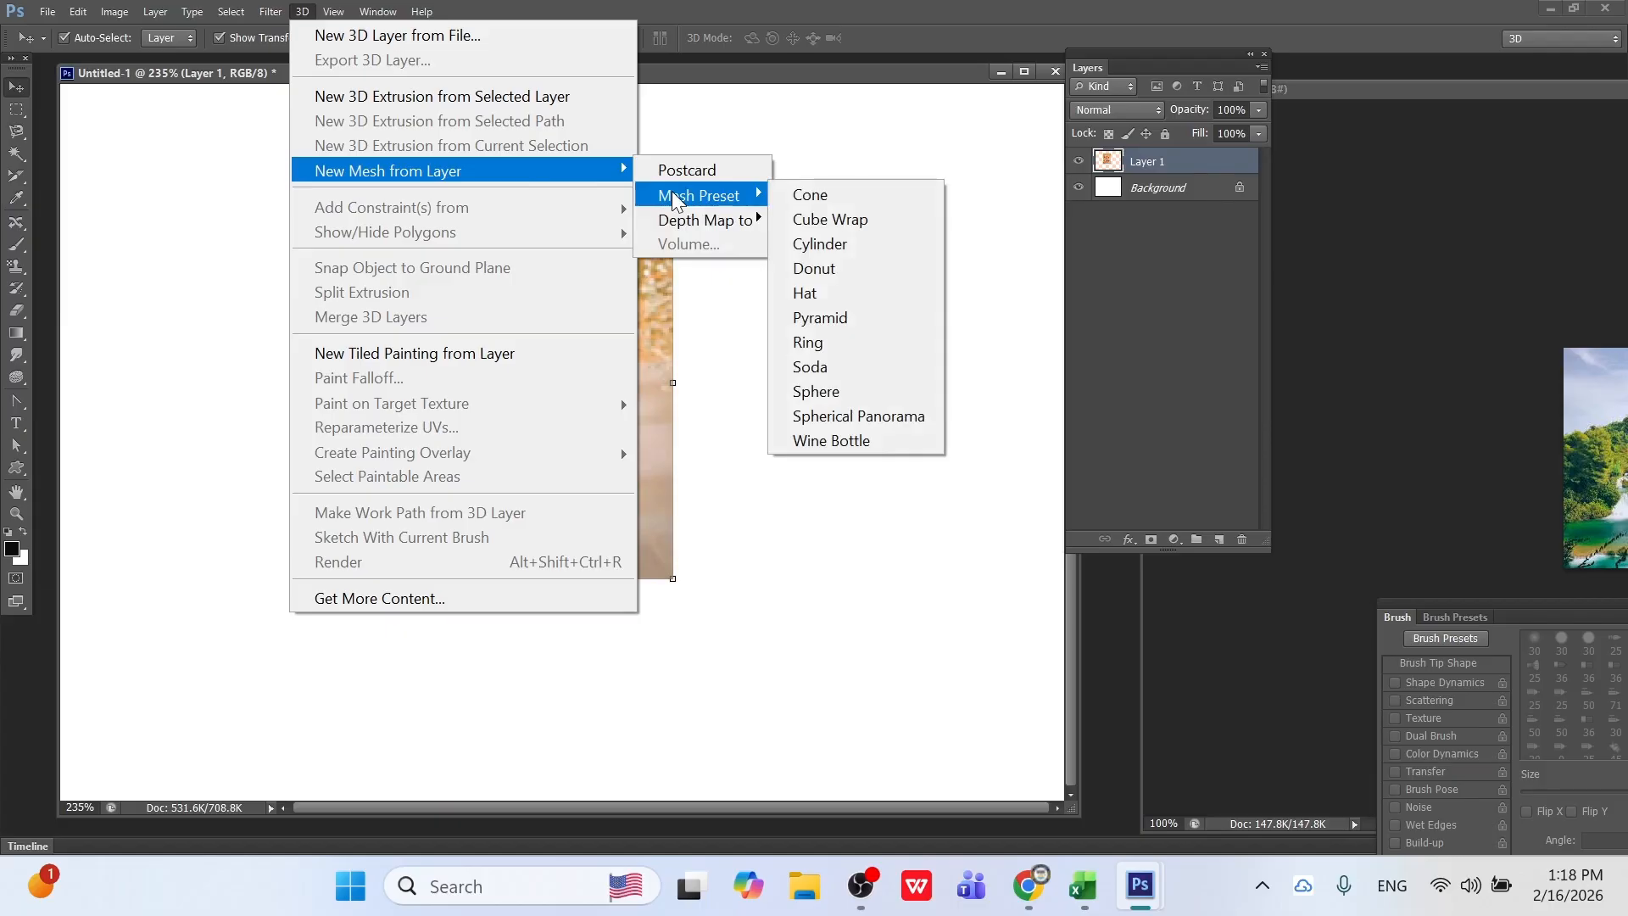
left_click(850, 327)
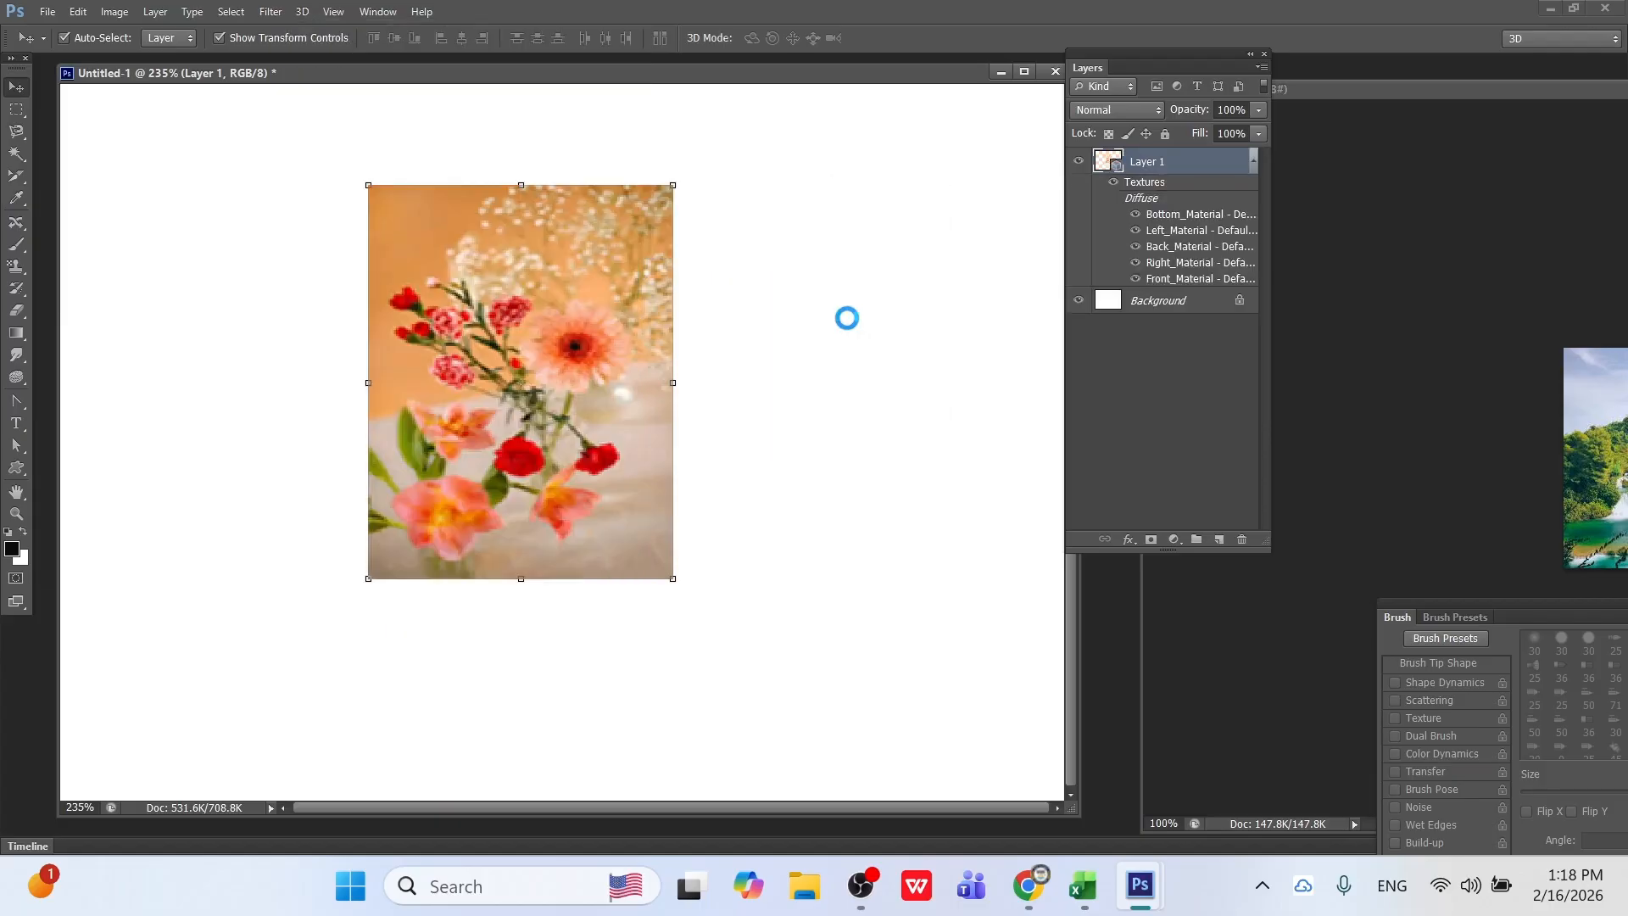
mouse_move(566, 513)
left_mouse_down()
mouse_move(628, 519)
mouse_move(532, 534)
mouse_move(552, 487)
left_mouse_up()
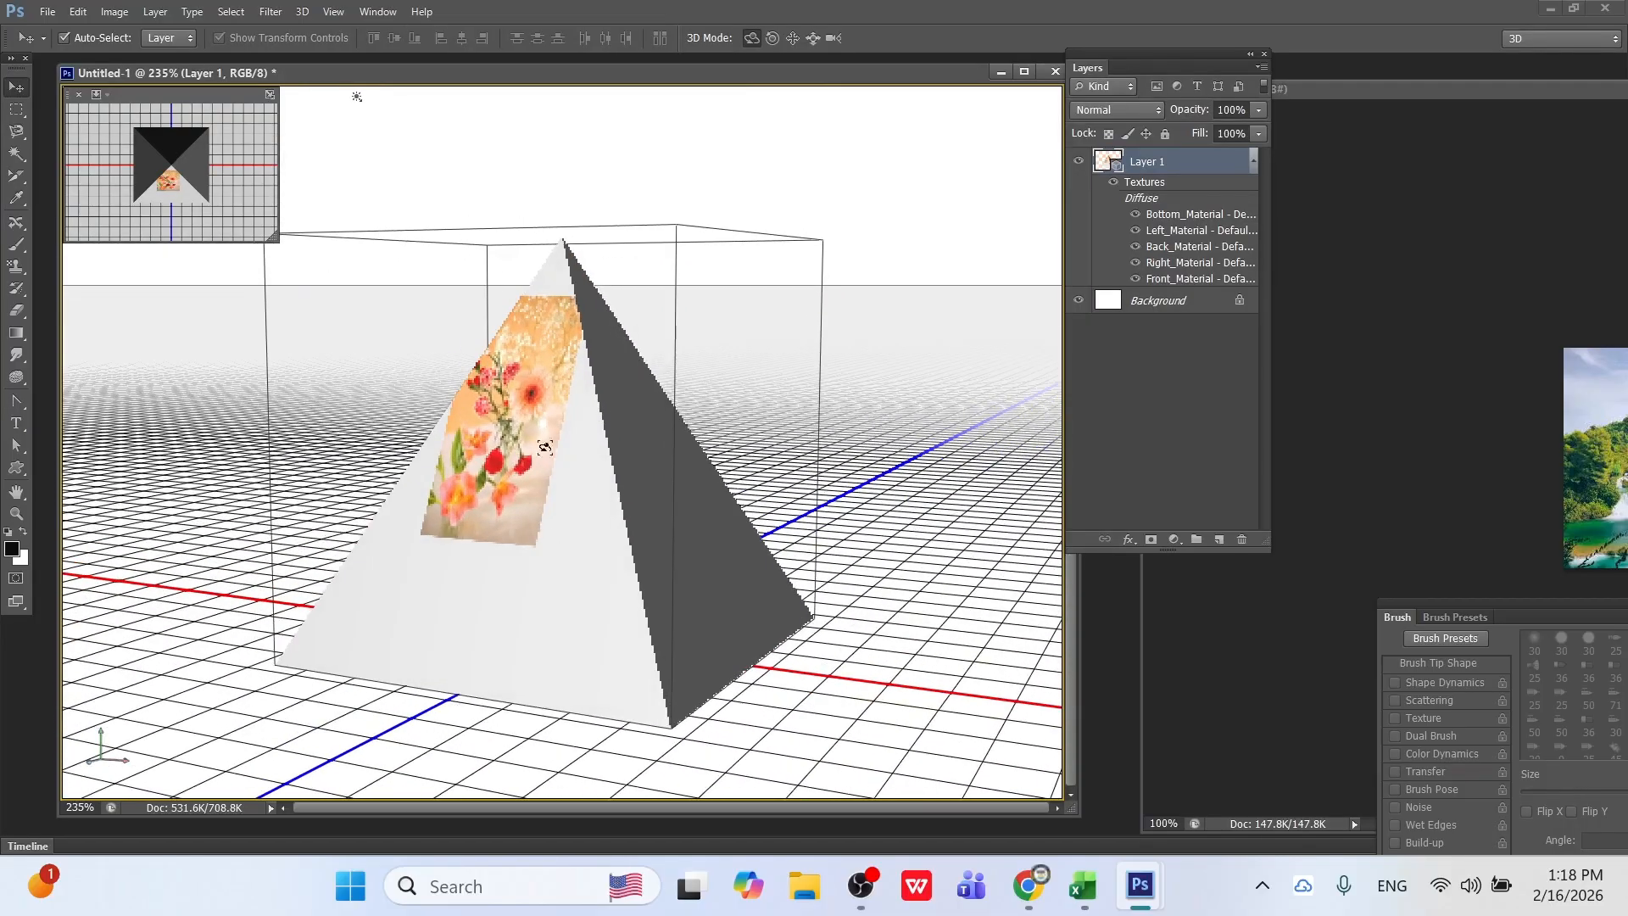
Hide the pyramid's polygons with Invert Visible and bring them back with Reveal All.
left_click(302, 11)
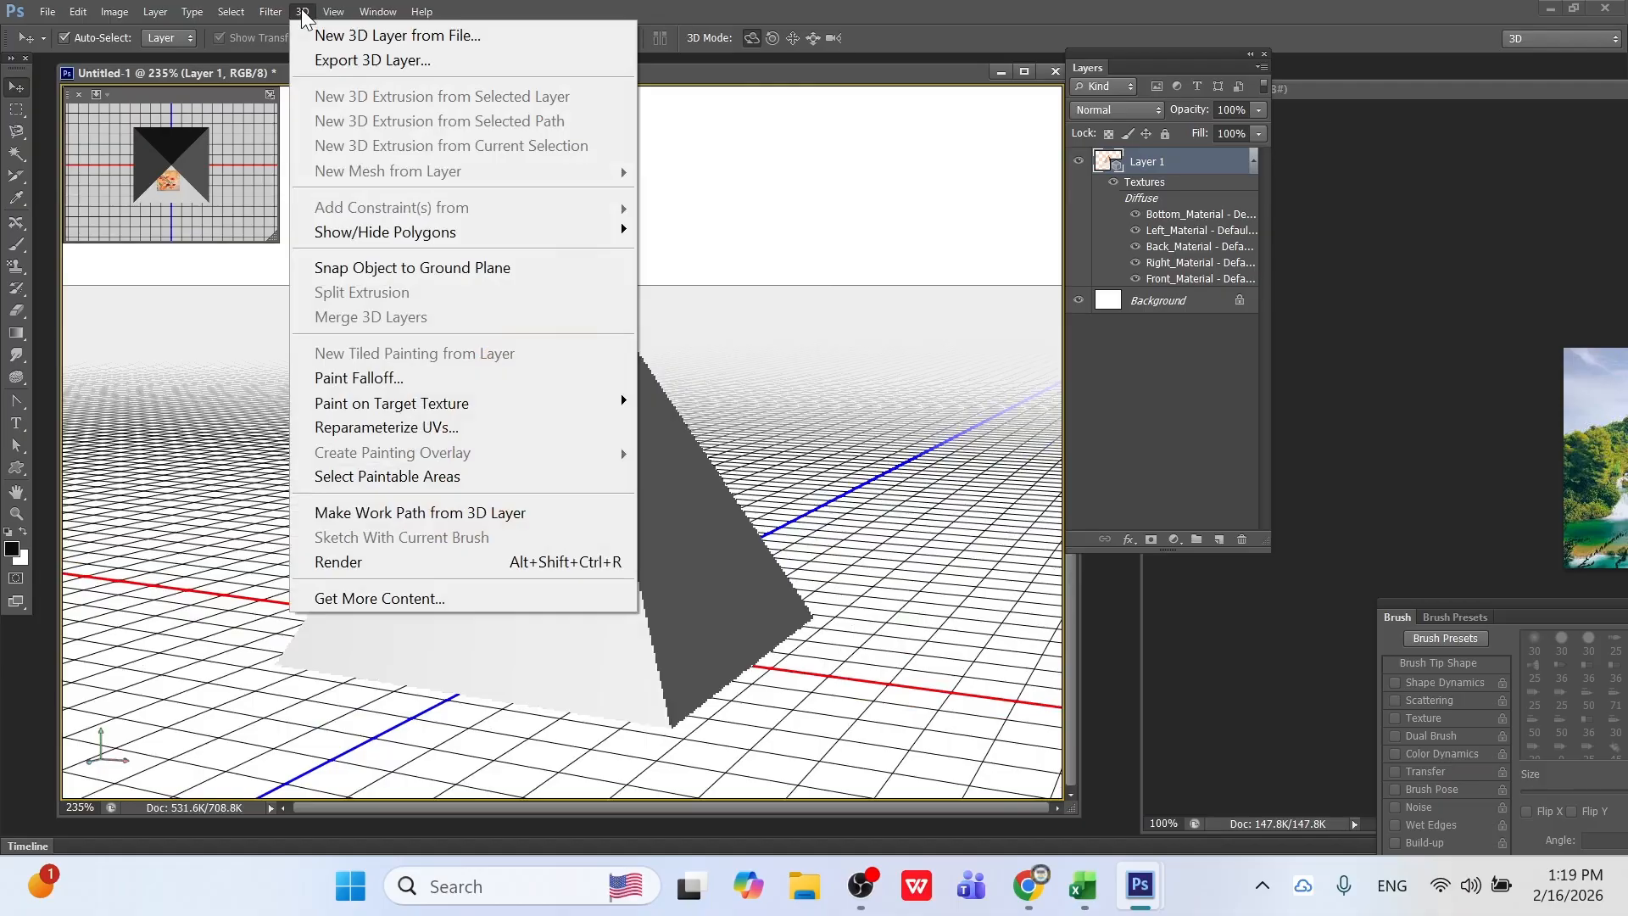
mouse_move(420, 241)
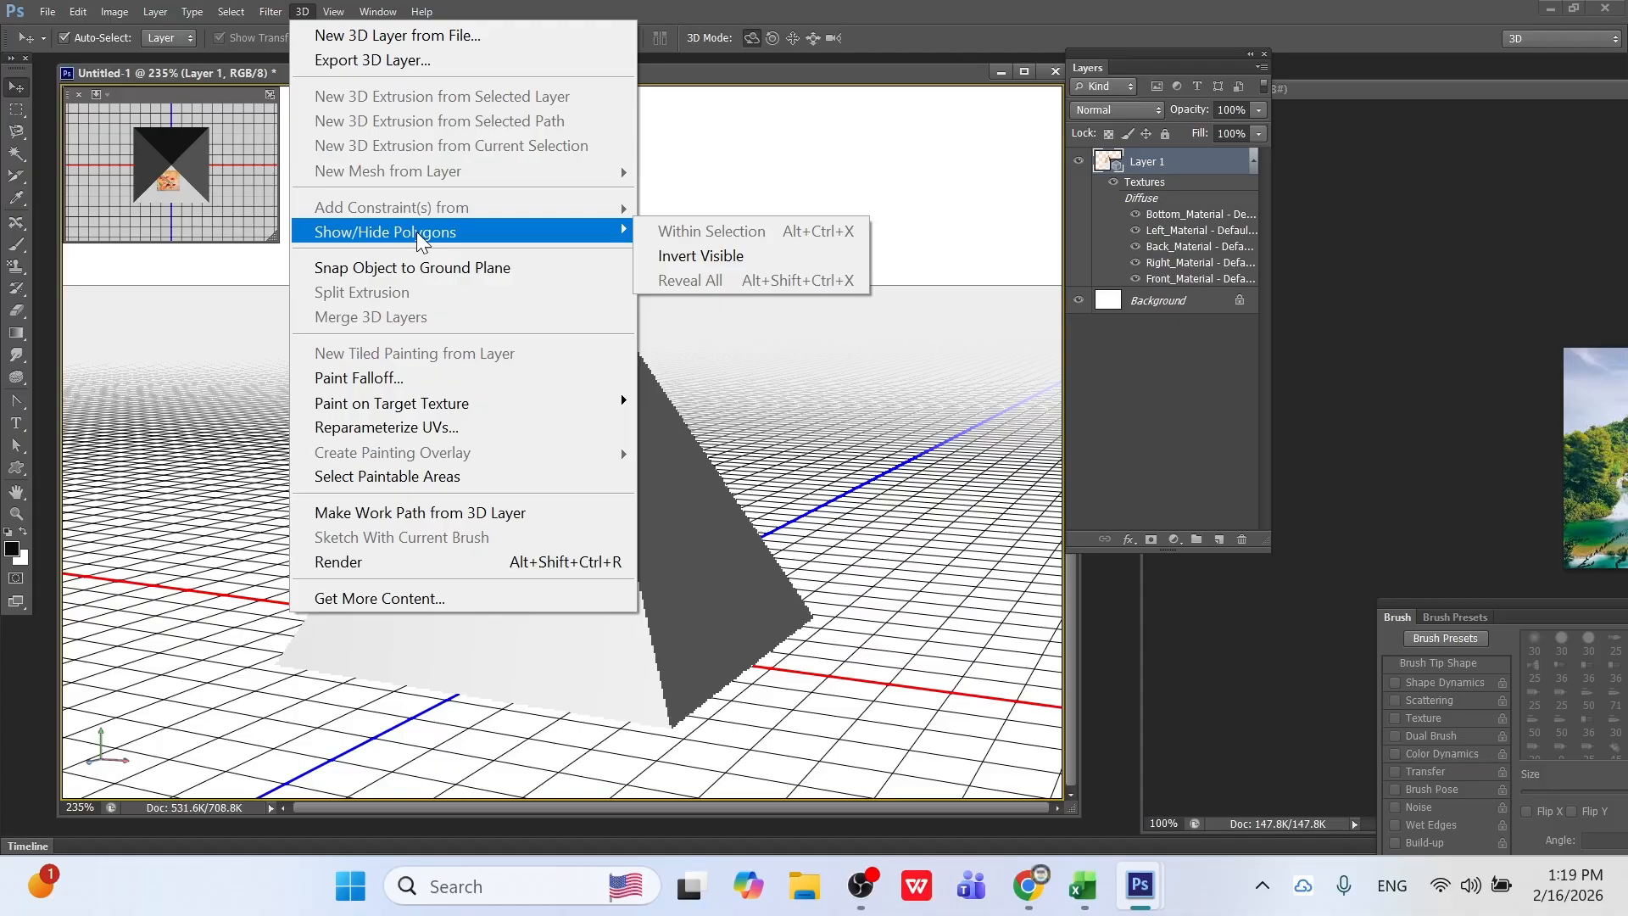
left_click(705, 258)
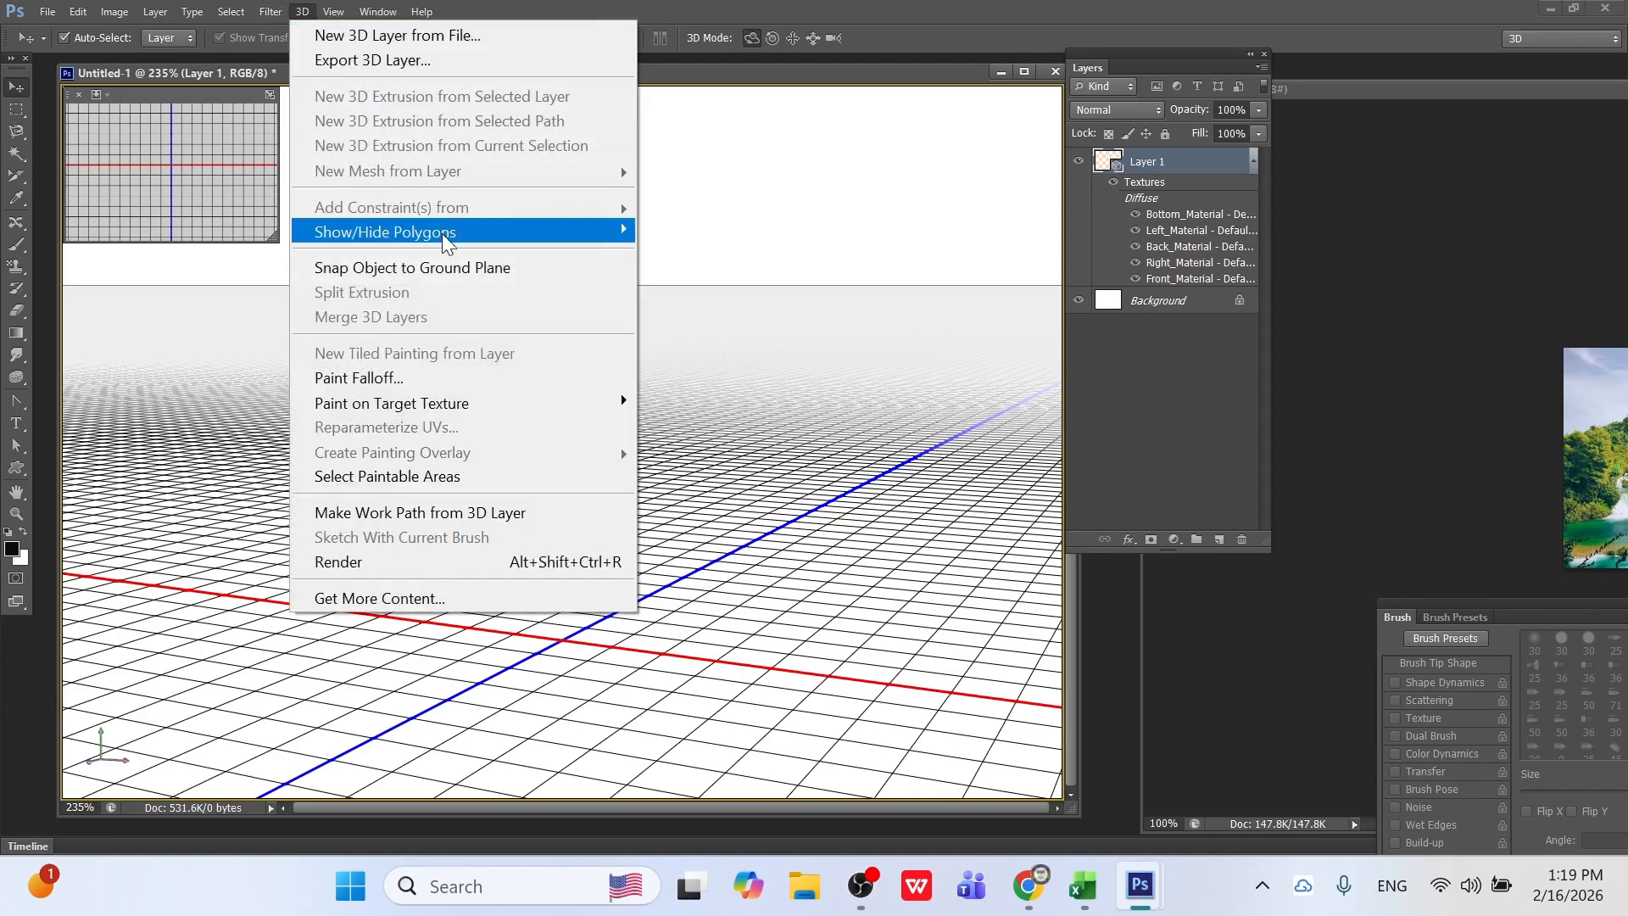
mouse_move(441, 232)
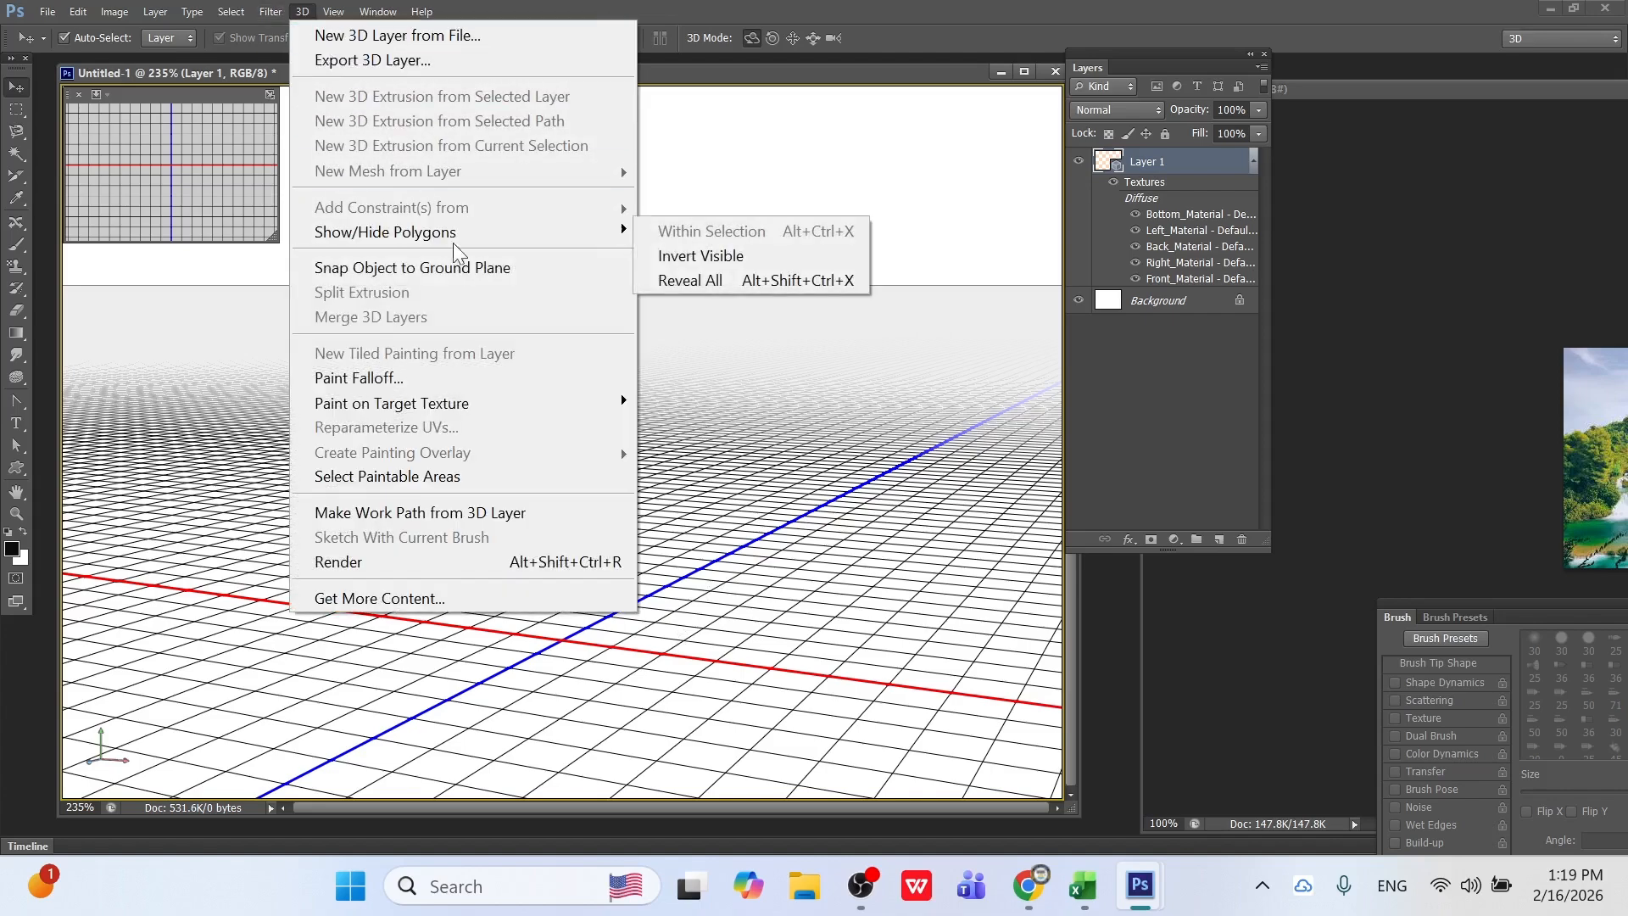
left_click(690, 280)
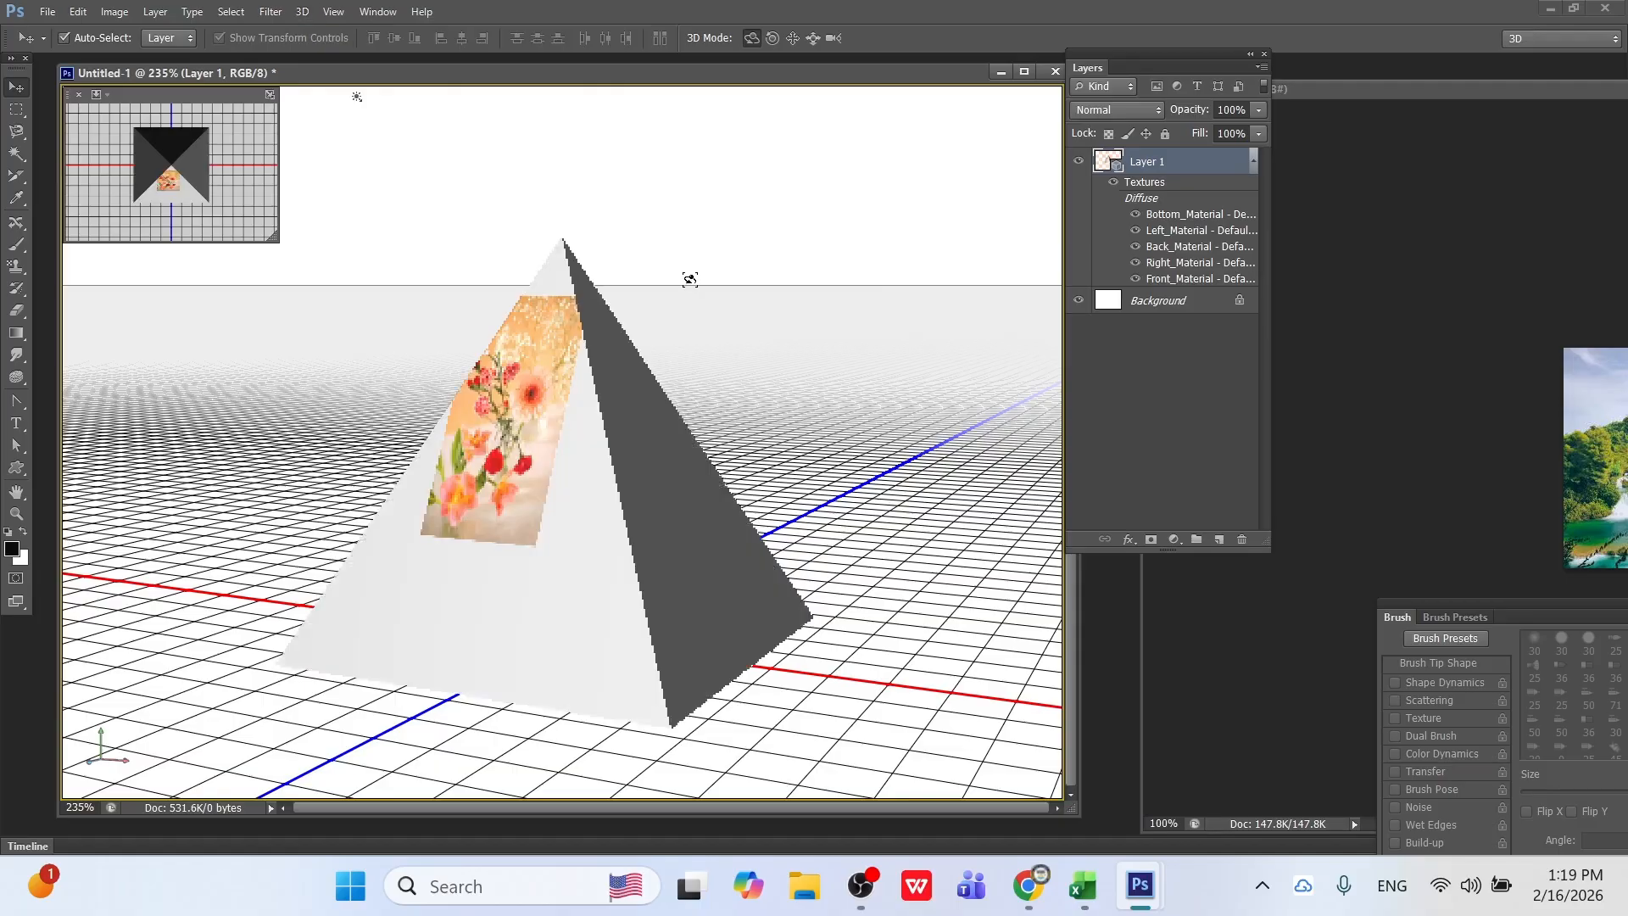
Marquee-select a rectangle over the lower flowers on the pyramid's front face and try to hide the polygons within the selection.
left_click_drag(574, 477, 662, 486)
left_click(302, 13)
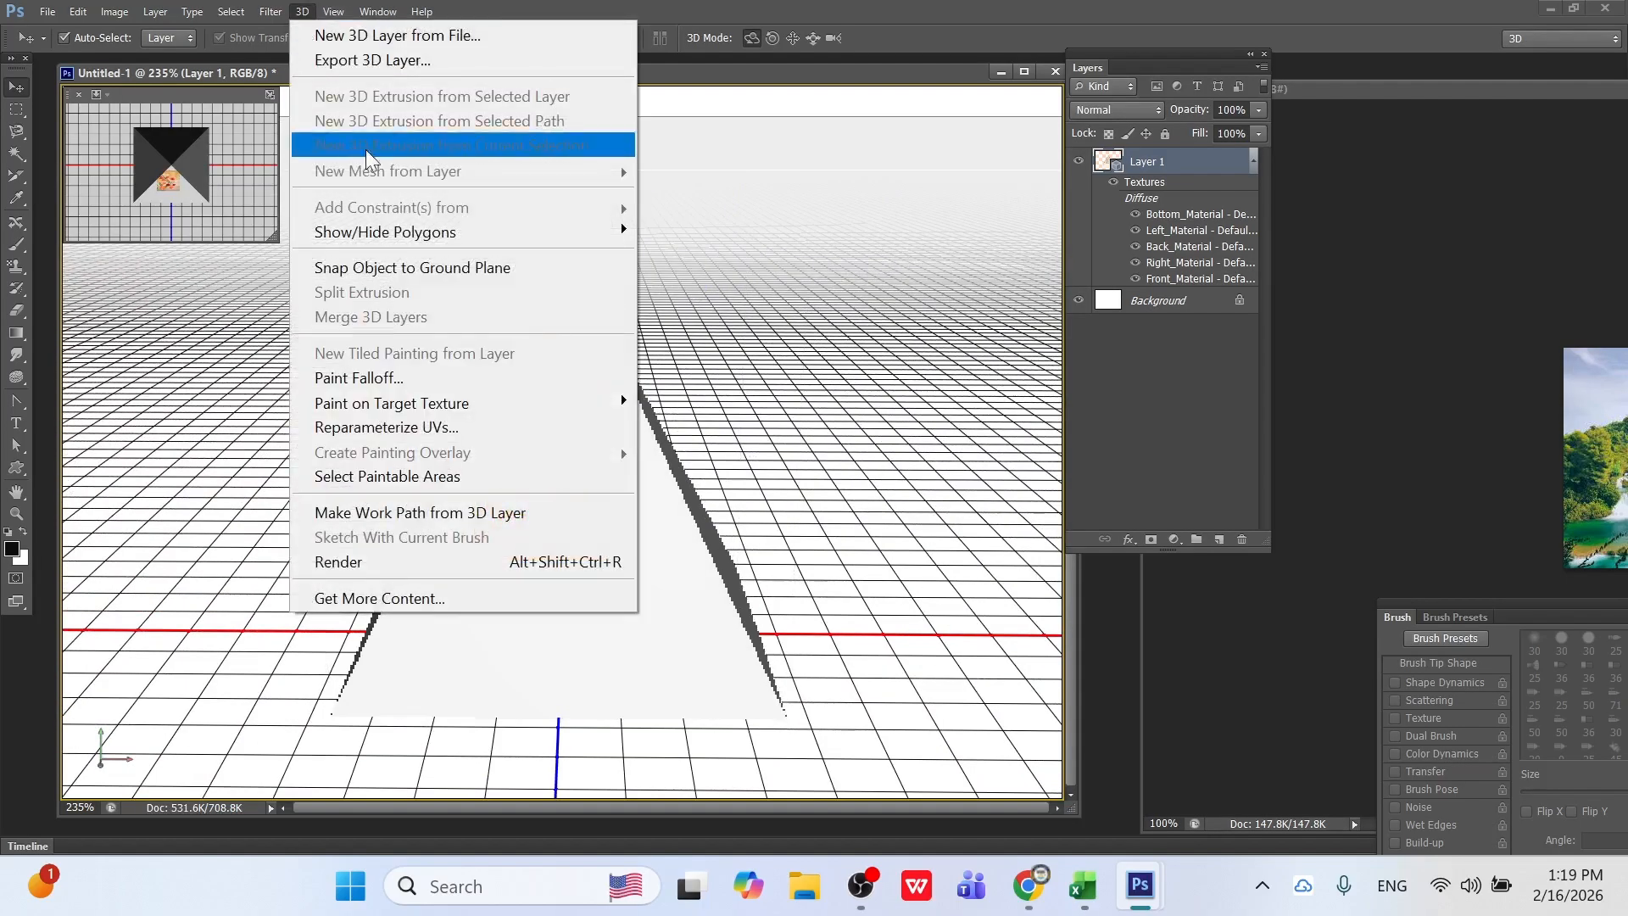
mouse_move(419, 231)
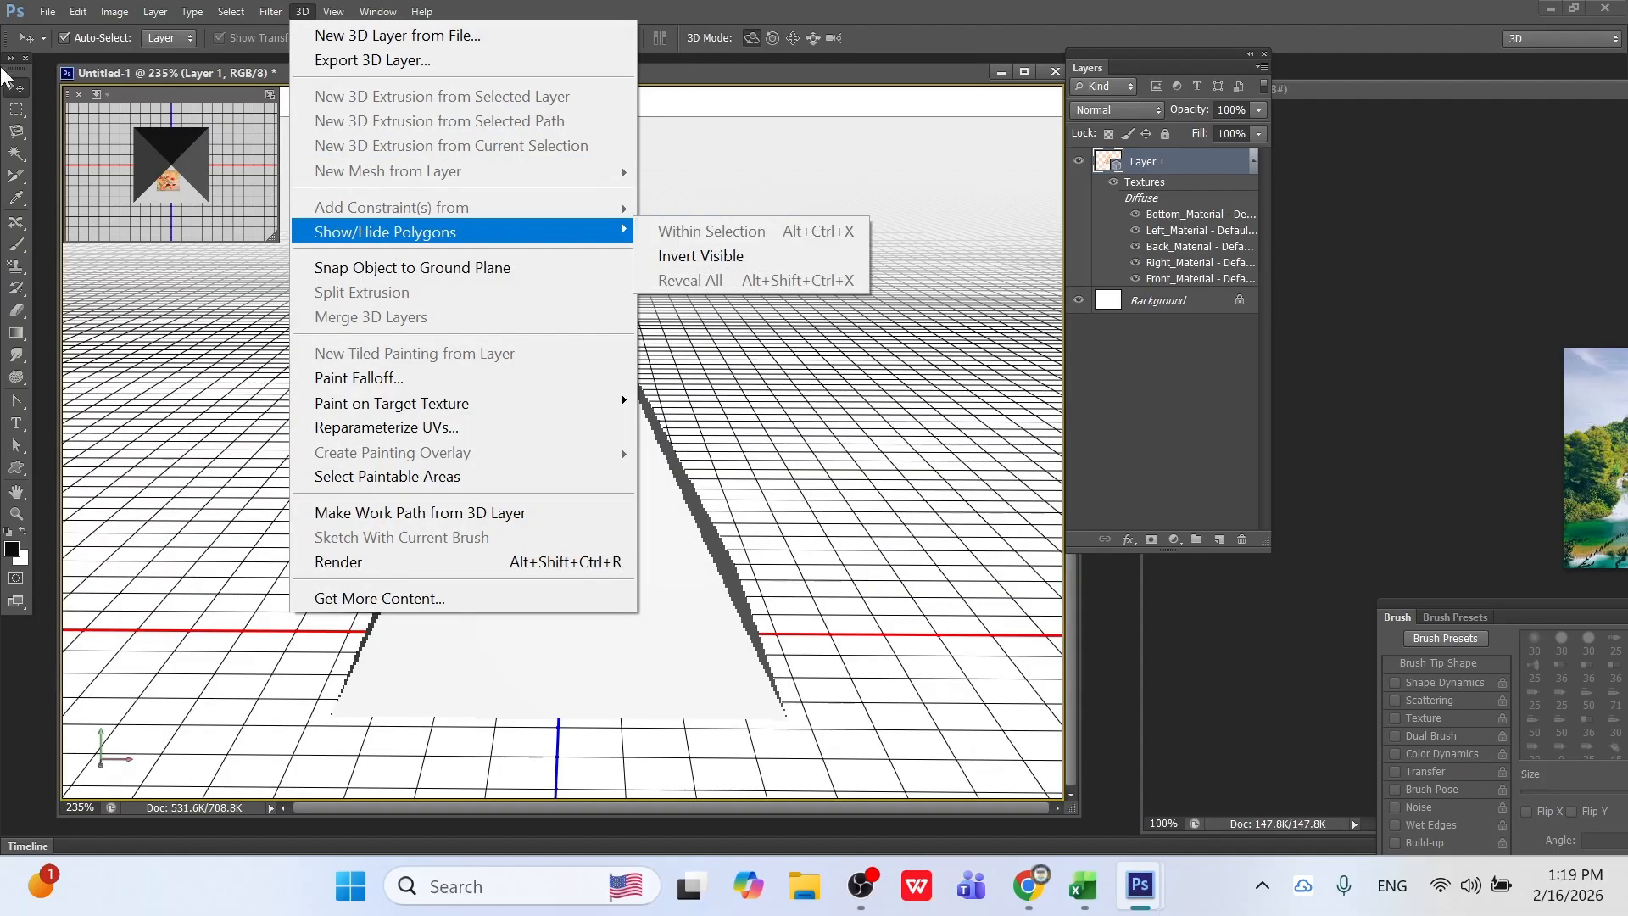
left_click(16, 111)
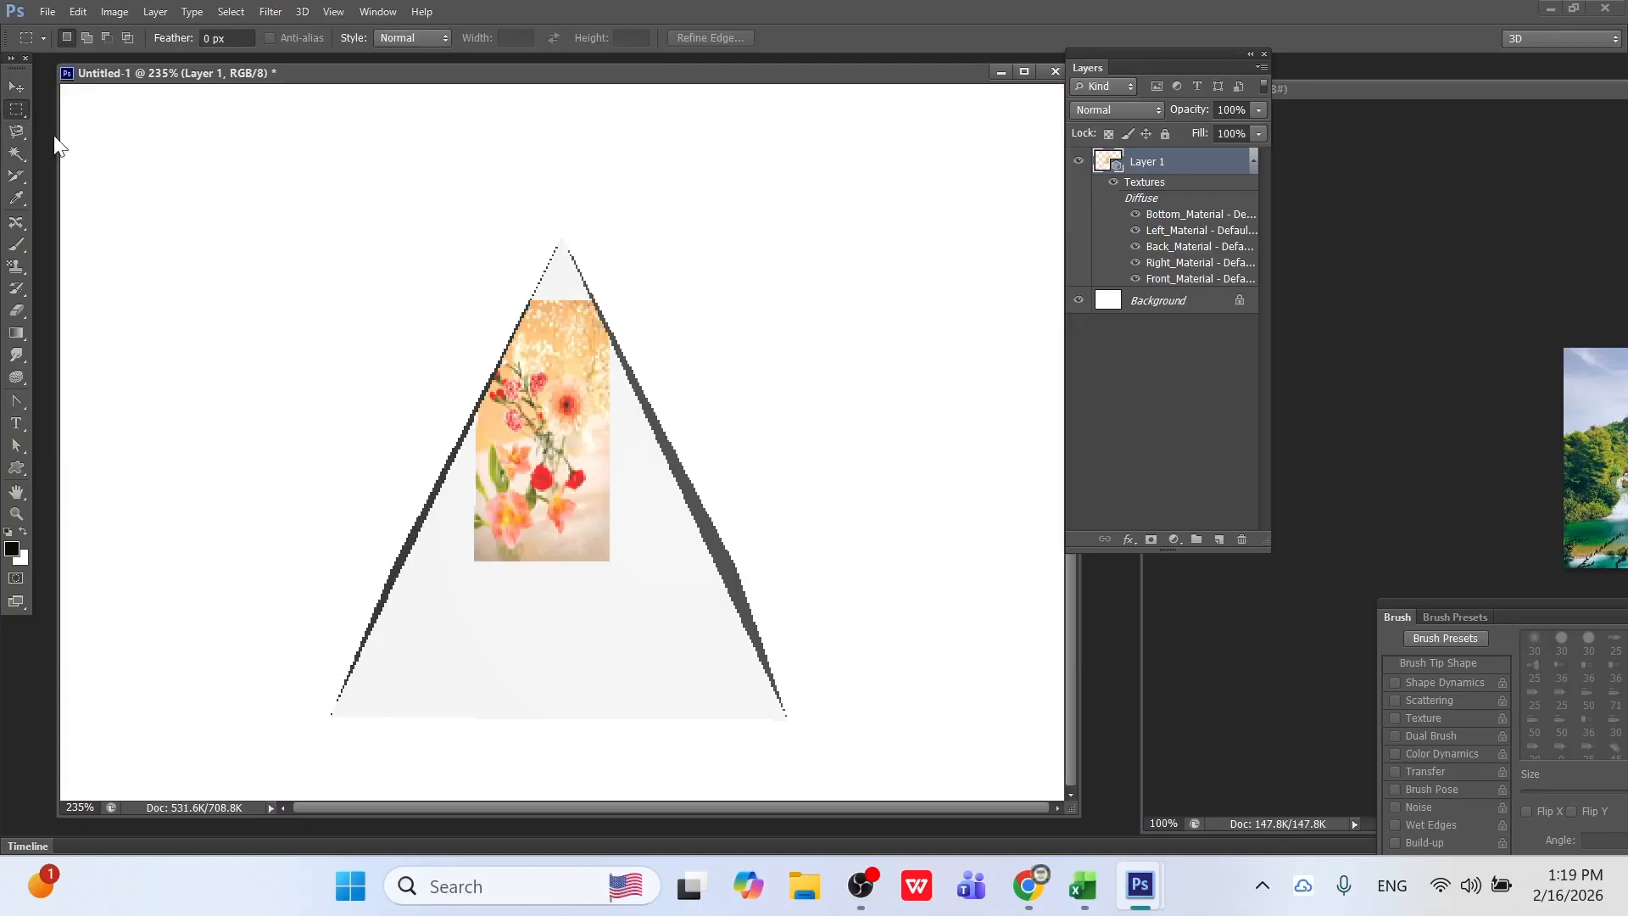
left_click_drag(489, 414, 604, 549)
left_click(302, 12)
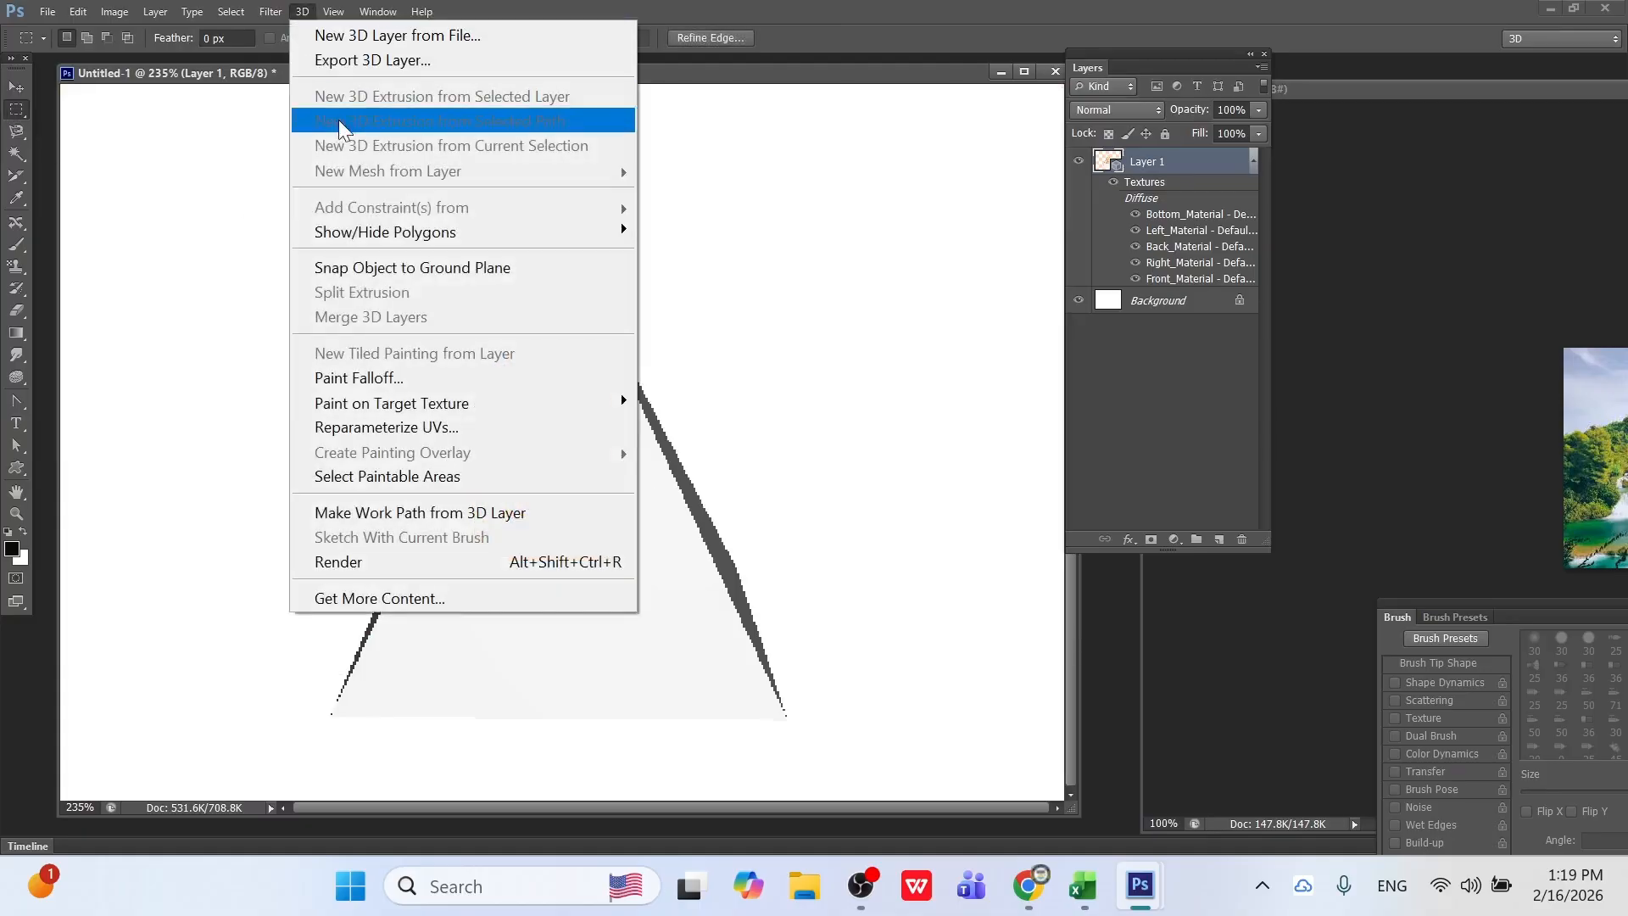
mouse_move(378, 229)
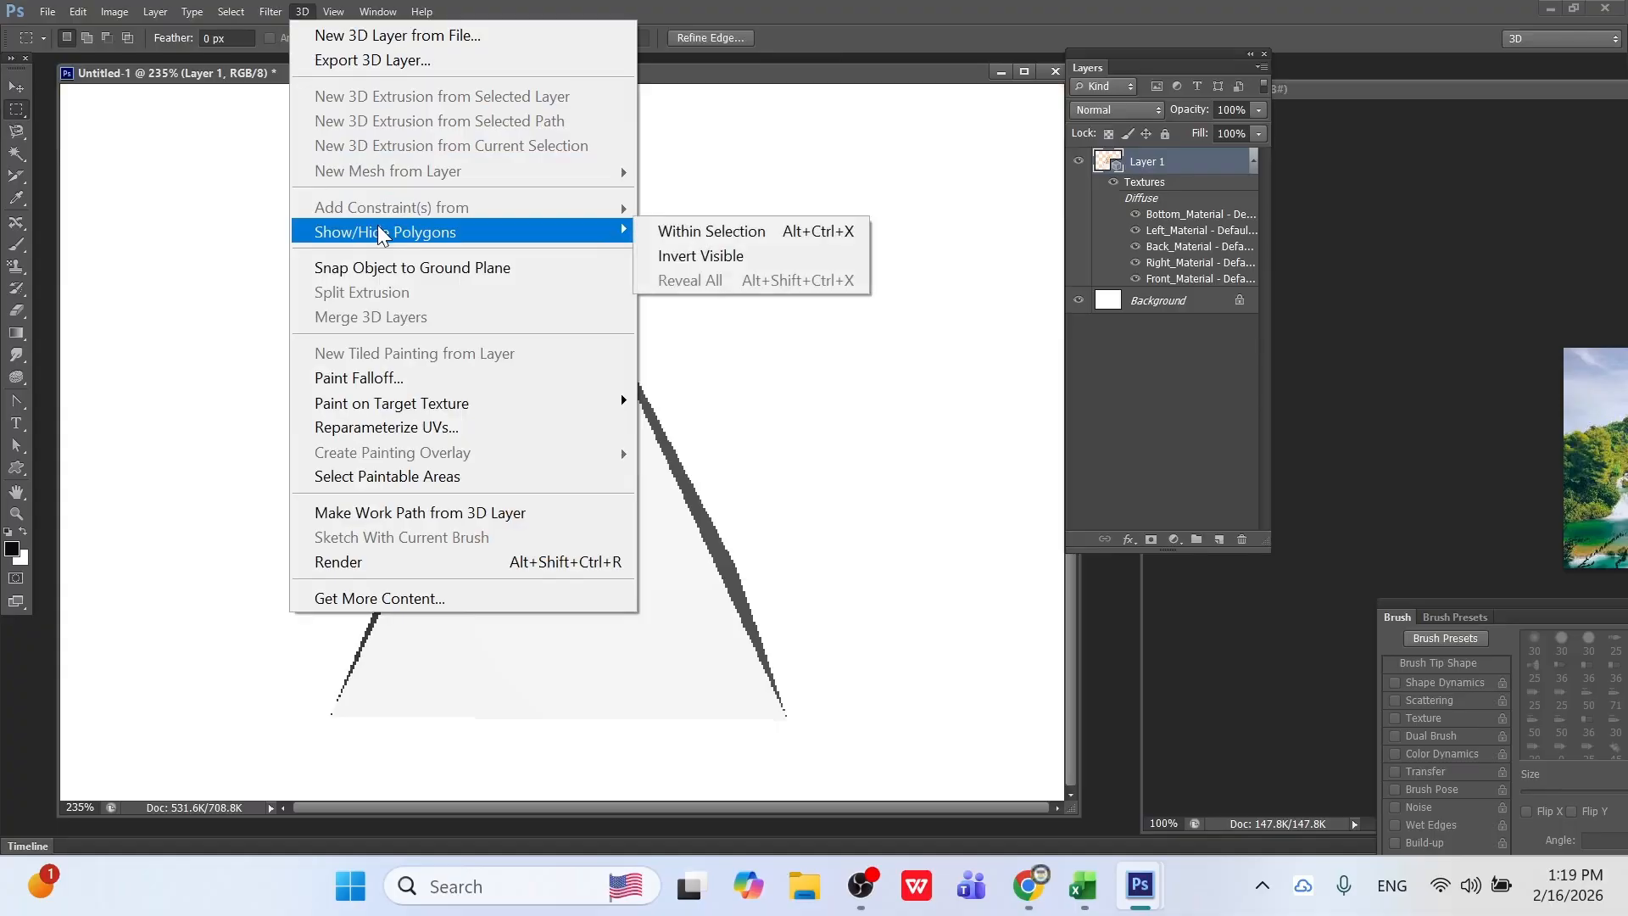
left_click(672, 233)
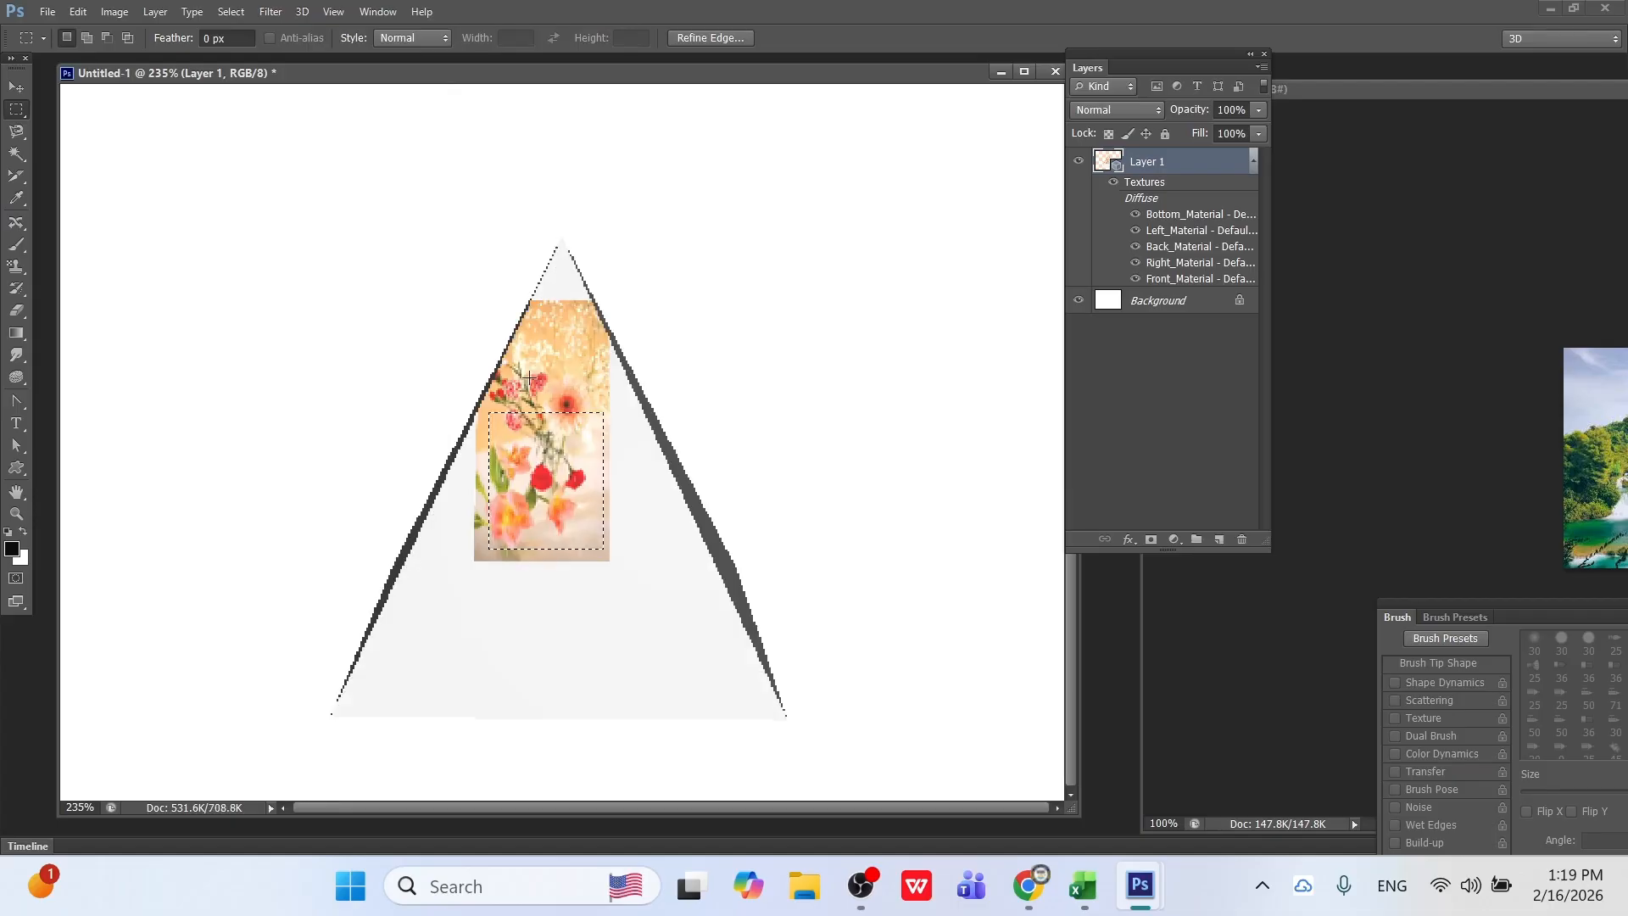
Snap the pyramid to the ground plane and orbit around it with the Move tool.
left_click(298, 11)
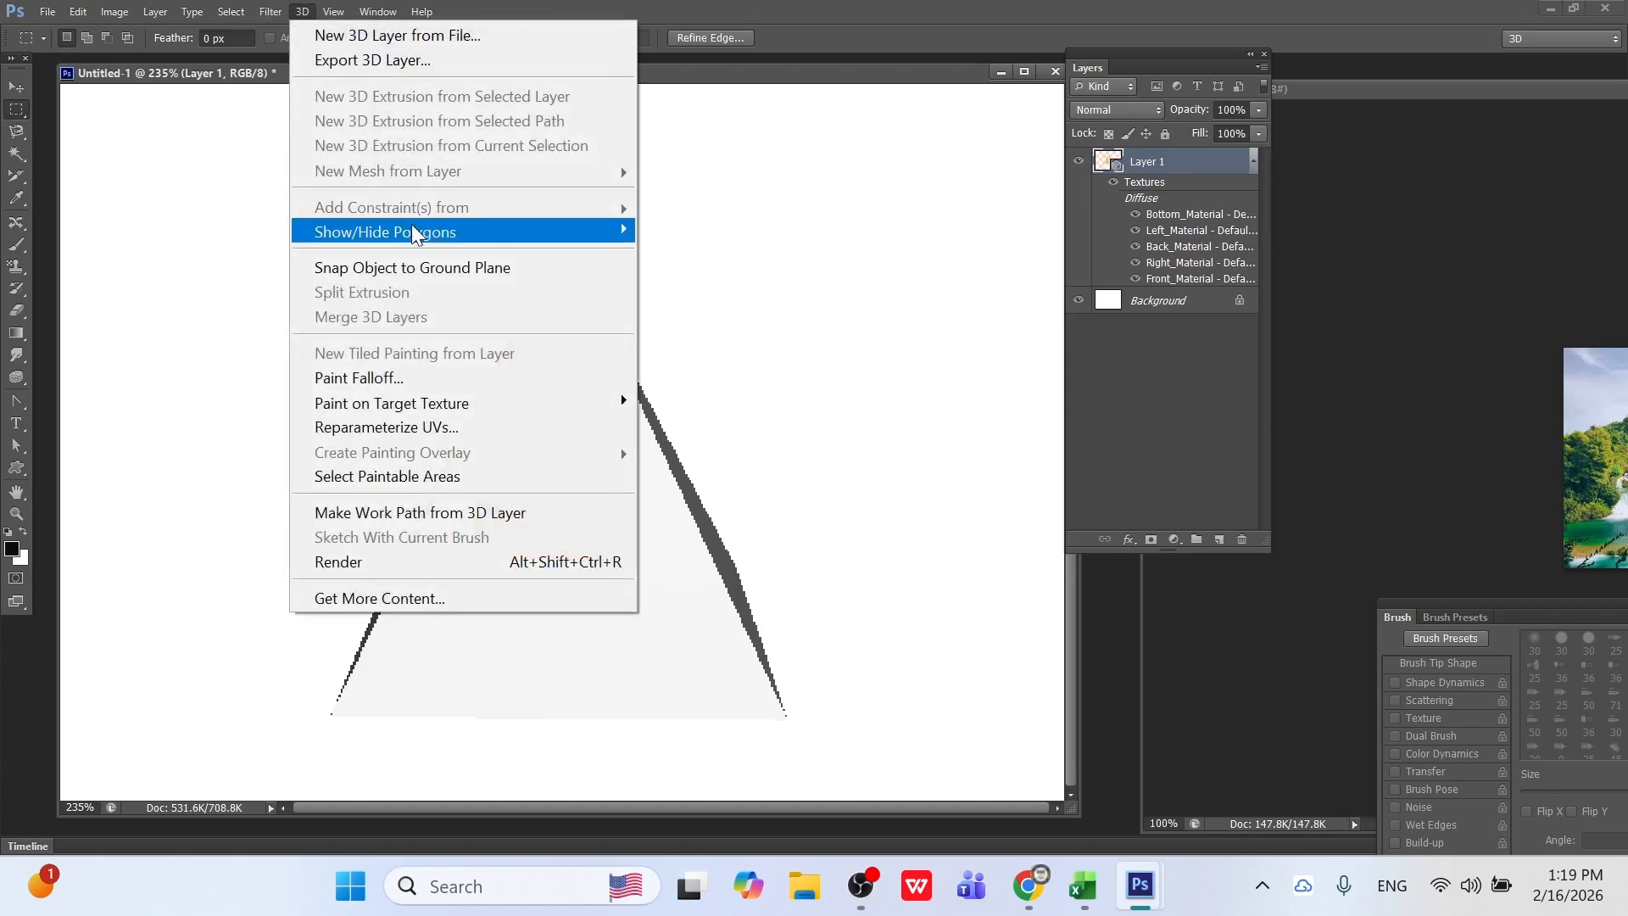
mouse_move(414, 226)
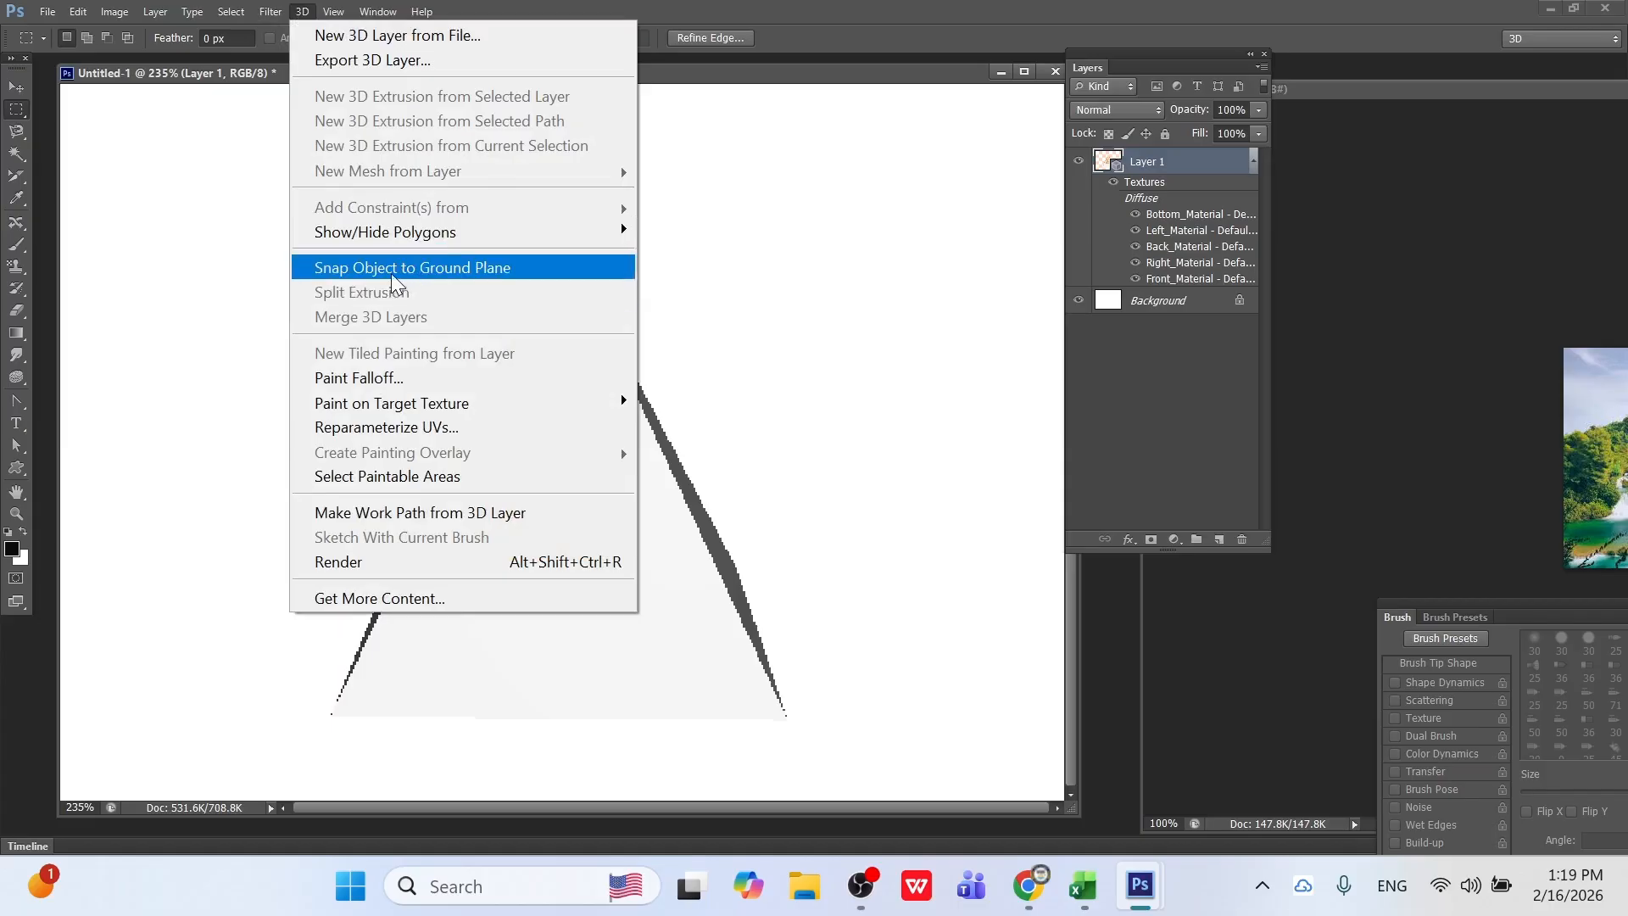
left_click(464, 270)
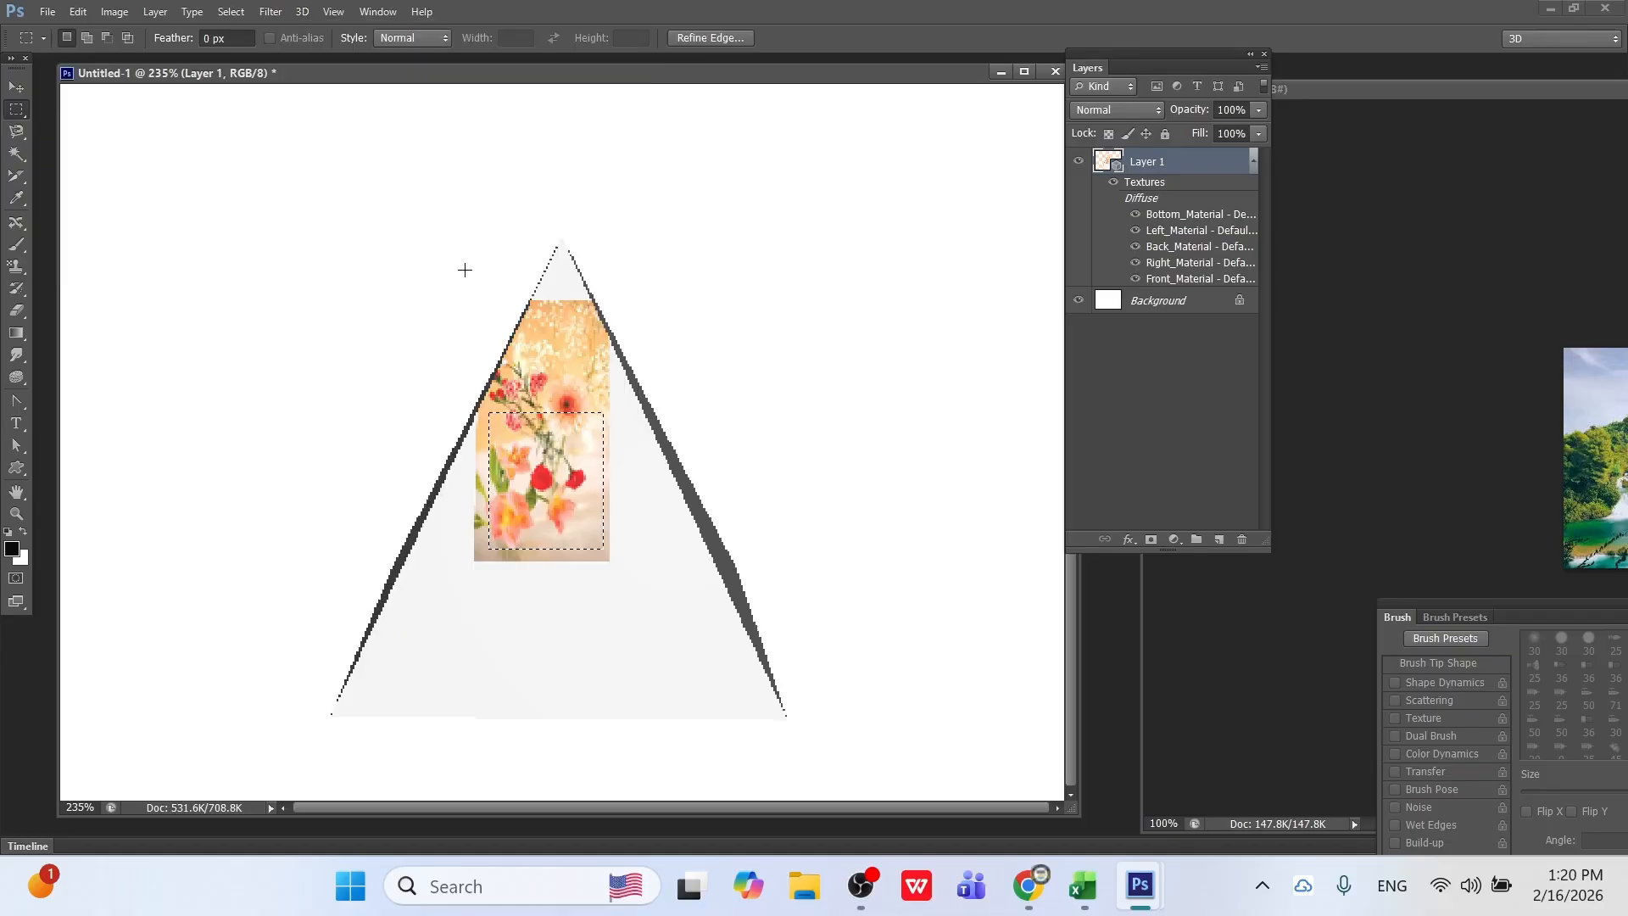
left_click(27, 85)
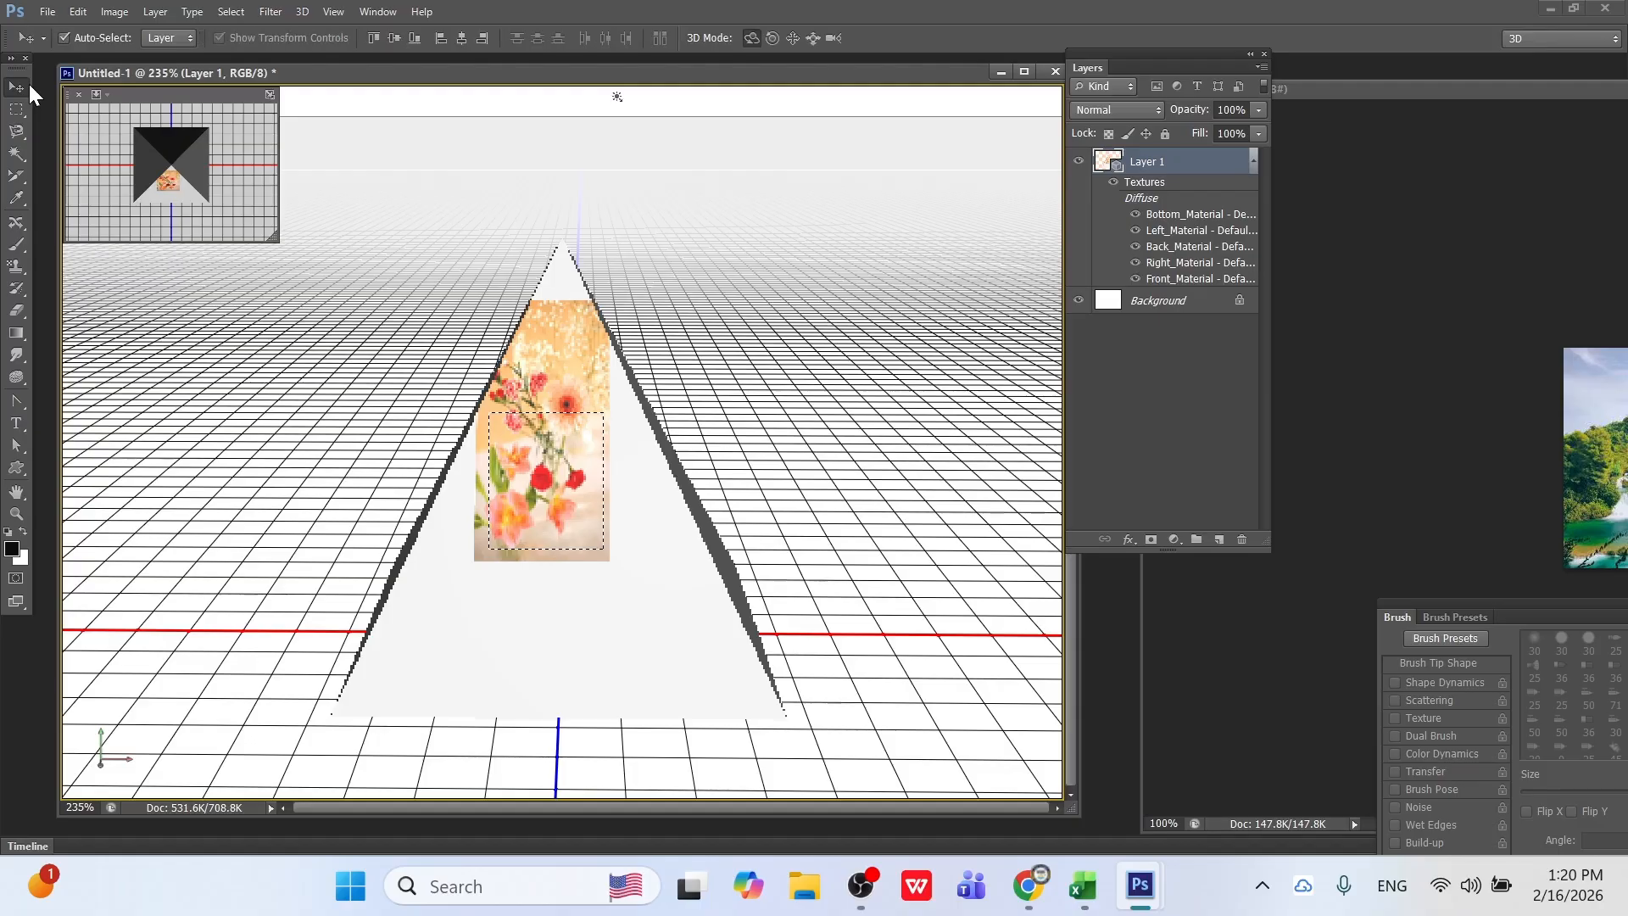
left_click_drag(567, 363, 478, 671)
left_click_drag(545, 628, 709, 600)
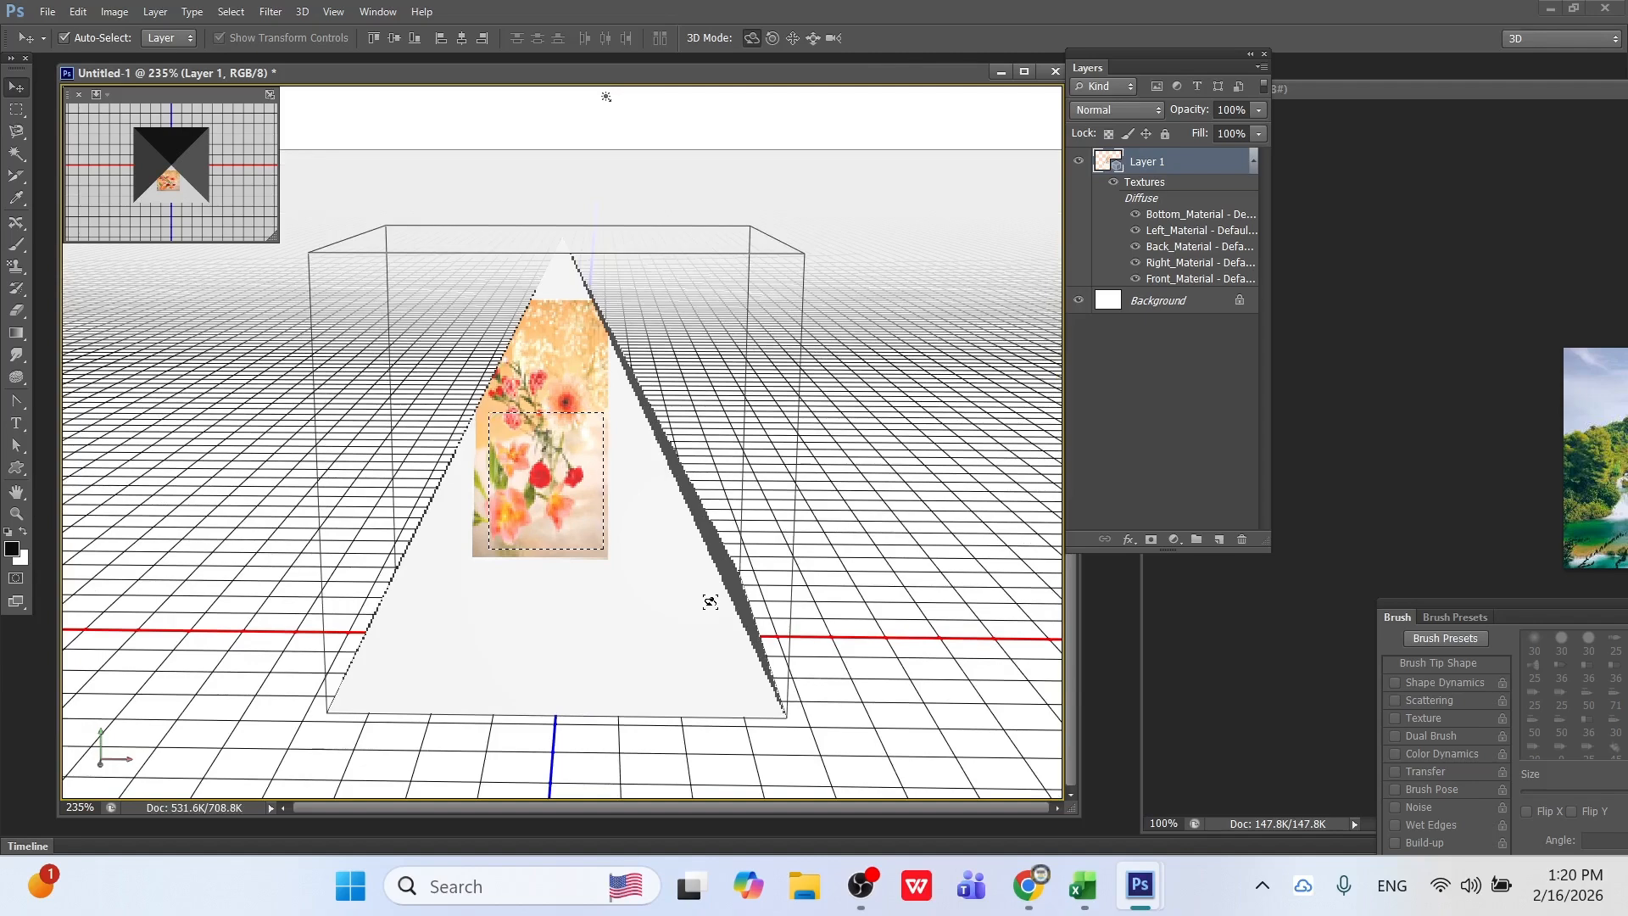
Undo the pyramid mesh and all its edits back to the flat flower photo layer.
left_click(301, 12)
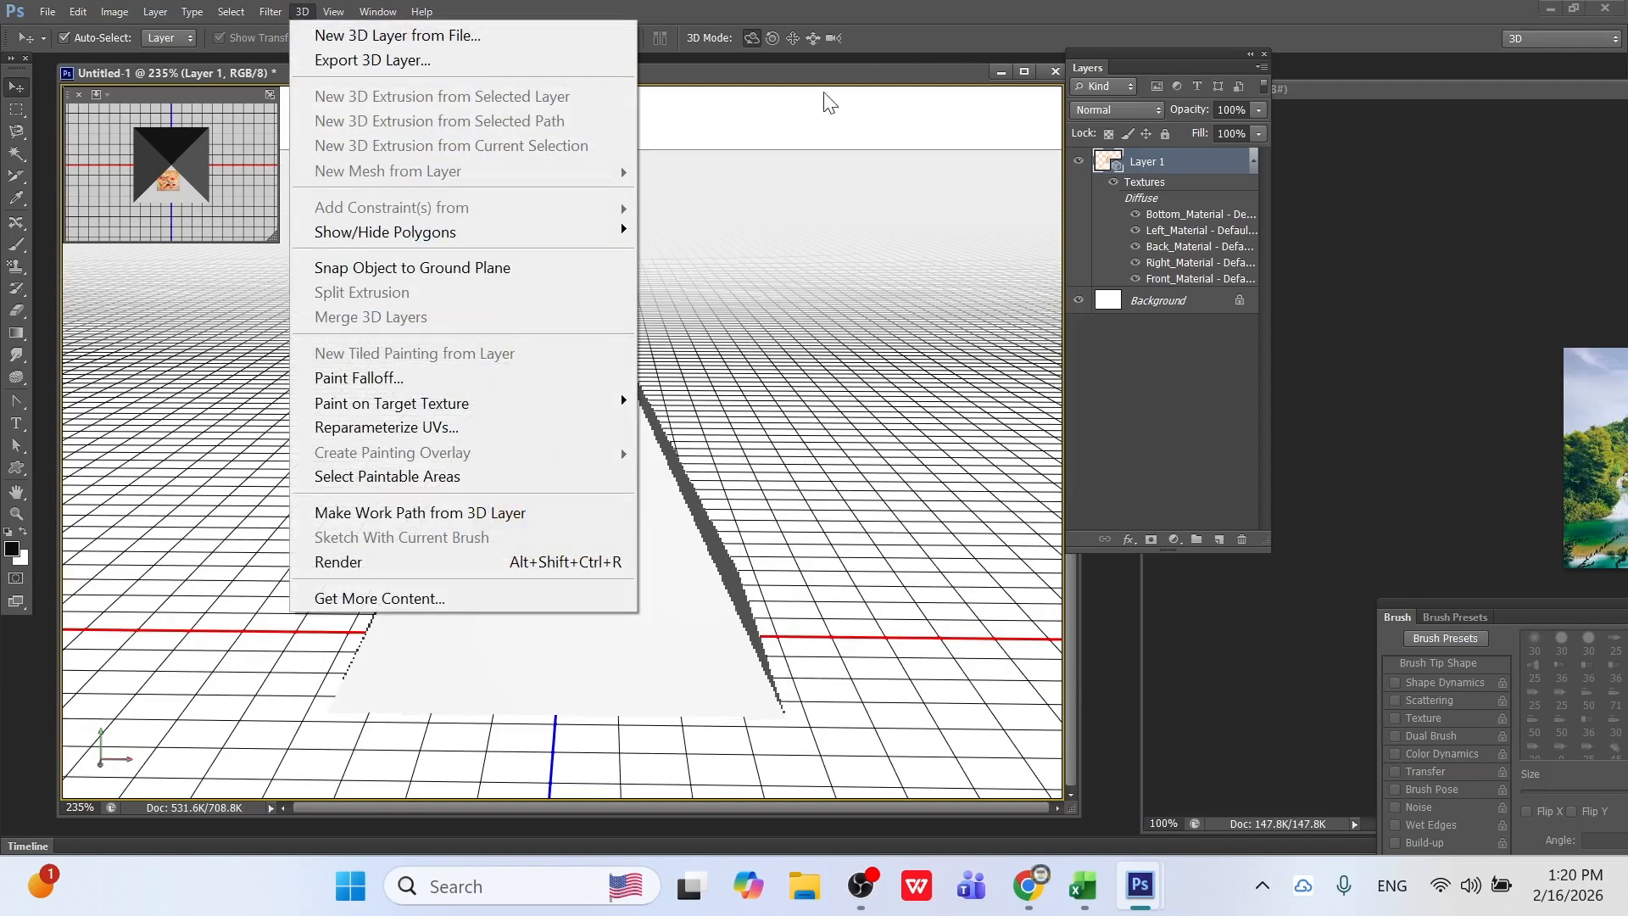
left_click(811, 64)
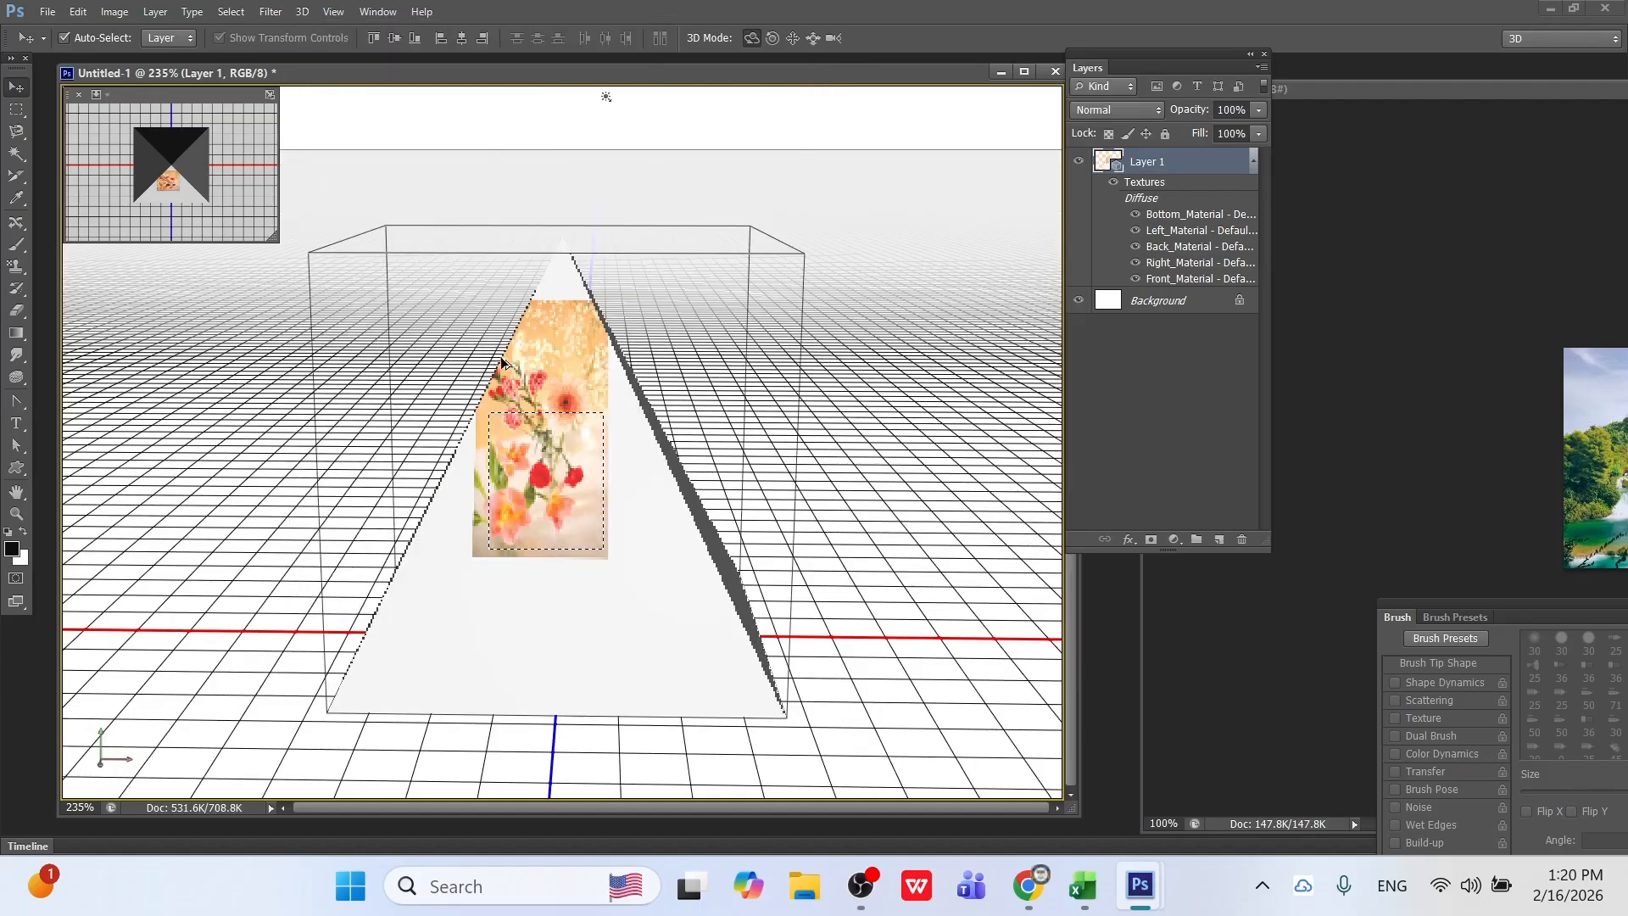
key("ctrl+alt+z")
key("ctrl+alt+z")
key("ctrl+alt+z")
key("ctrl+alt+z")
key("ctrl+alt+z")
key("ctrl+alt+z")
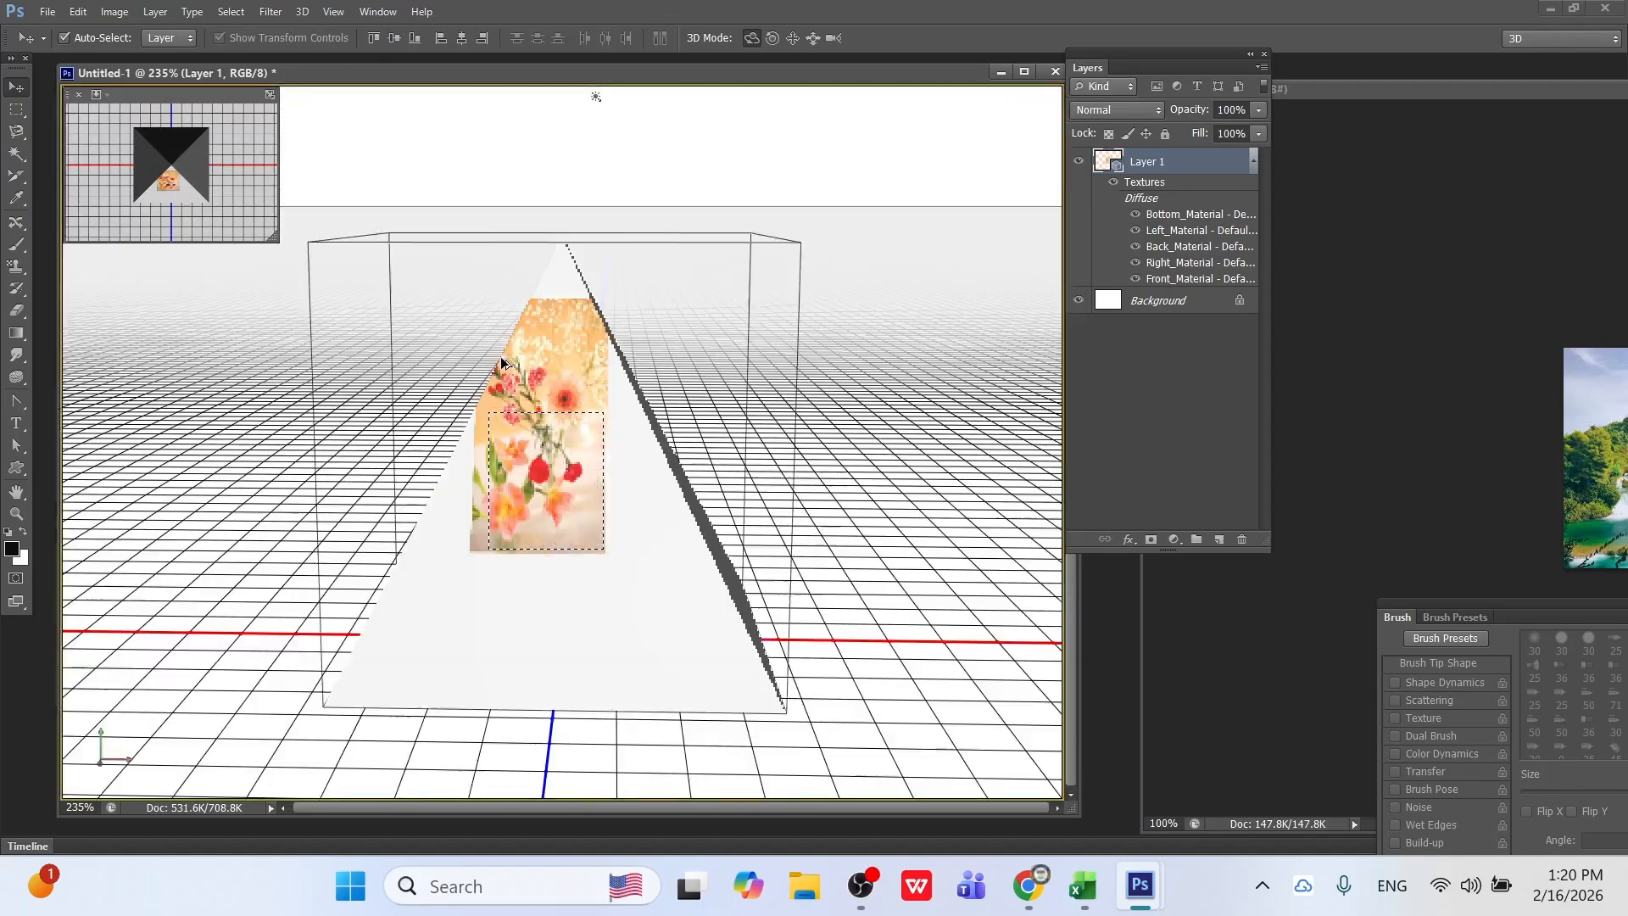
key("ctrl+alt+z")
key("ctrl+alt+z")
key("ctrl+alt+z")
key("ctrl+alt+z")
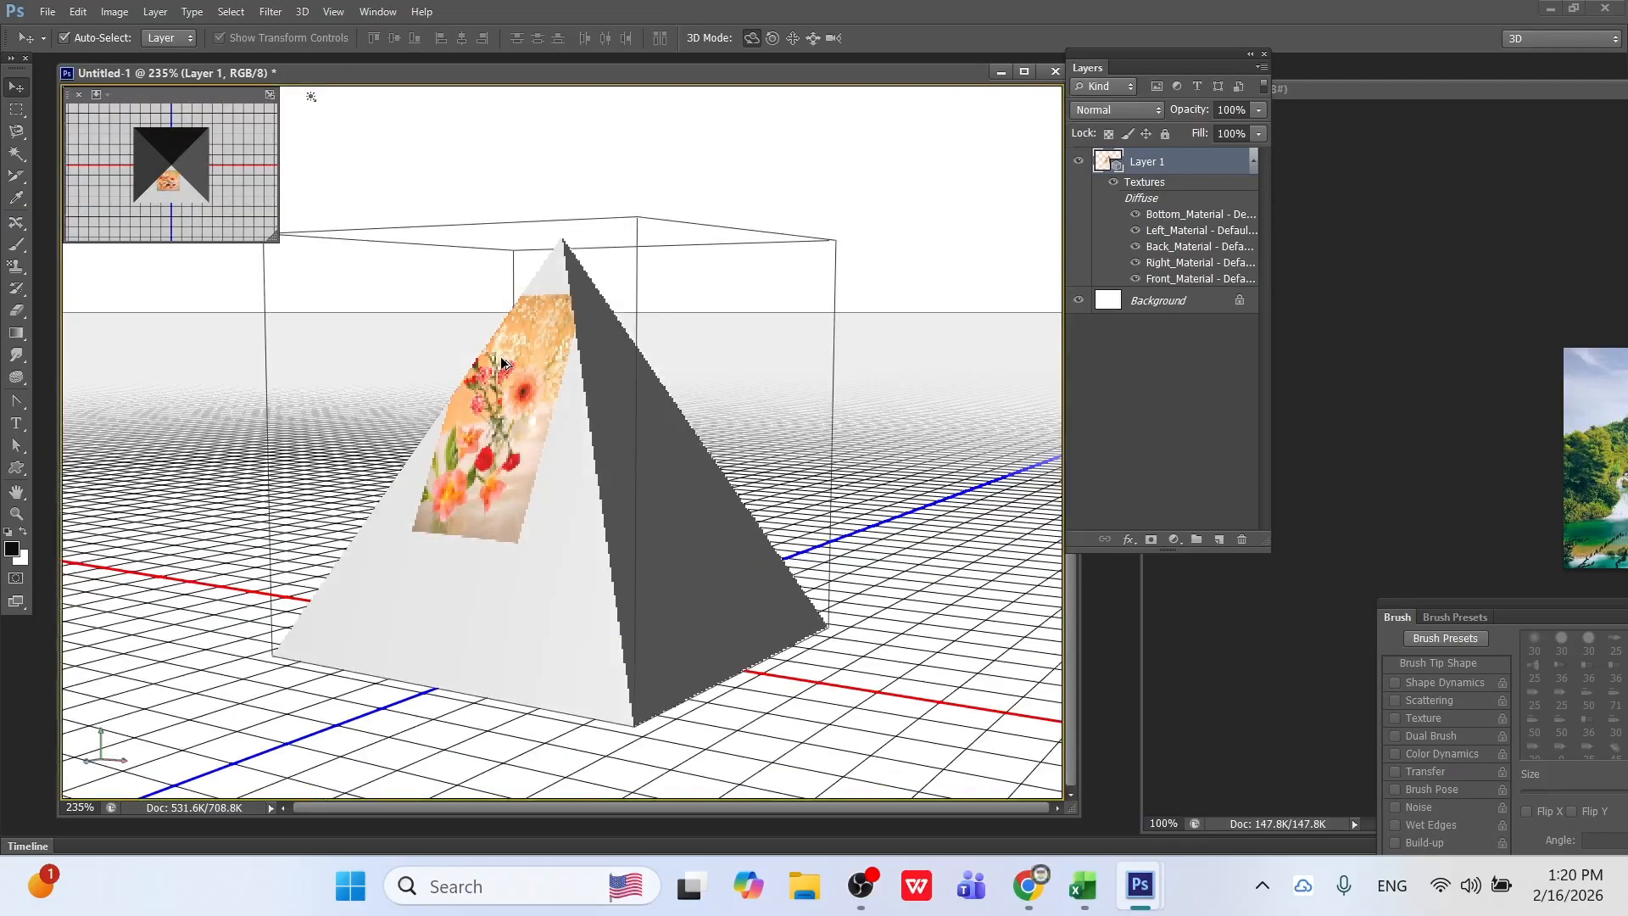
key("ctrl+alt+z")
key("ctrl+alt+z")
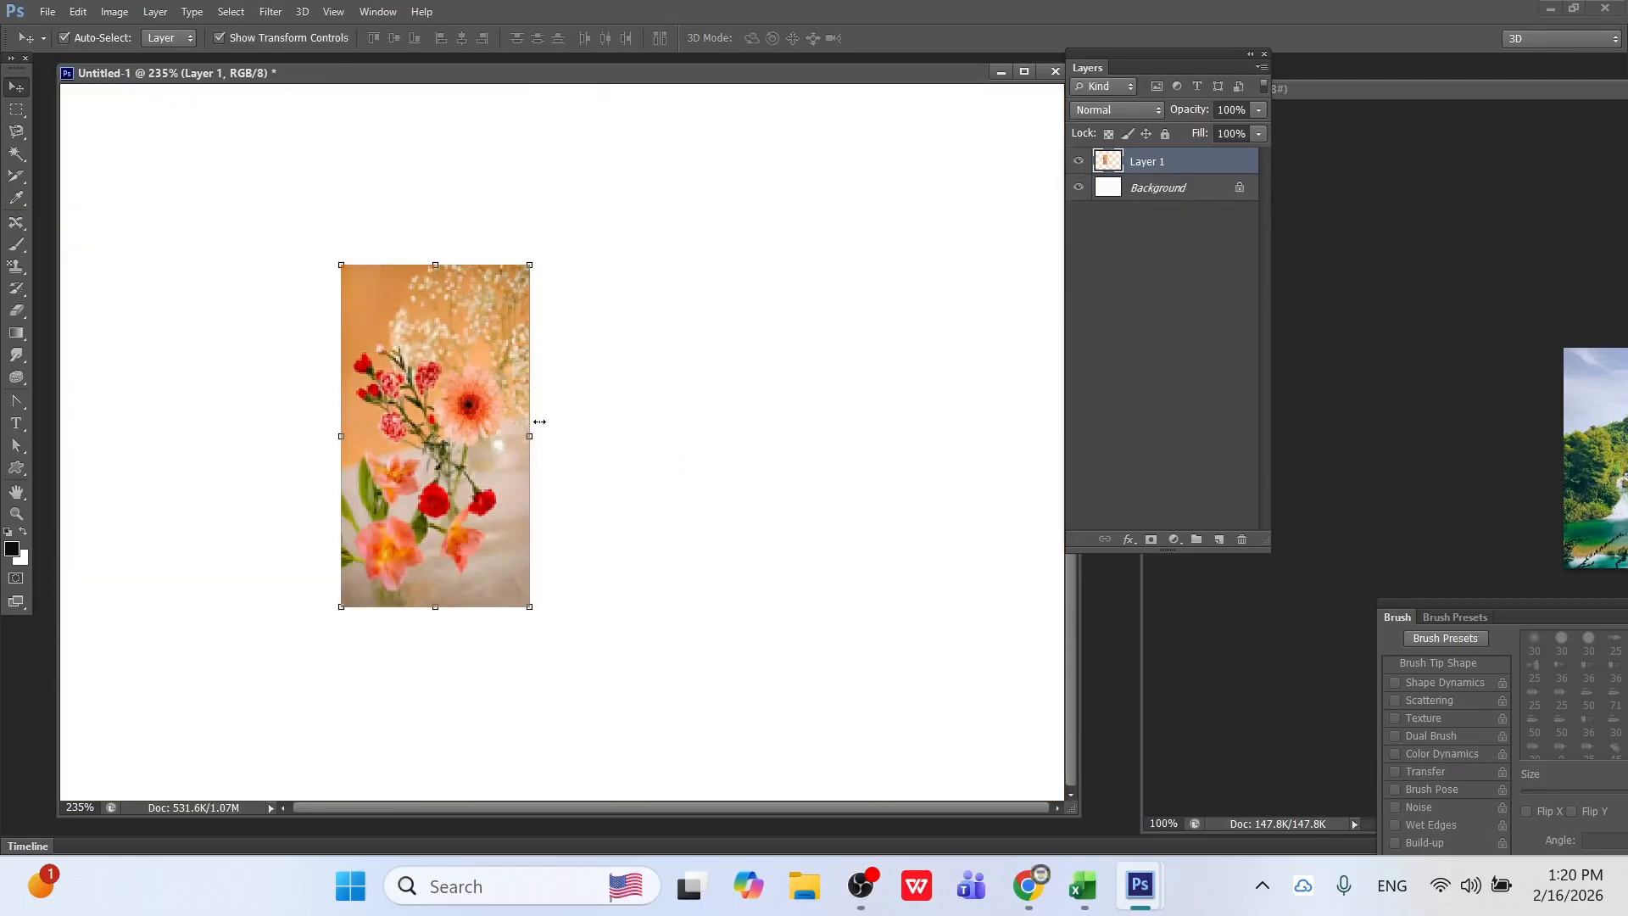
Widen the flower photo to 117.89%, place it near the canvas's left edge, and create a 3D extrusion from its layer.
left_click_drag(537, 434, 352, 451)
left_click(303, 12)
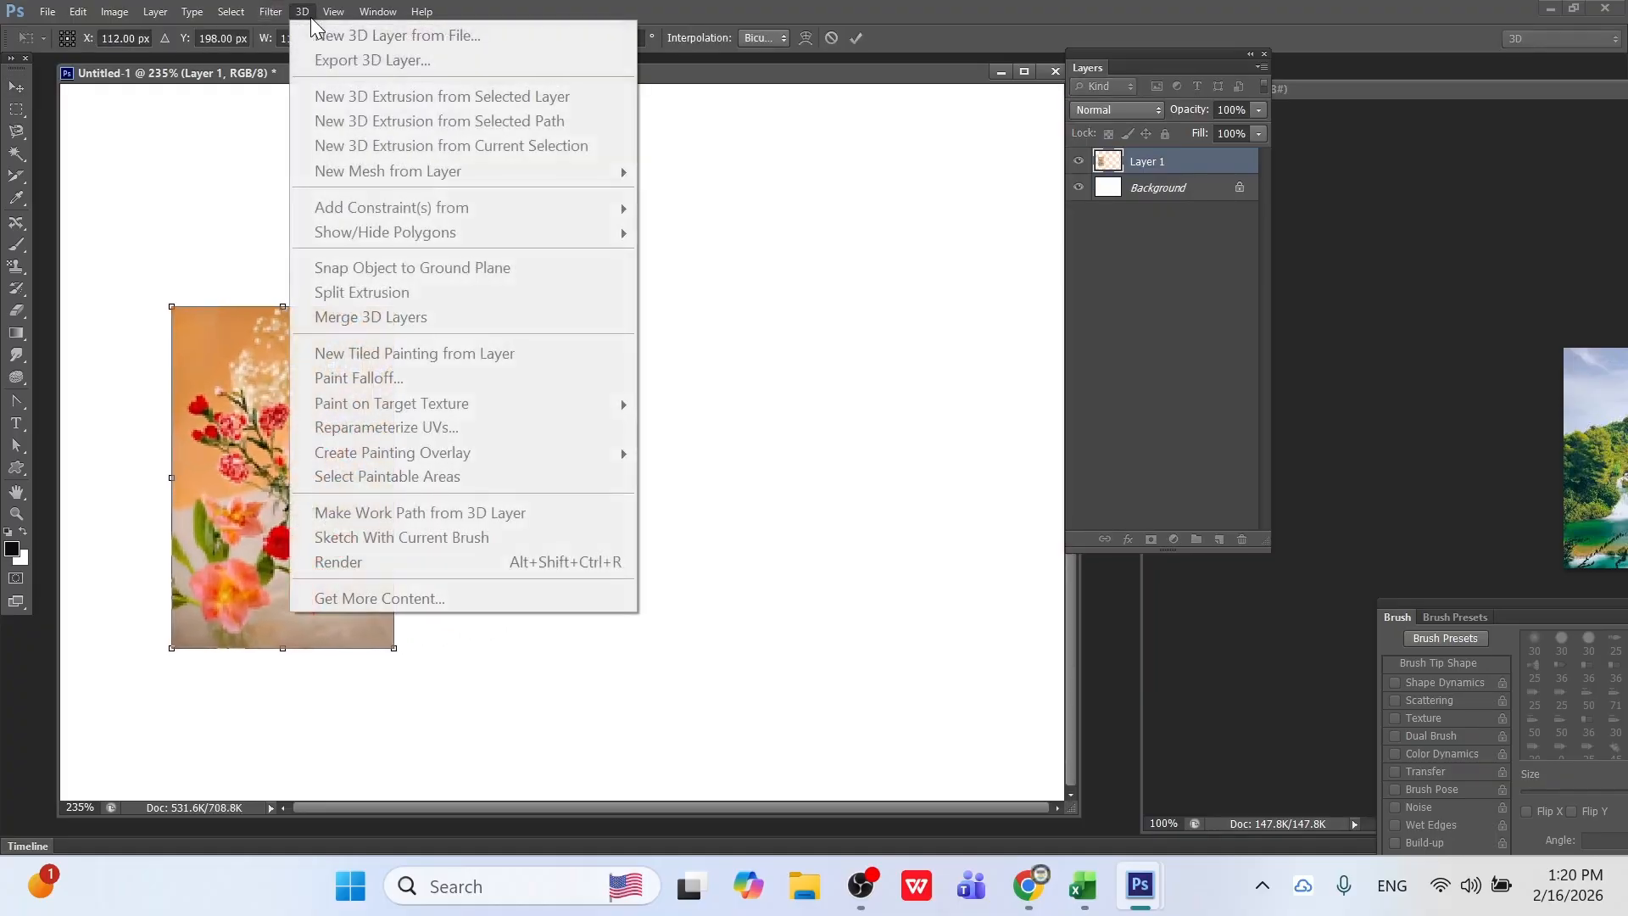
left_click(132, 141)
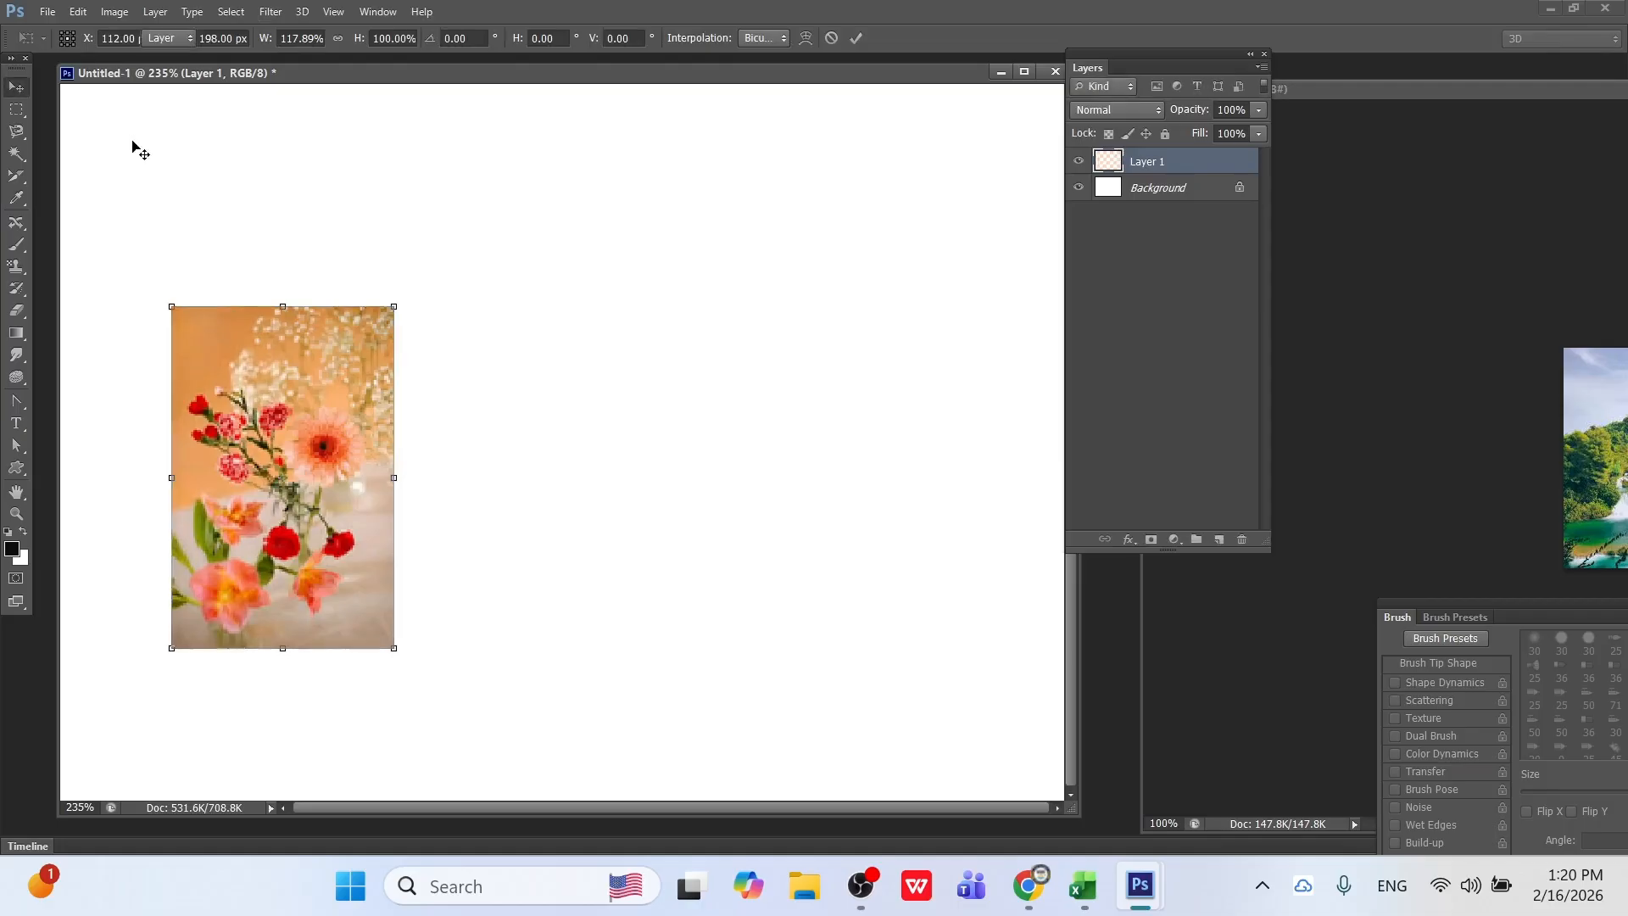
key("Return")
left_click(302, 12)
left_click(346, 96)
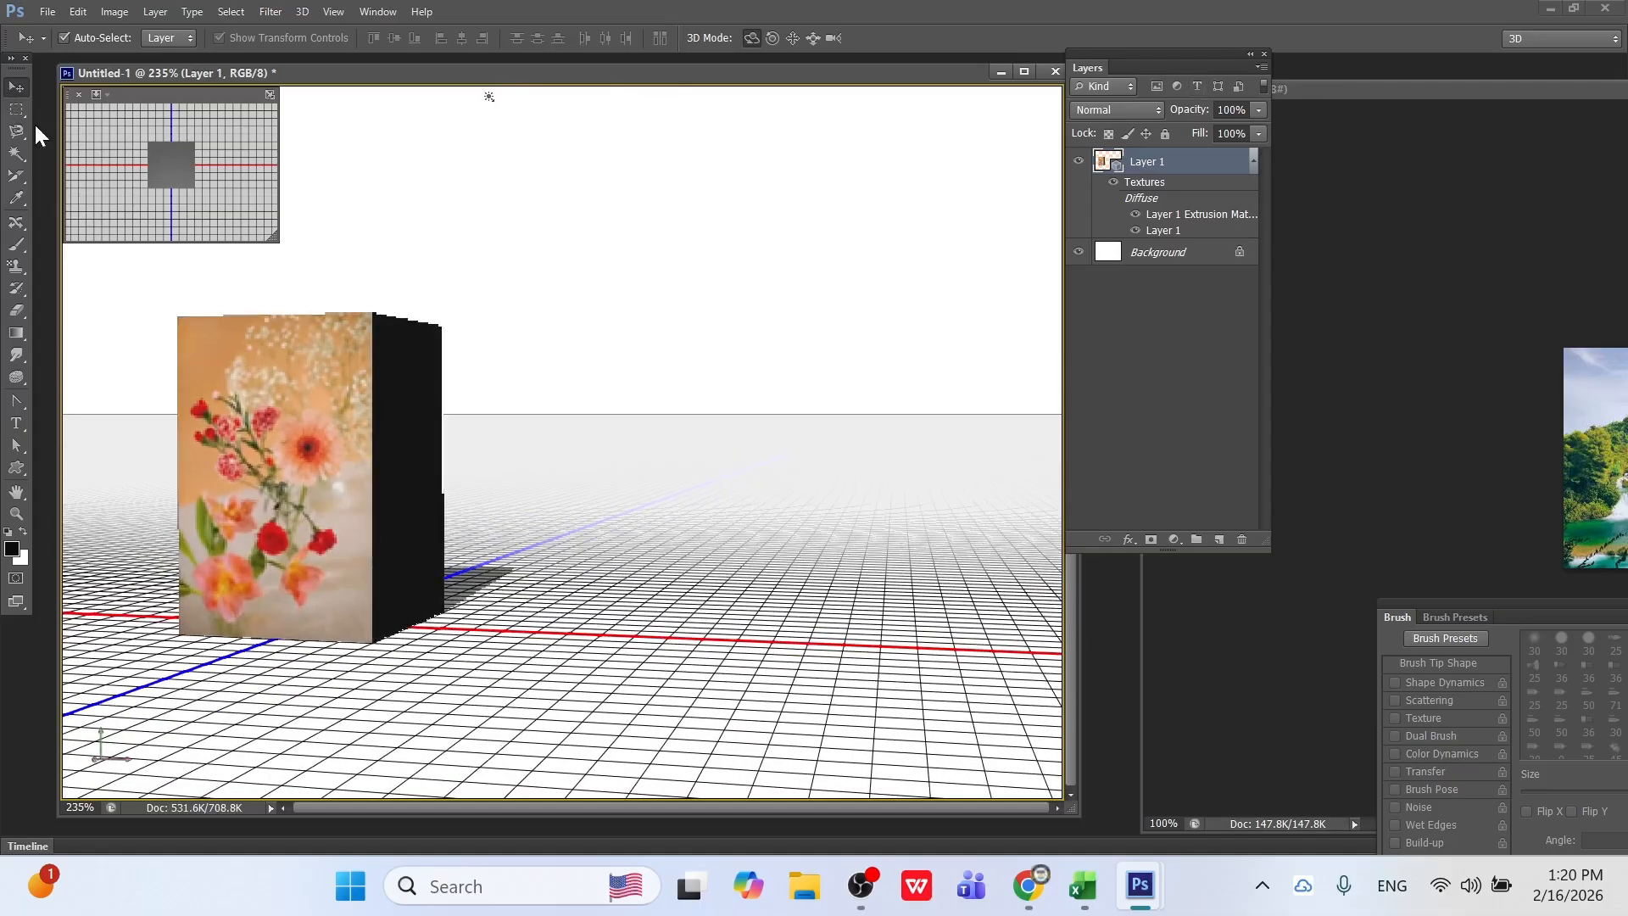
left_click(16, 110)
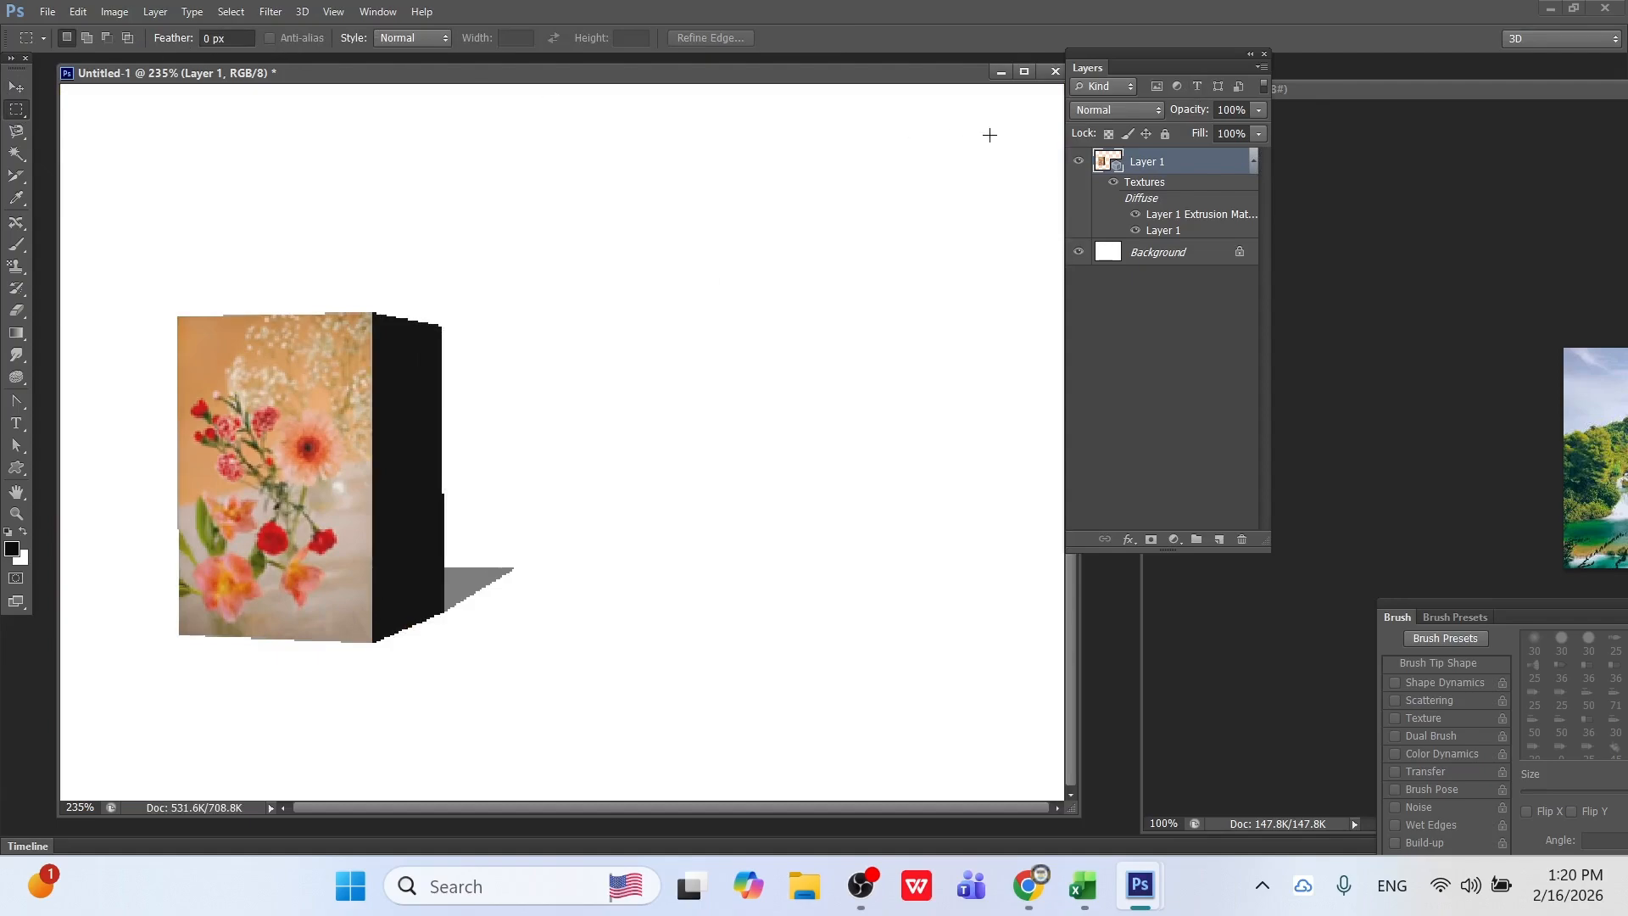
key("v")
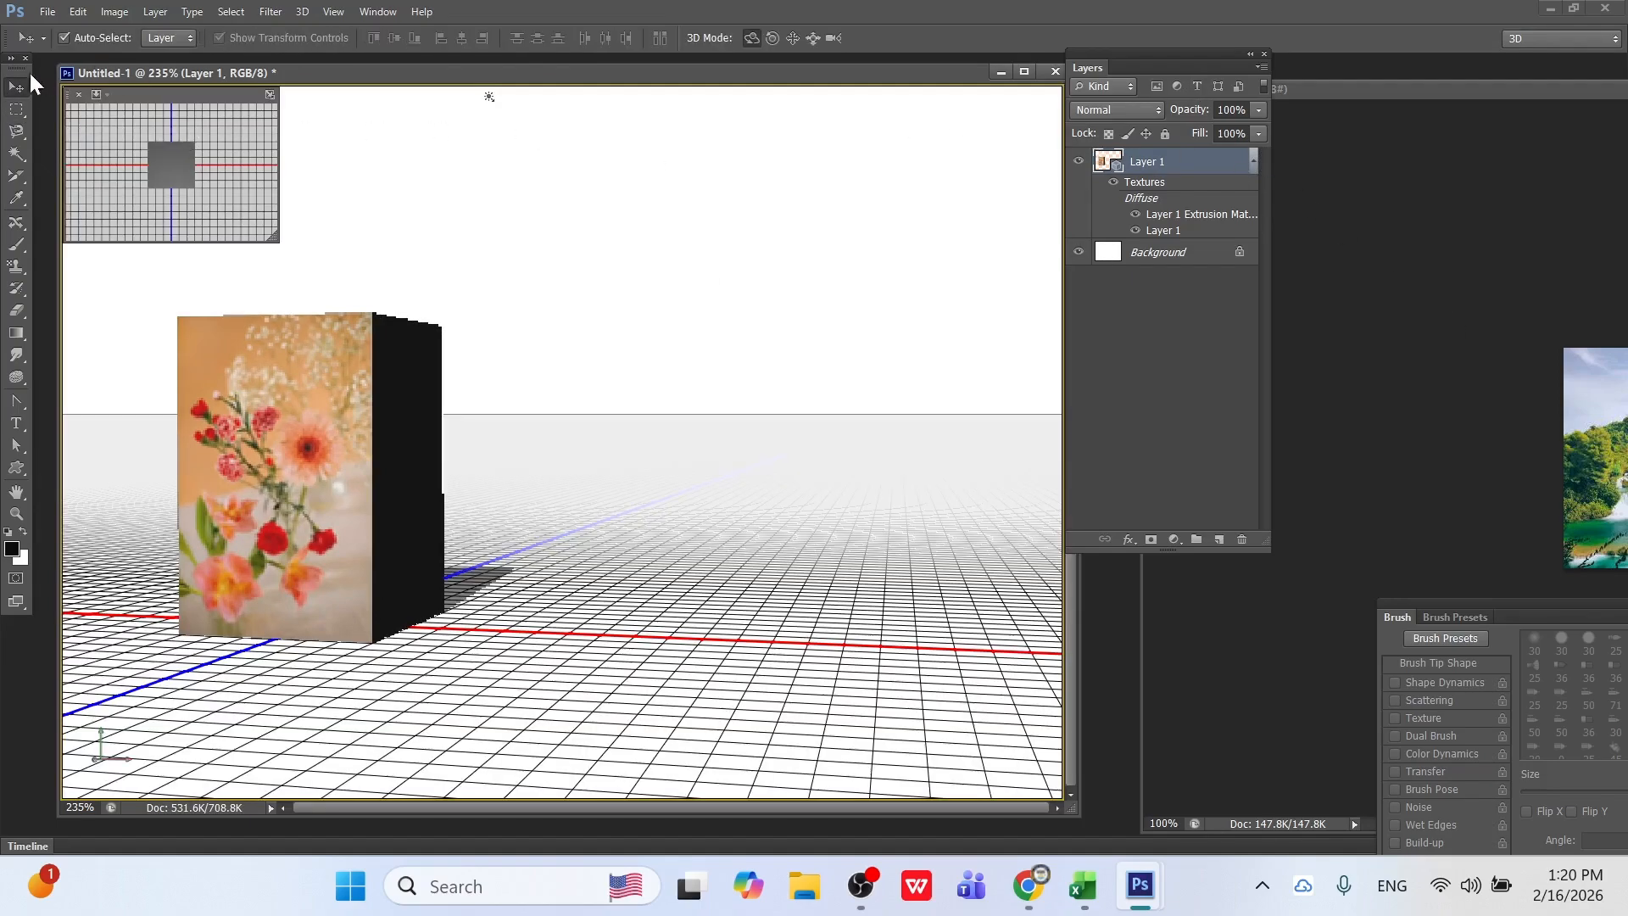
left_click(16, 109)
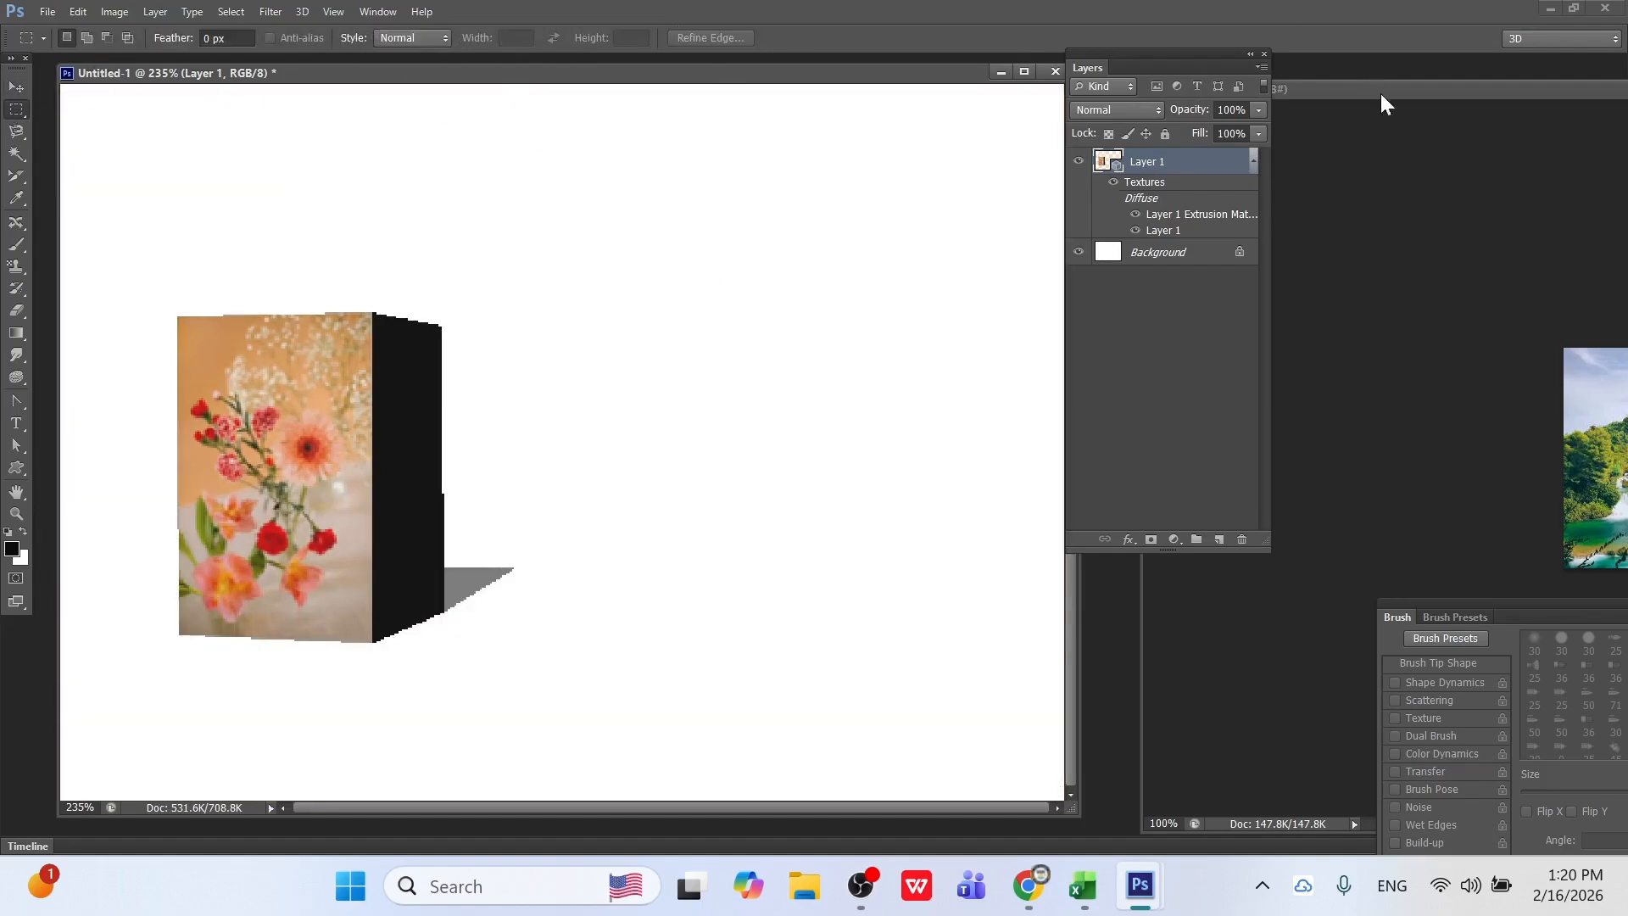
left_click_drag(1627, 439, 885, 390)
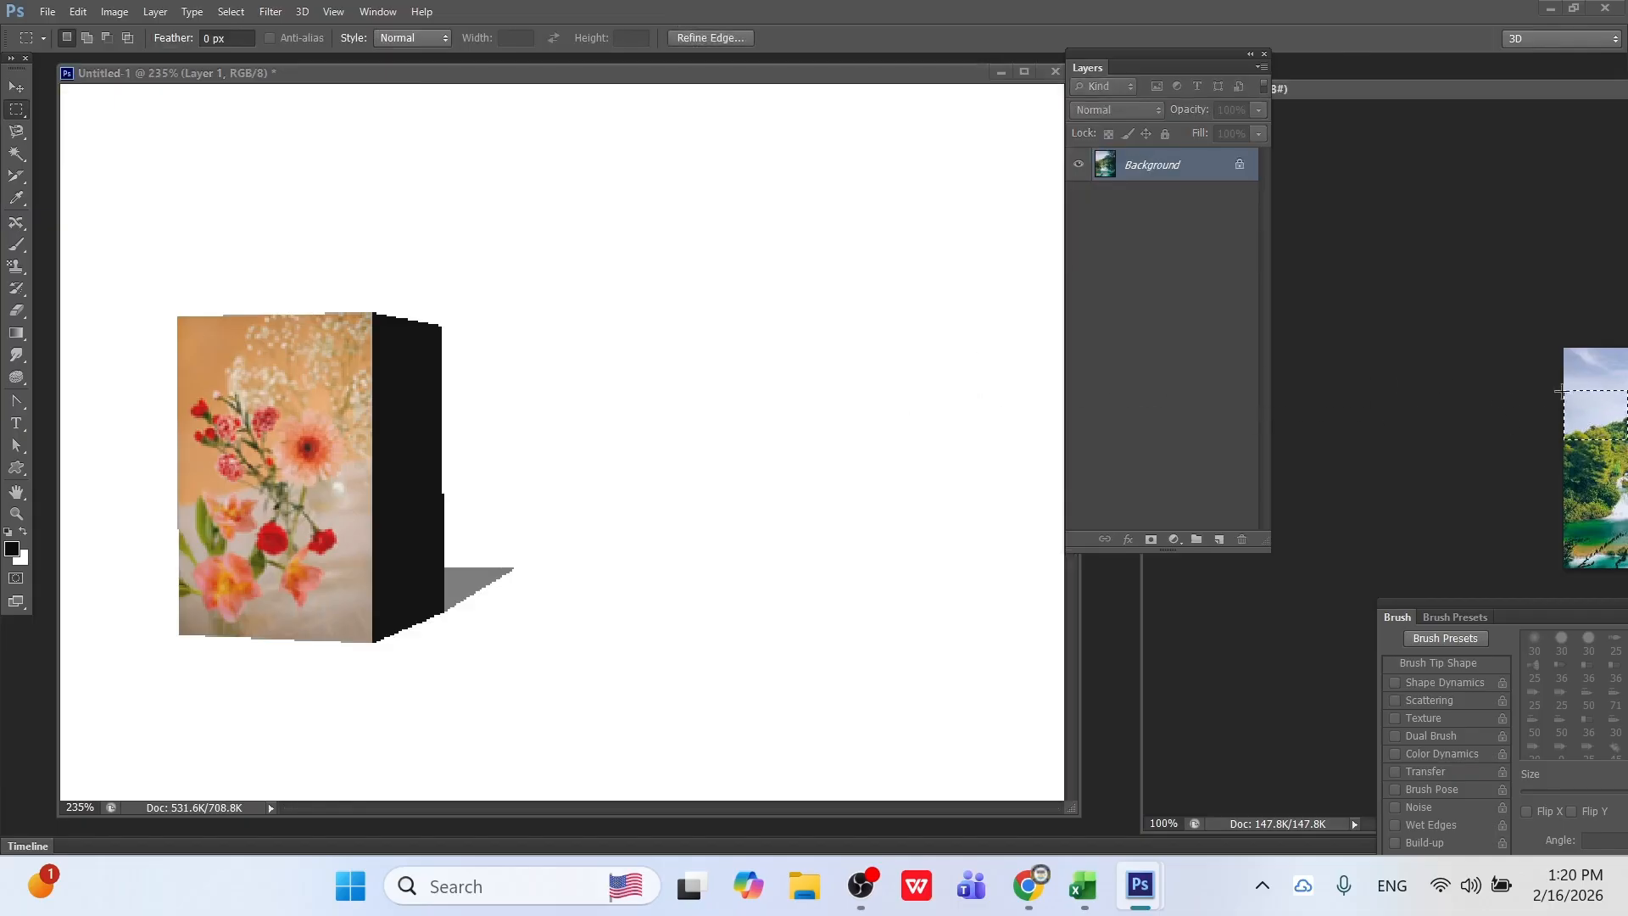
key("ctrl+d")
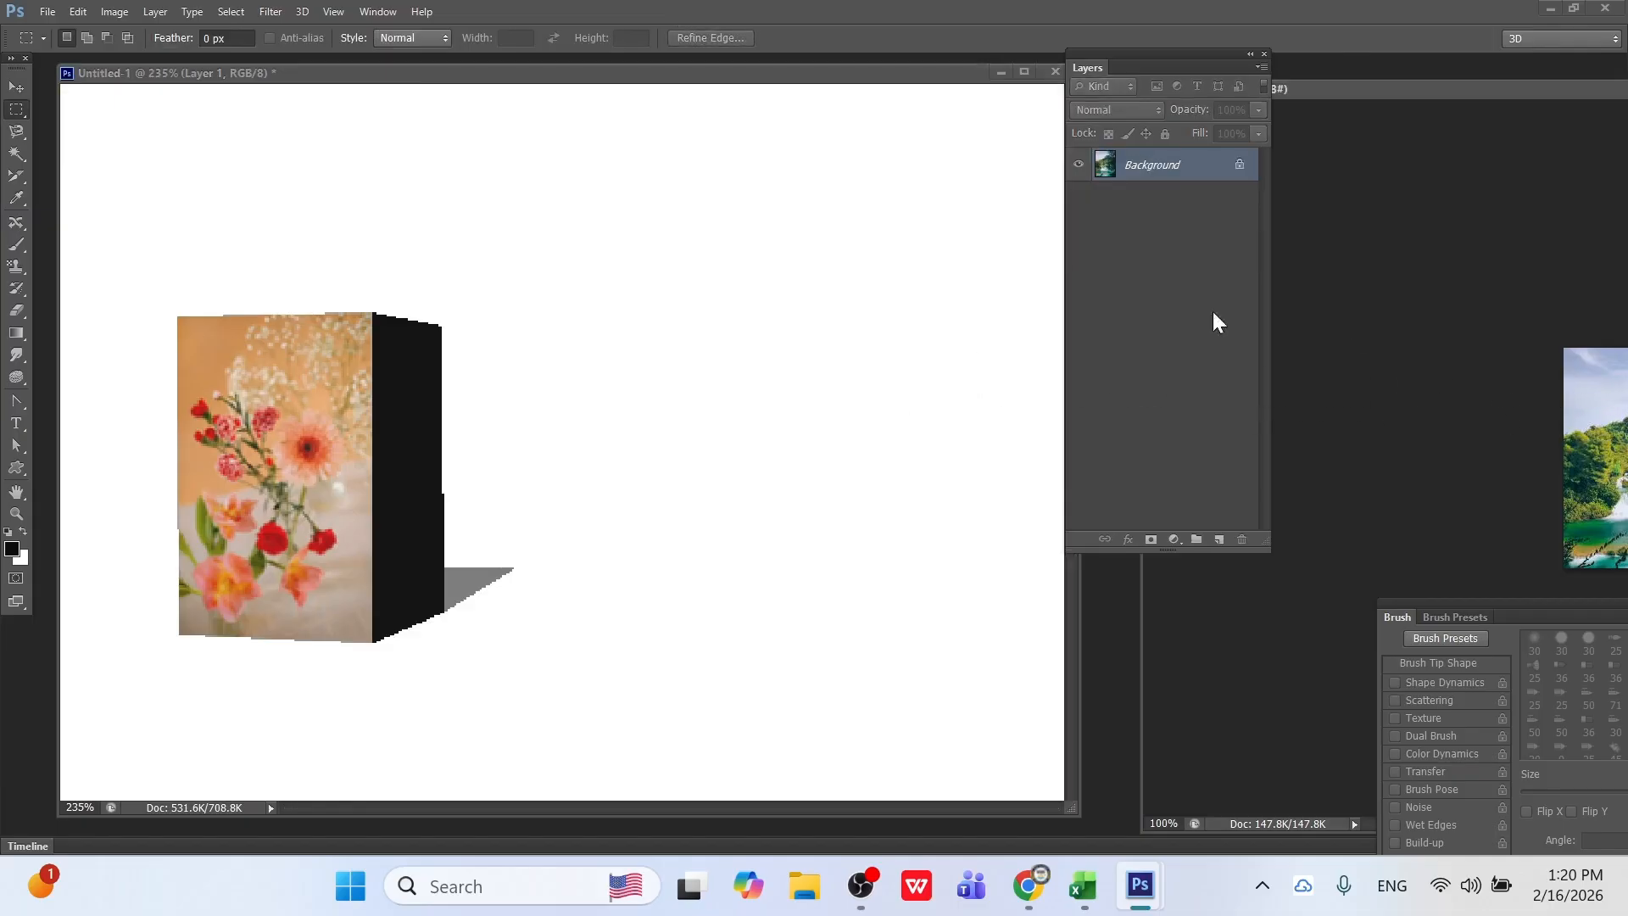
Copy the waterfall photo into the flower document beside the extruded box and scale it down to 68.85% height.
left_click(20, 85)
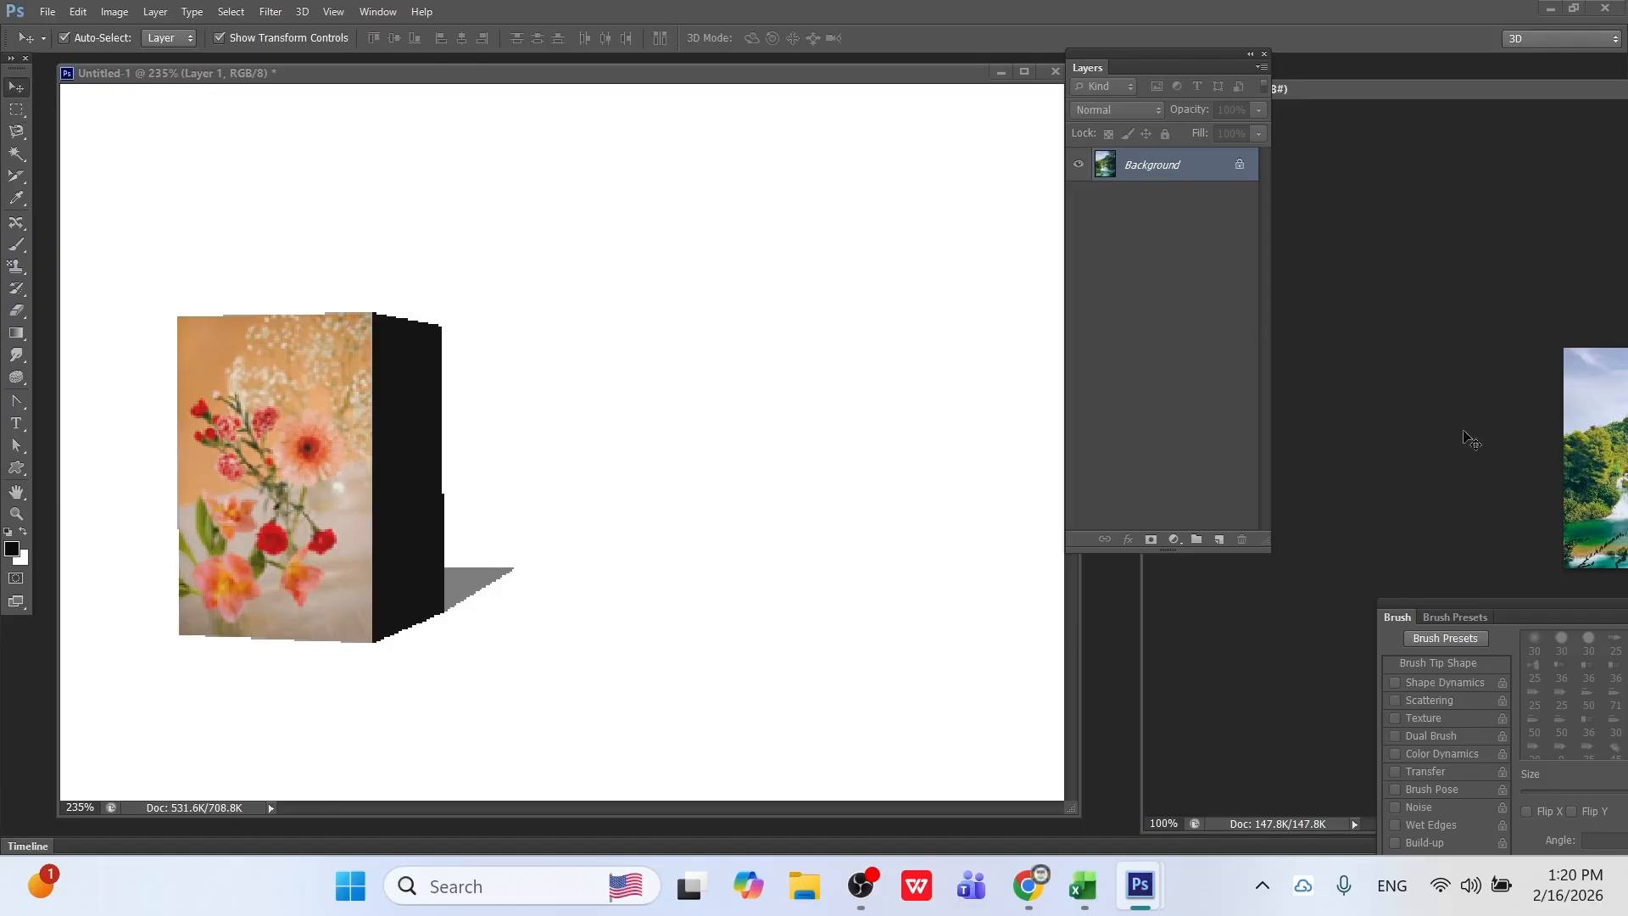
left_click_drag(1622, 443, 746, 424)
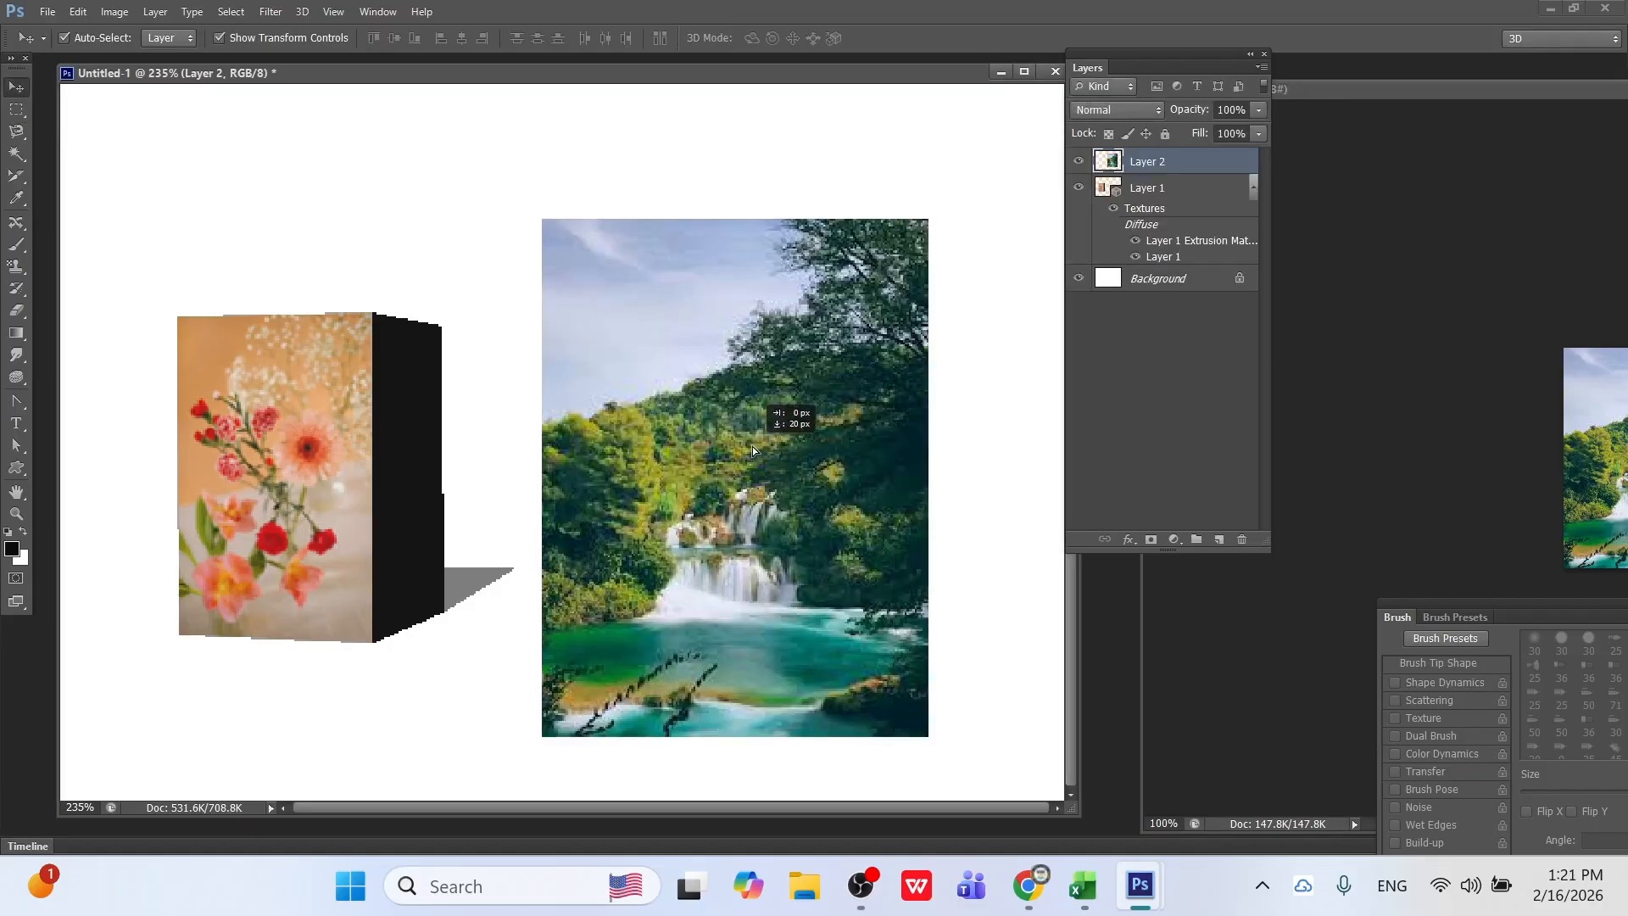
left_click_drag(932, 215, 765, 376)
left_click_drag(703, 447, 733, 397)
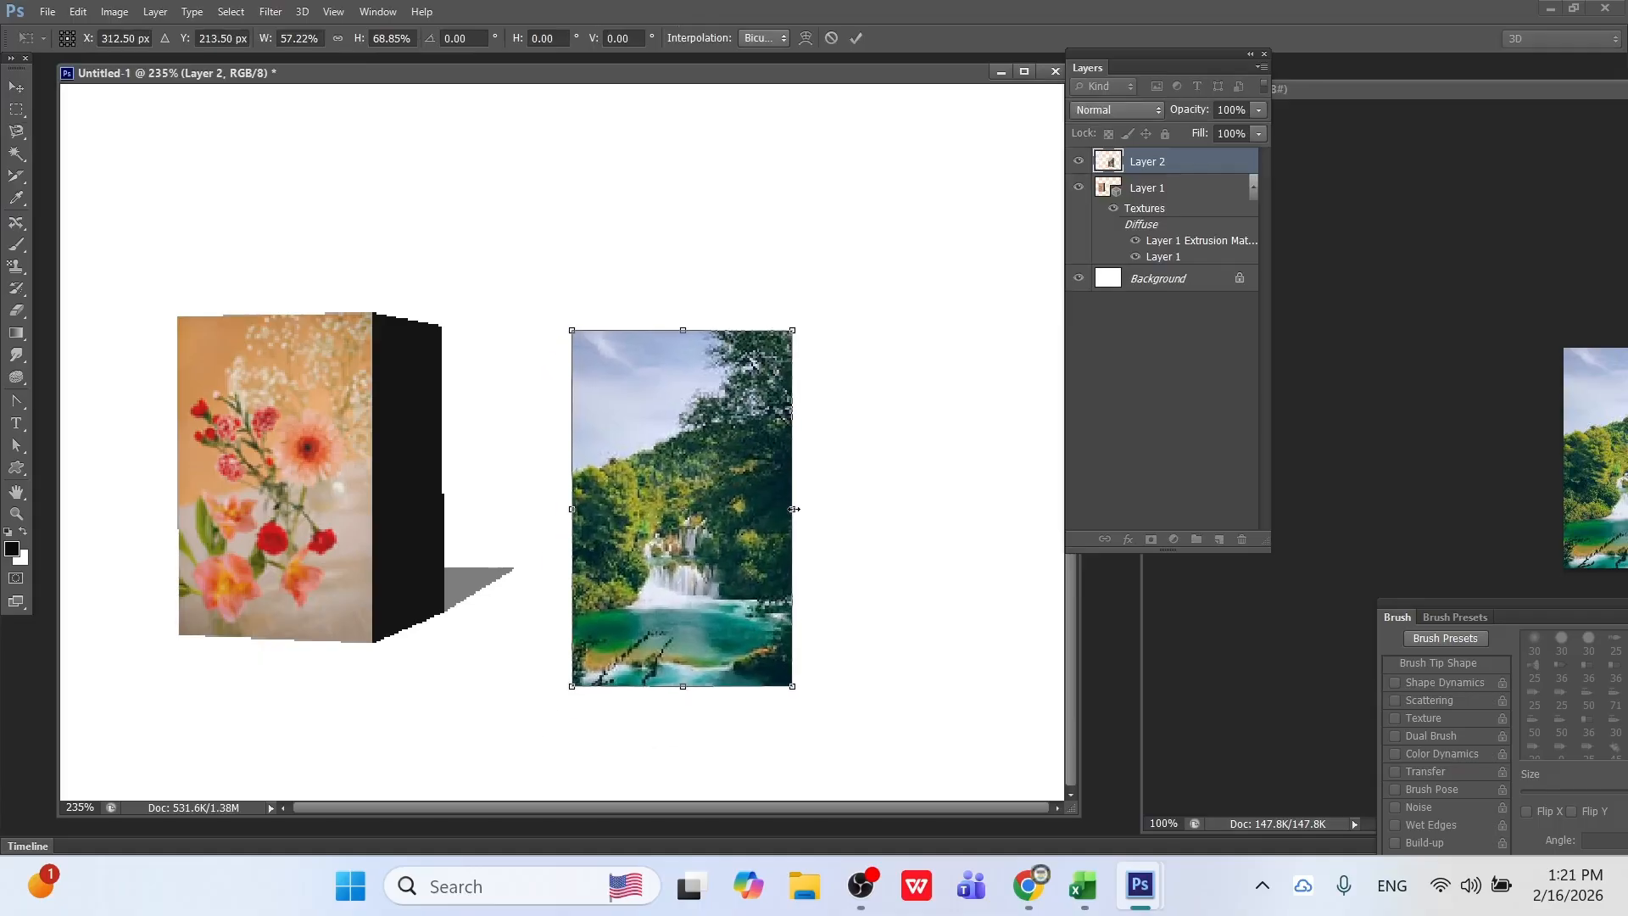
left_click_drag(794, 508, 811, 513)
key("Return")
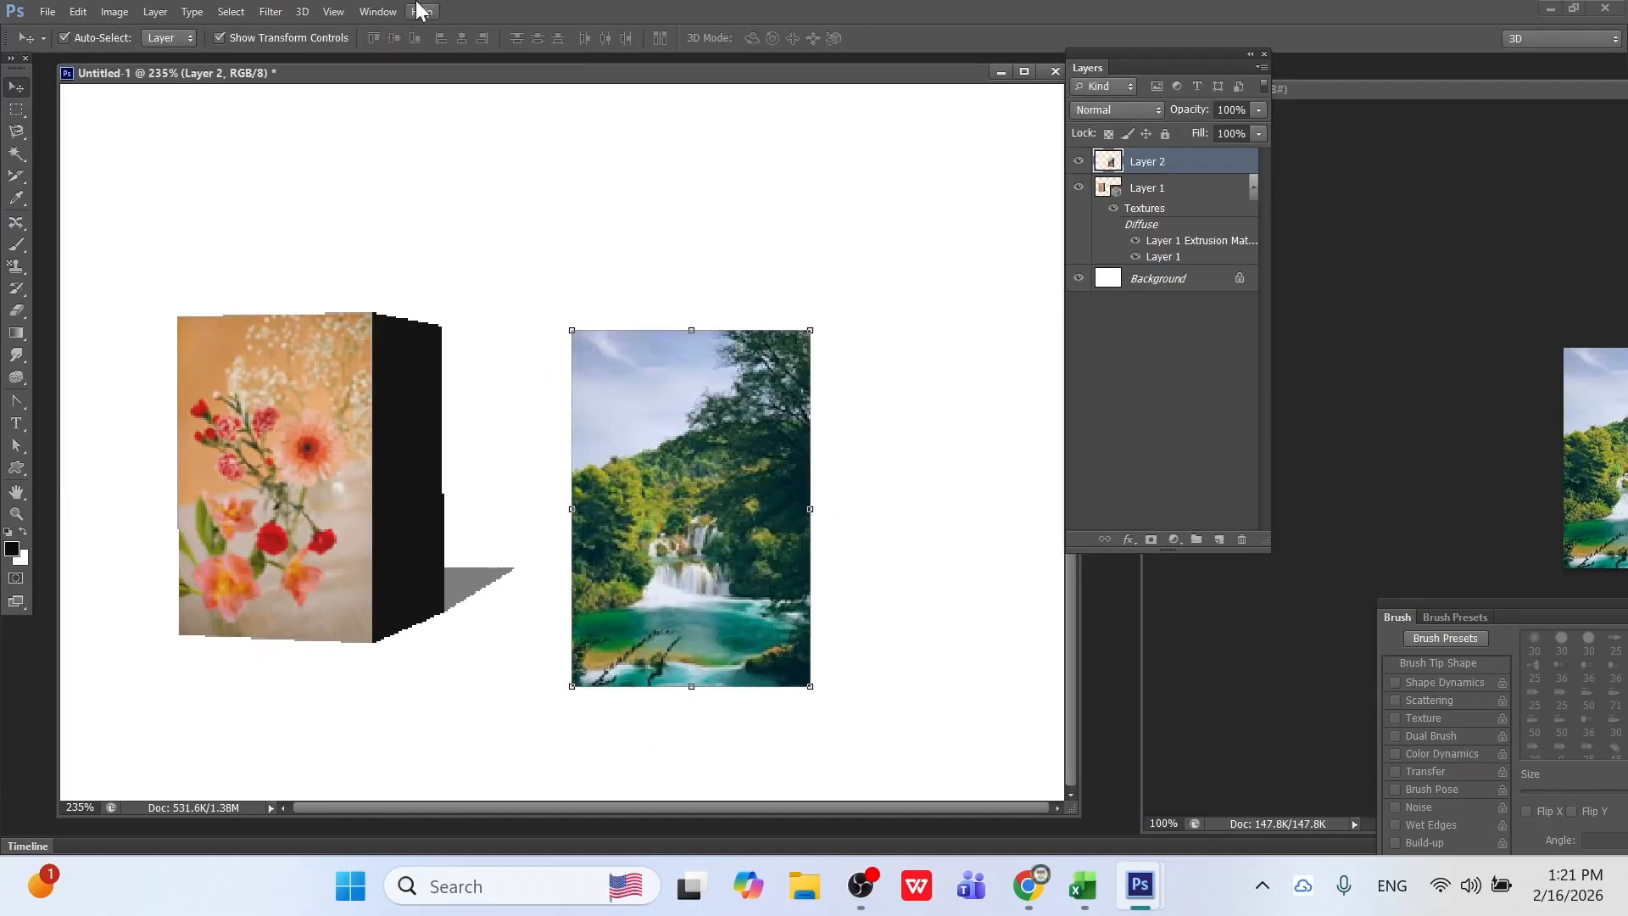
Create a 3D extrusion from the waterfall layer and rotate the view slightly around it.
left_click(302, 12)
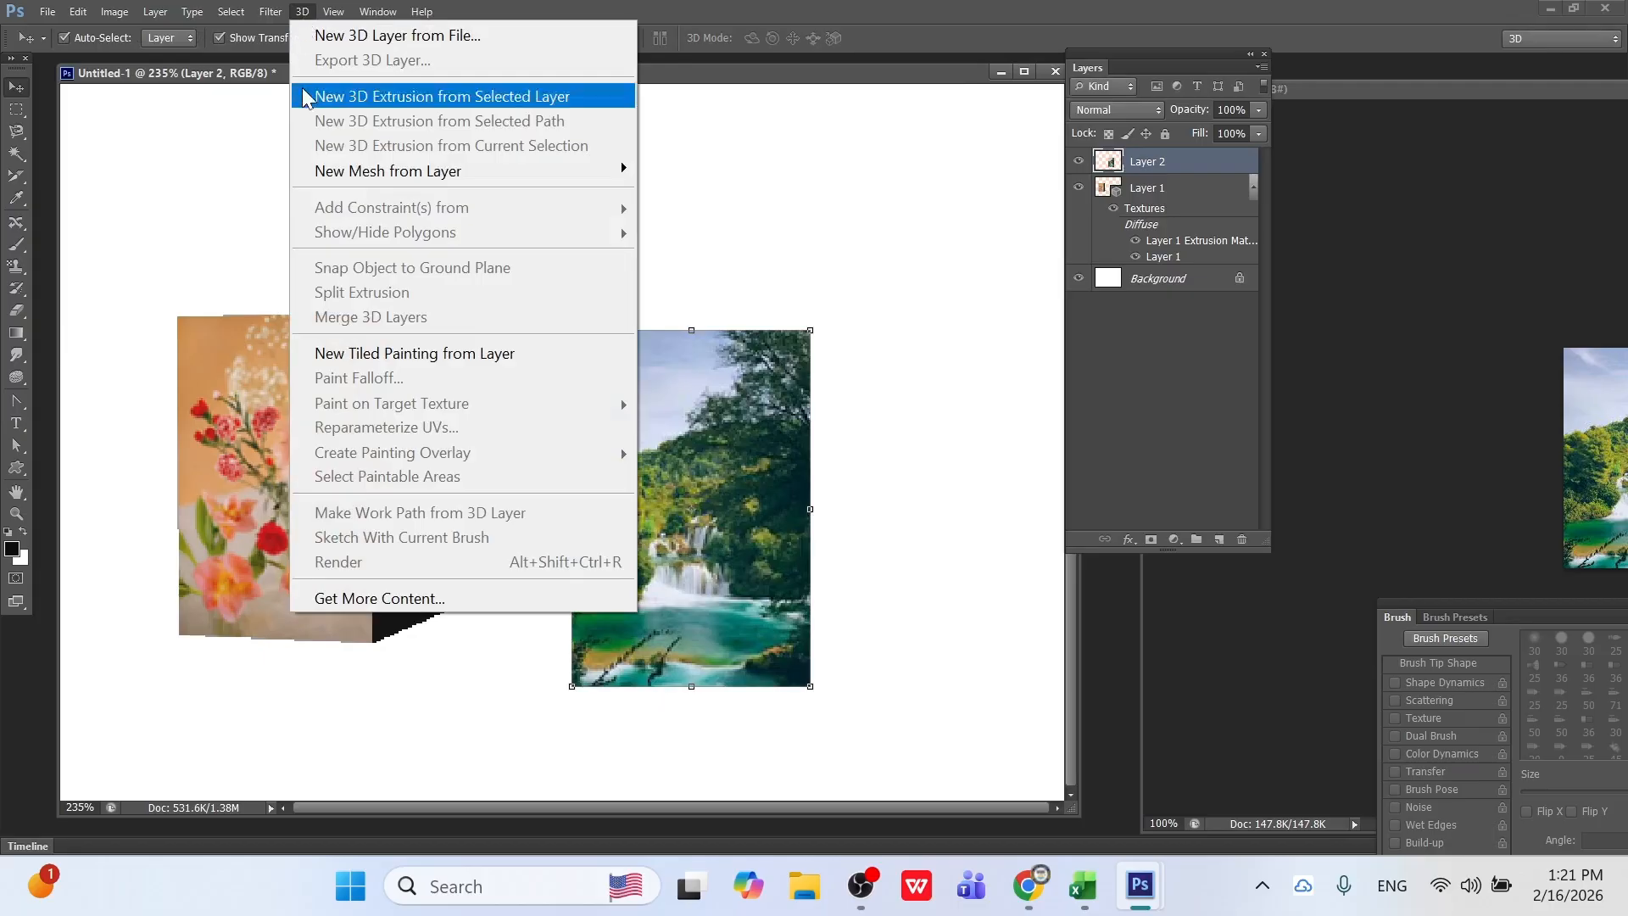
left_click(344, 96)
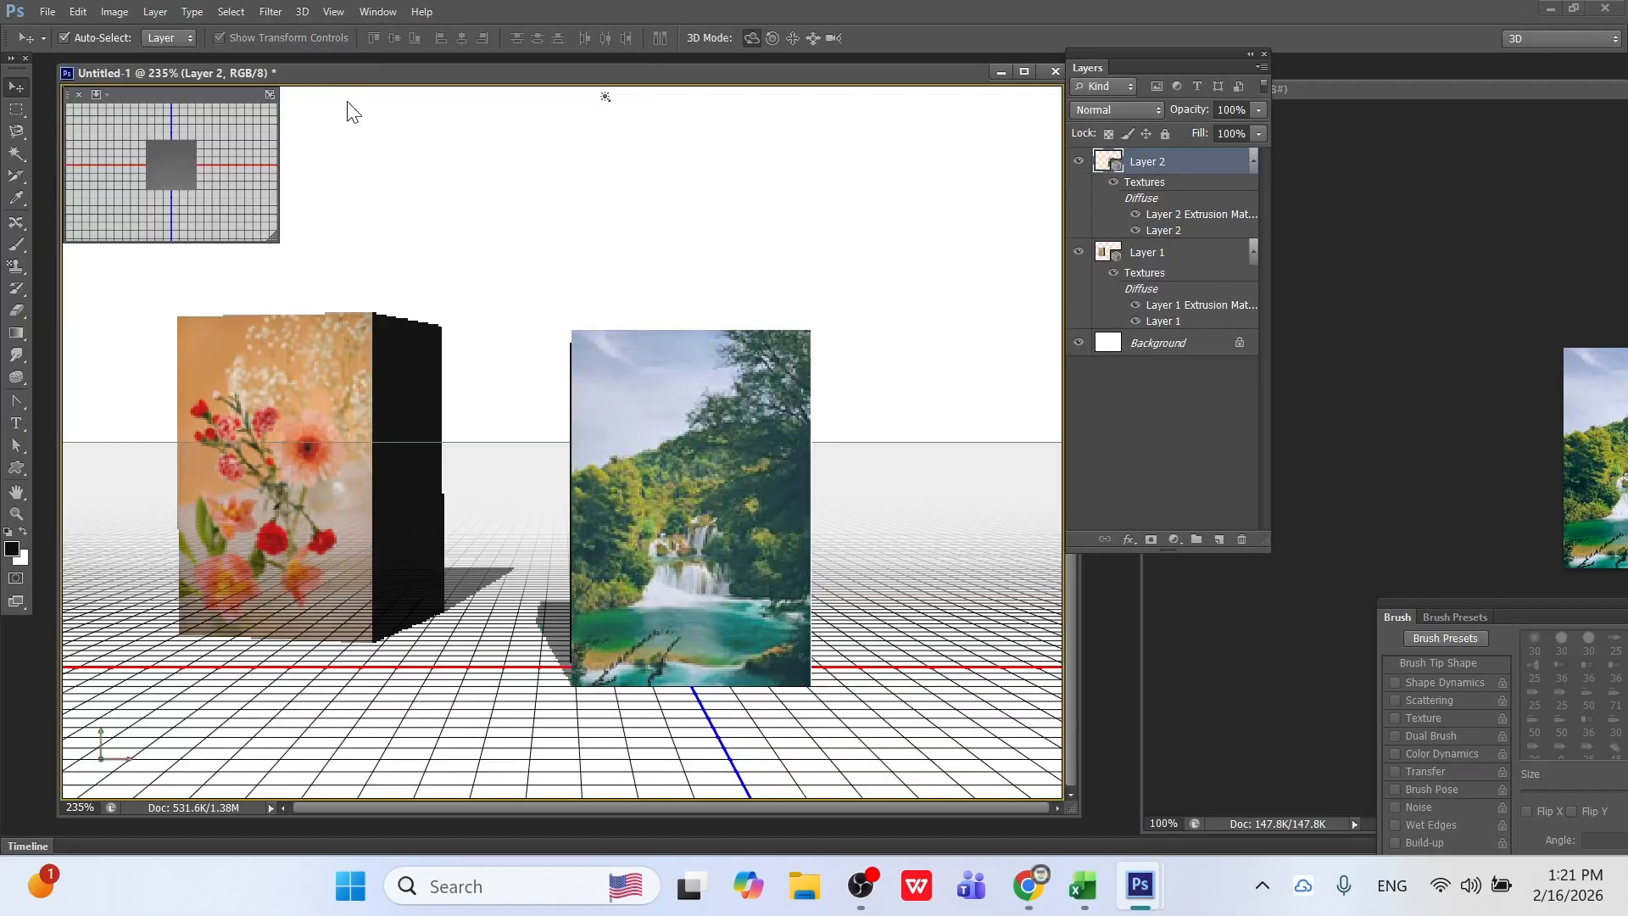
mouse_move(625, 494)
left_mouse_down()
mouse_move(607, 530)
mouse_move(616, 480)
mouse_move(632, 498)
left_mouse_up()
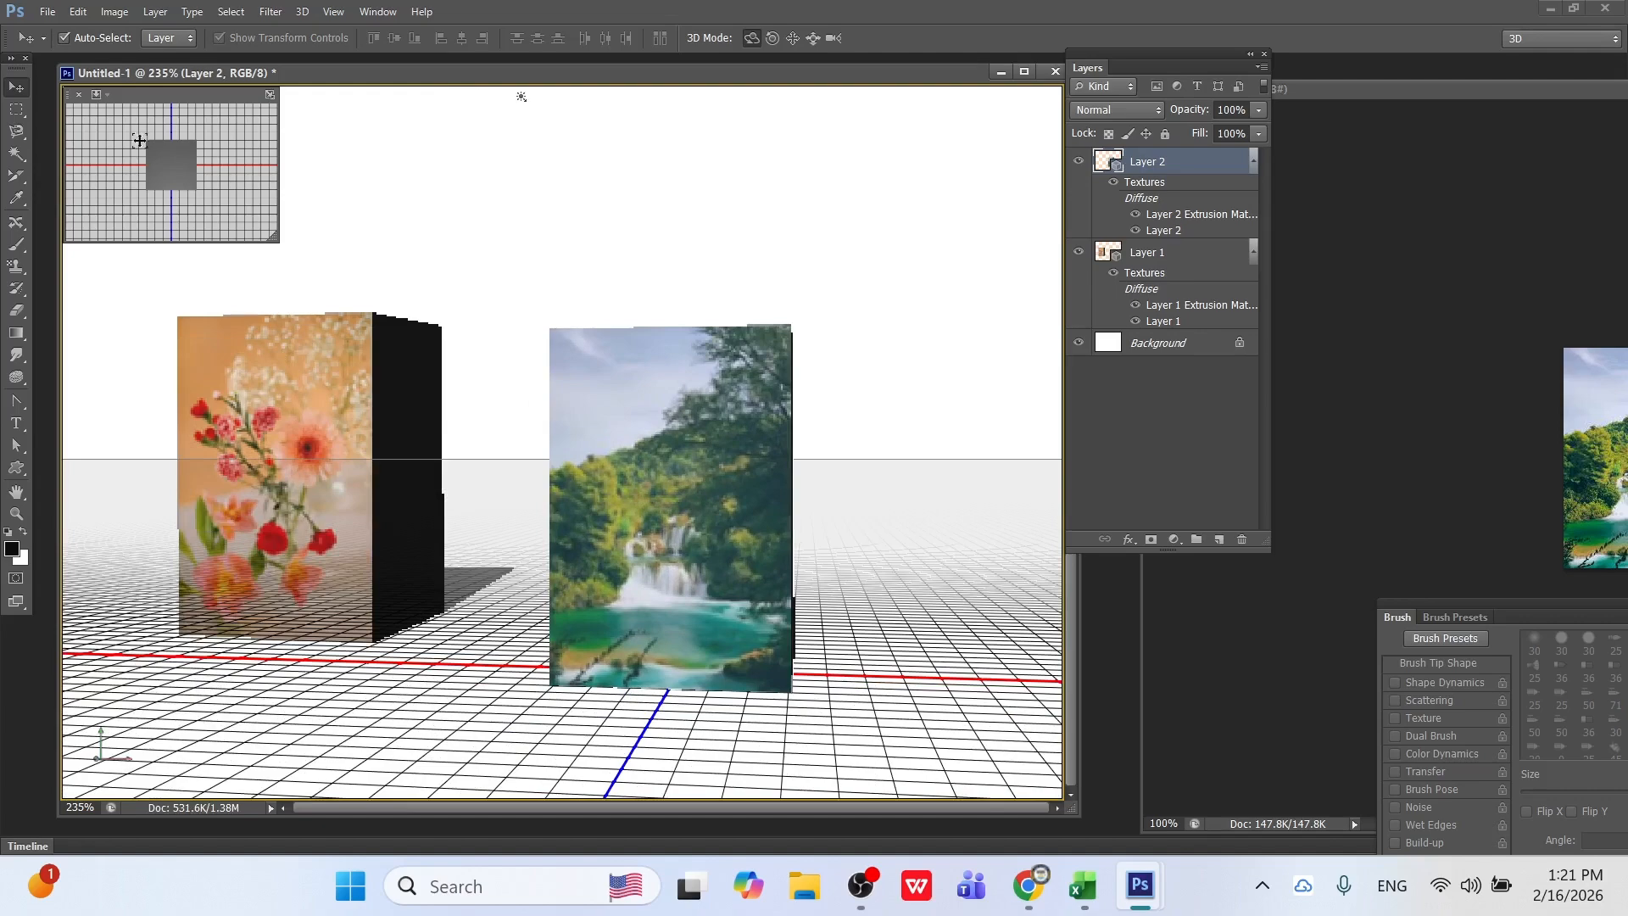
left_click(303, 13)
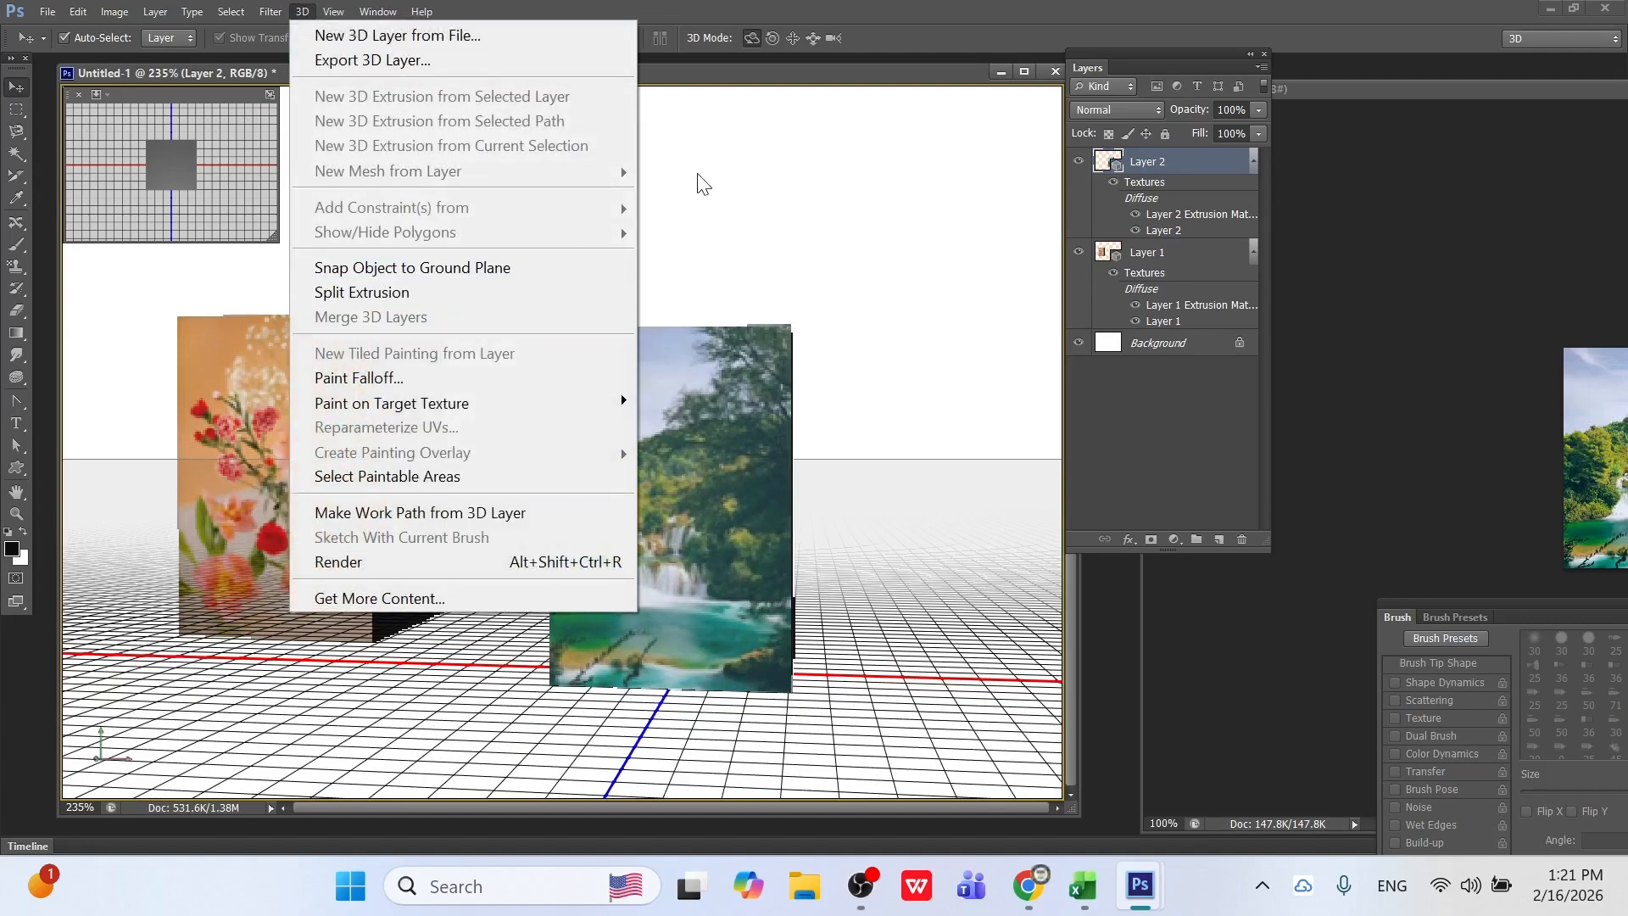
left_click(808, 88)
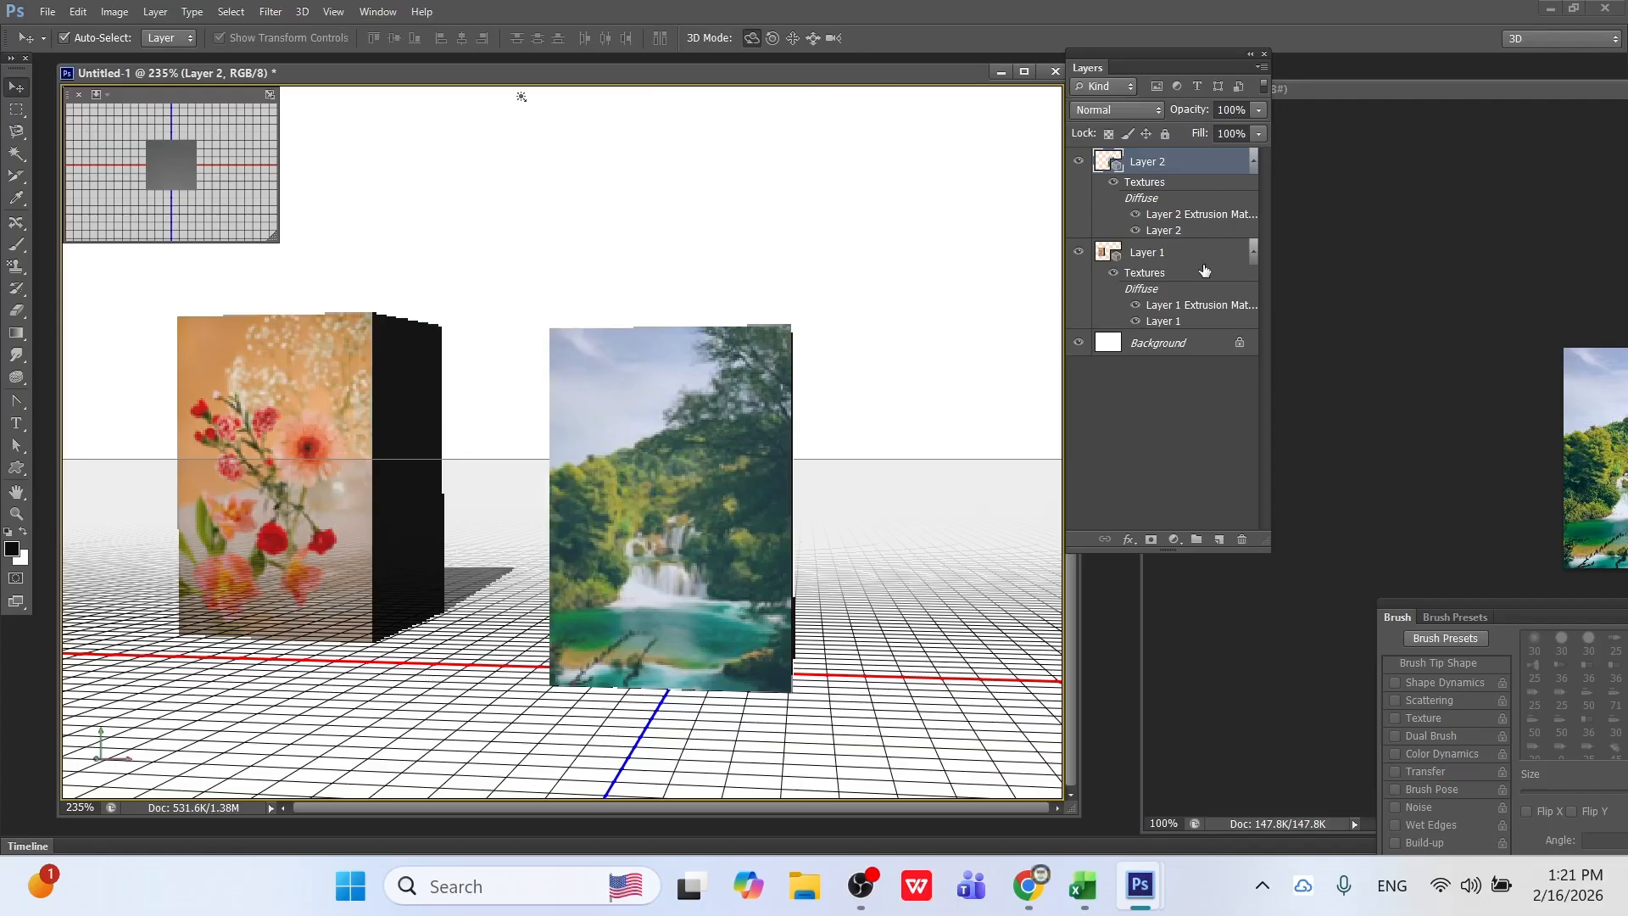
Merge the flower and waterfall 3D layers and shift each box slightly within the shared scene.
left_click(1153, 252, "shift")
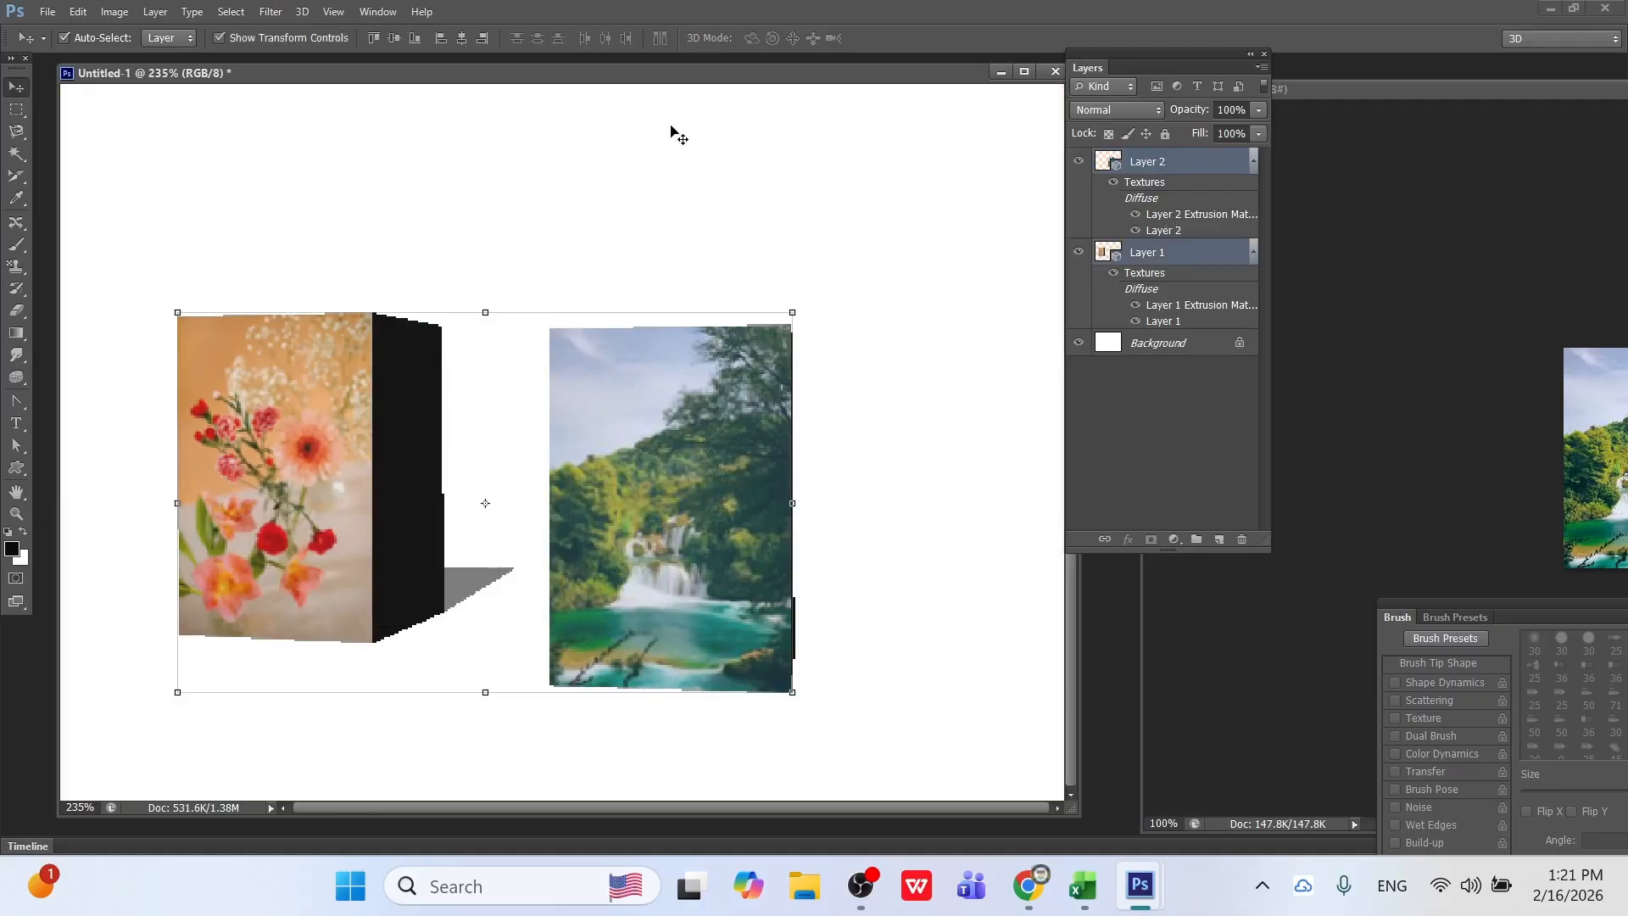
left_click(308, 13)
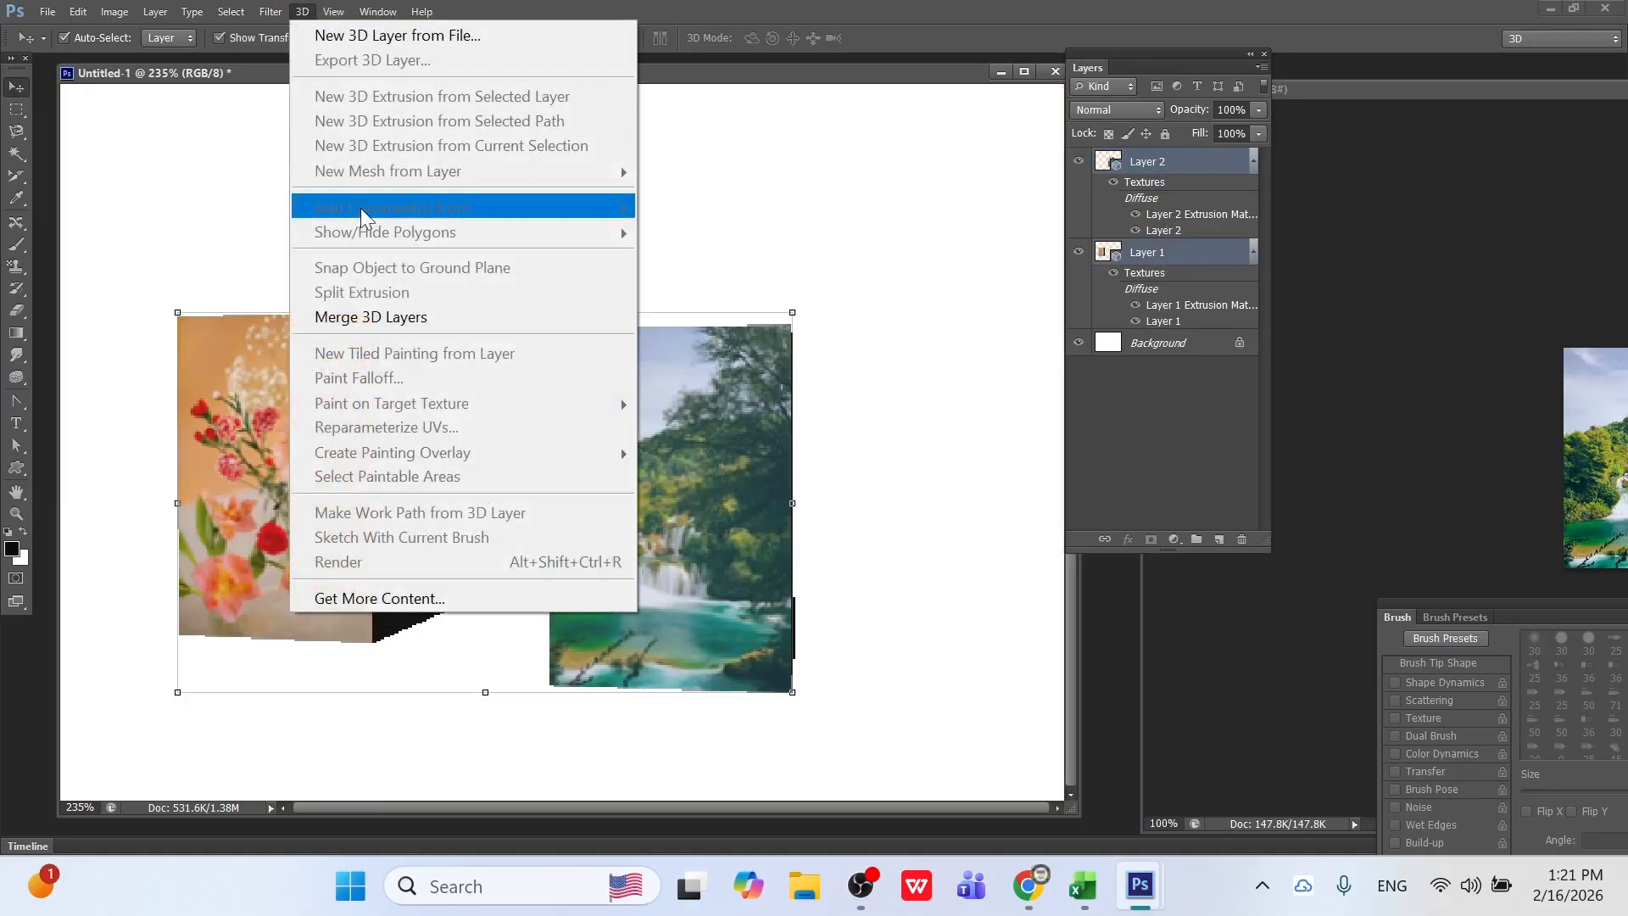
left_click(425, 315)
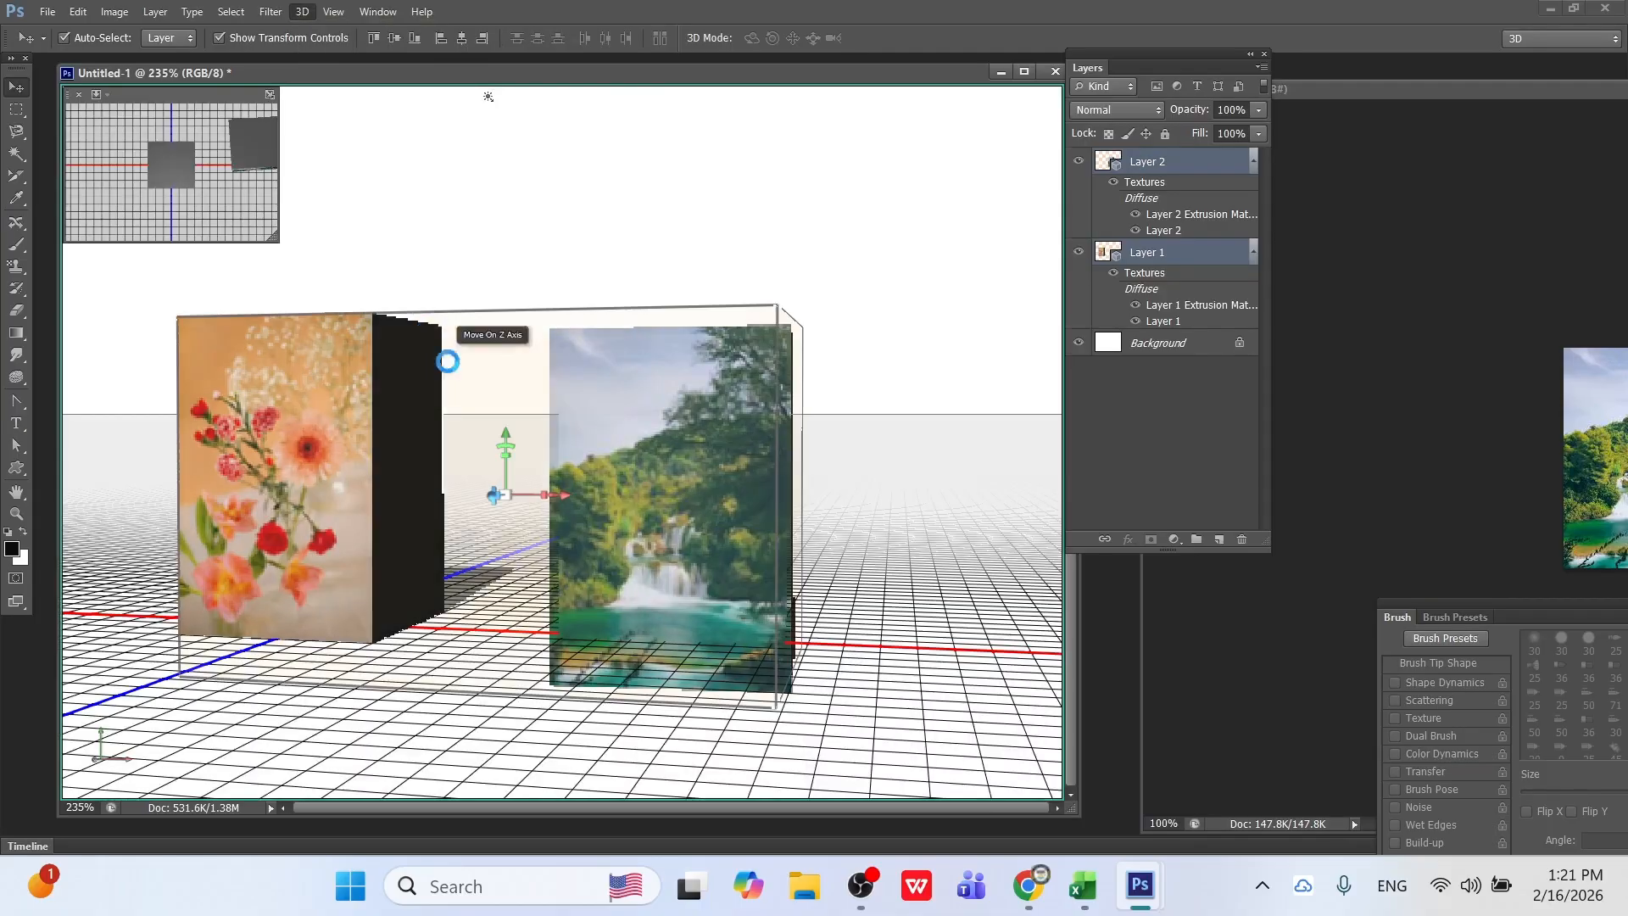
left_click_drag(603, 431, 551, 441)
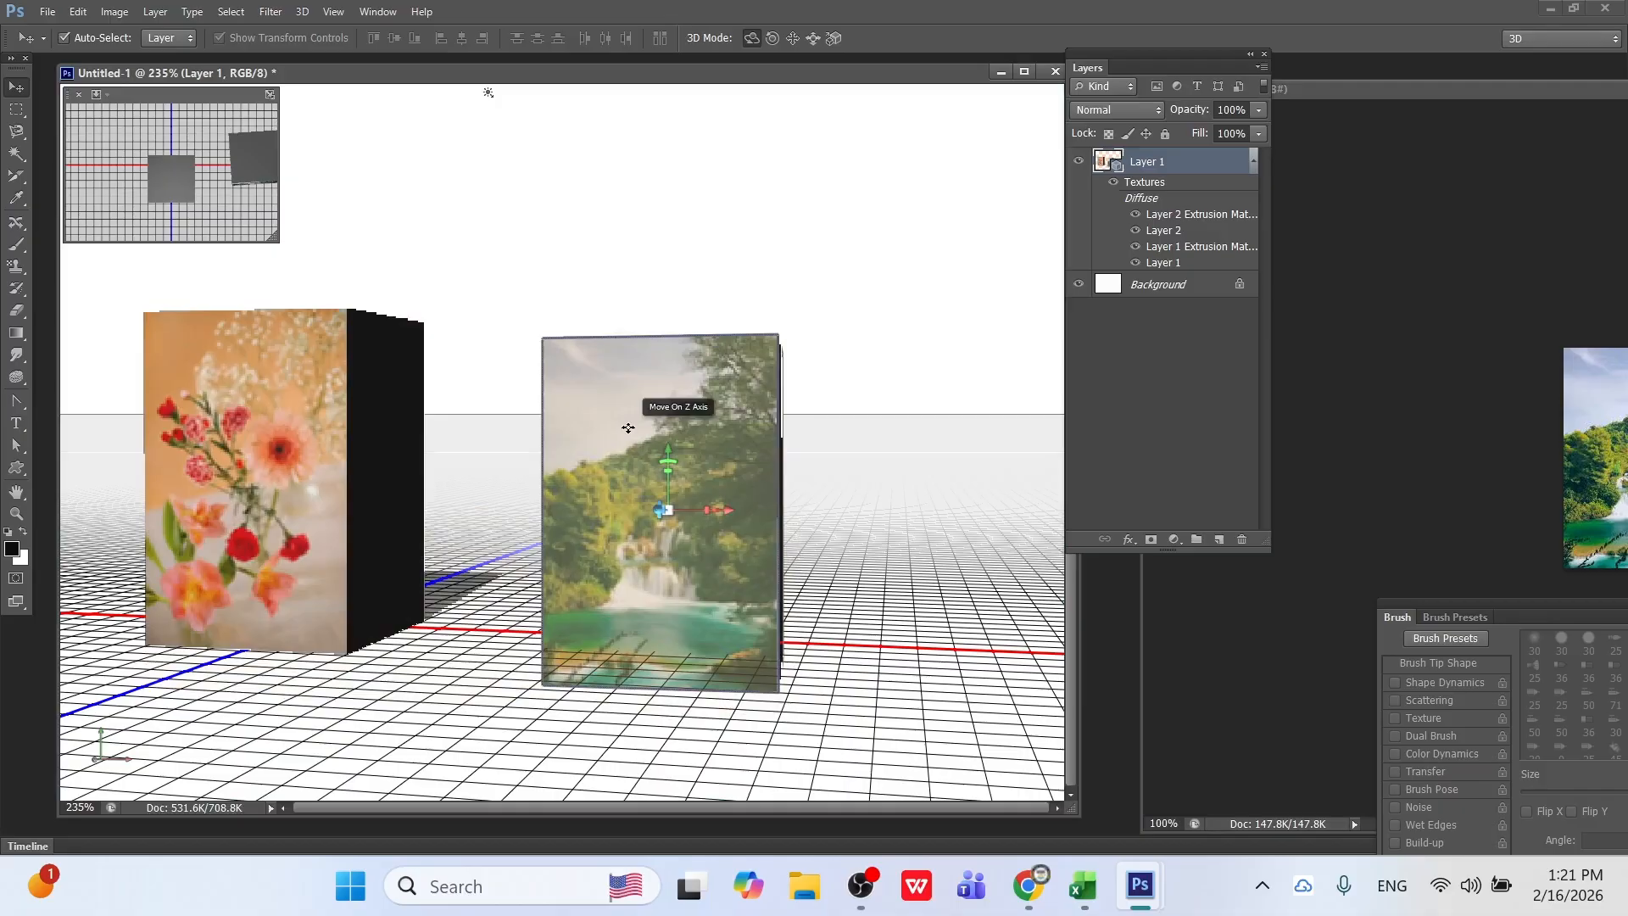
left_click_drag(628, 428, 580, 446)
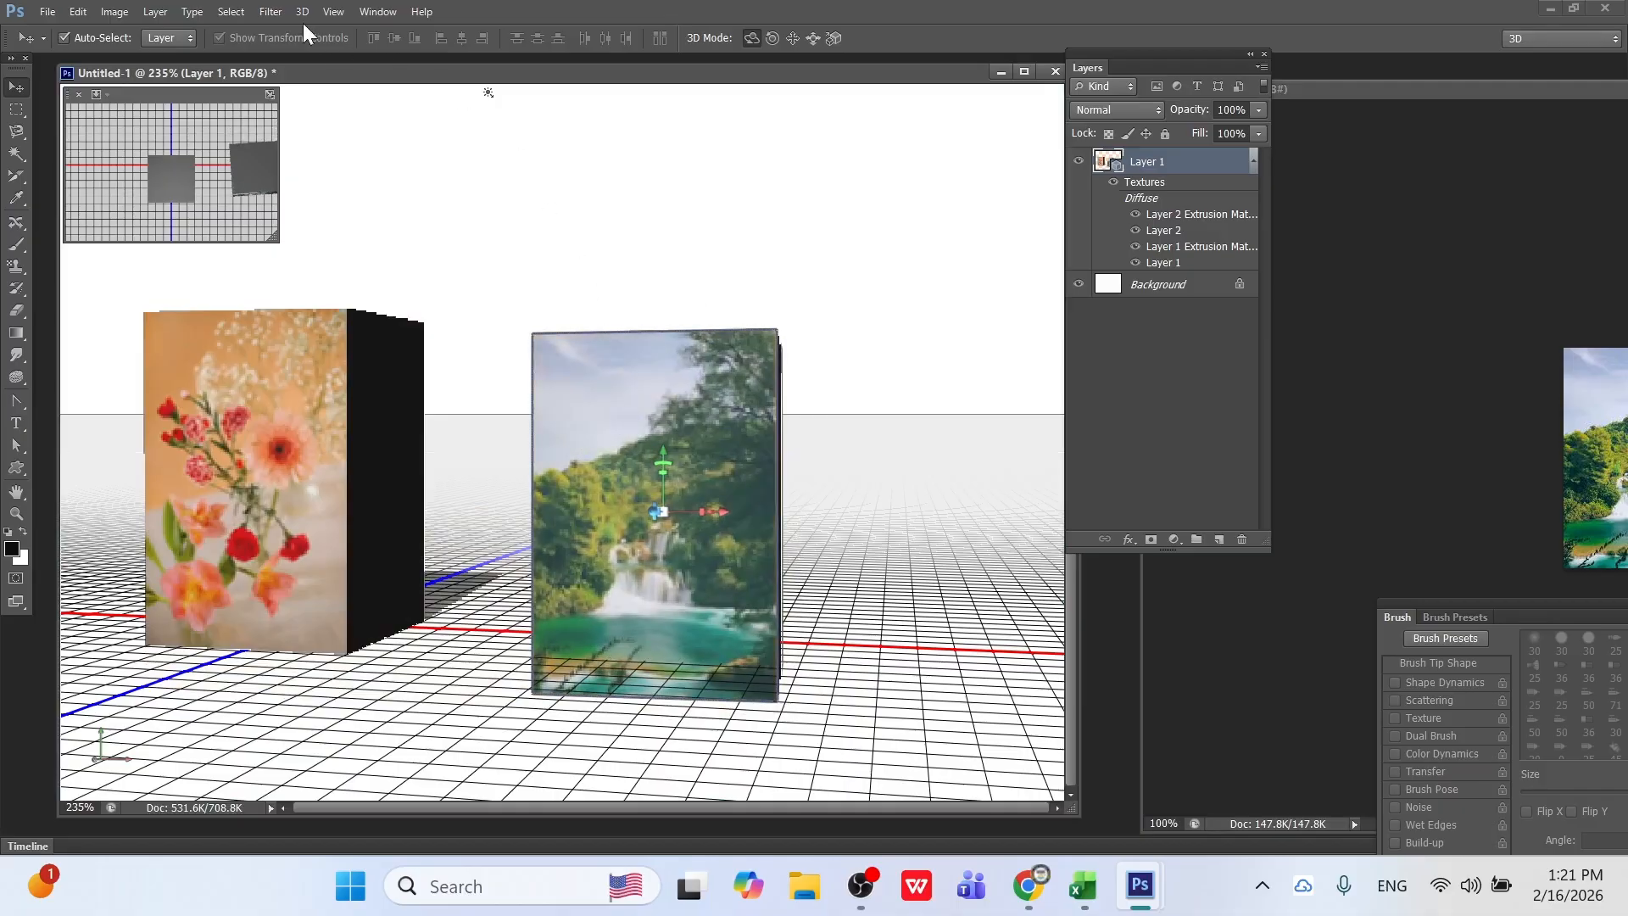
Try to split the waterfall extrusion in the merged 3D layer.
left_click(302, 12)
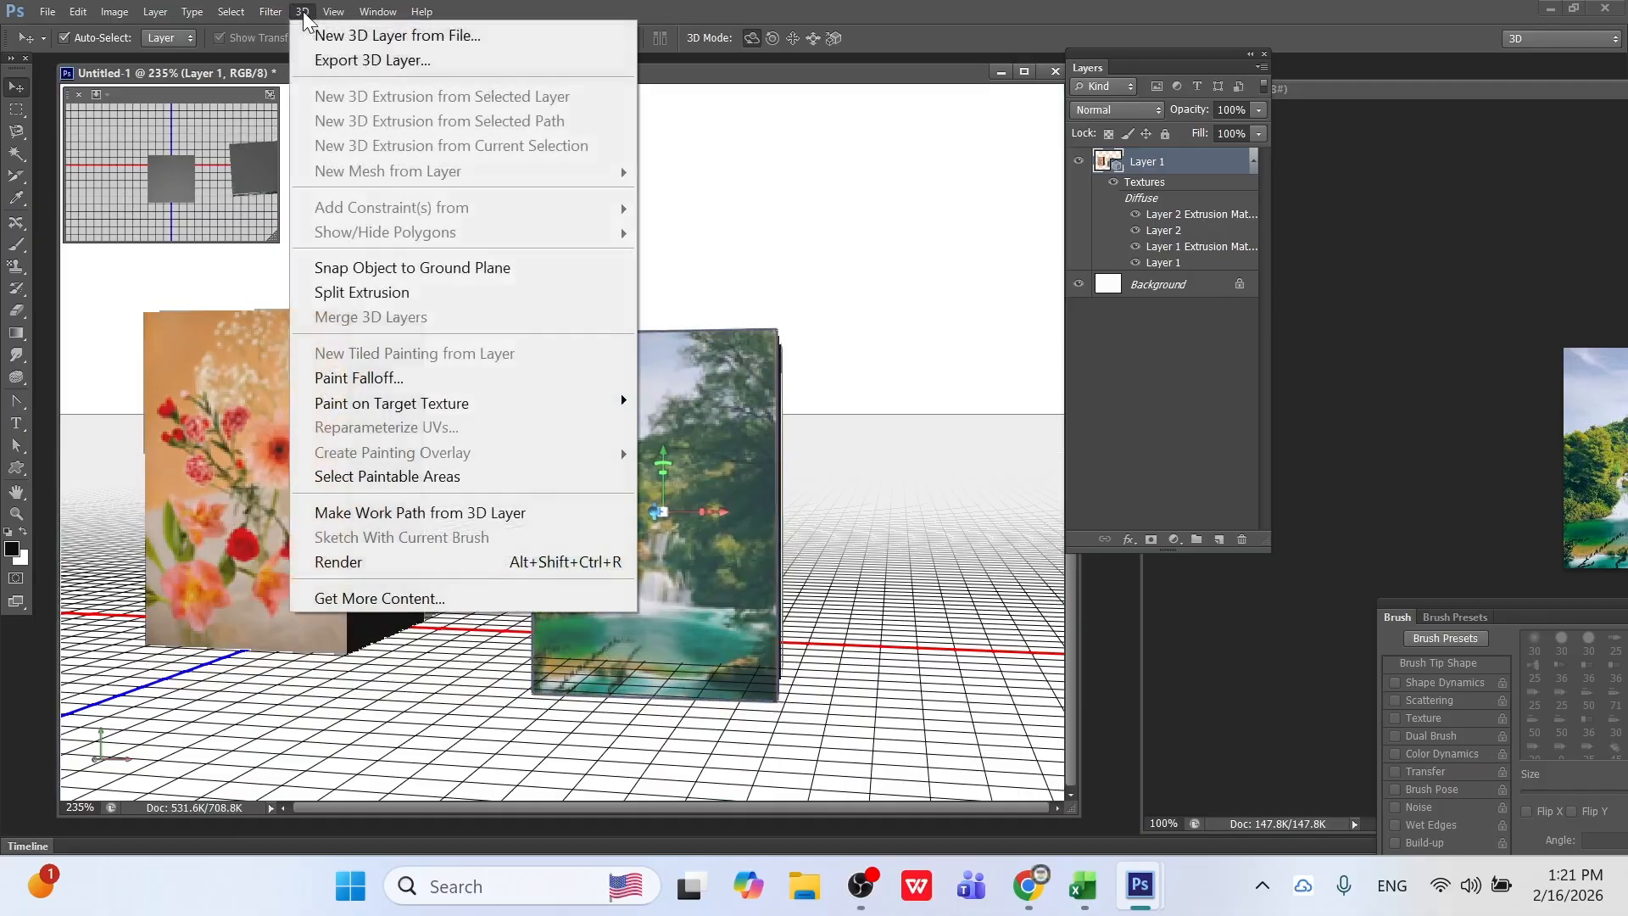
left_click(429, 294)
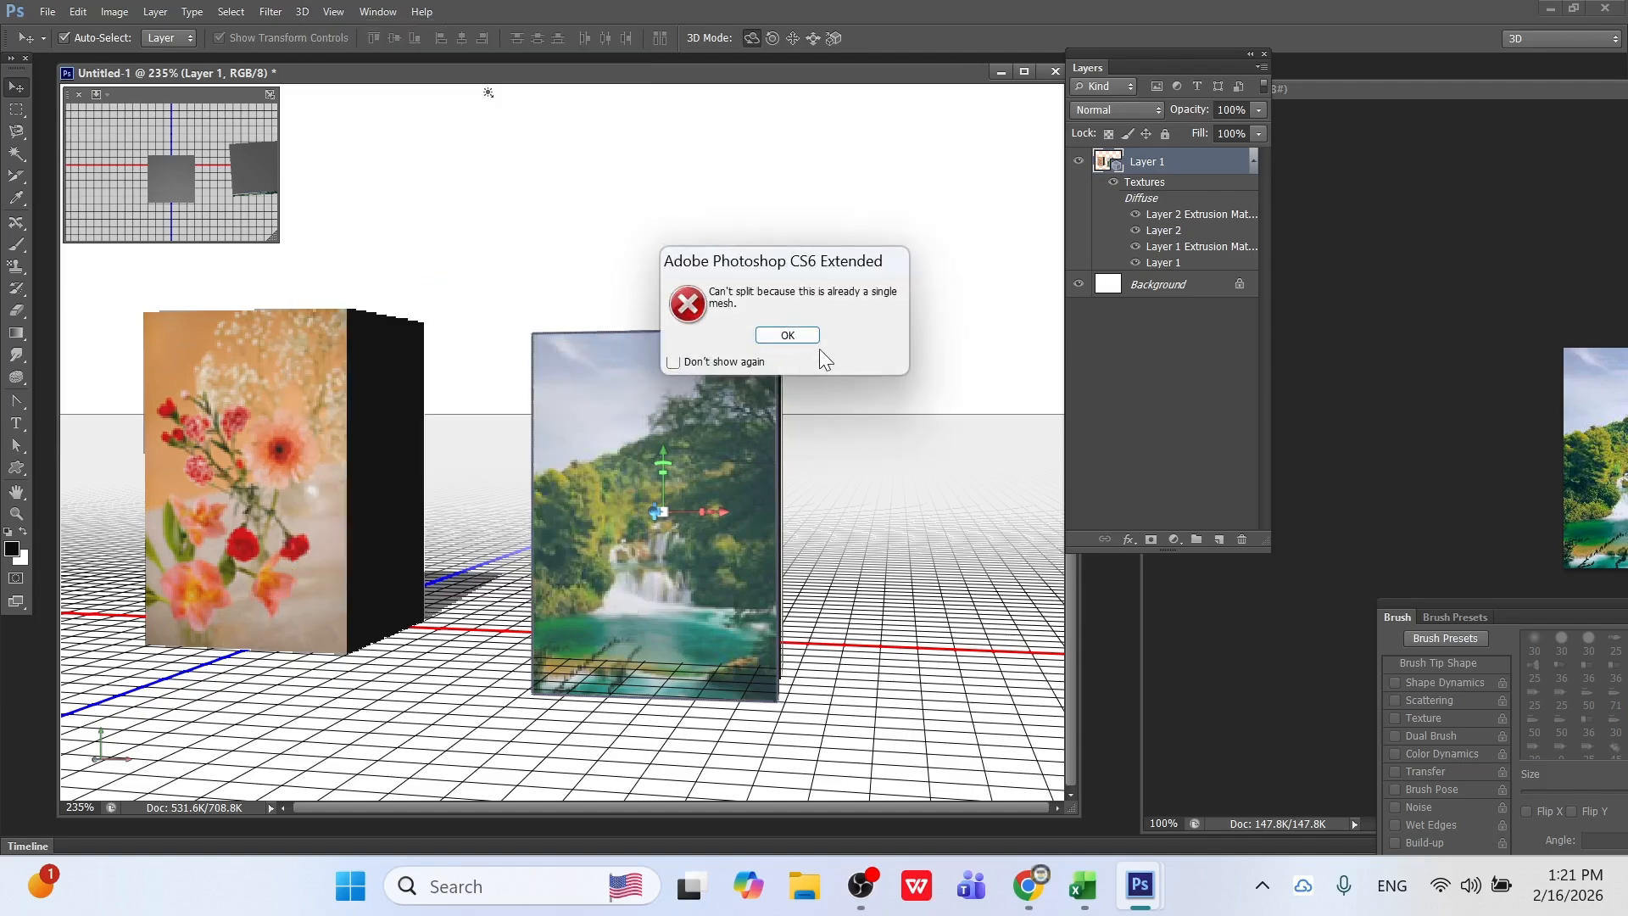
left_click(787, 334)
Move the flower box farther back in the merged scene and nudge the waterfall box.
left_click(254, 441)
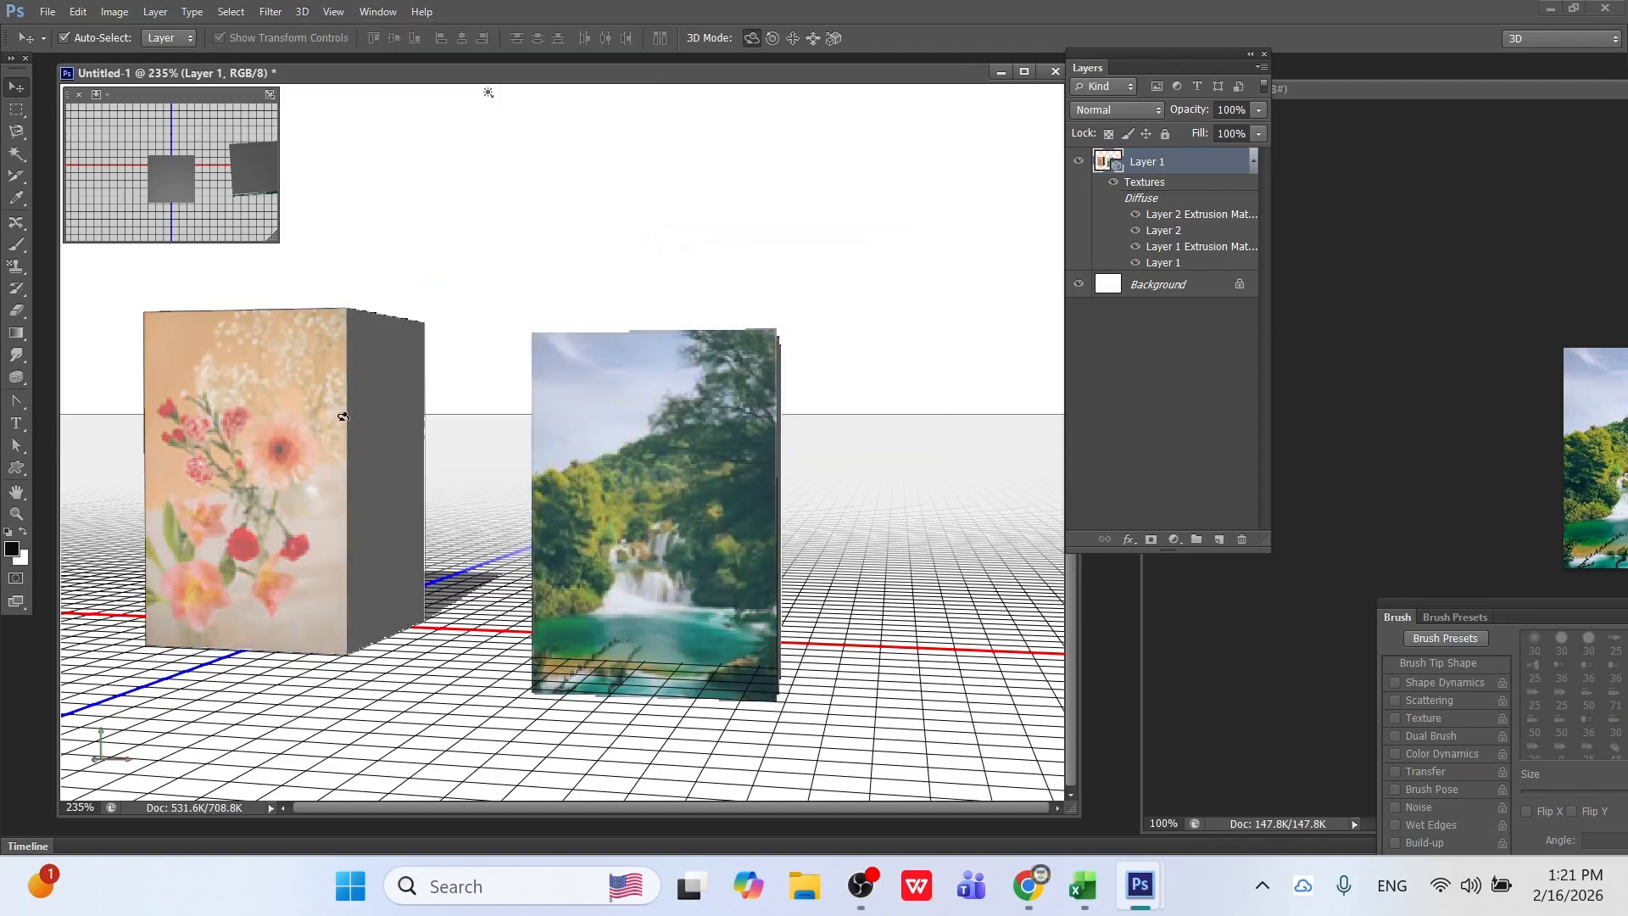
left_click_drag(252, 444, 393, 434)
left_click(697, 450)
mouse_move(697, 450)
left_mouse_down()
mouse_move(603, 522)
mouse_move(642, 459)
mouse_move(721, 408)
mouse_move(577, 539)
mouse_move(701, 455)
mouse_move(697, 506)
mouse_move(689, 442)
left_mouse_up()
left_click(302, 11)
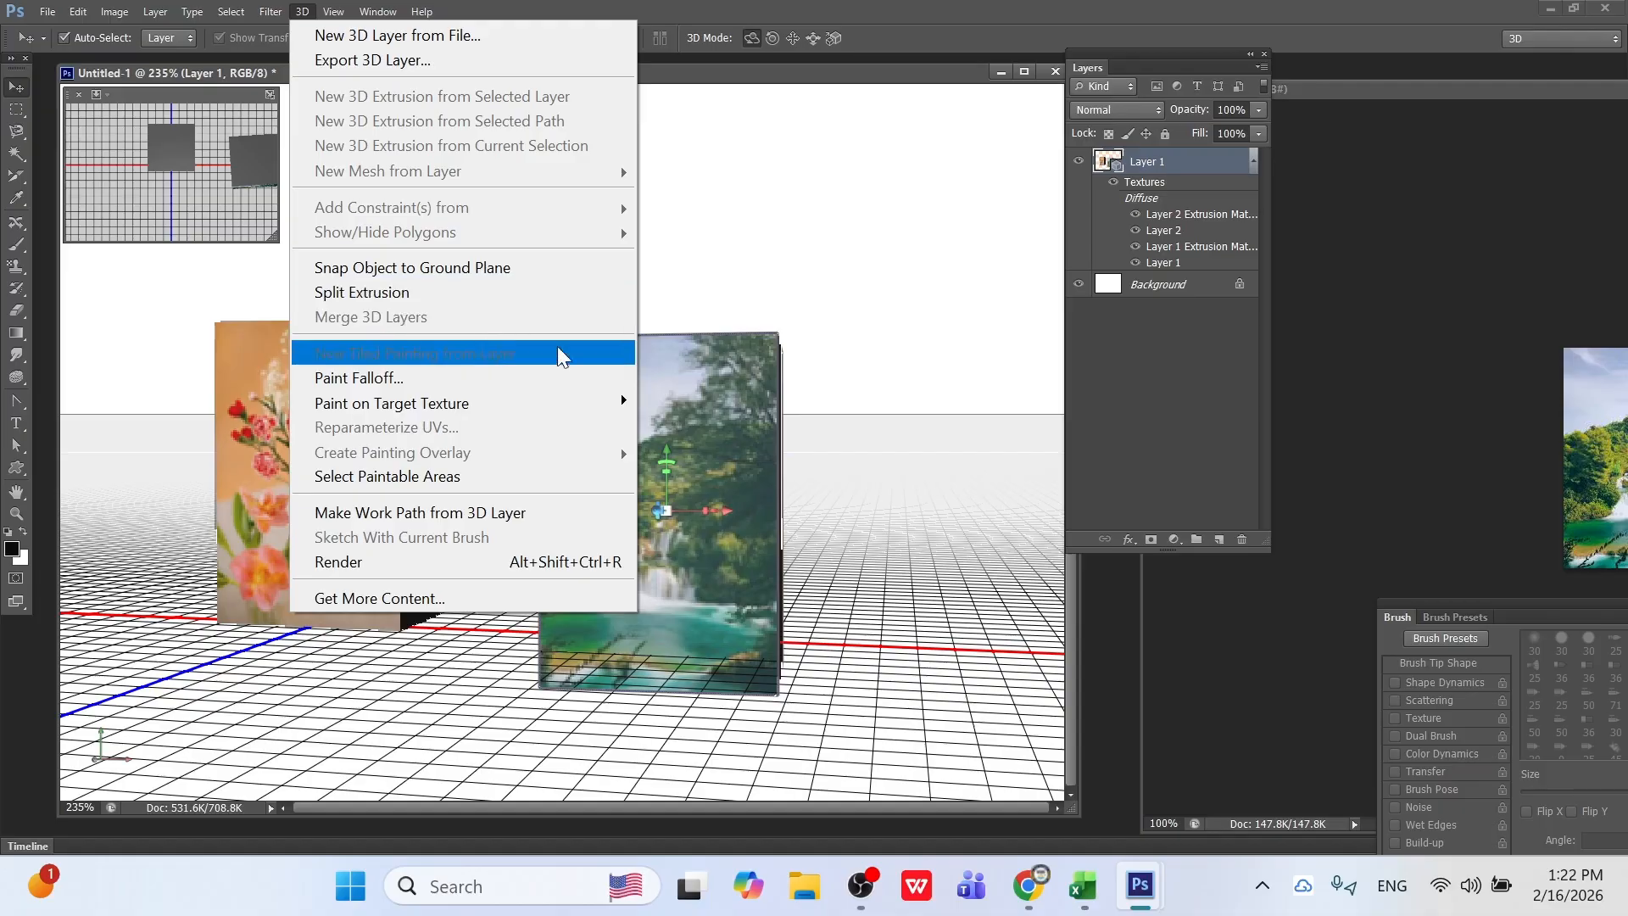
left_click(702, 395)
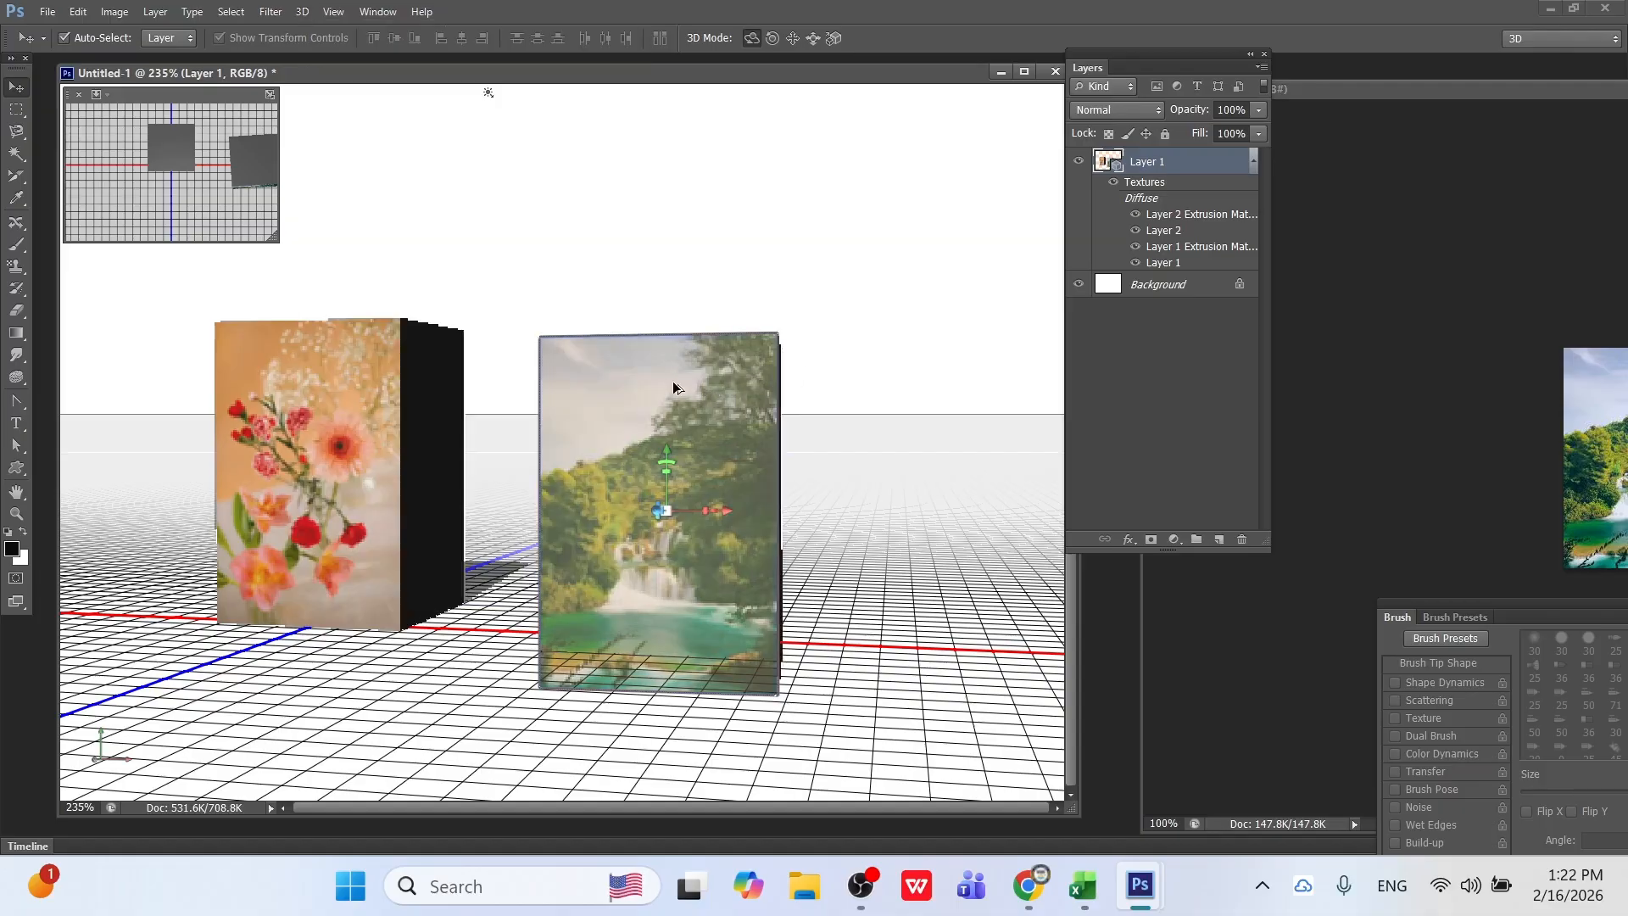
Undo the merge, both extrusions and the waterfall copy back to the flat flower photo at its earlier size.
key("ctrl+alt+z")
key("ctrl+alt+z")
key("ctrl+alt+z")
key("ctrl+alt+z")
key("ctrl+alt+z")
key("ctrl+alt+z")
key("ctrl+alt+z")
key("ctrl+alt+z")
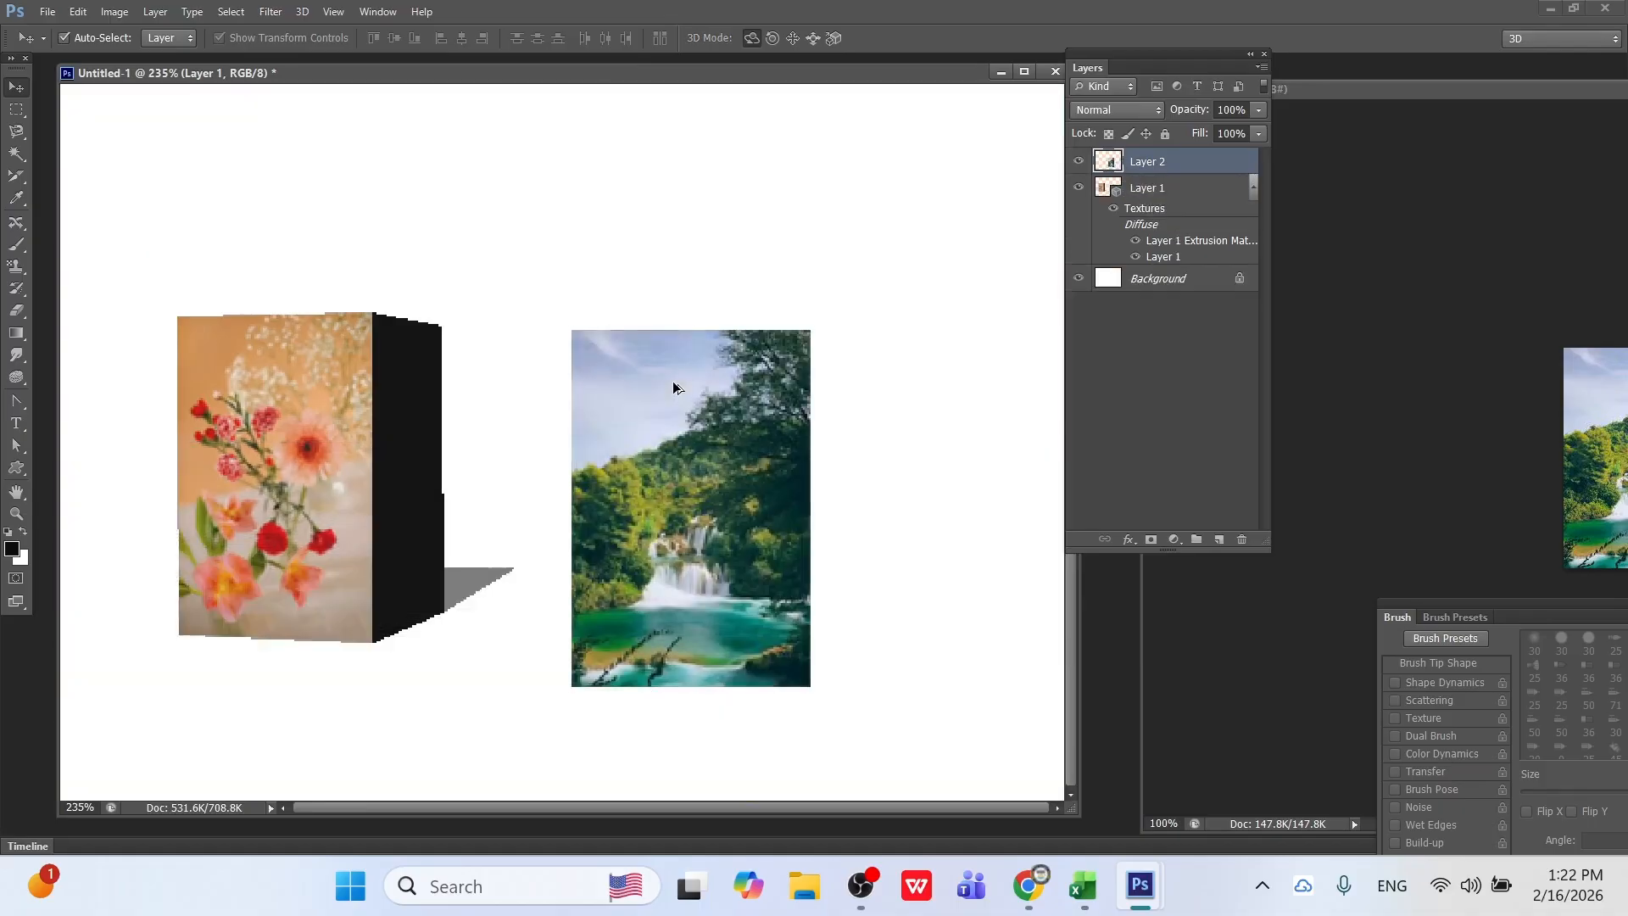
key("ctrl+alt+z")
key("ctrl+alt+z")
key("ctrl+alt+z")
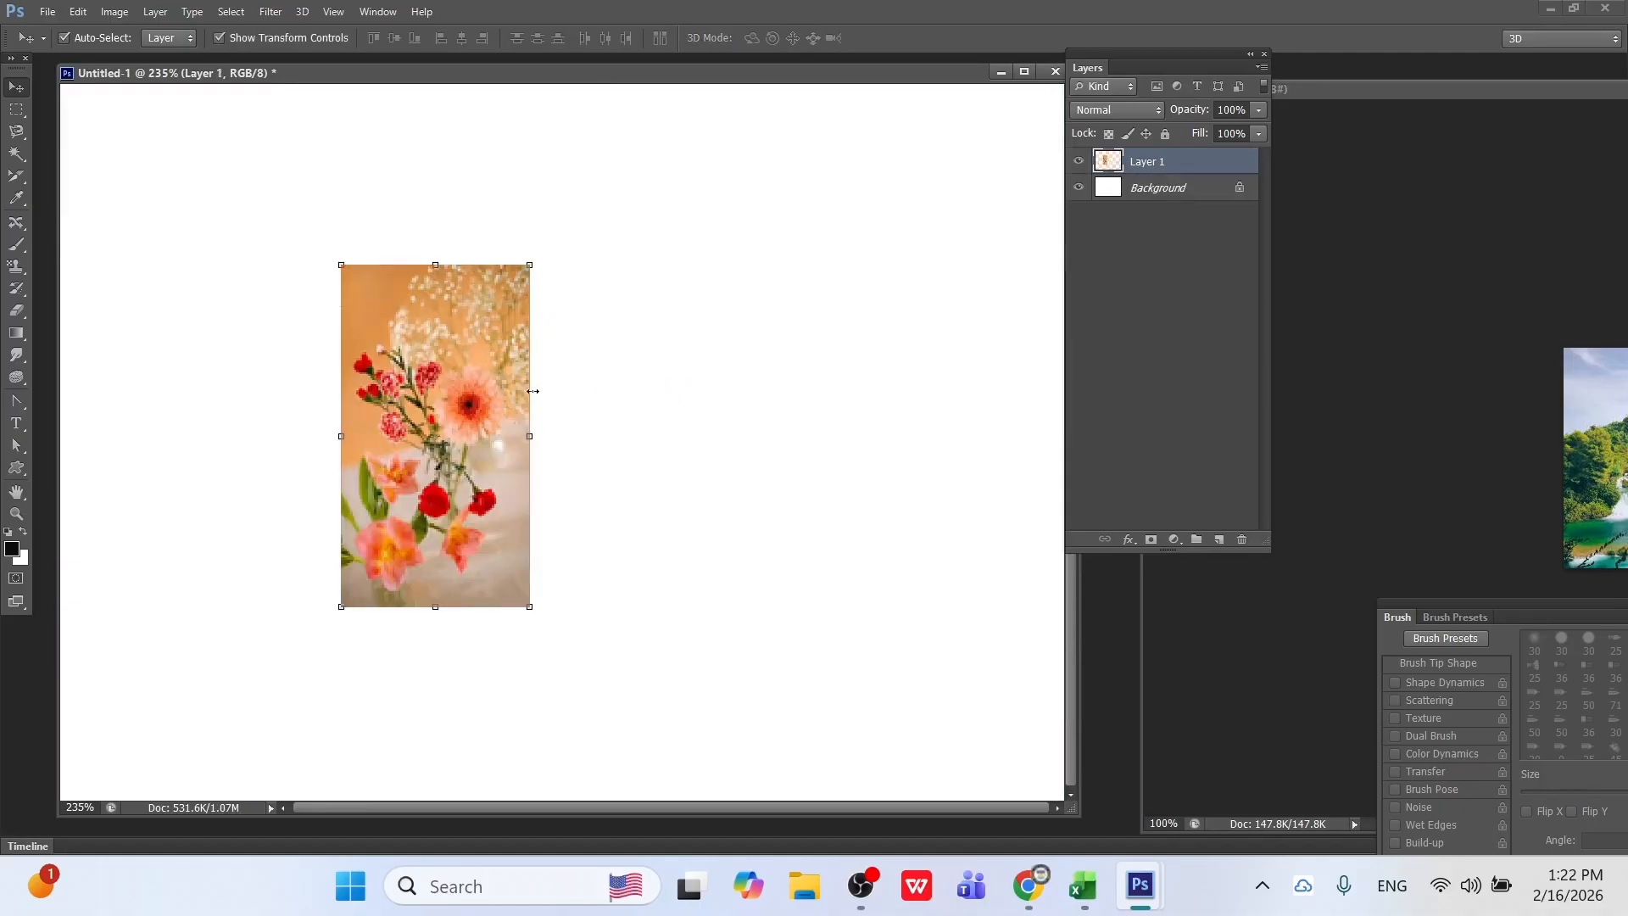
Enlarge the flower photo to about 138 × 186 px and move it toward the canvas's upper-left corner.
left_click_drag(532, 609, 618, 636)
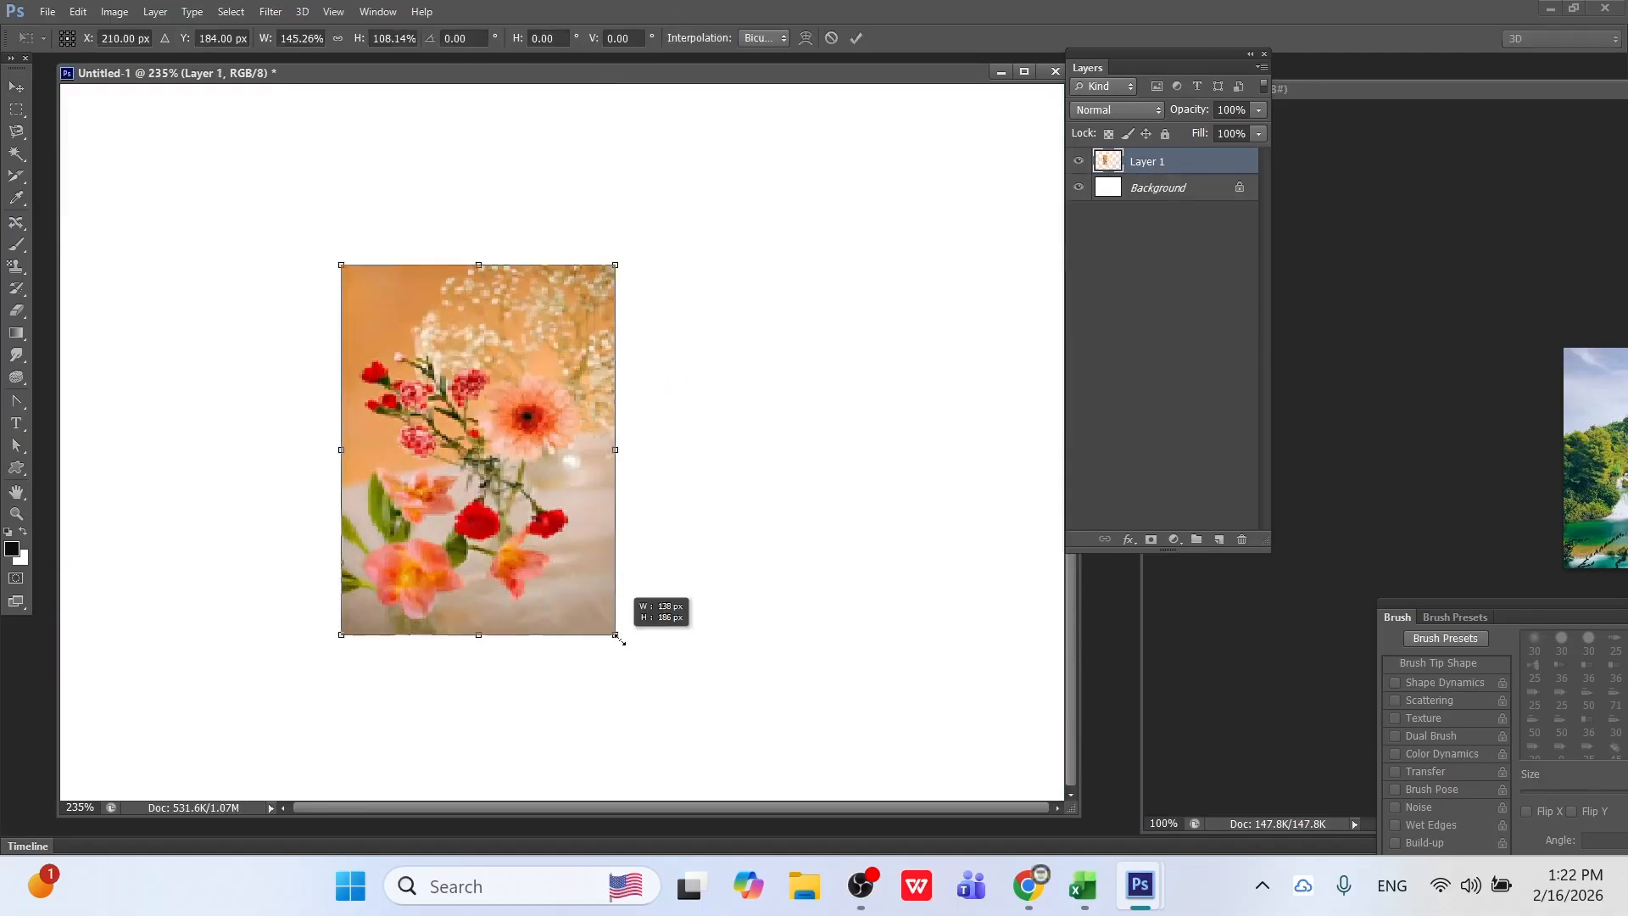
left_click_drag(496, 502, 430, 455)
key("Return")
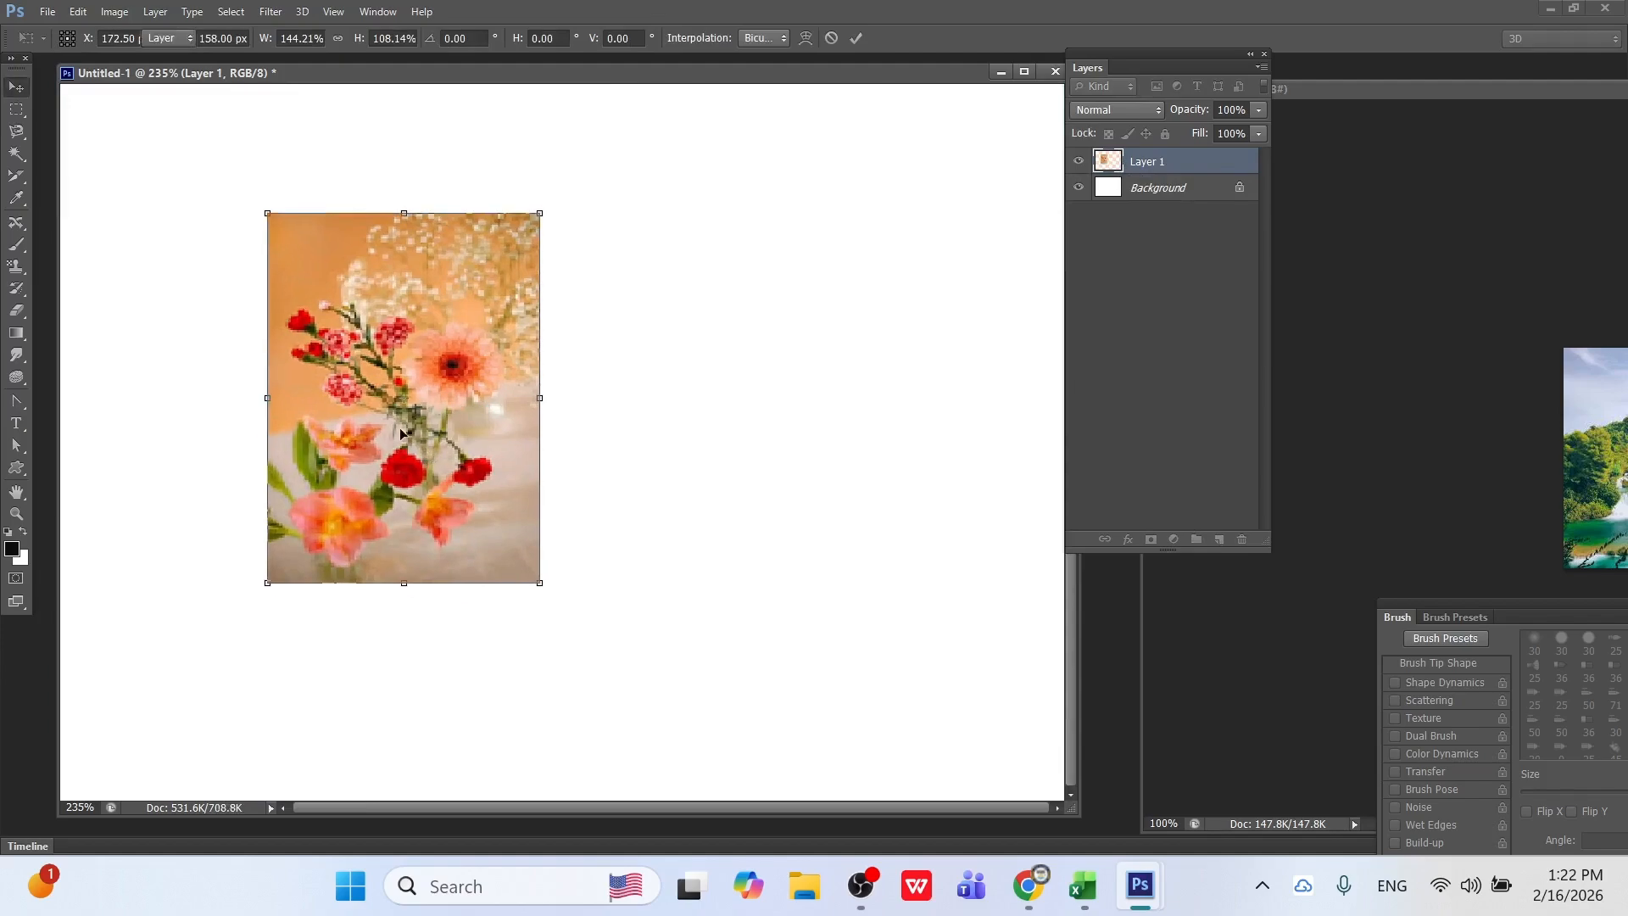
left_click(306, 12)
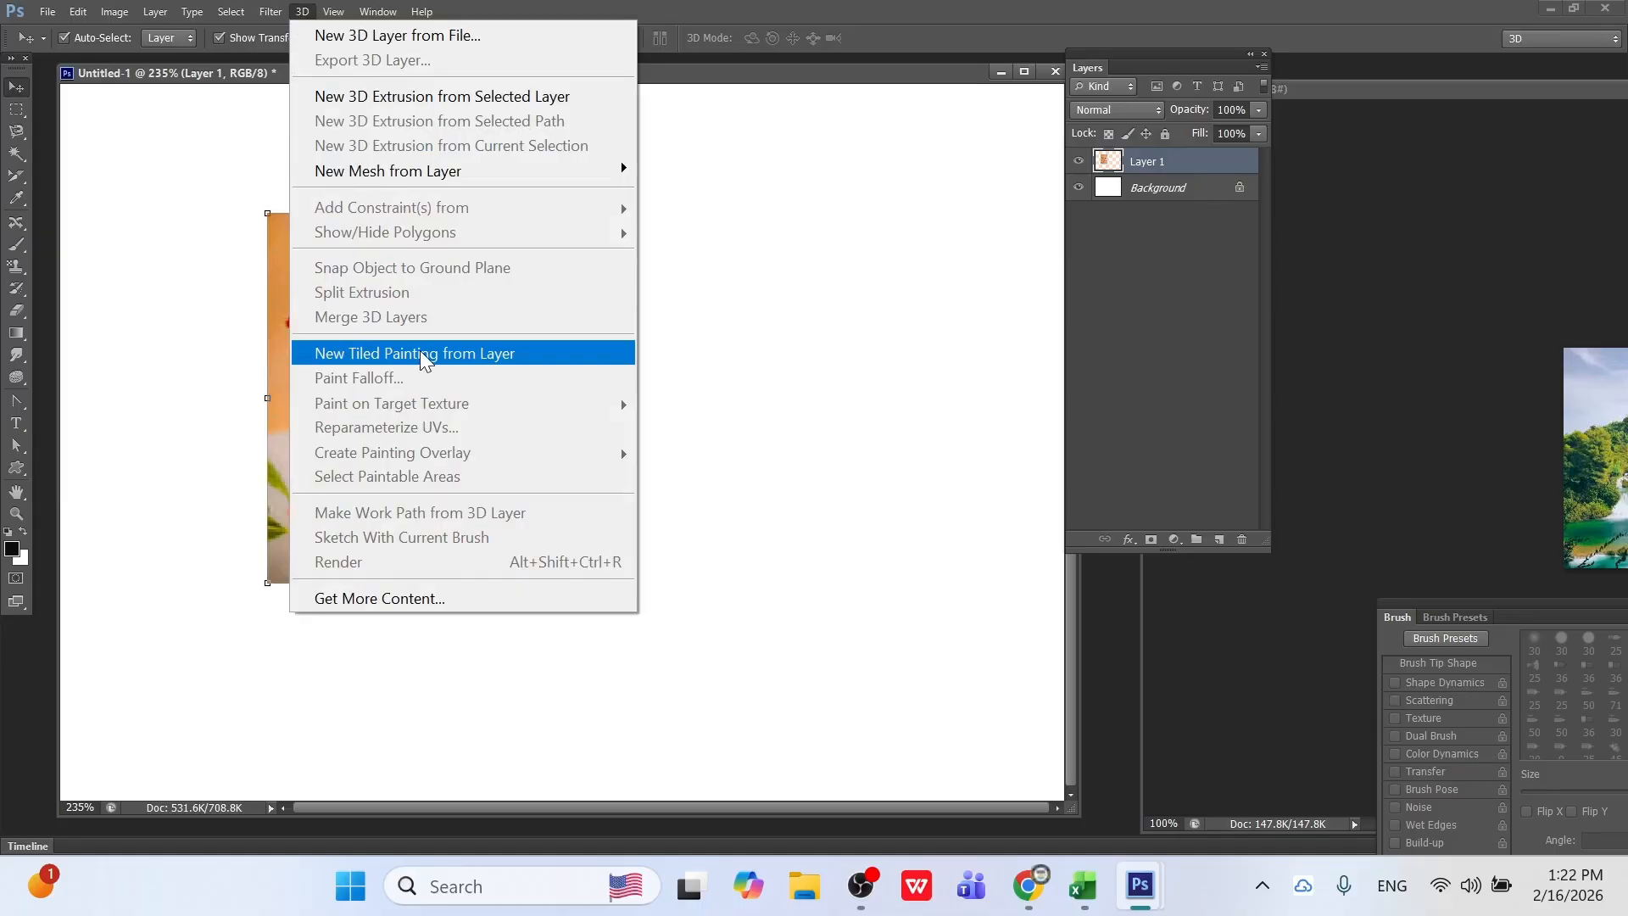
left_click(520, 353)
left_click_drag(368, 335, 290, 299)
Create a new tiled painting from the flower layer and tilt it in 3D to inspect the repeated tiles.
left_click(302, 12)
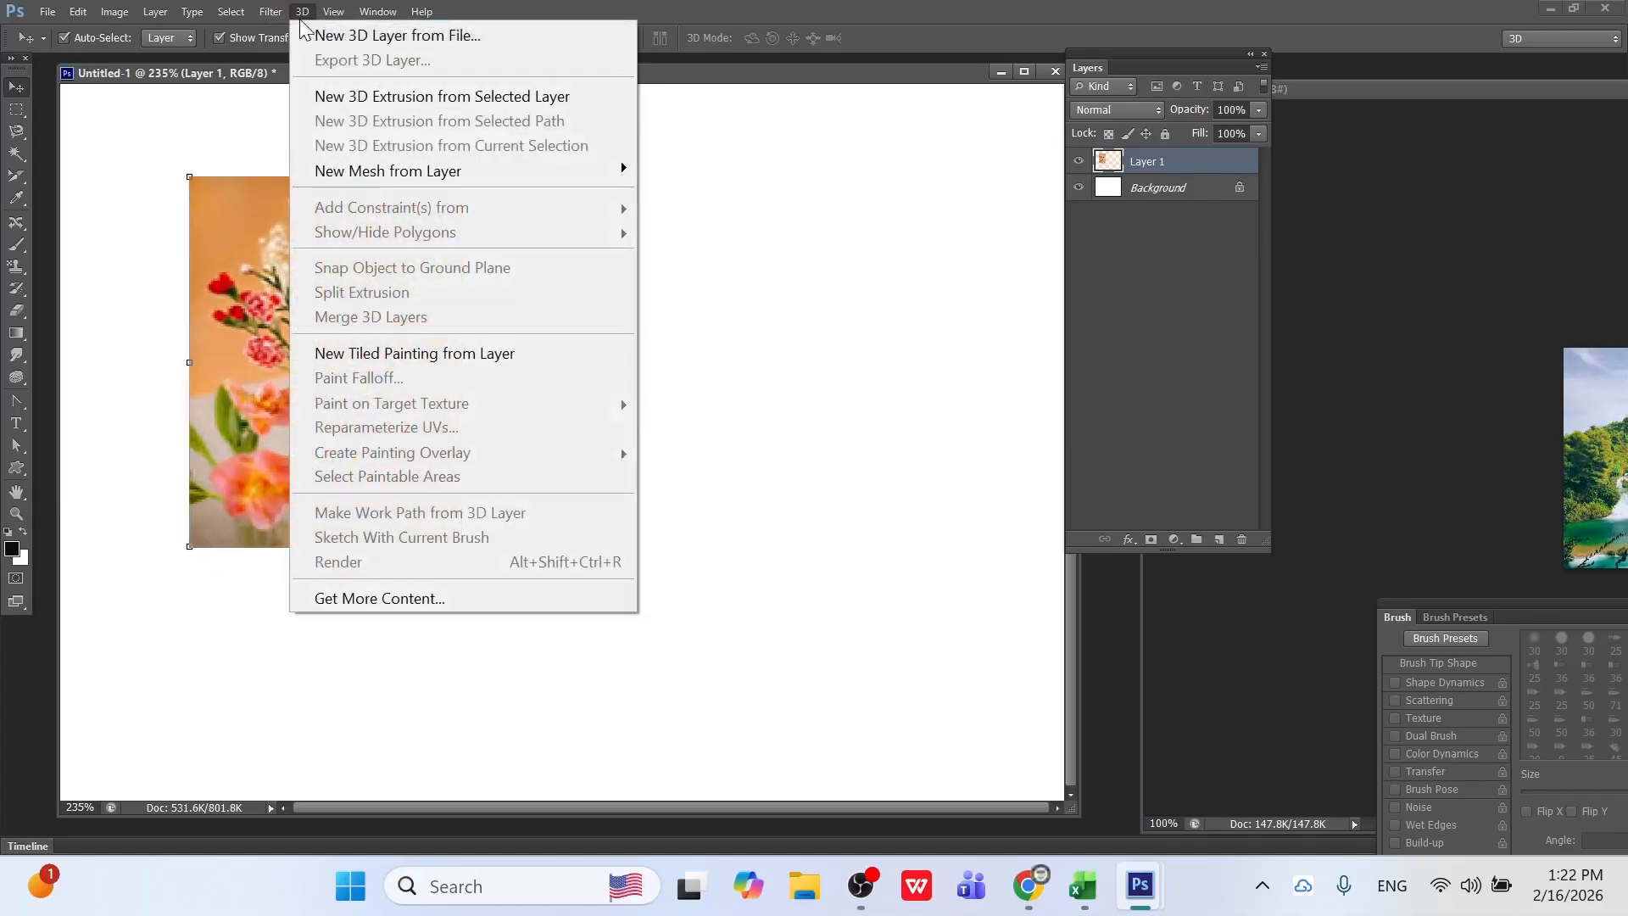
left_click(425, 345)
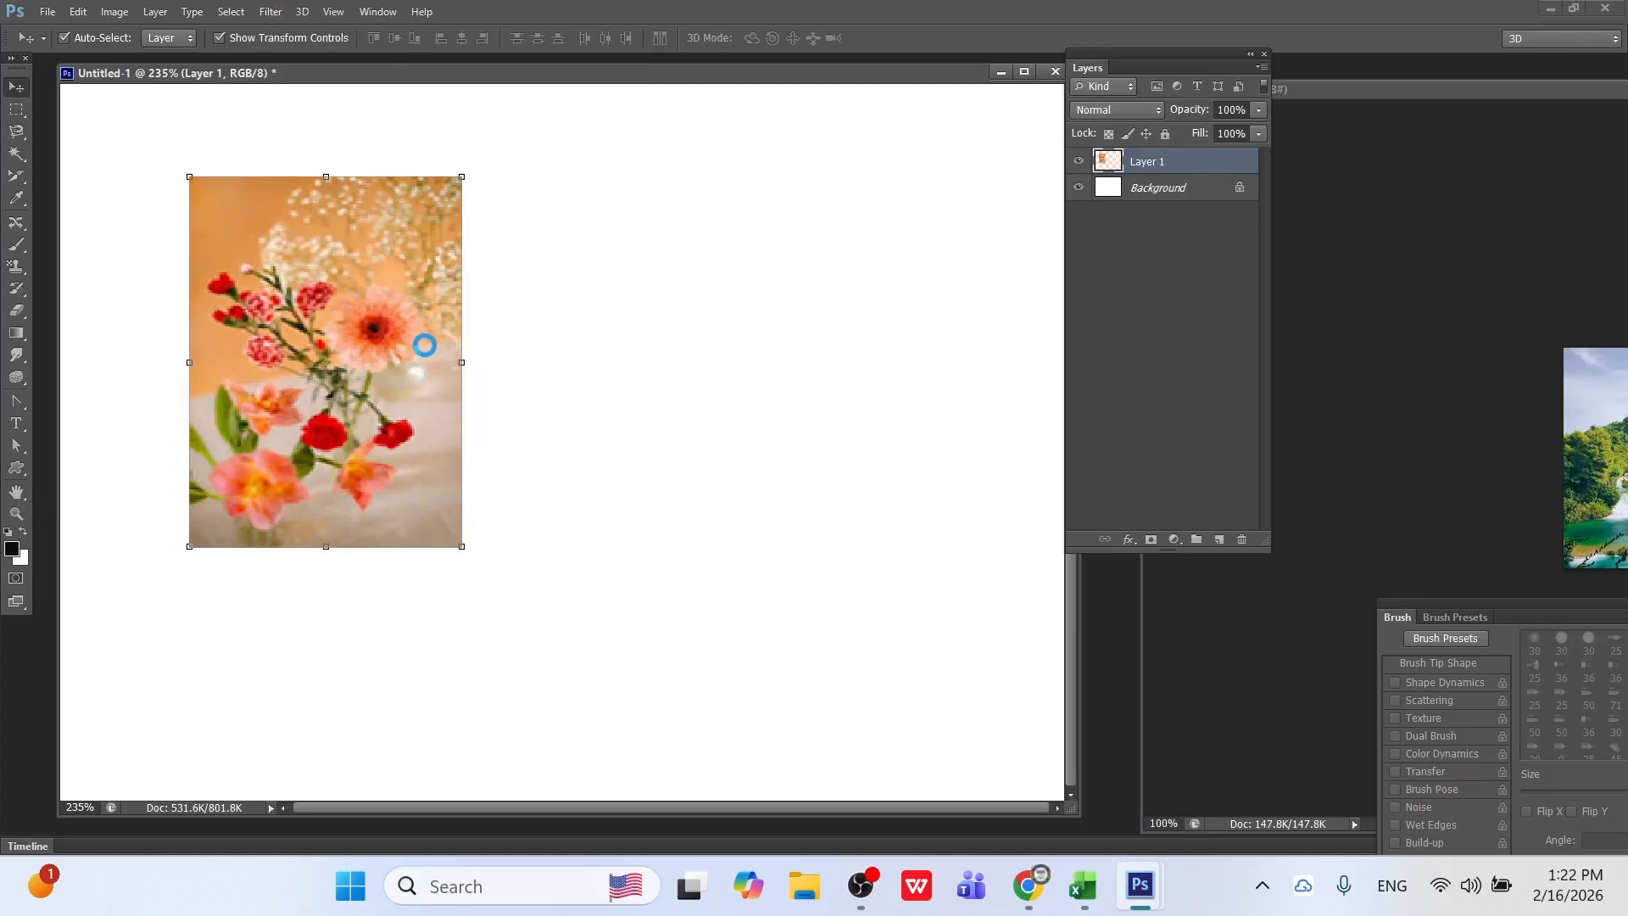
left_click_drag(815, 437, 820, 426)
left_click_drag(731, 431, 825, 491)
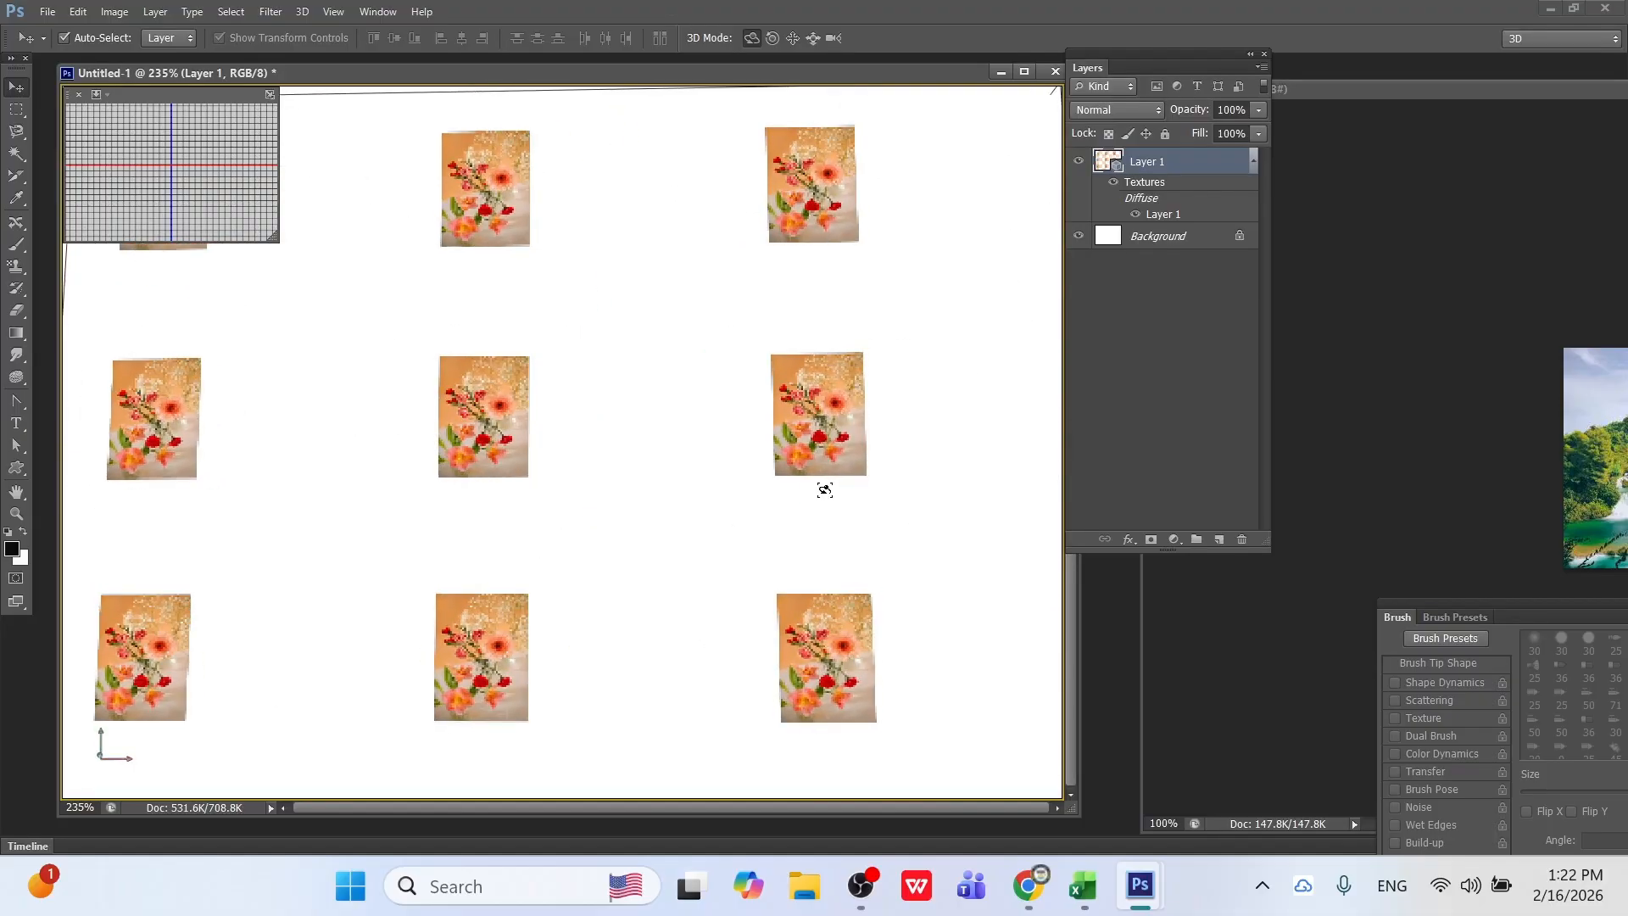
Undo the 3D view changes and the flower tiled painting back to the single flat photo.
key("ctrl+alt+z")
key("ctrl+alt+z")
key("ctrl+alt+z")
key("ctrl+alt+z")
key("ctrl+alt+z")
key("ctrl+alt+z")
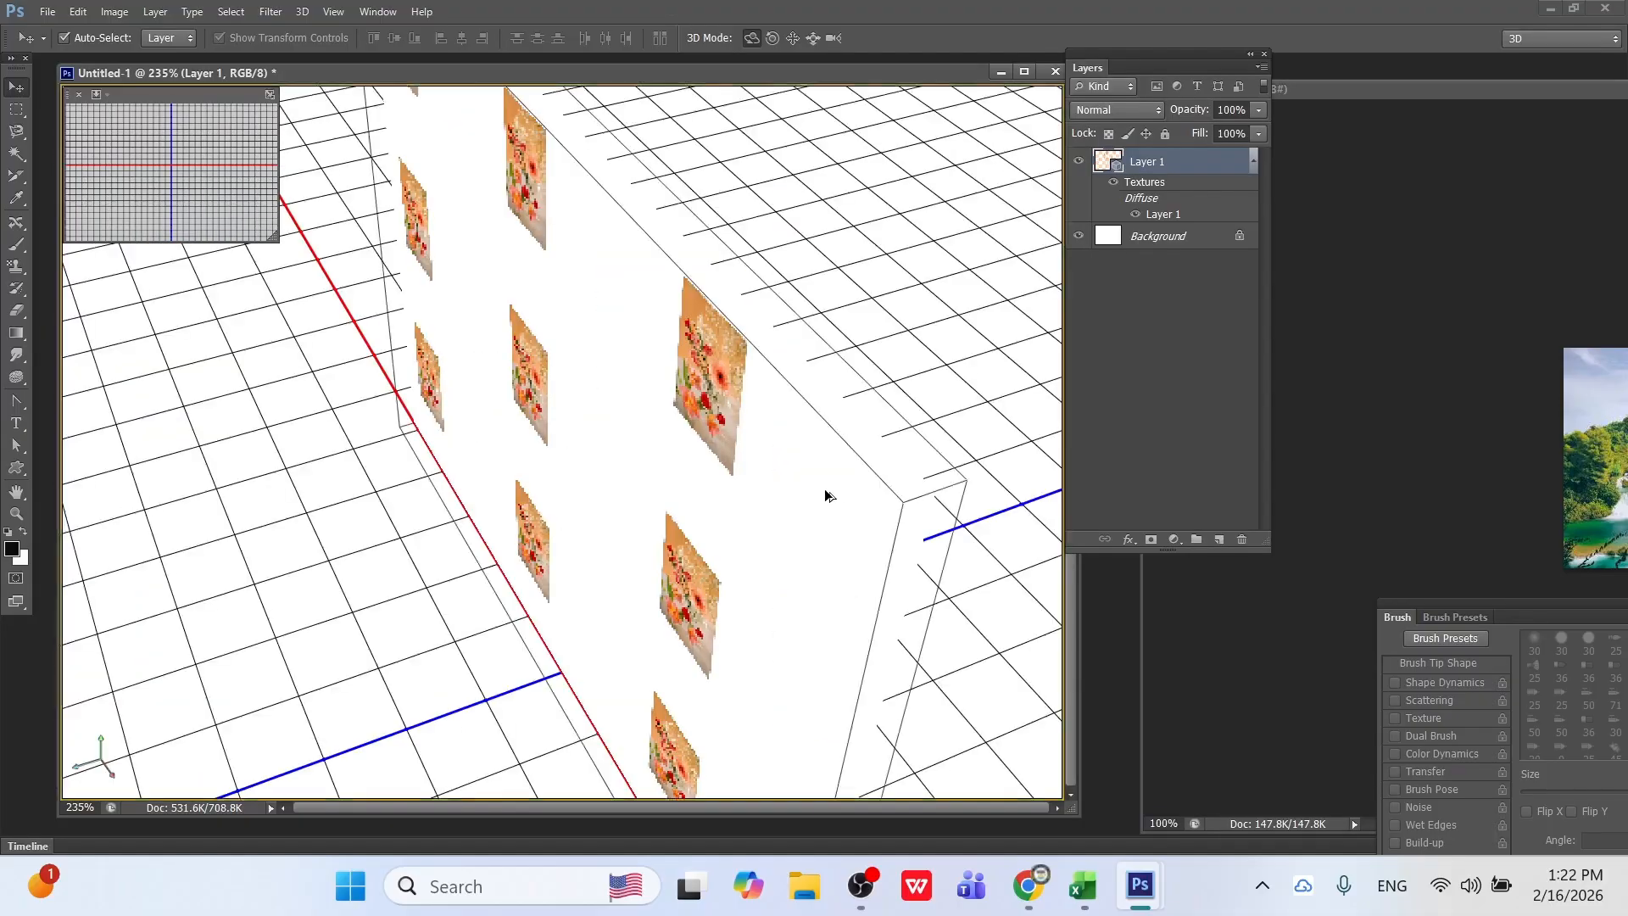
key("ctrl+alt+z")
key("ctrl+alt+z")
key("ctrl+alt+z")
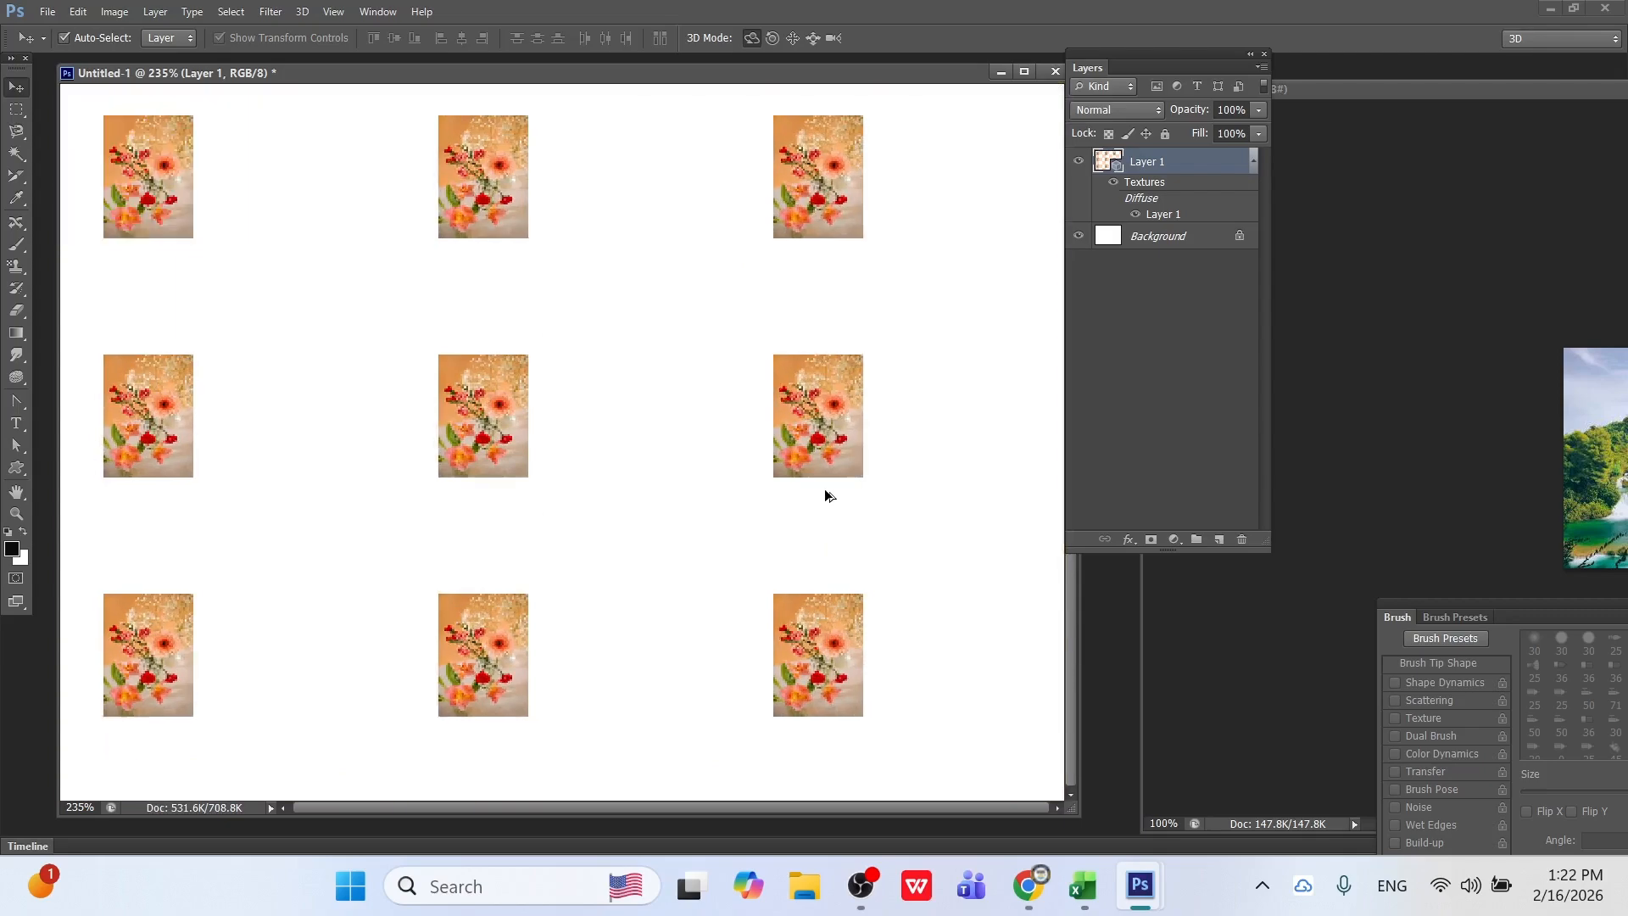
Enlarge the flat flower photo toward the lower right of the canvas.
left_click_drag(462, 545, 587, 668)
key("Return")
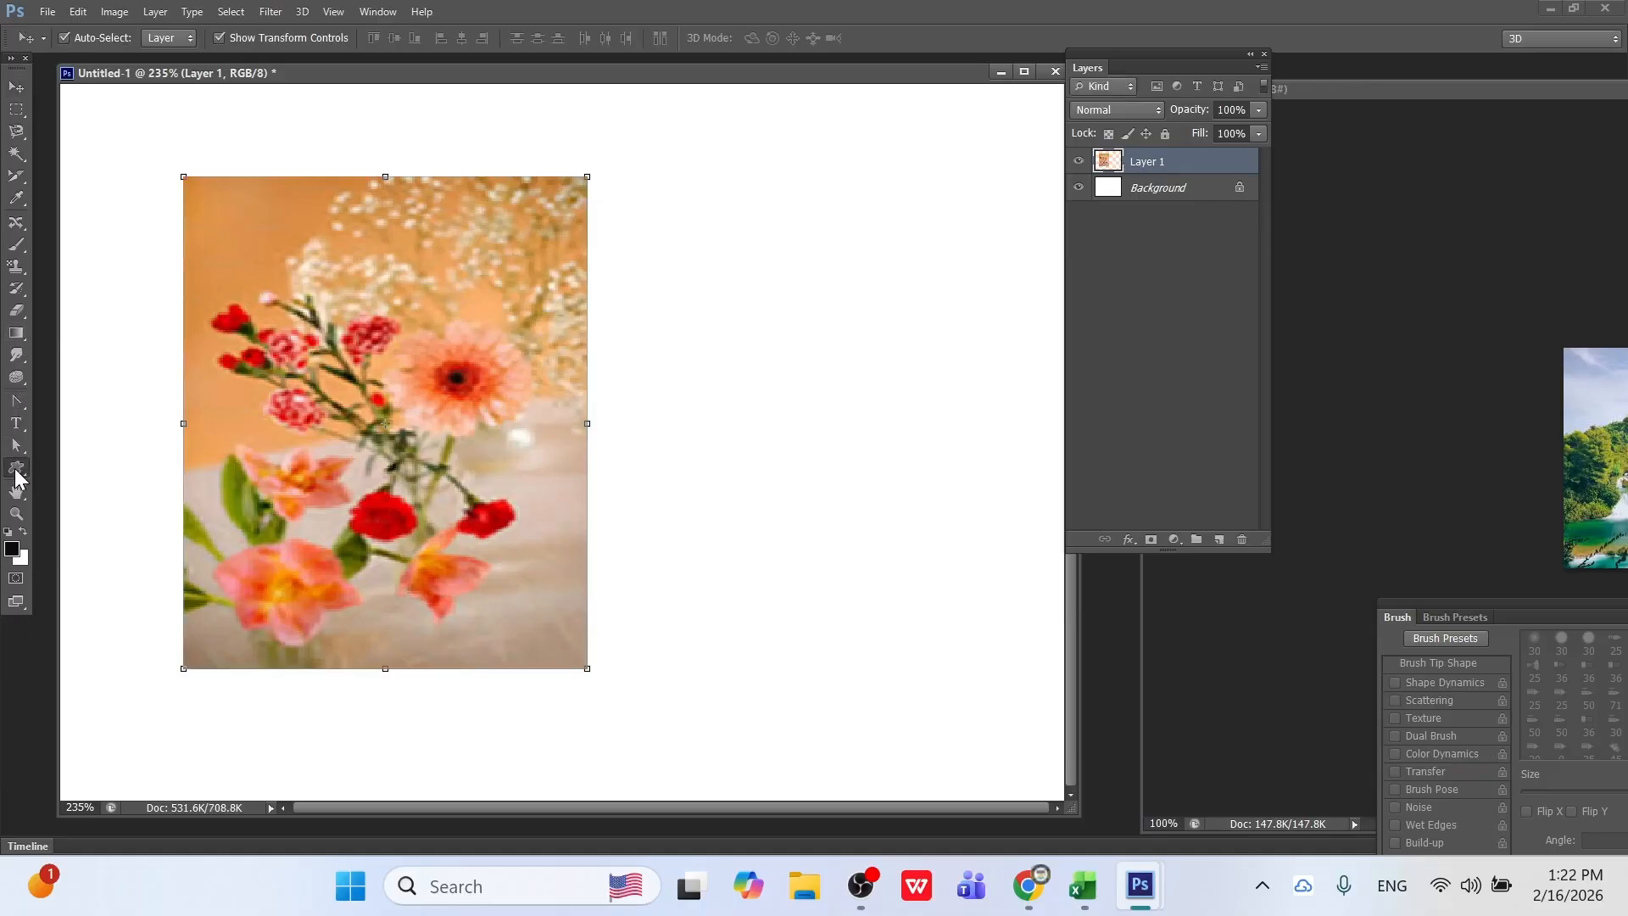
Draw a rectangle shape about 40 × 51 px on the upper part of the flower photo and fill it red.
left_click_drag(15, 467, 146, 475)
left_click(144, 465)
left_click_drag(264, 256, 342, 357)
left_click(156, 37)
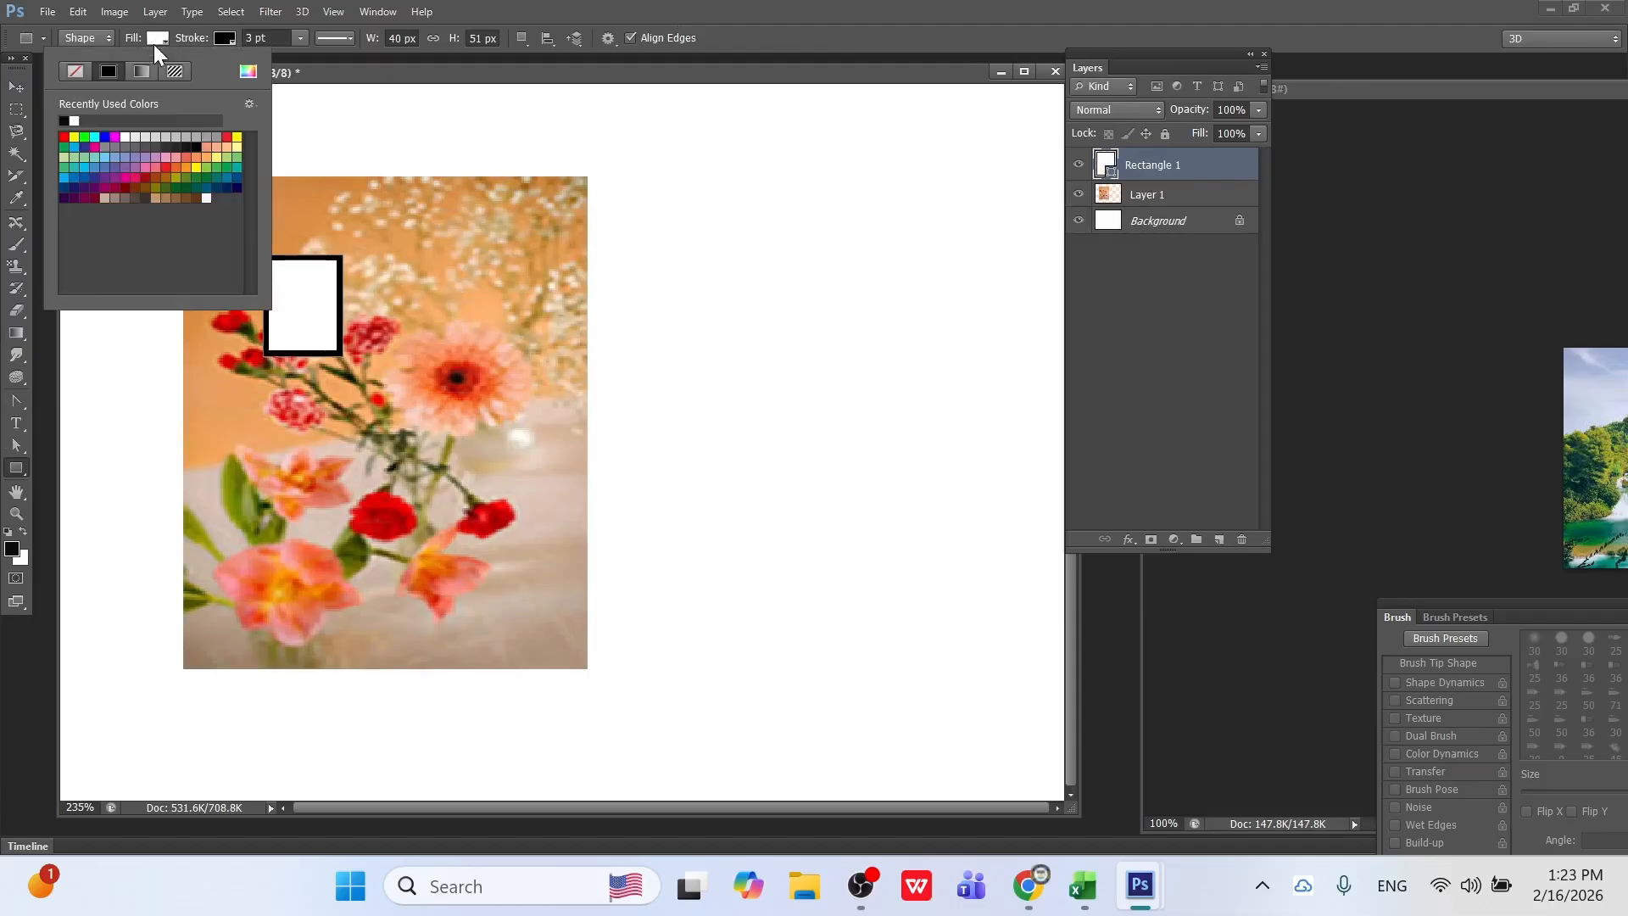
left_click(167, 168)
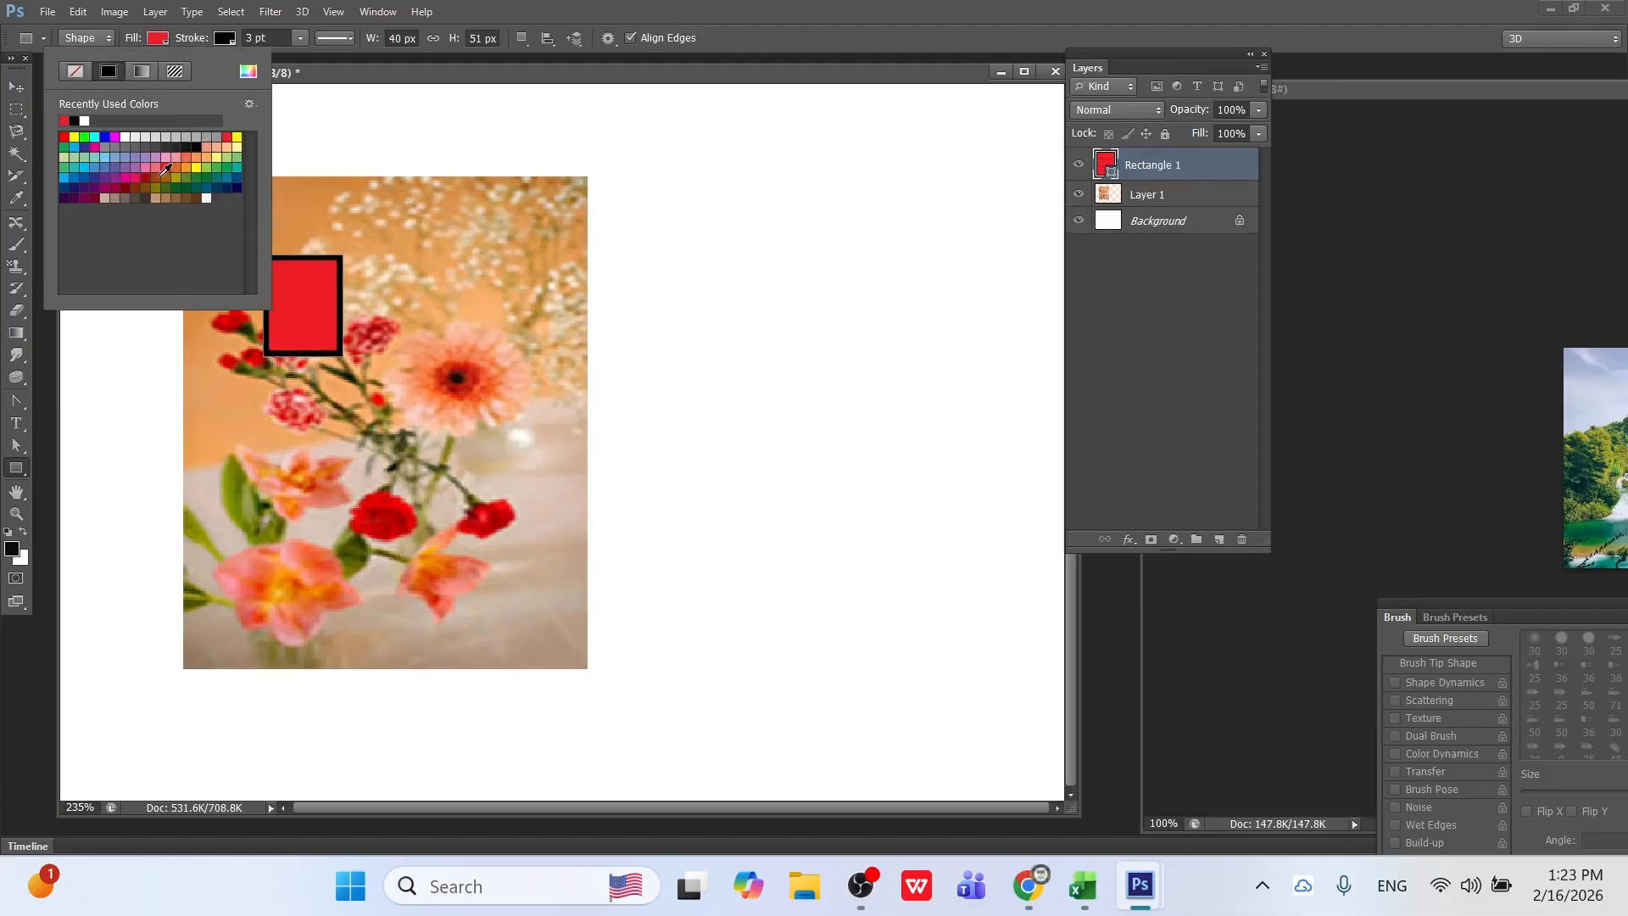
left_click(414, 77)
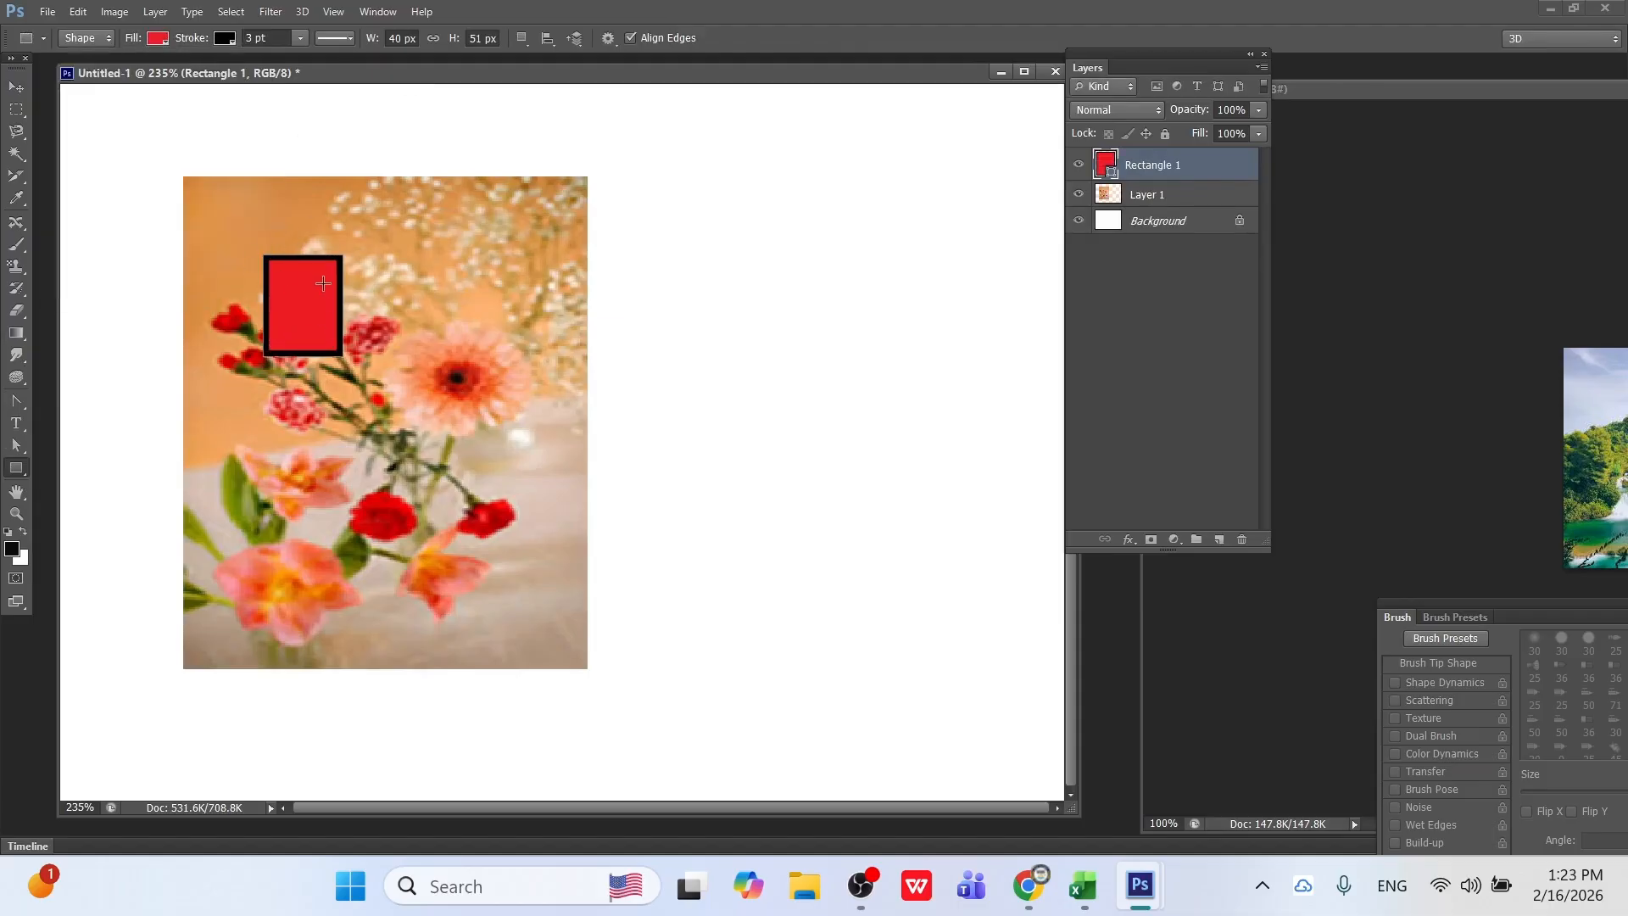
Create a new tiled painting from the red rectangle layer and rotate the 3D view around it.
left_click(303, 13)
left_click(409, 348)
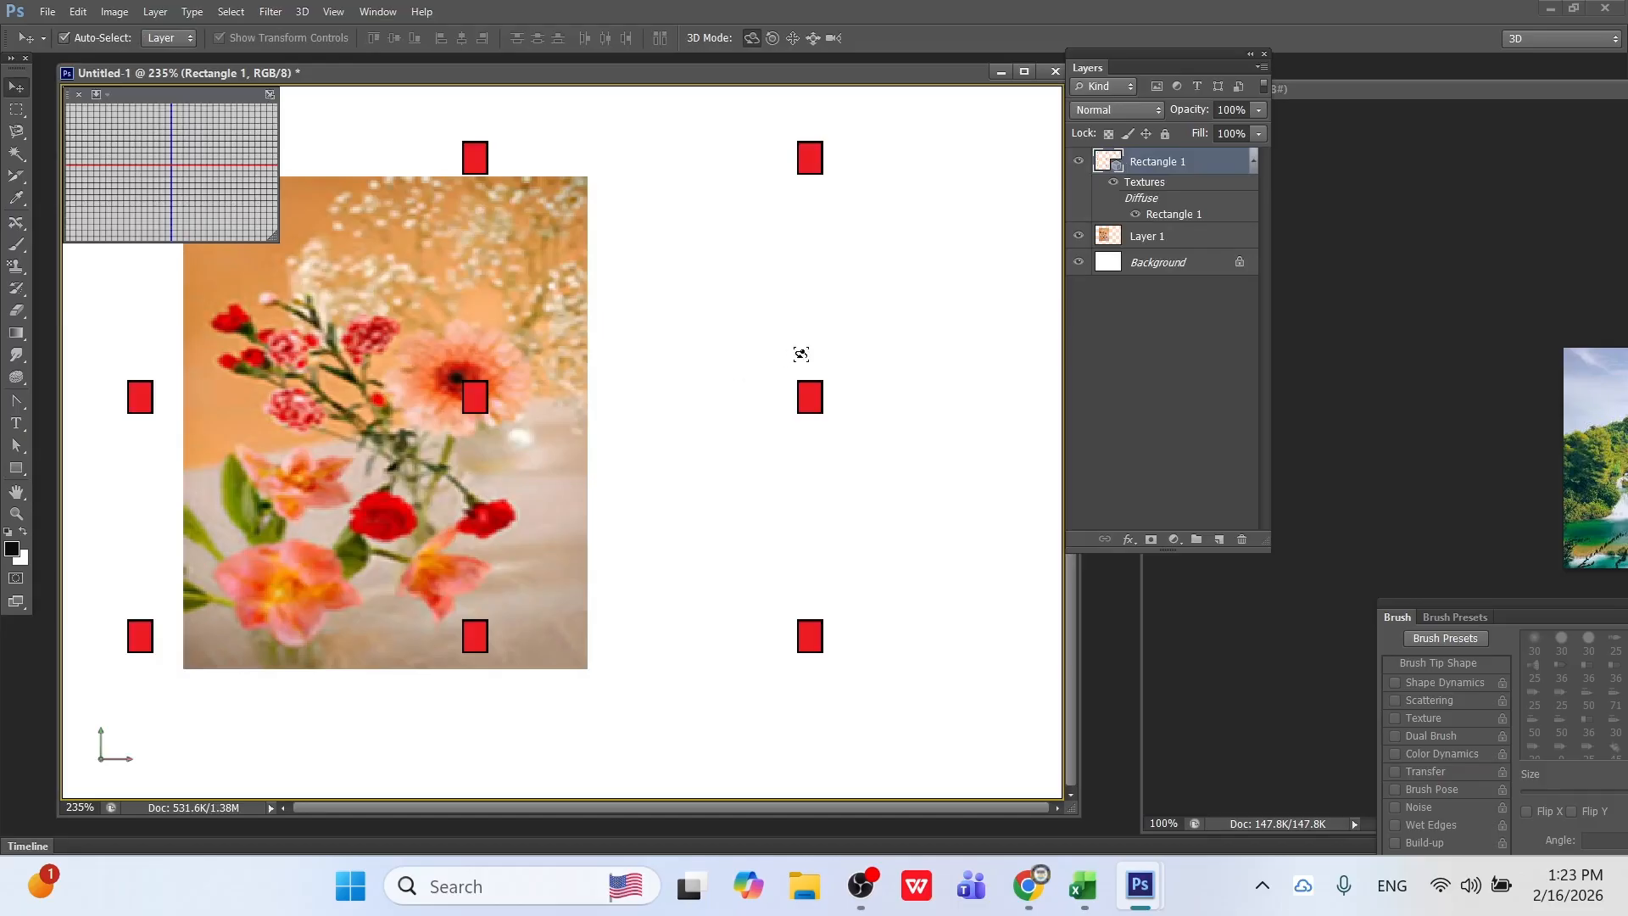
mouse_move(865, 367)
left_mouse_down()
mouse_move(779, 408)
mouse_move(658, 418)
mouse_move(767, 382)
mouse_move(716, 422)
mouse_move(716, 483)
mouse_move(818, 490)
mouse_move(807, 509)
mouse_move(836, 429)
mouse_move(690, 458)
mouse_move(791, 415)
mouse_move(784, 459)
mouse_move(829, 431)
left_mouse_up()
Undo the rectangle's tiled painting, its red fill and the rectangle shape, leaving only the flower photo.
key("ctrl+alt+z")
key("ctrl+alt+z")
key("ctrl+alt+z")
key("ctrl+alt+z")
key("ctrl+alt+z")
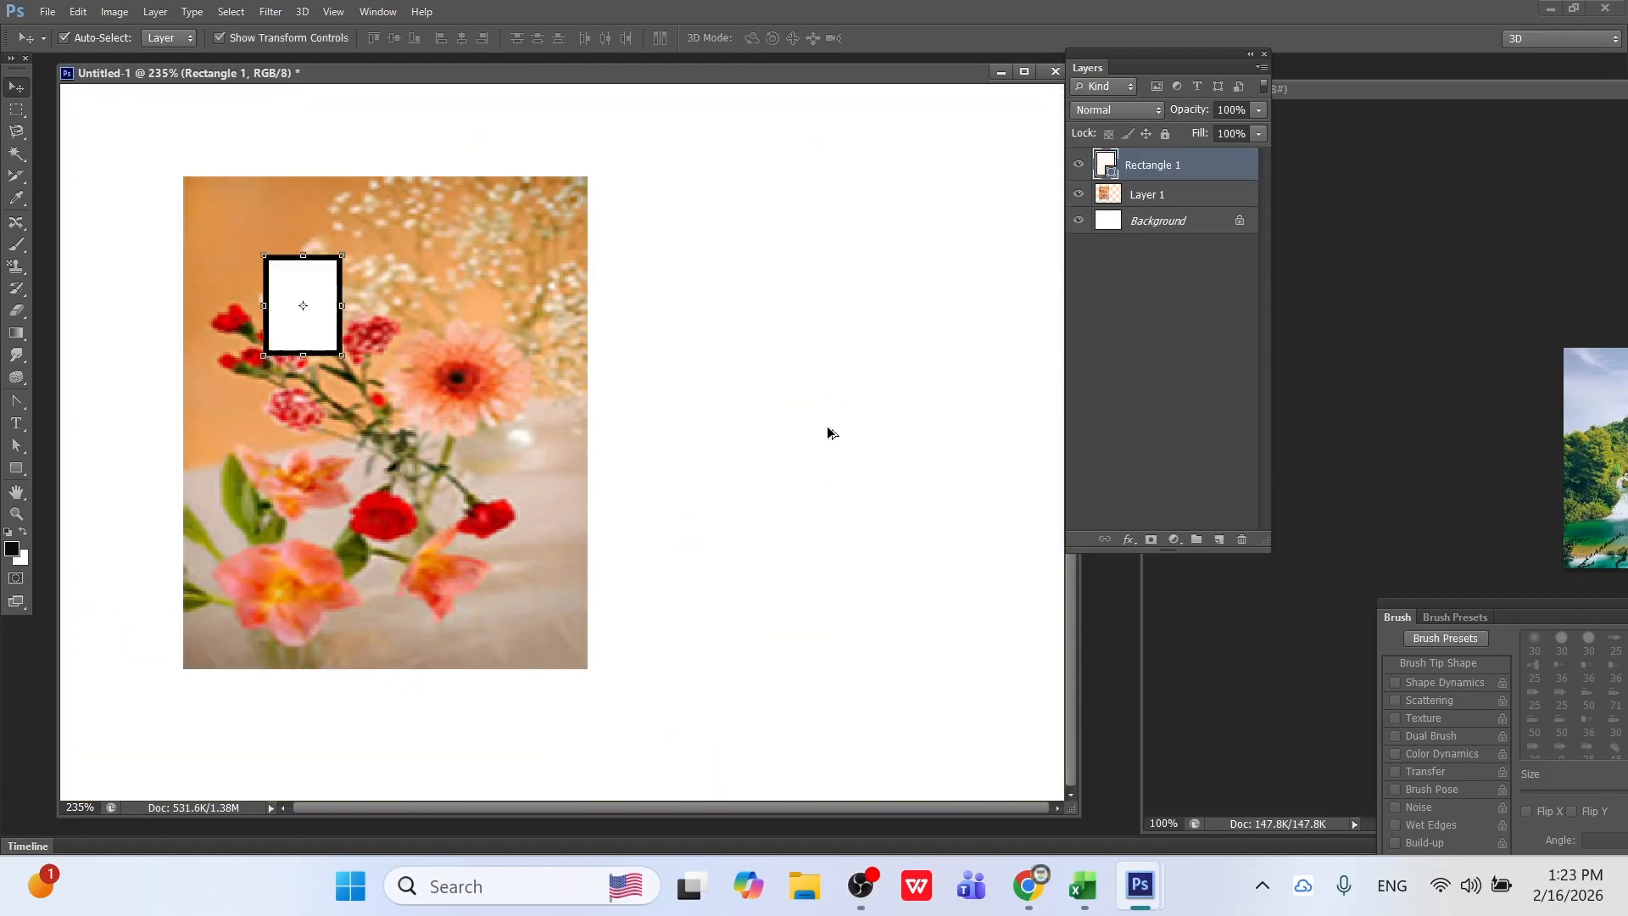
Extrude the flower layer into a 3D box and set its paint falloff to a minimum angle of 80 and maximum of 89.
left_click(301, 12)
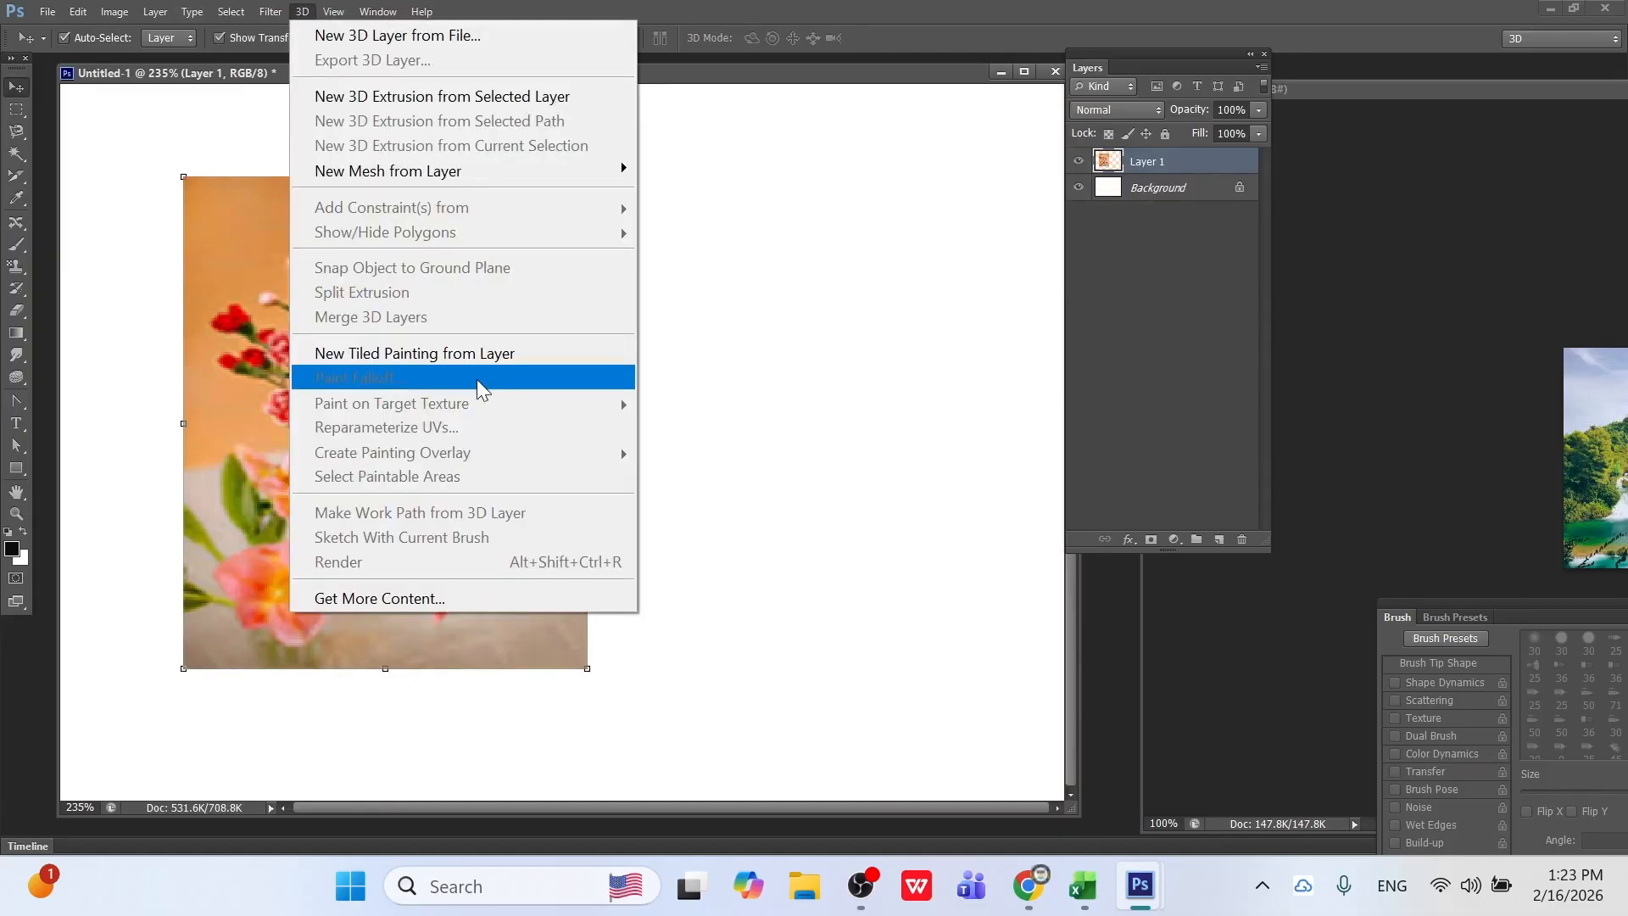
left_click(467, 95)
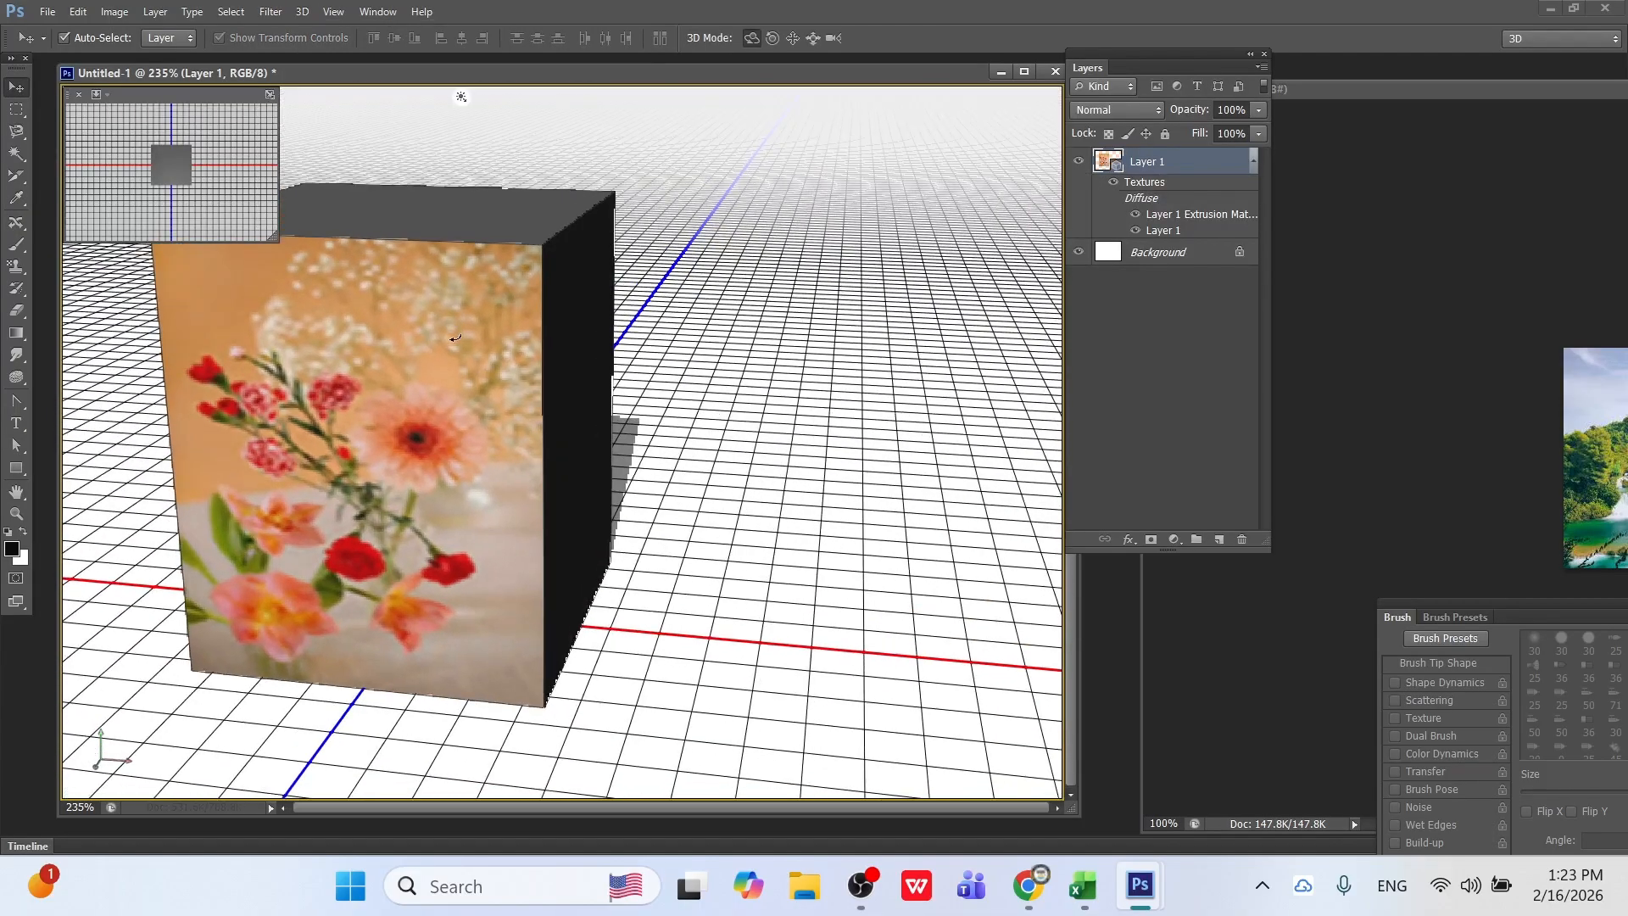
left_click(301, 12)
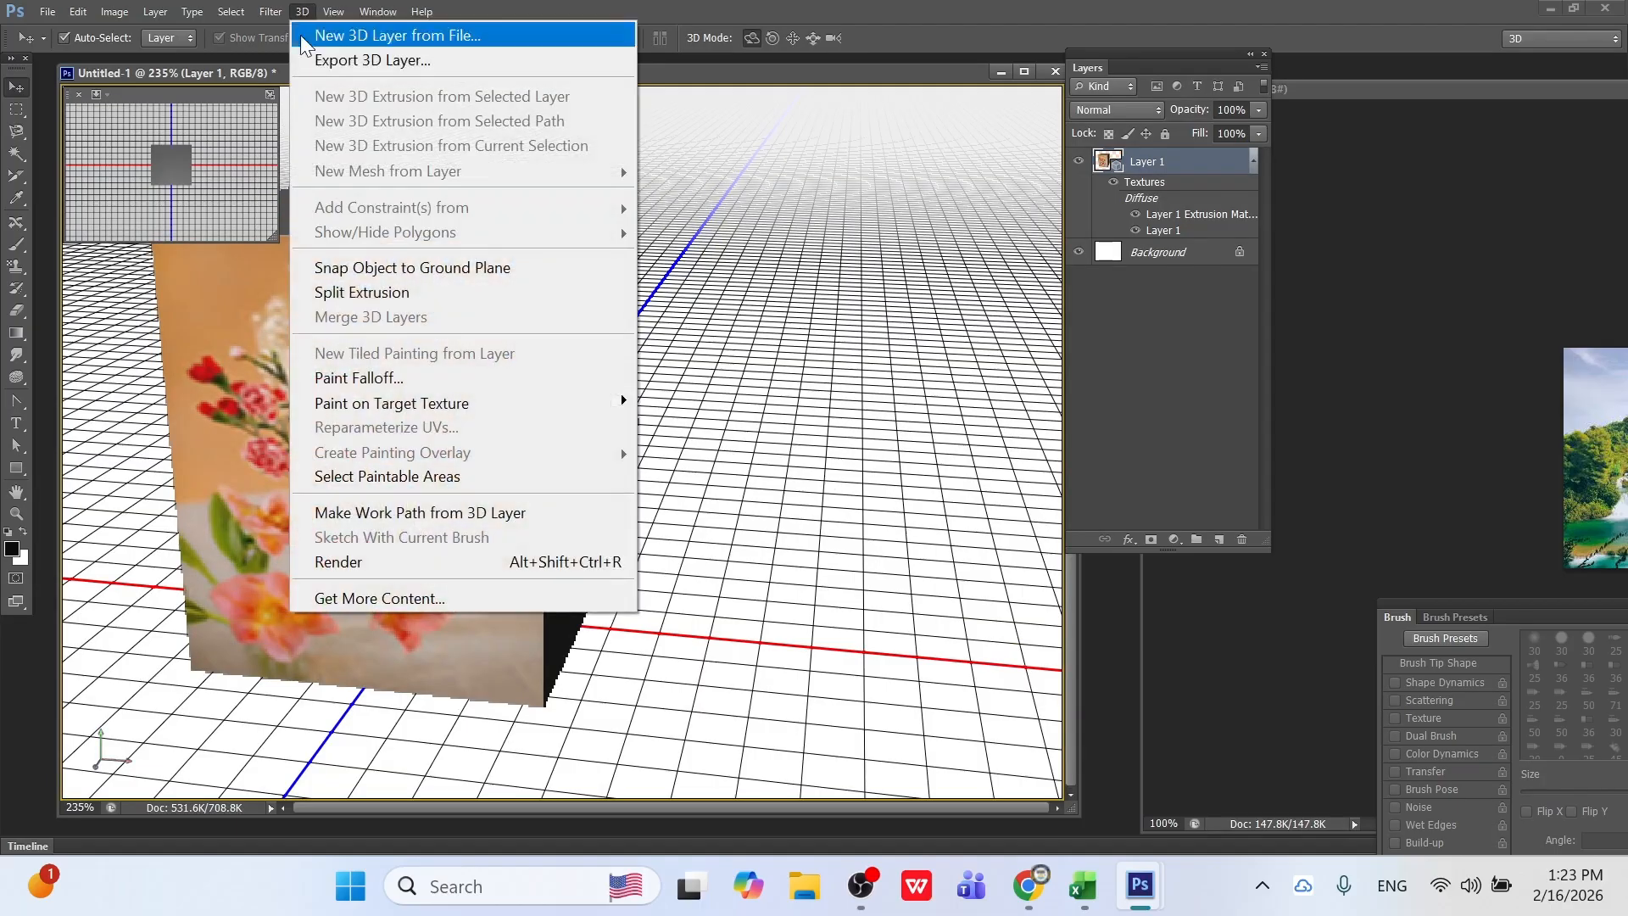
left_click(389, 379)
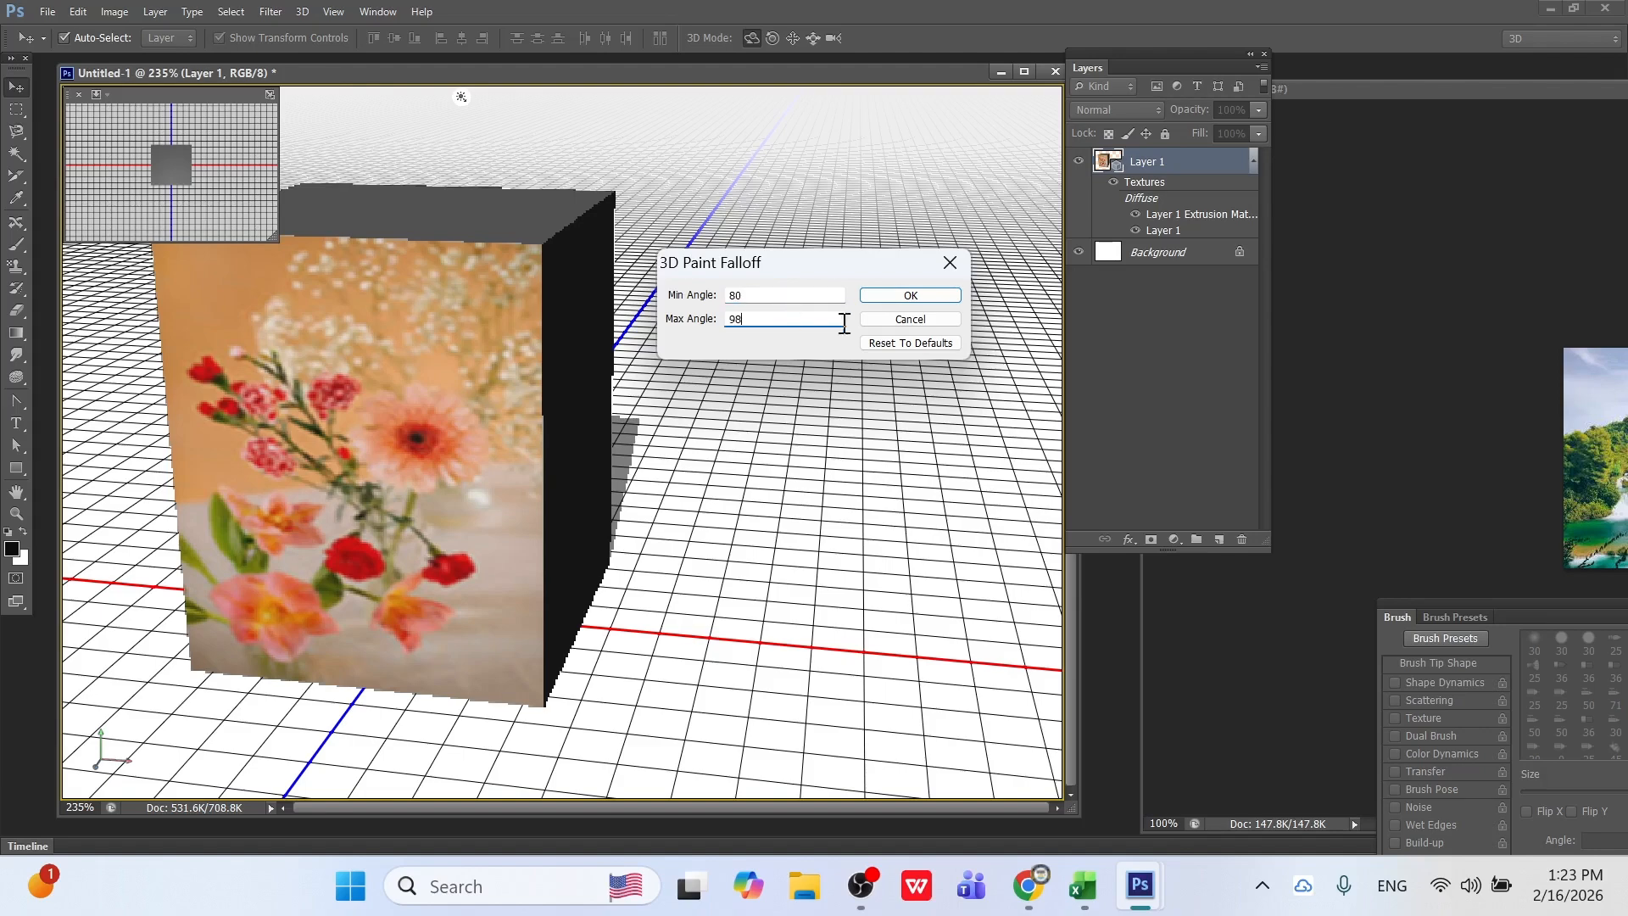
left_click(903, 297)
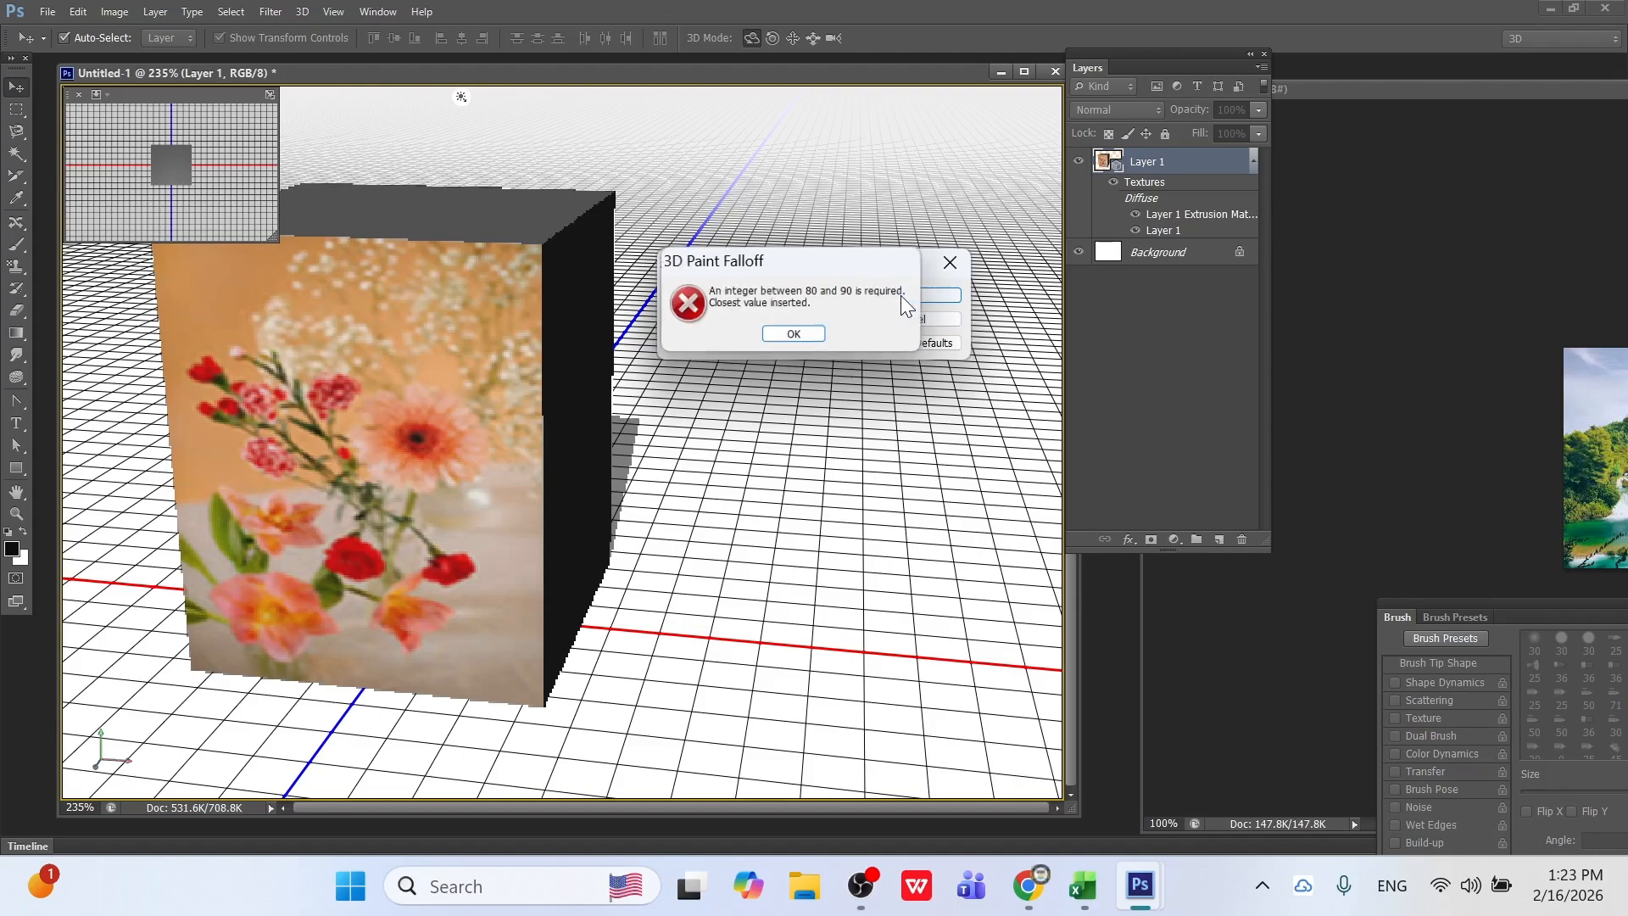
left_click(797, 333)
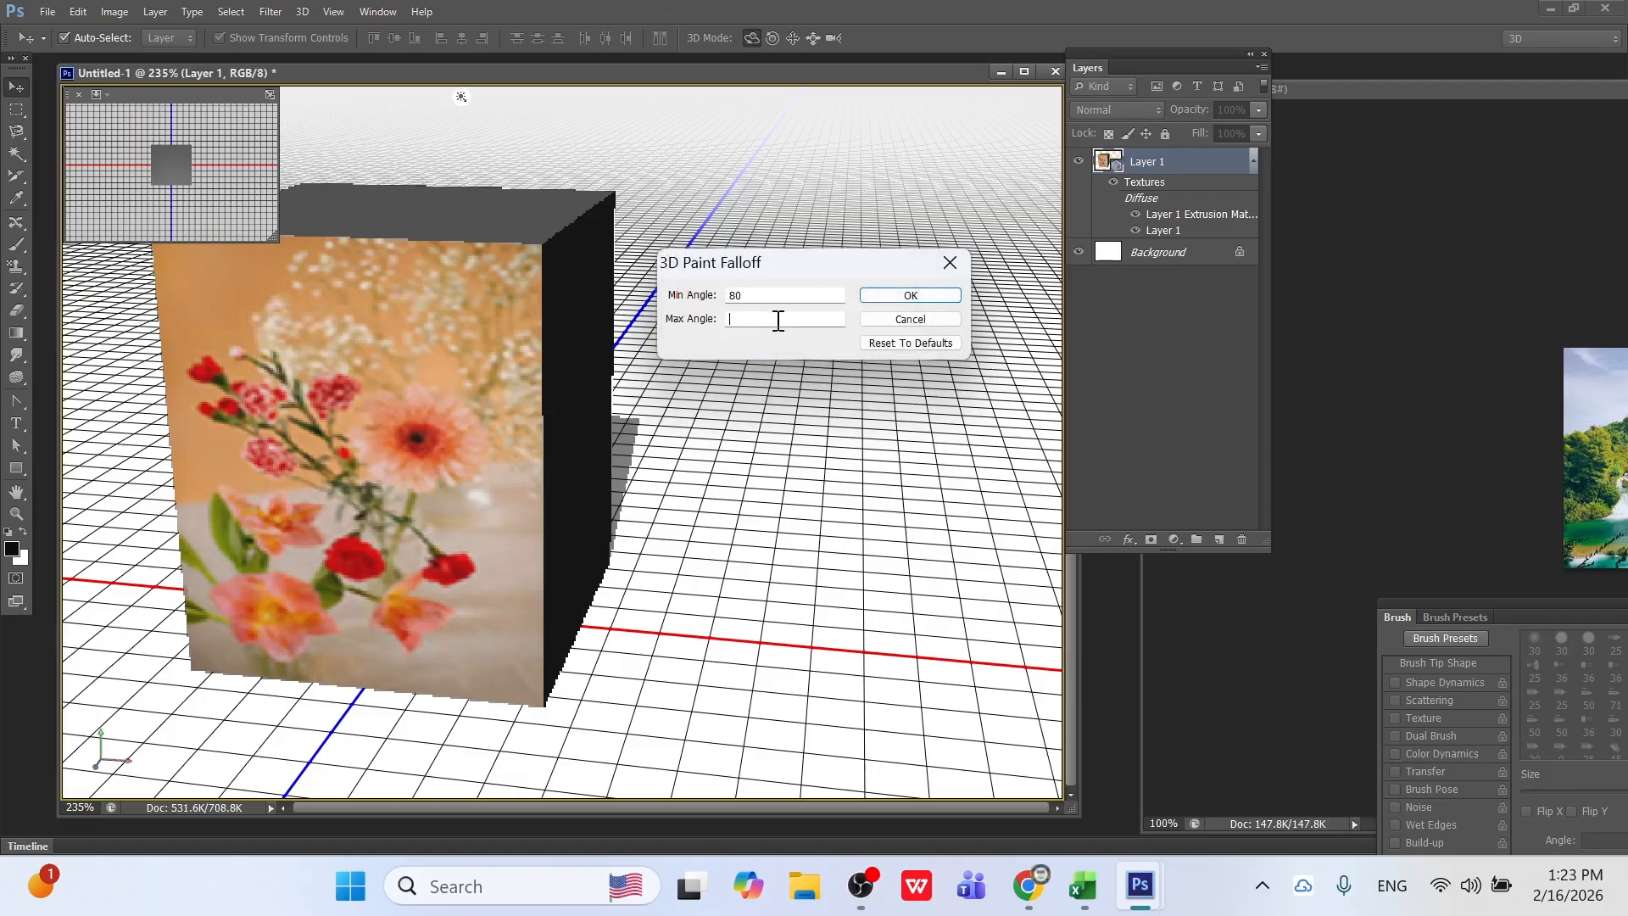
left_click(899, 297)
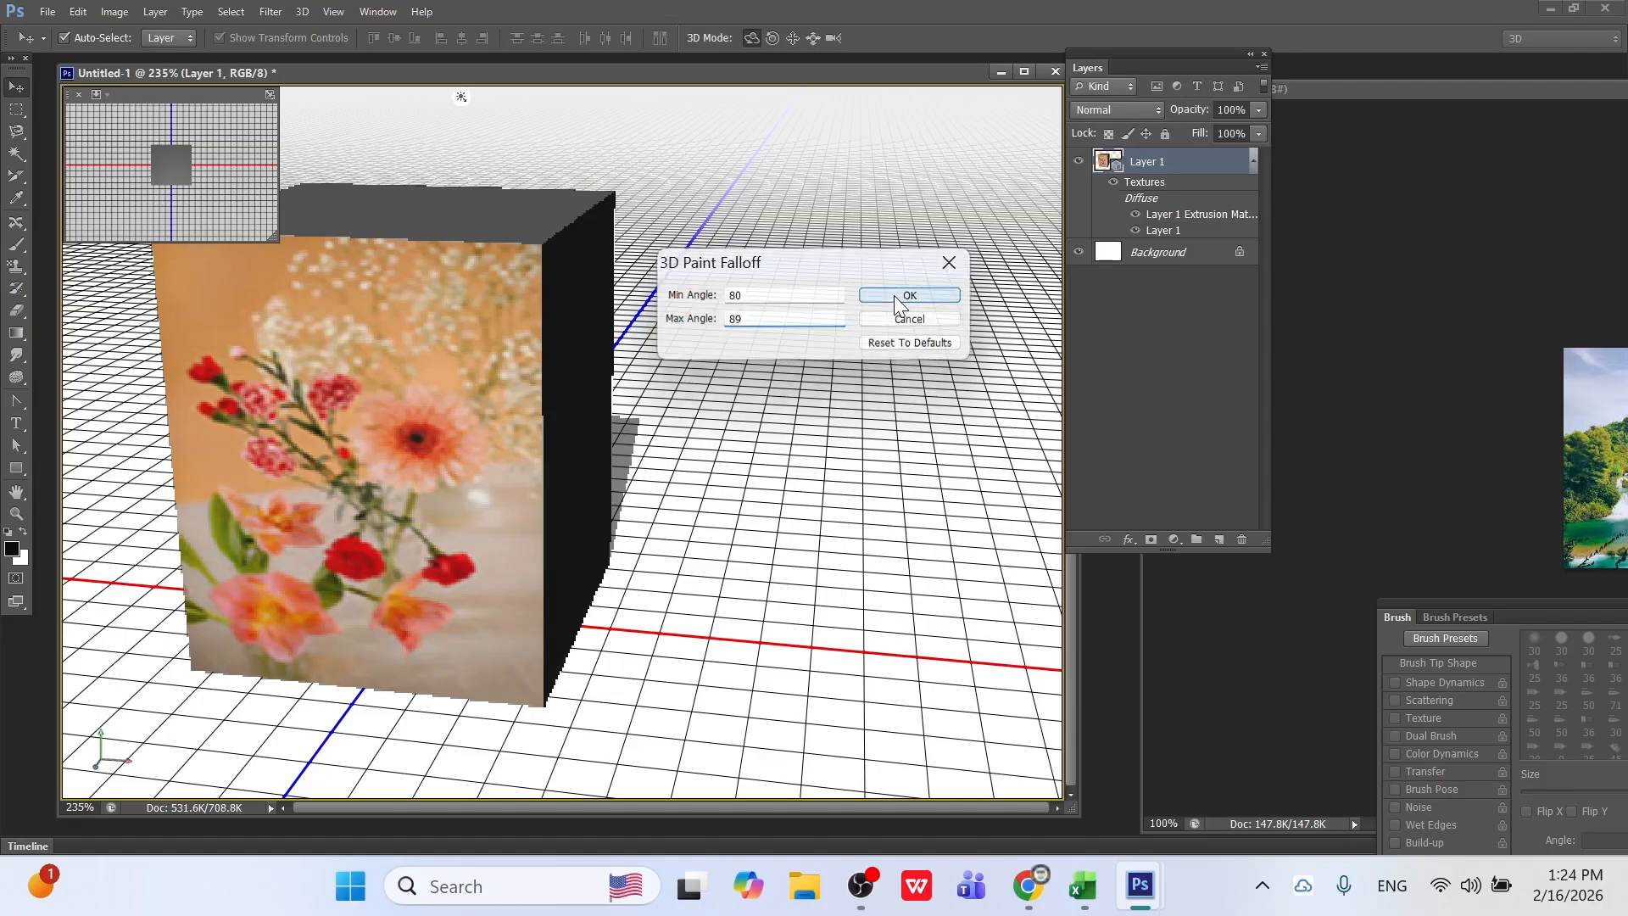
Turn the flower box to face forward, set its paint target texture to Bump and nudge the box.
mouse_move(443, 379)
left_mouse_down()
mouse_move(466, 428)
mouse_move(483, 400)
mouse_move(436, 424)
mouse_move(603, 443)
mouse_move(508, 441)
mouse_move(424, 480)
mouse_move(584, 529)
left_mouse_up()
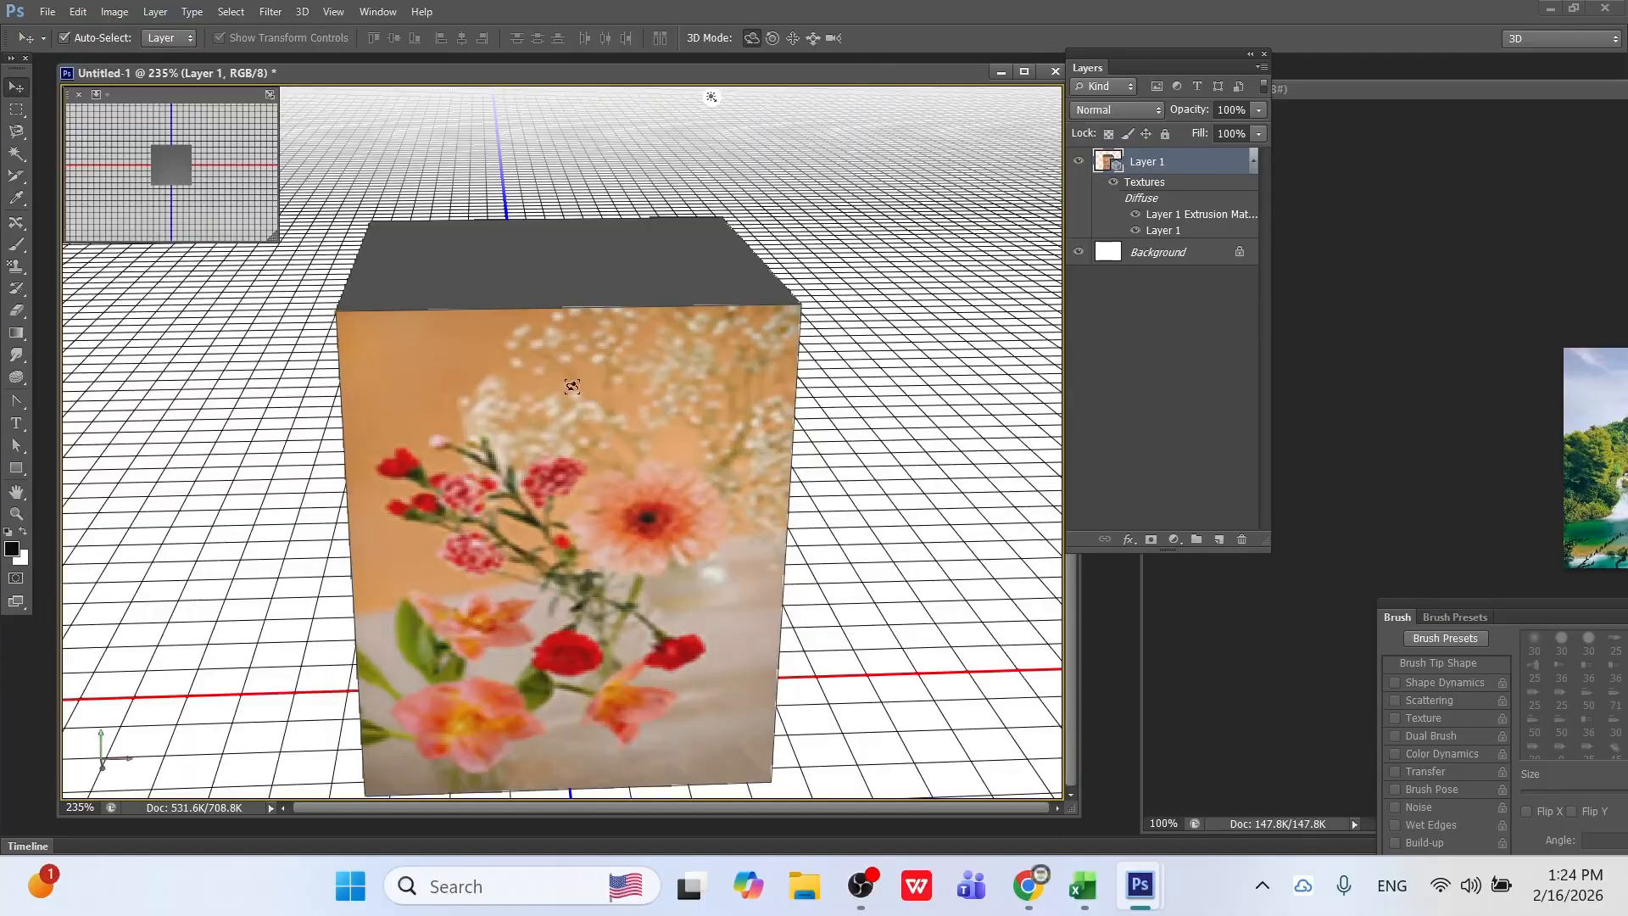
left_click(301, 11)
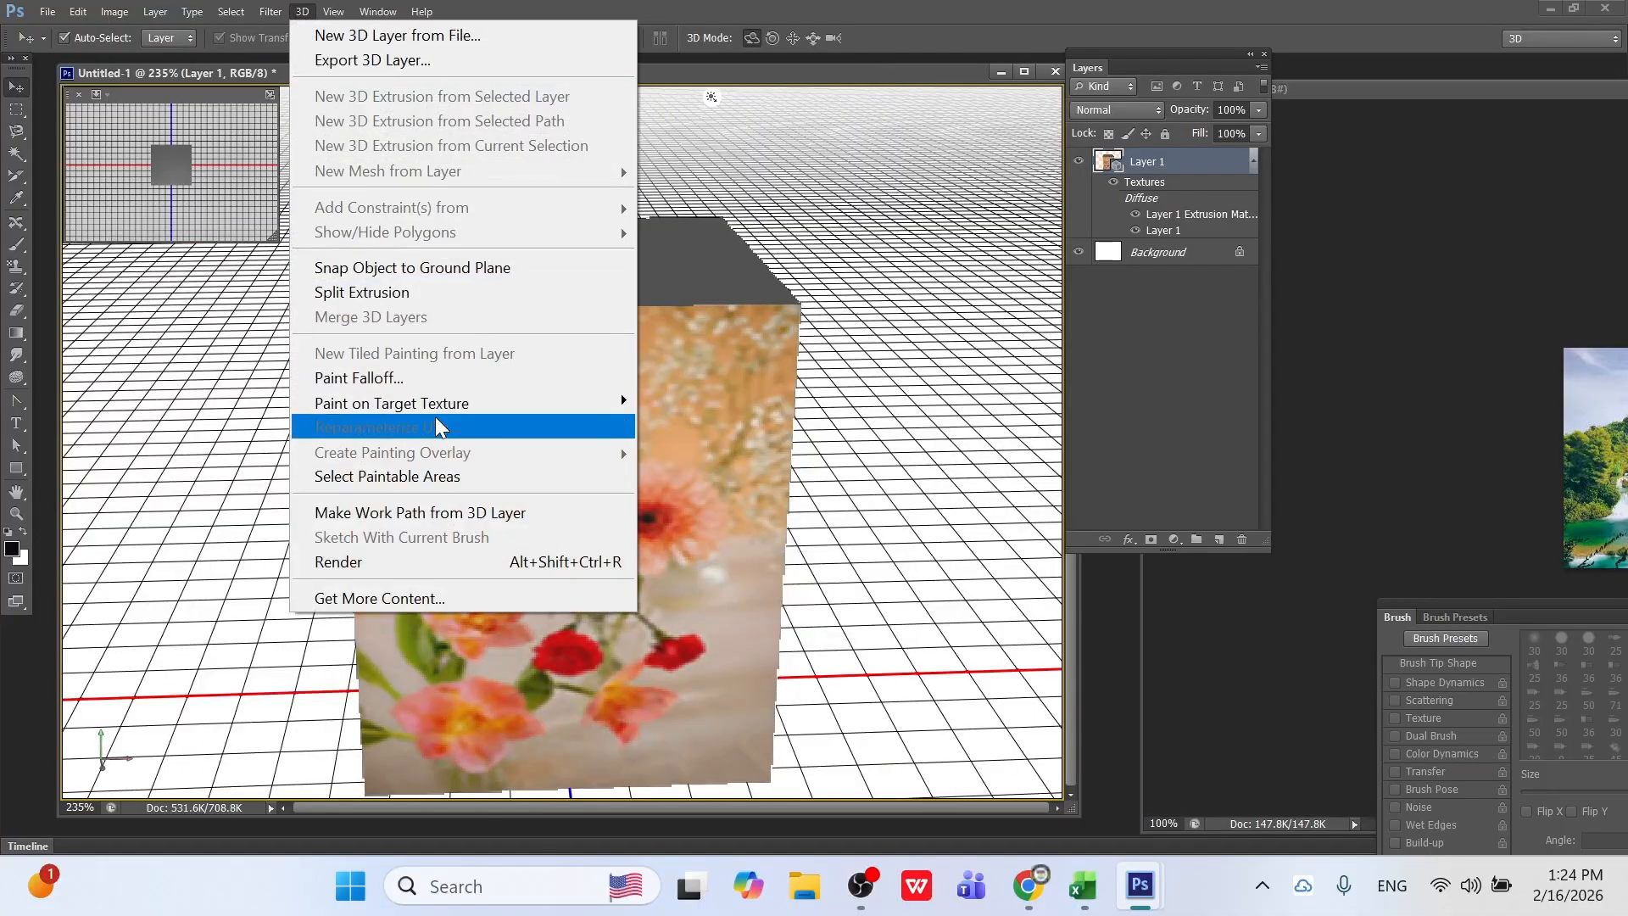
mouse_move(444, 409)
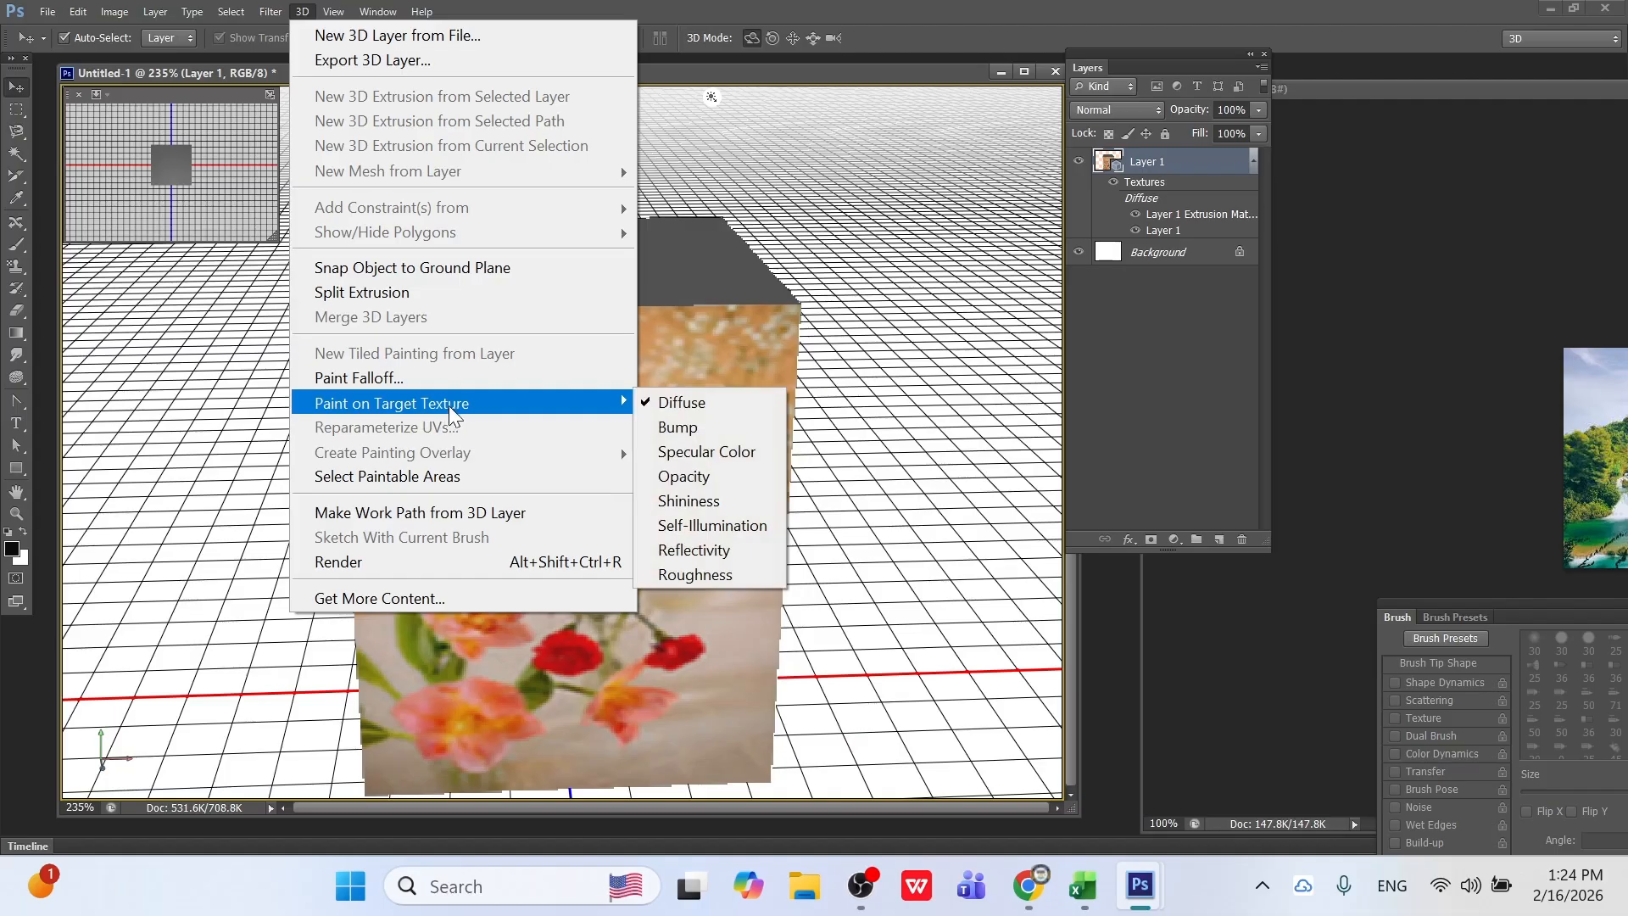
left_click(683, 428)
left_click(650, 473)
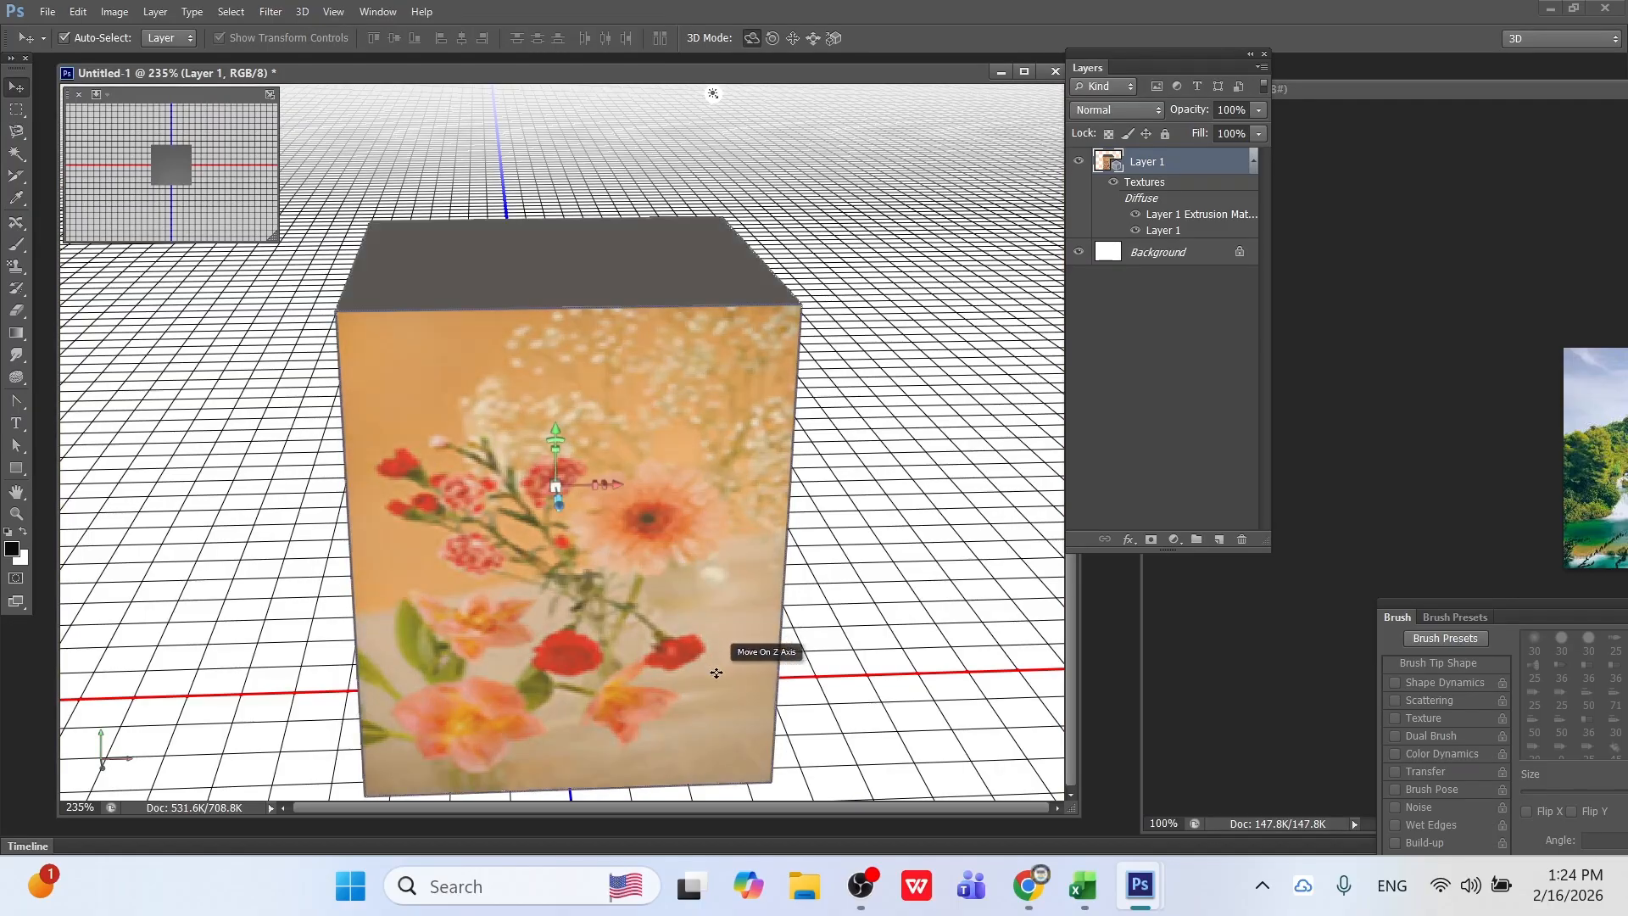
left_click_drag(763, 551, 395, 410)
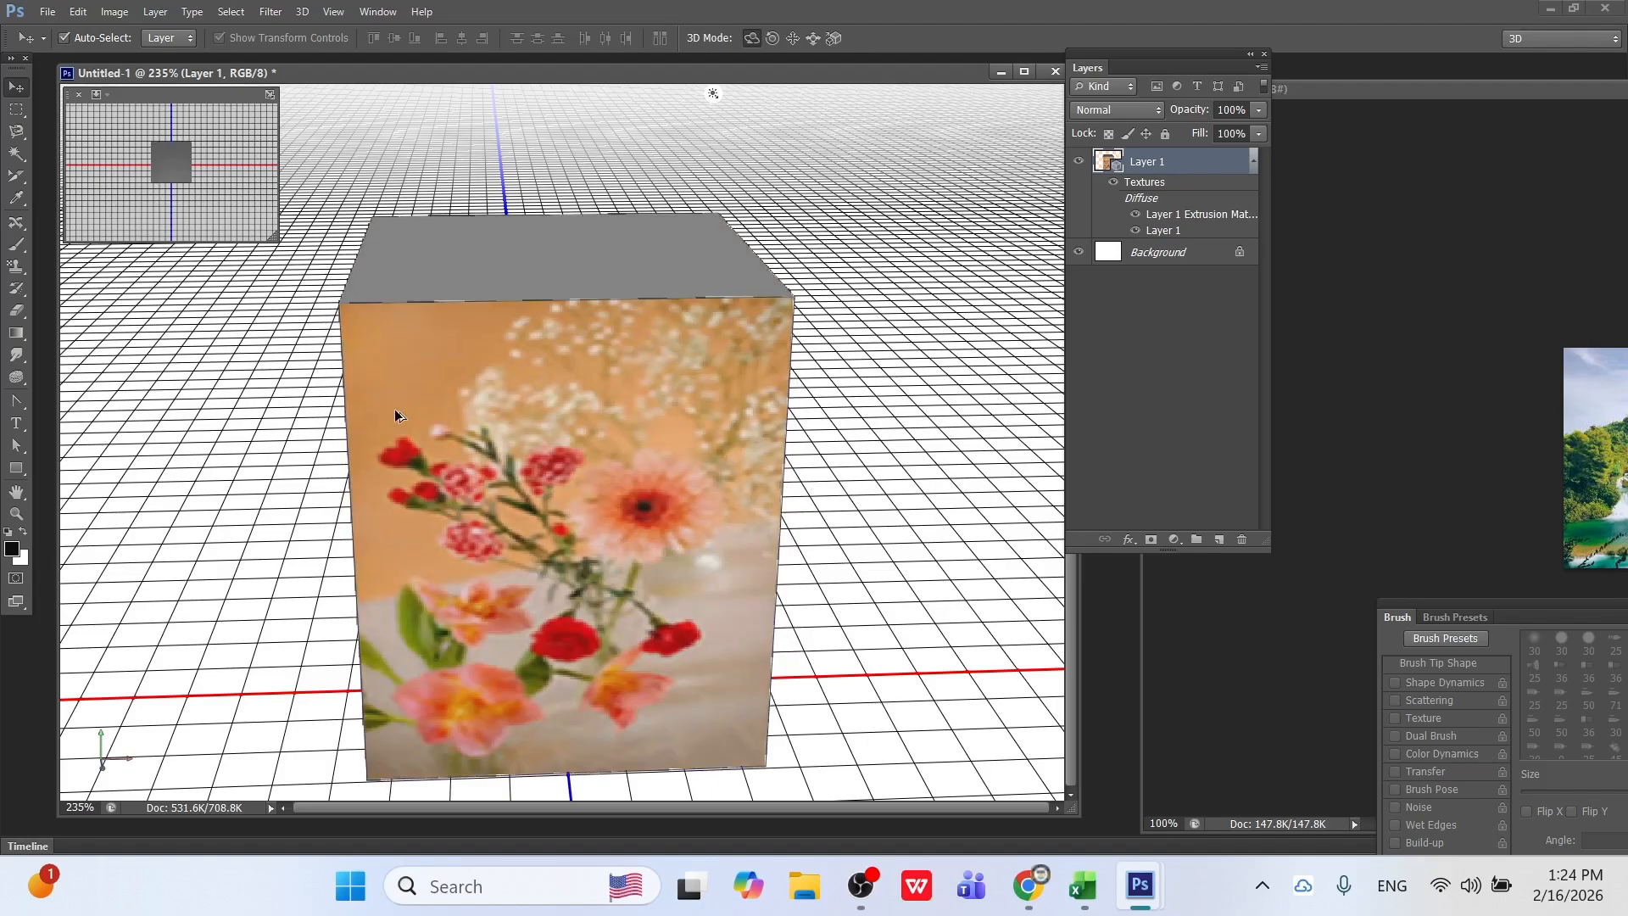
Try Opacity as the paint target texture for the flower box.
left_click(302, 11)
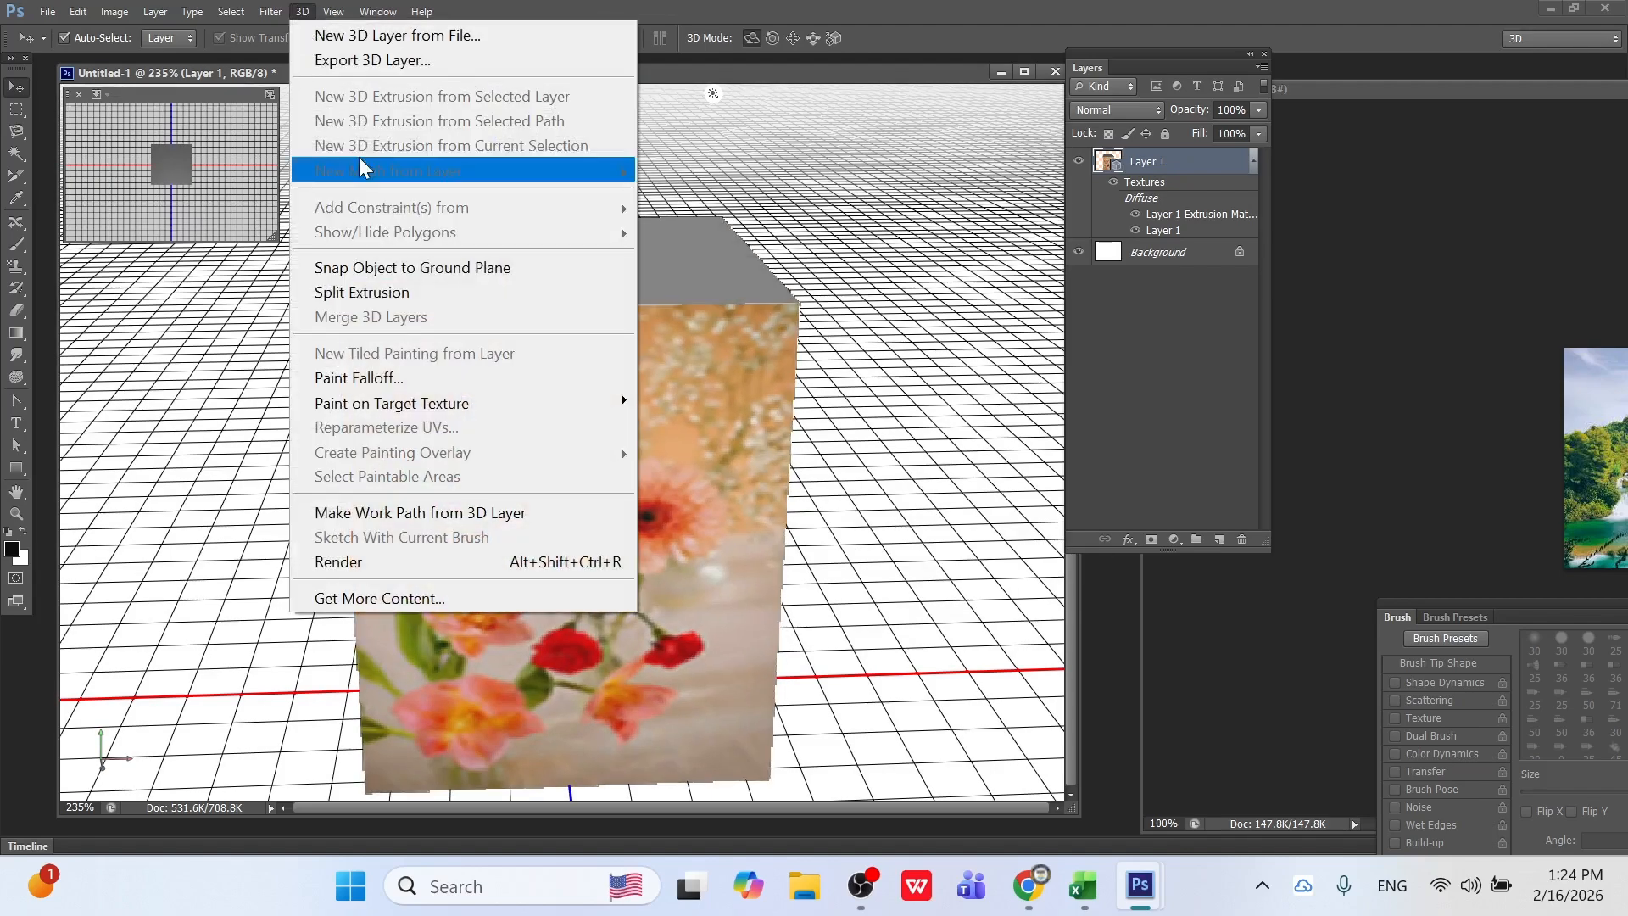
mouse_move(431, 409)
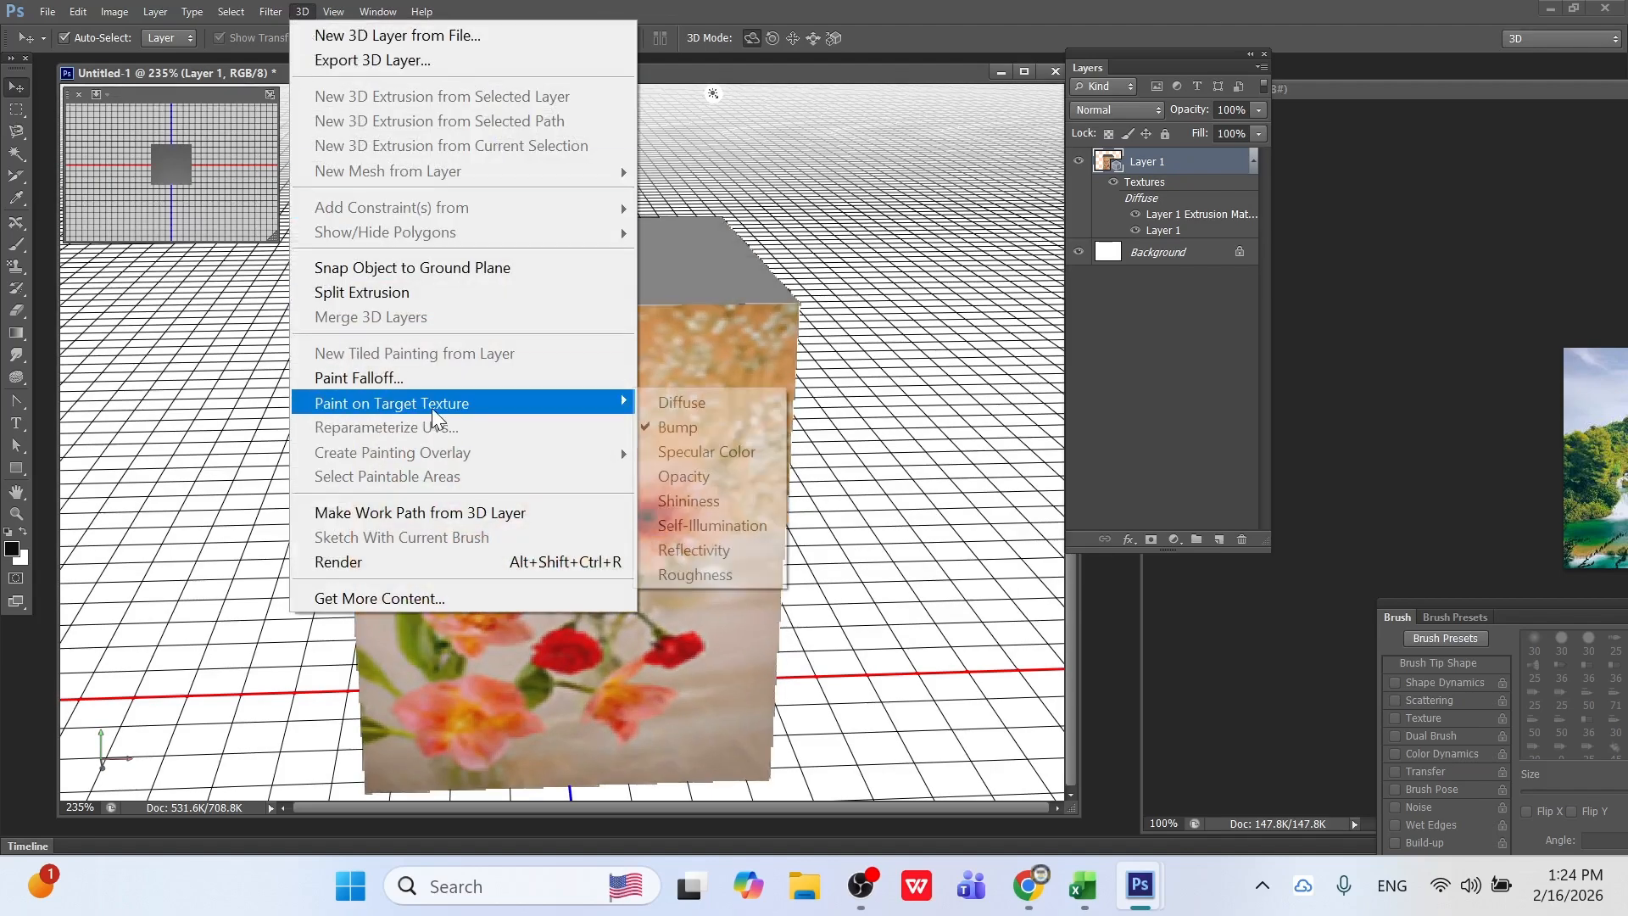
left_click(679, 477)
left_click(472, 422)
left_click(422, 530)
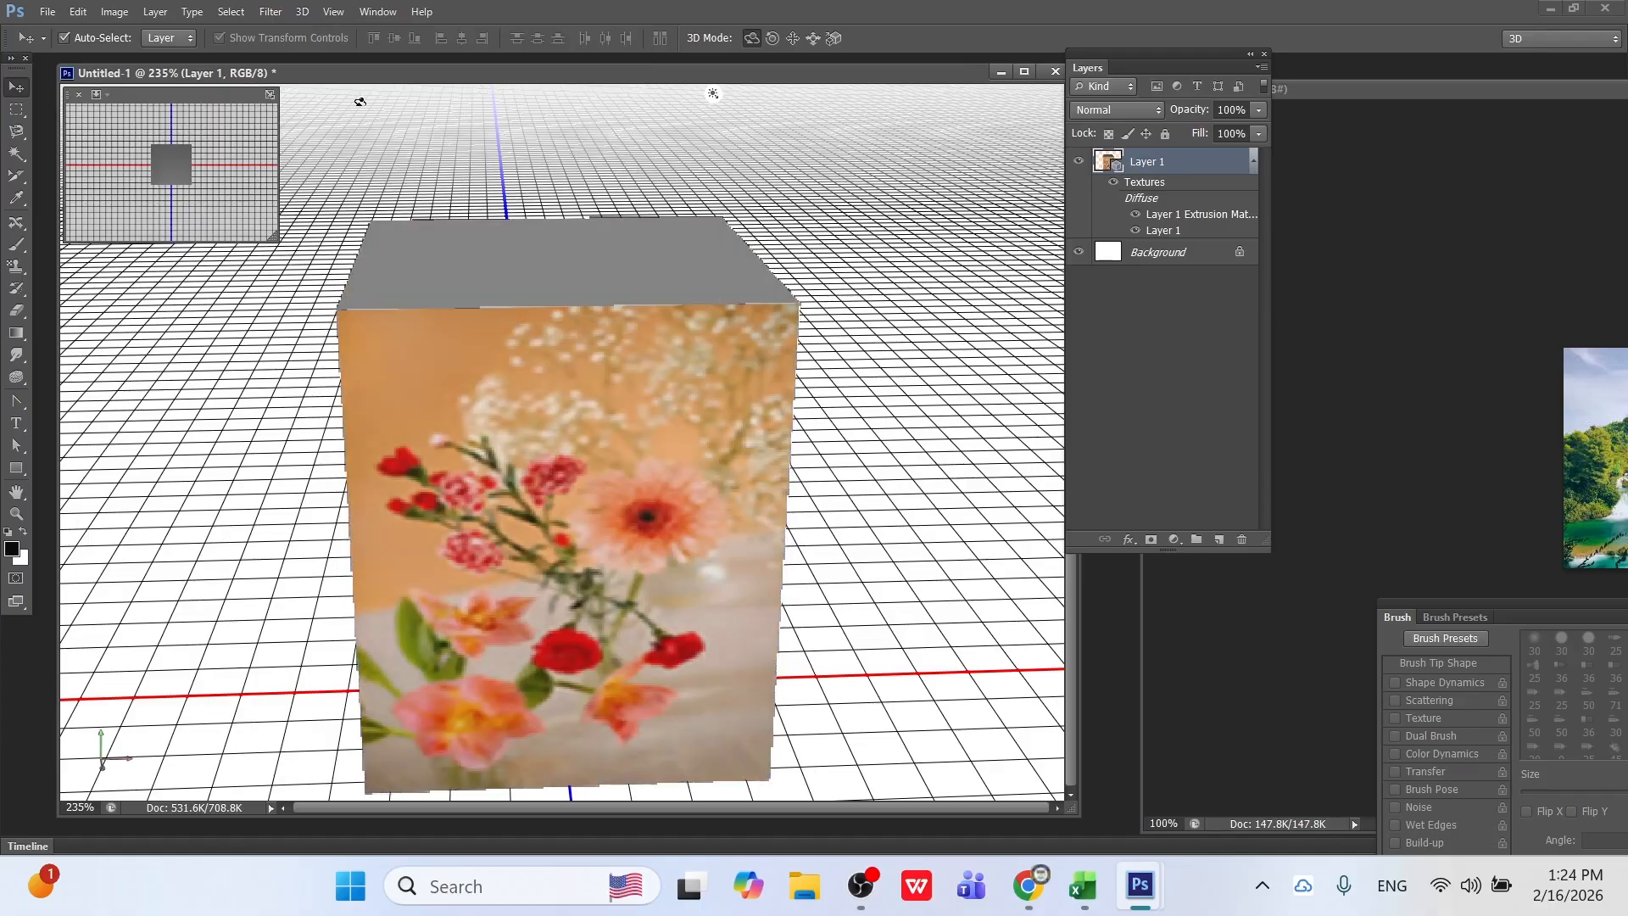
Try Shininess as the paint target texture, move the flower box slightly and undo that move.
left_click(300, 12)
mouse_move(440, 409)
left_click(687, 498)
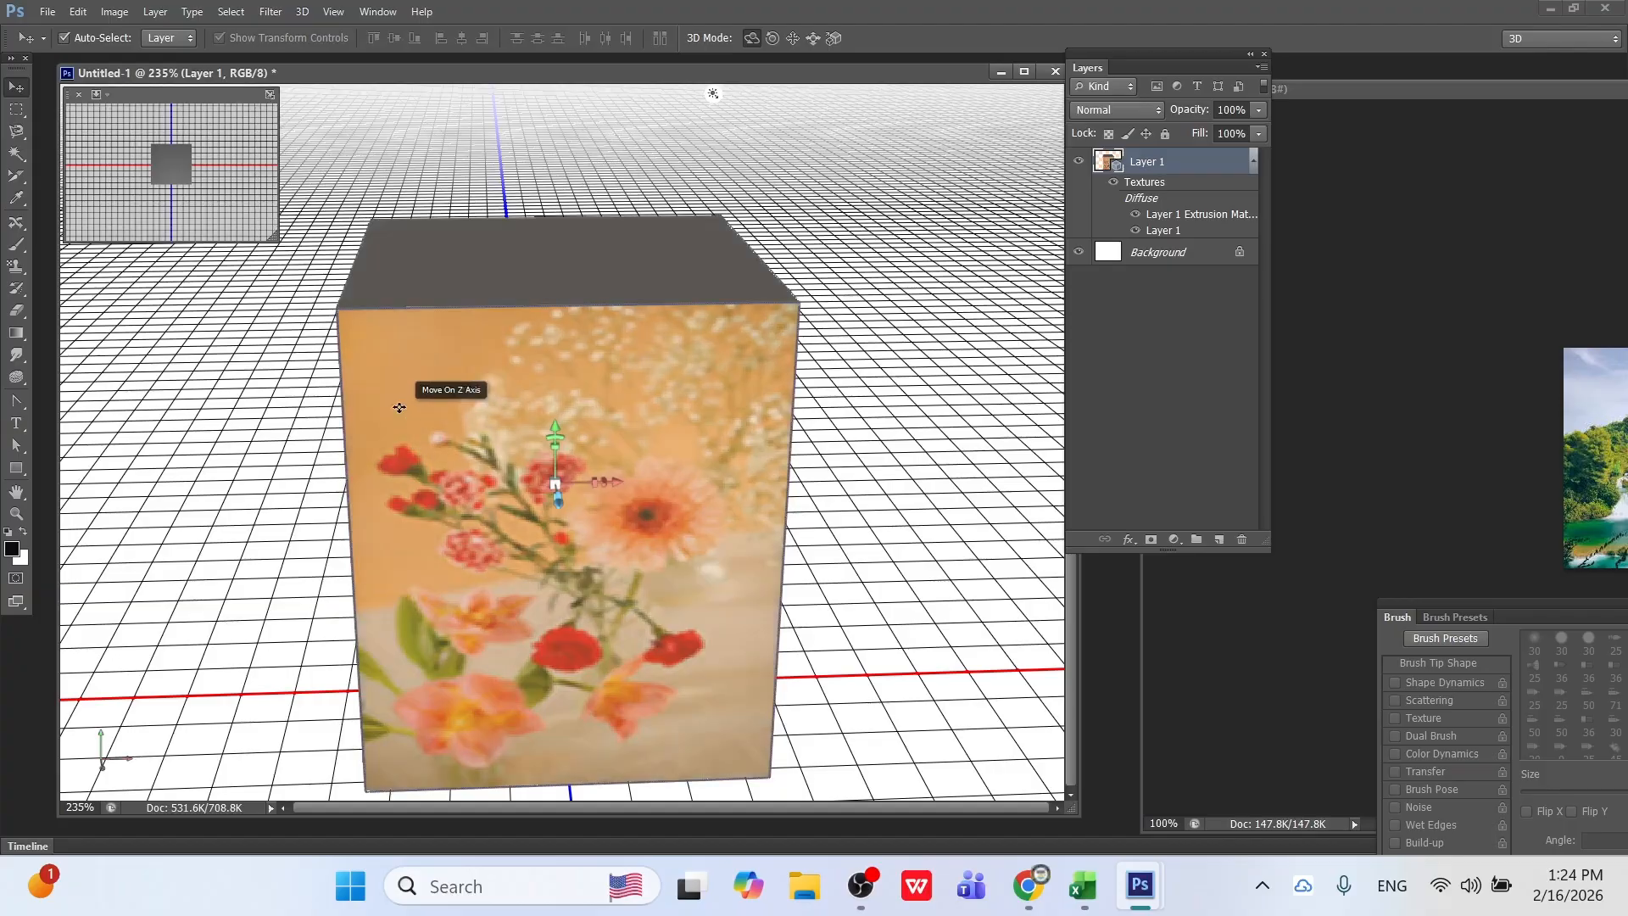
left_click_drag(649, 350, 671, 284)
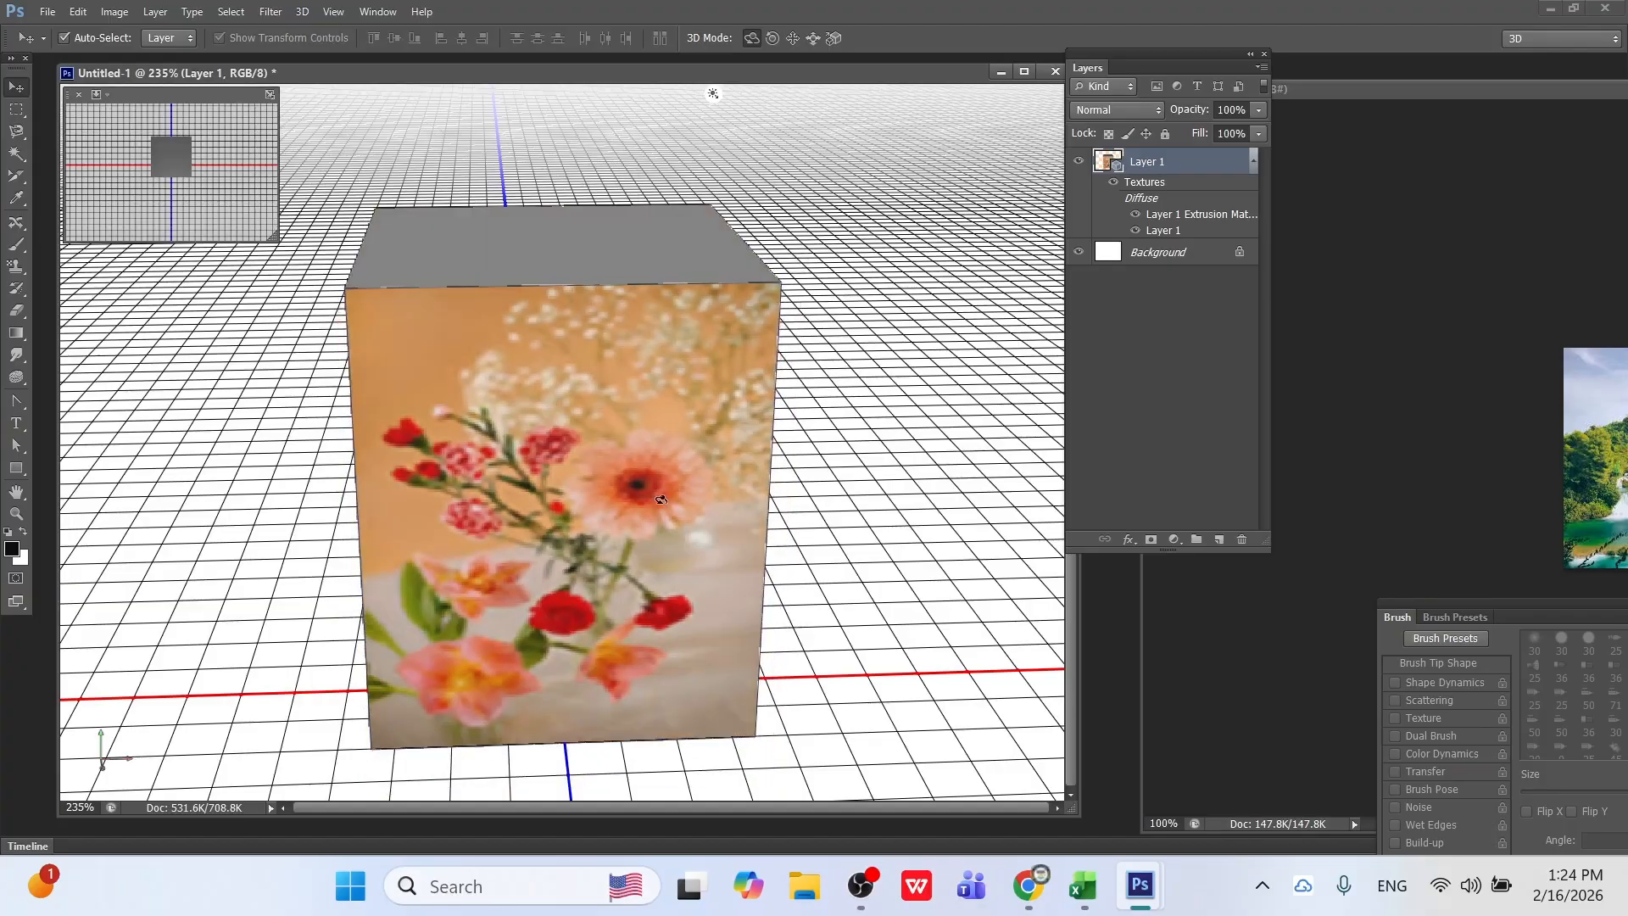
key("ctrl+z")
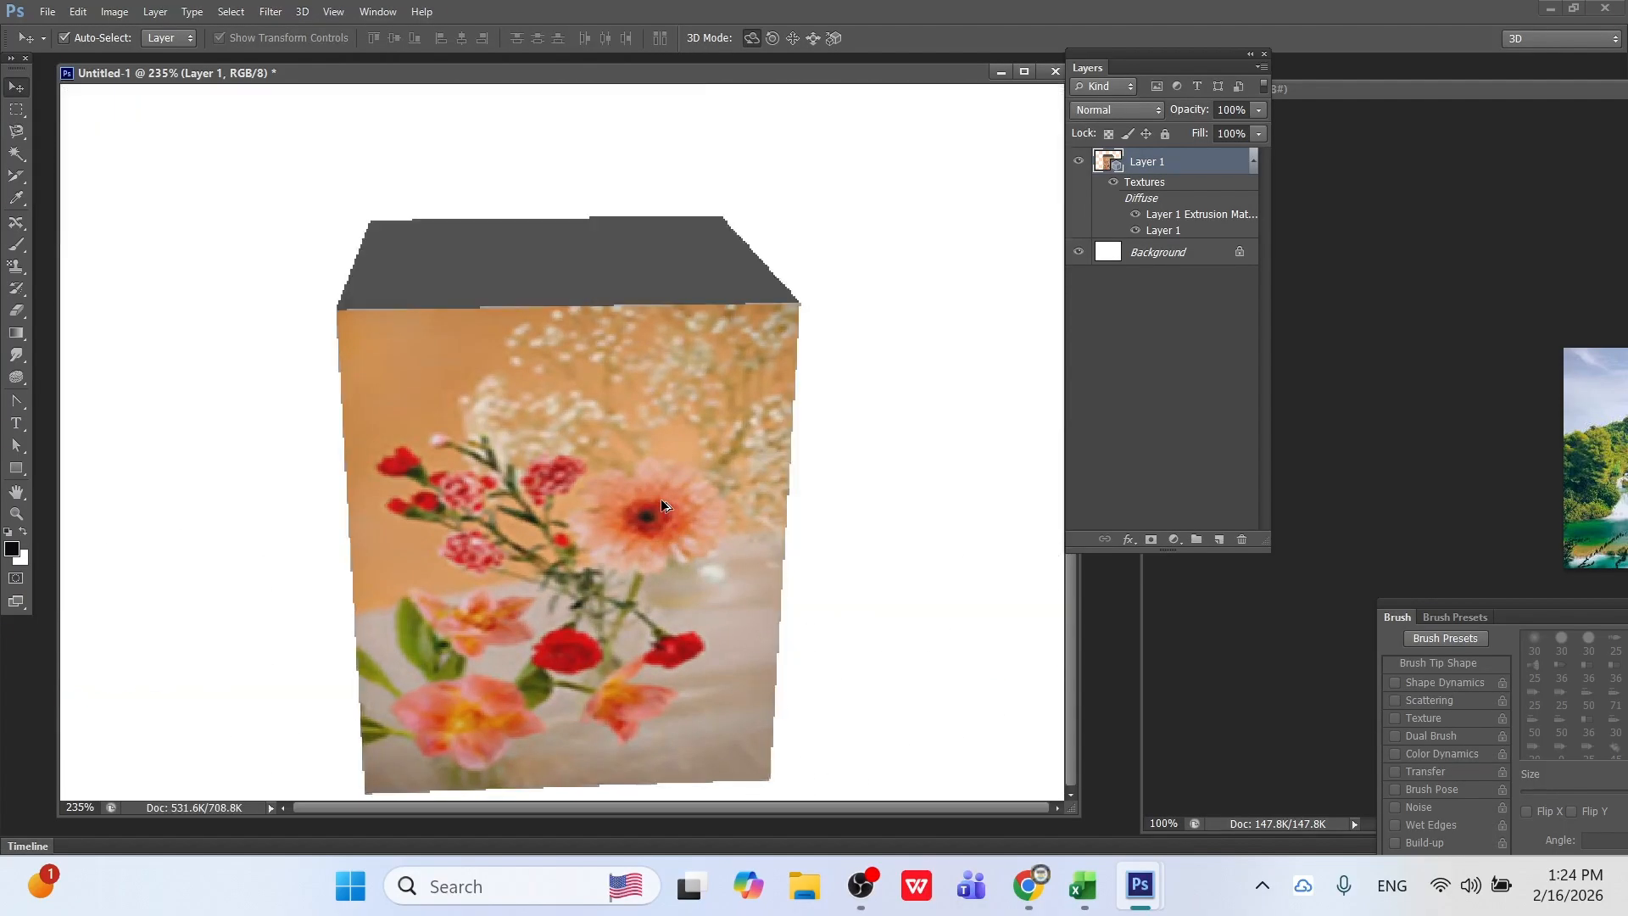
Choose Self-Illumination as the paint target texture and marquee a rectangular area on the flower box's front face.
left_click(302, 12)
mouse_move(439, 406)
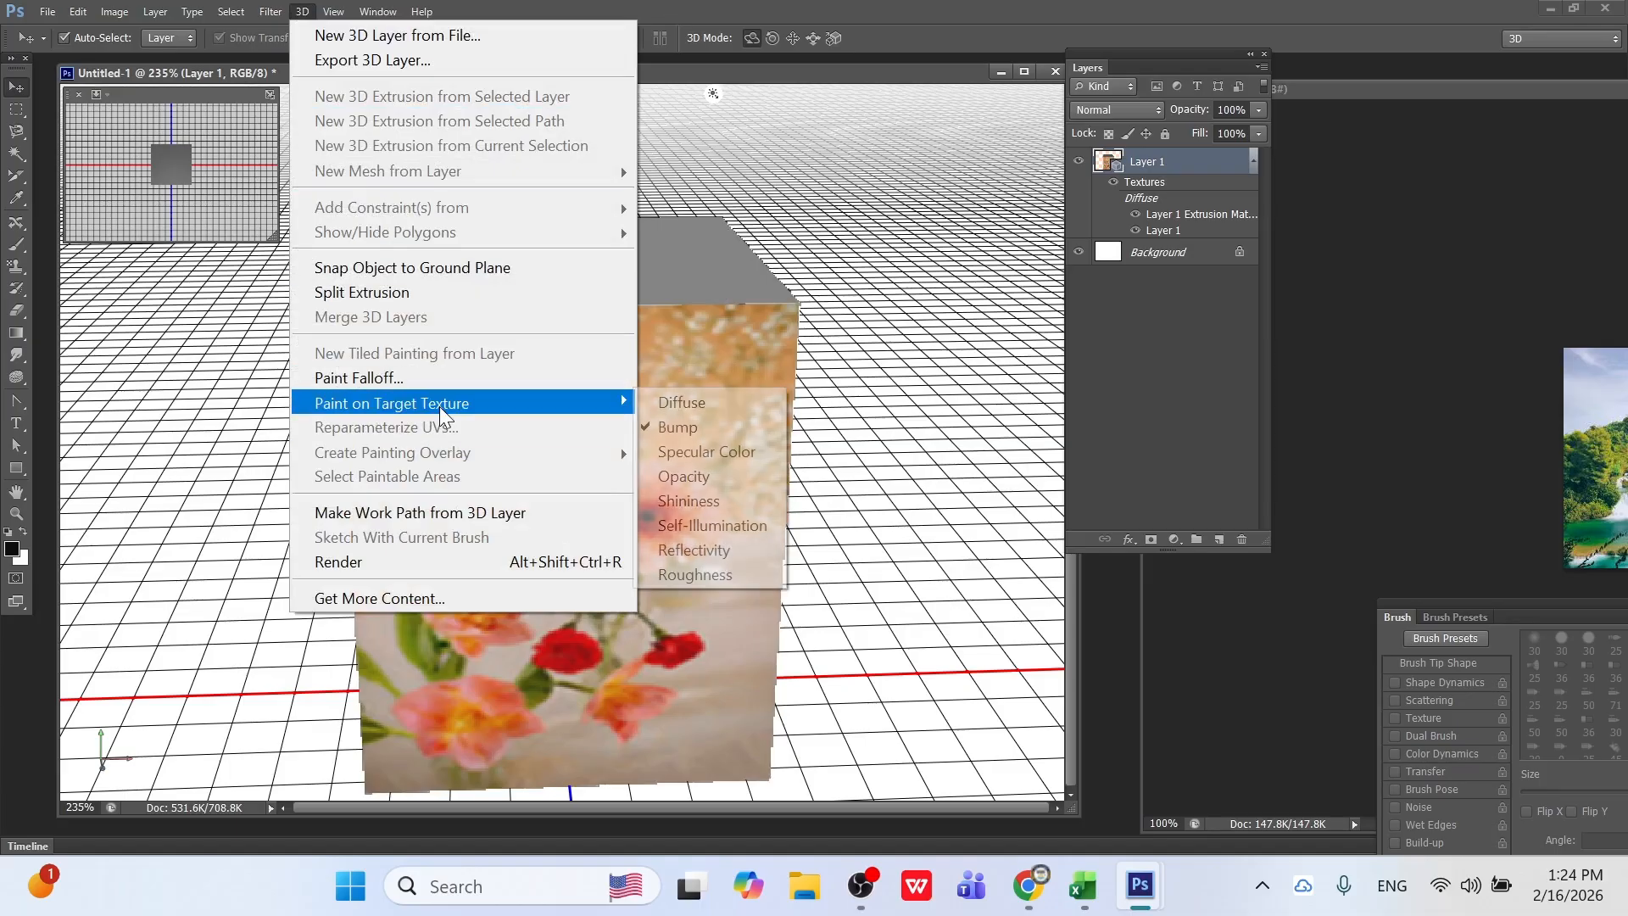
left_click(689, 524)
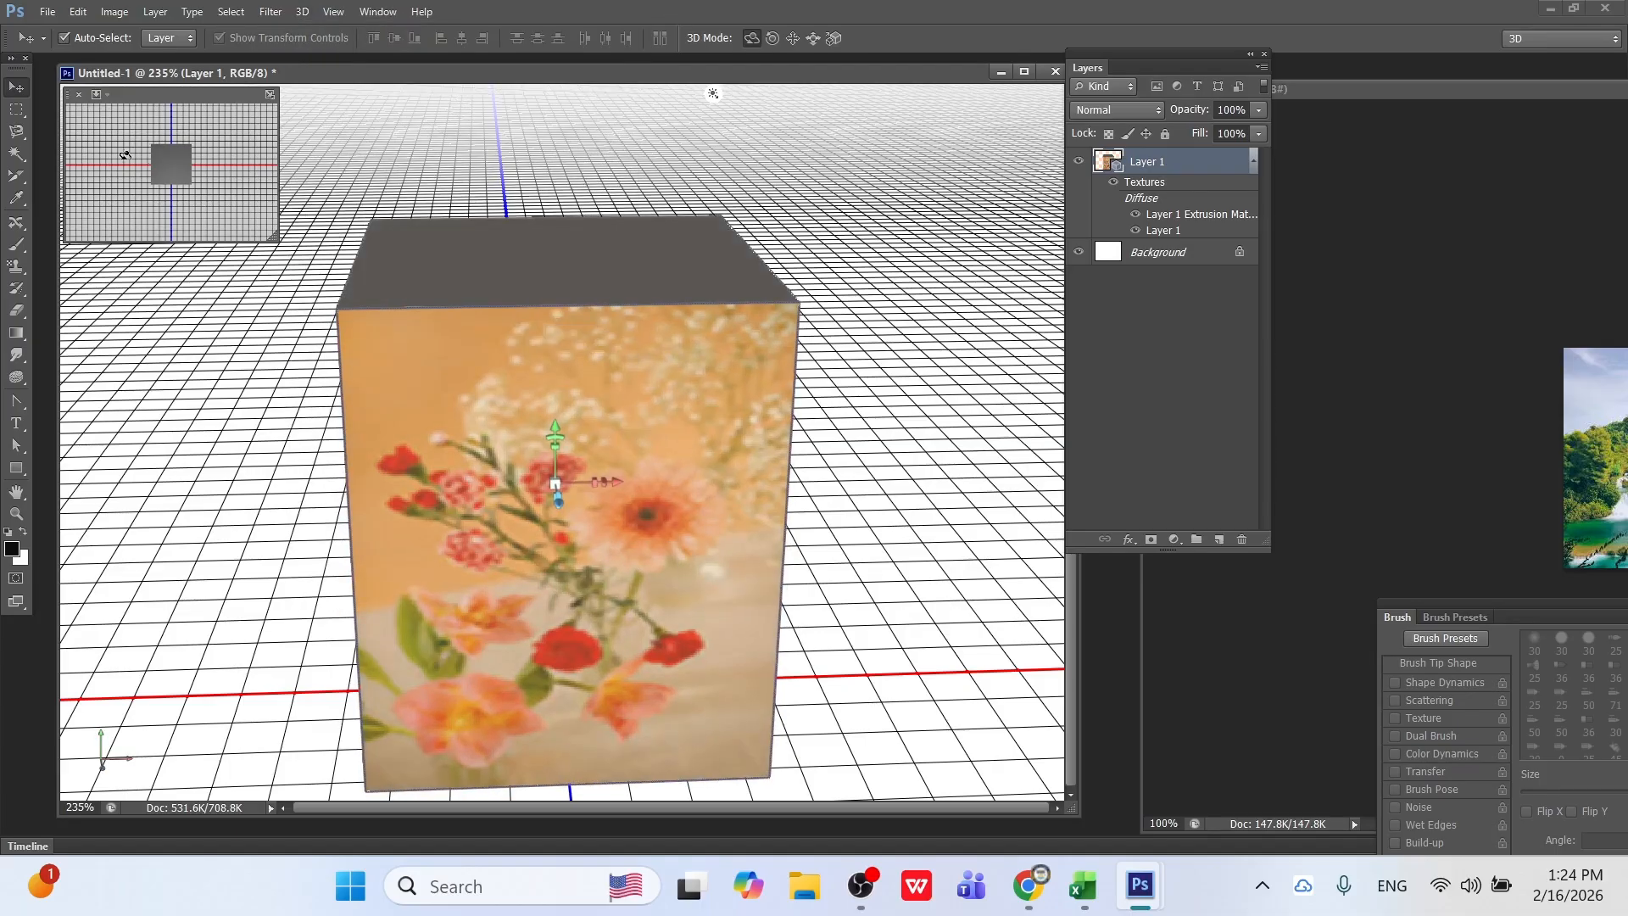
left_click(16, 111)
left_click_drag(534, 424, 728, 608)
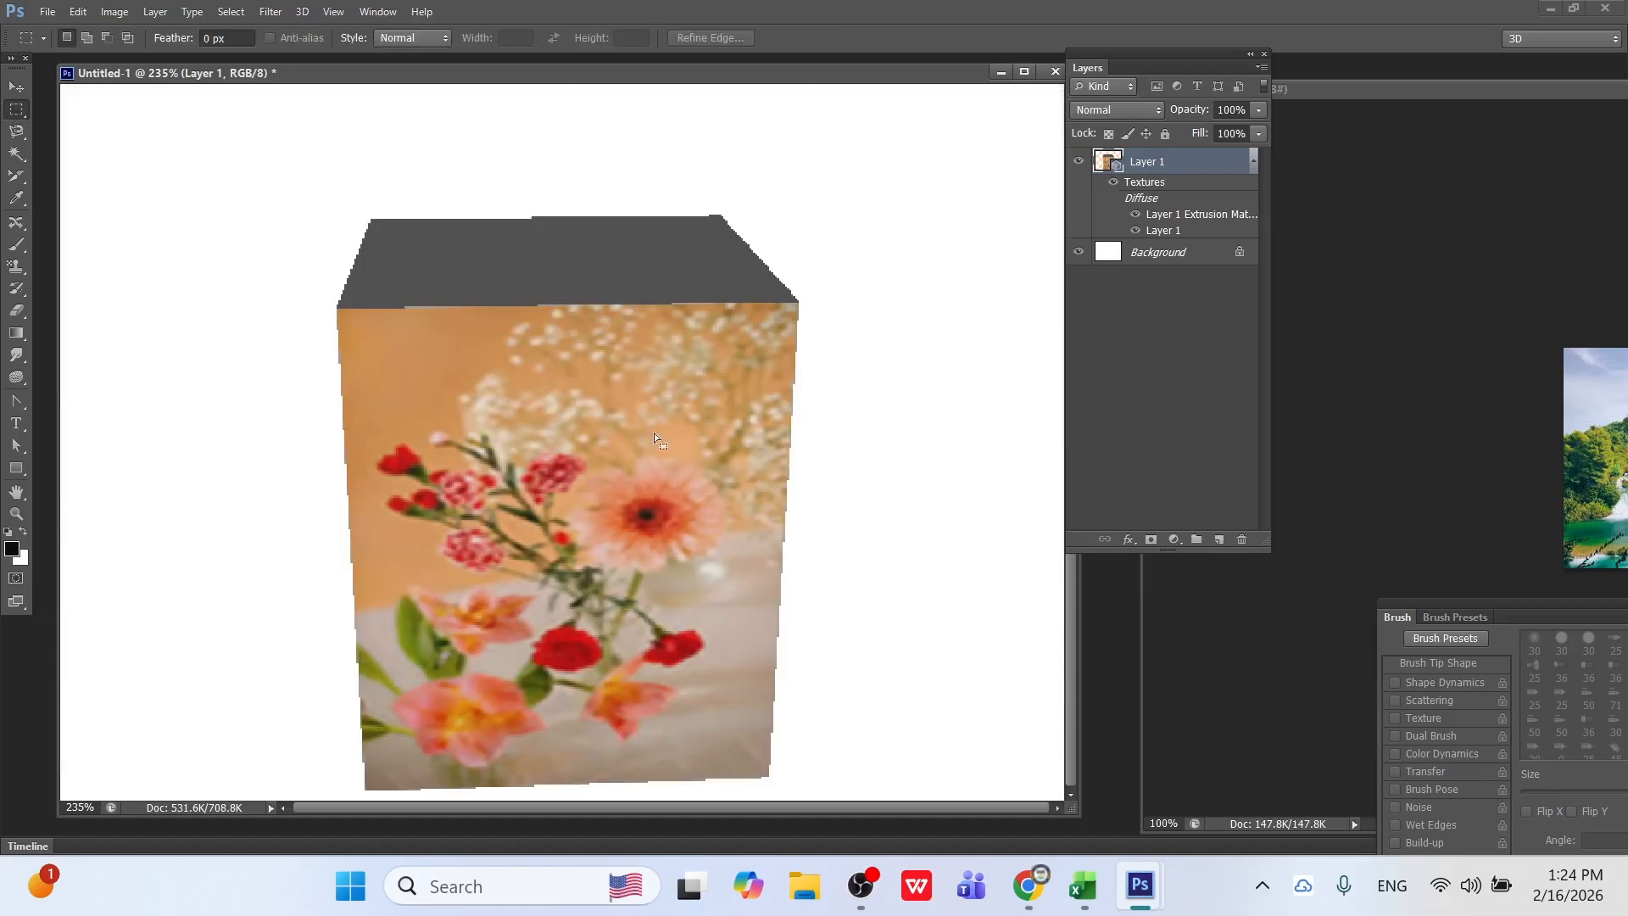
Deselect the marquee on the flower box and undo the 3D changes back to the flat flower photo layer.
left_click(301, 11)
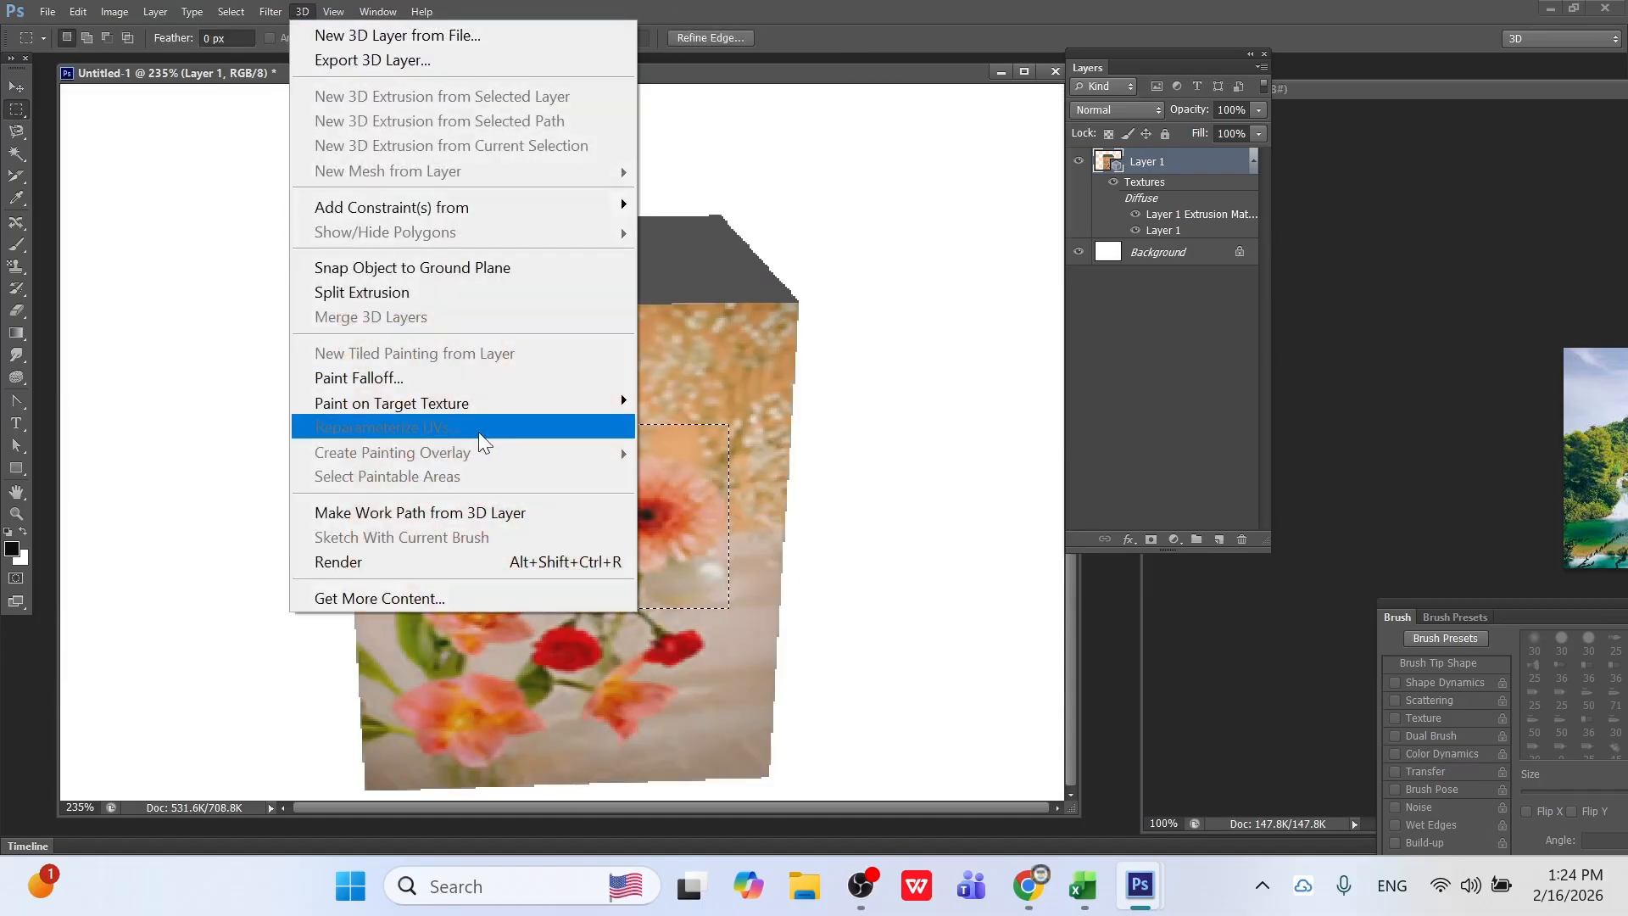
left_click(711, 349)
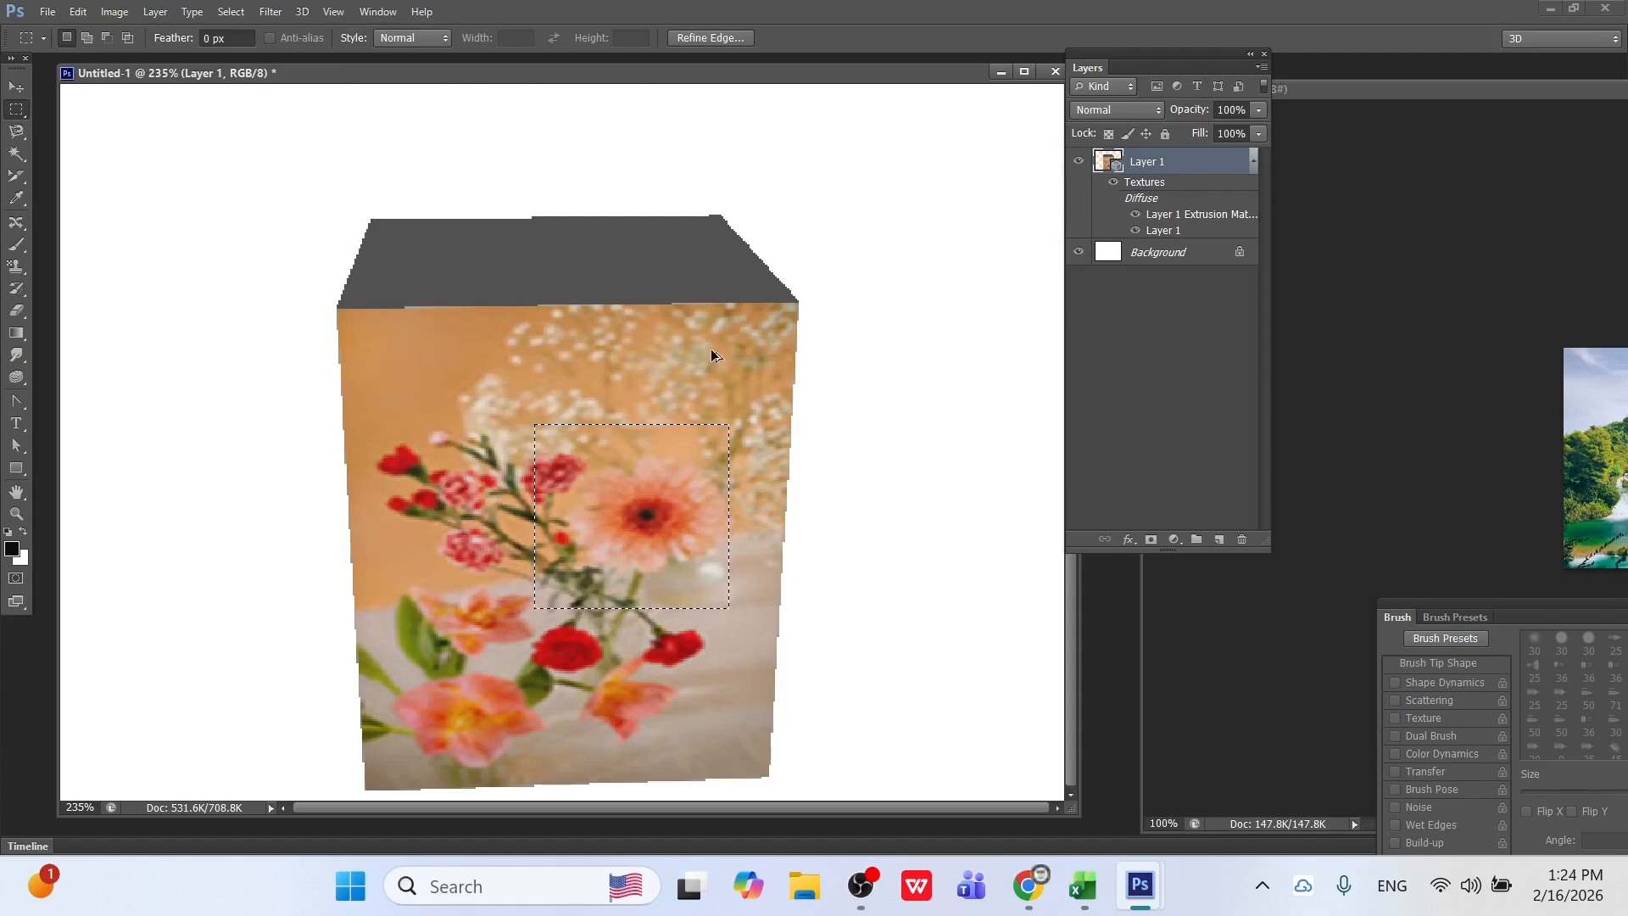
key("ctrl+d")
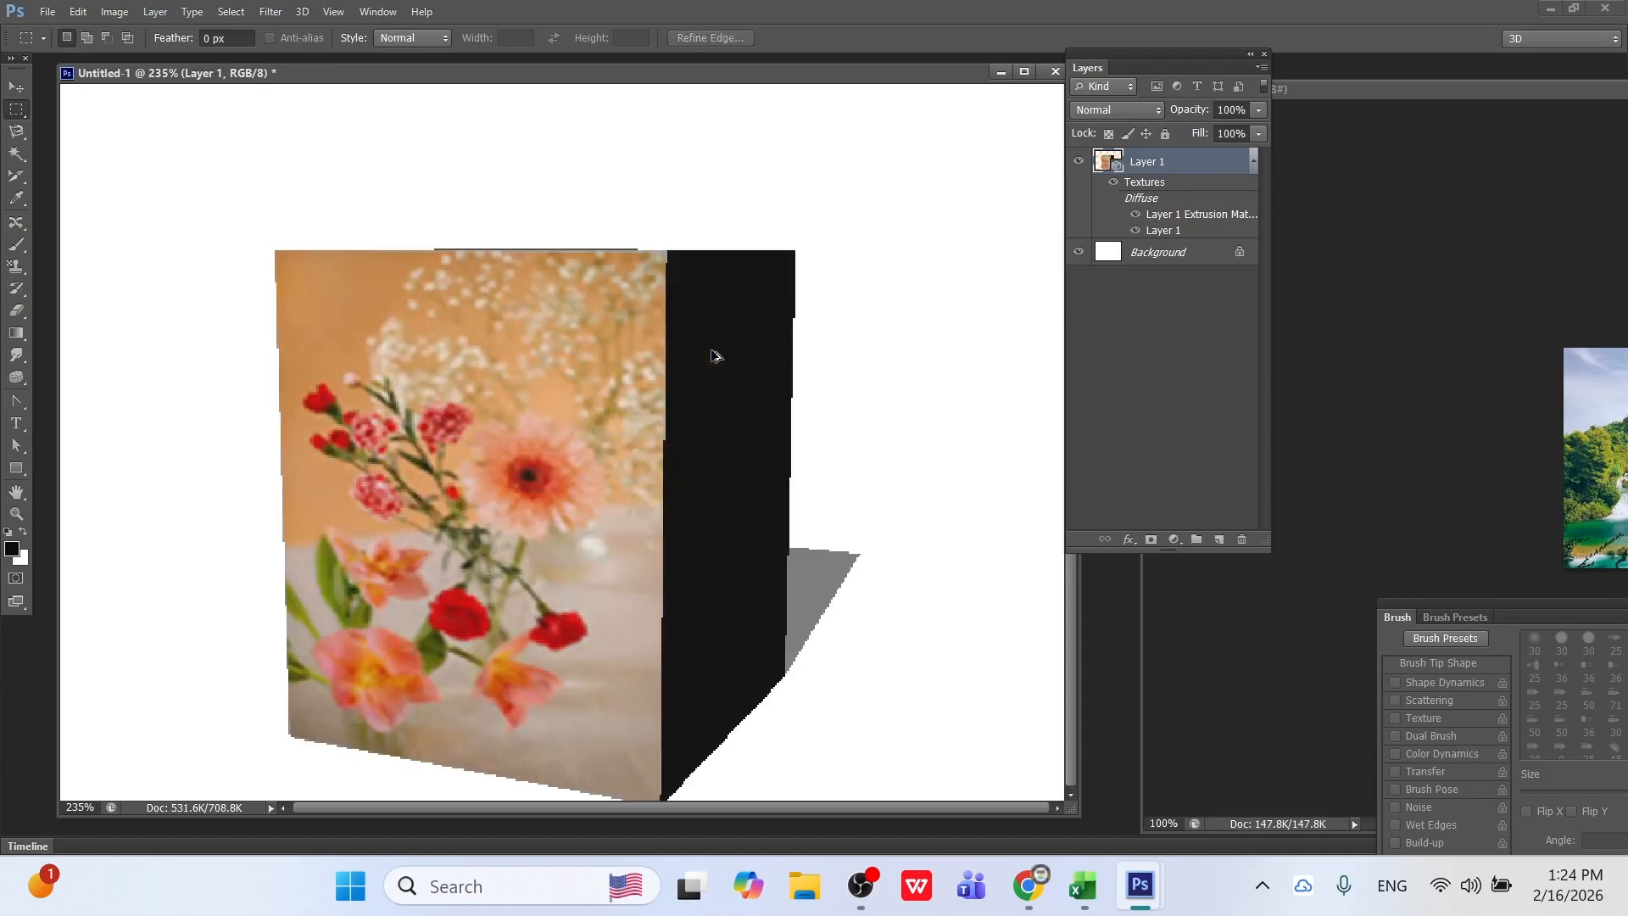
key("ctrl+alt+z")
key("ctrl+alt+z")
key("ctrl+alt+z")
key("ctrl+alt+z")
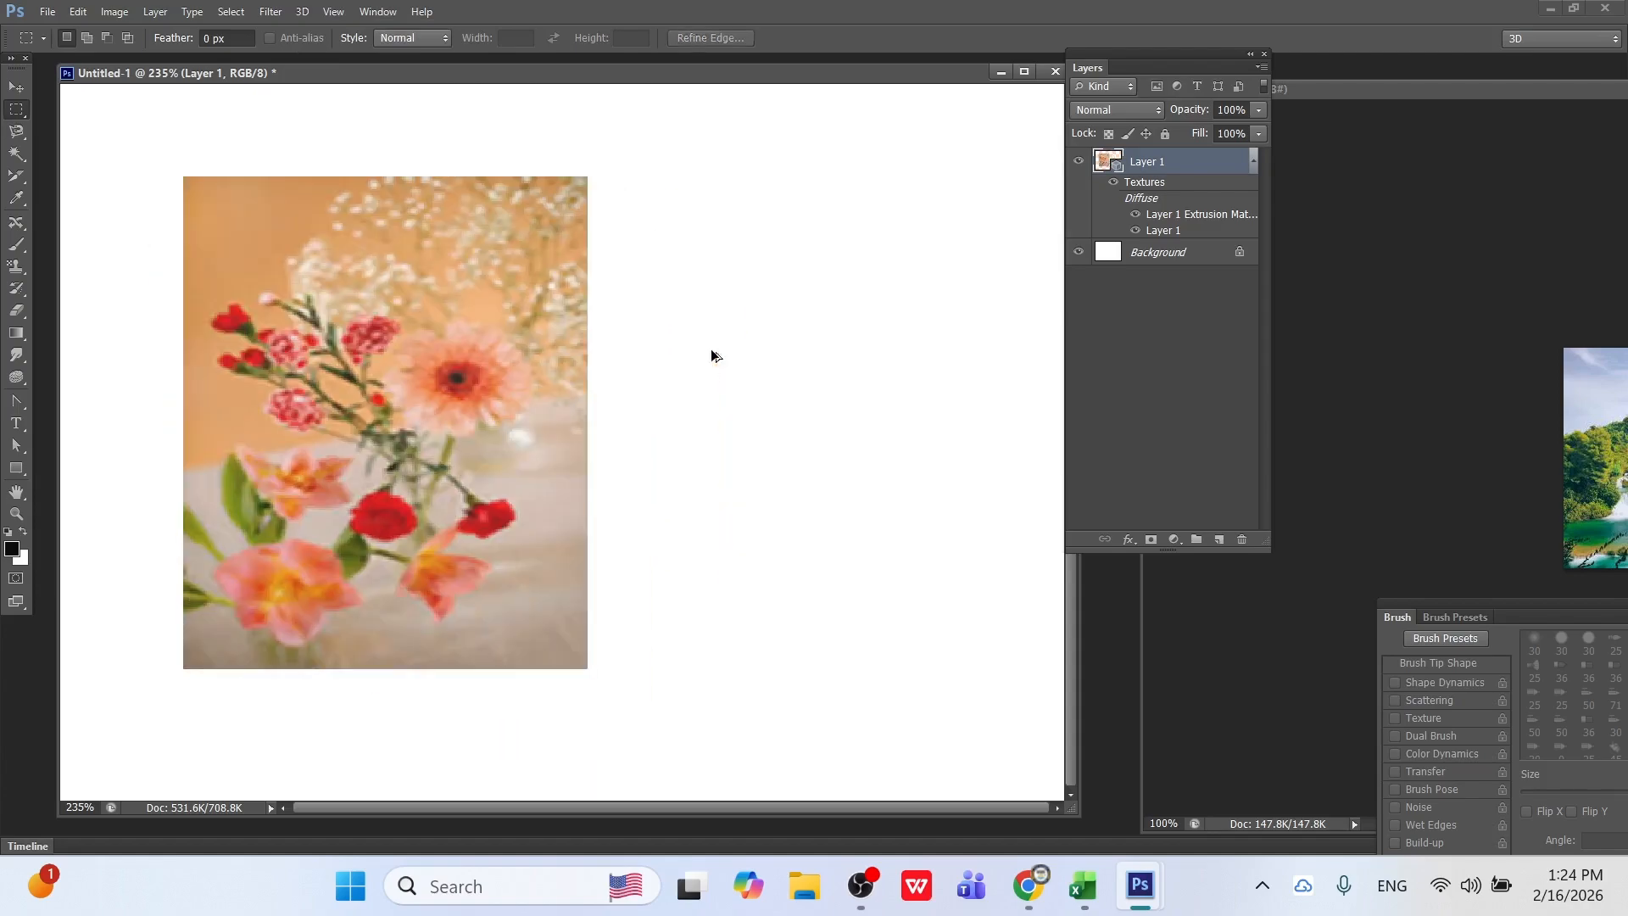
Create a Cylinder preset mesh from the flower photo layer and orbit around it.
left_click(303, 12)
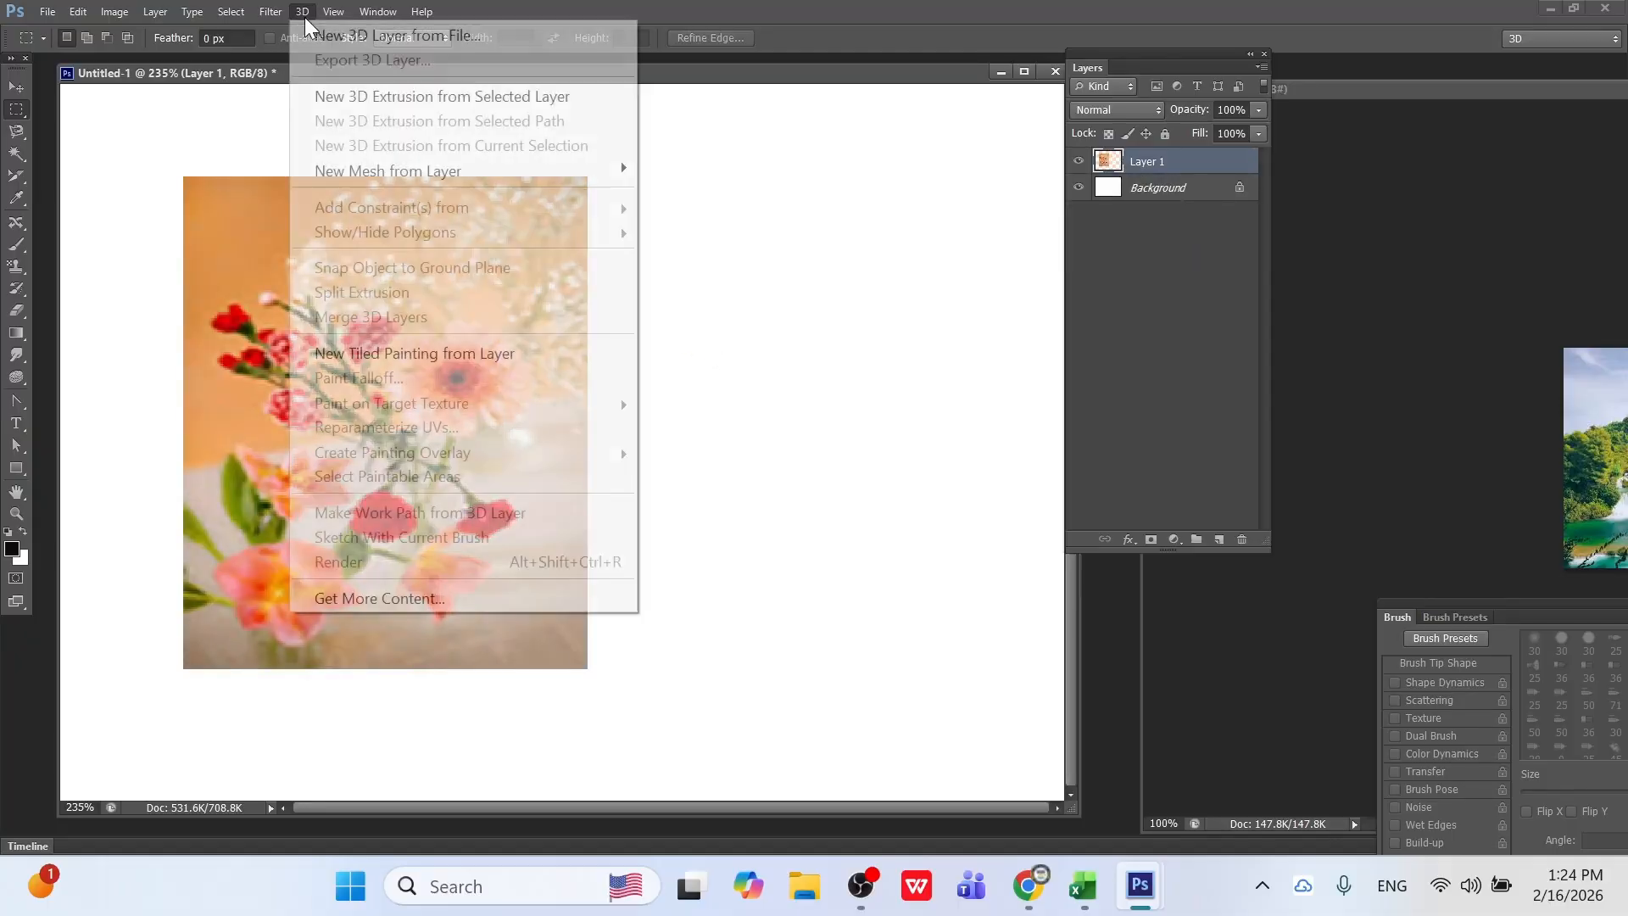
mouse_move(431, 171)
mouse_move(675, 195)
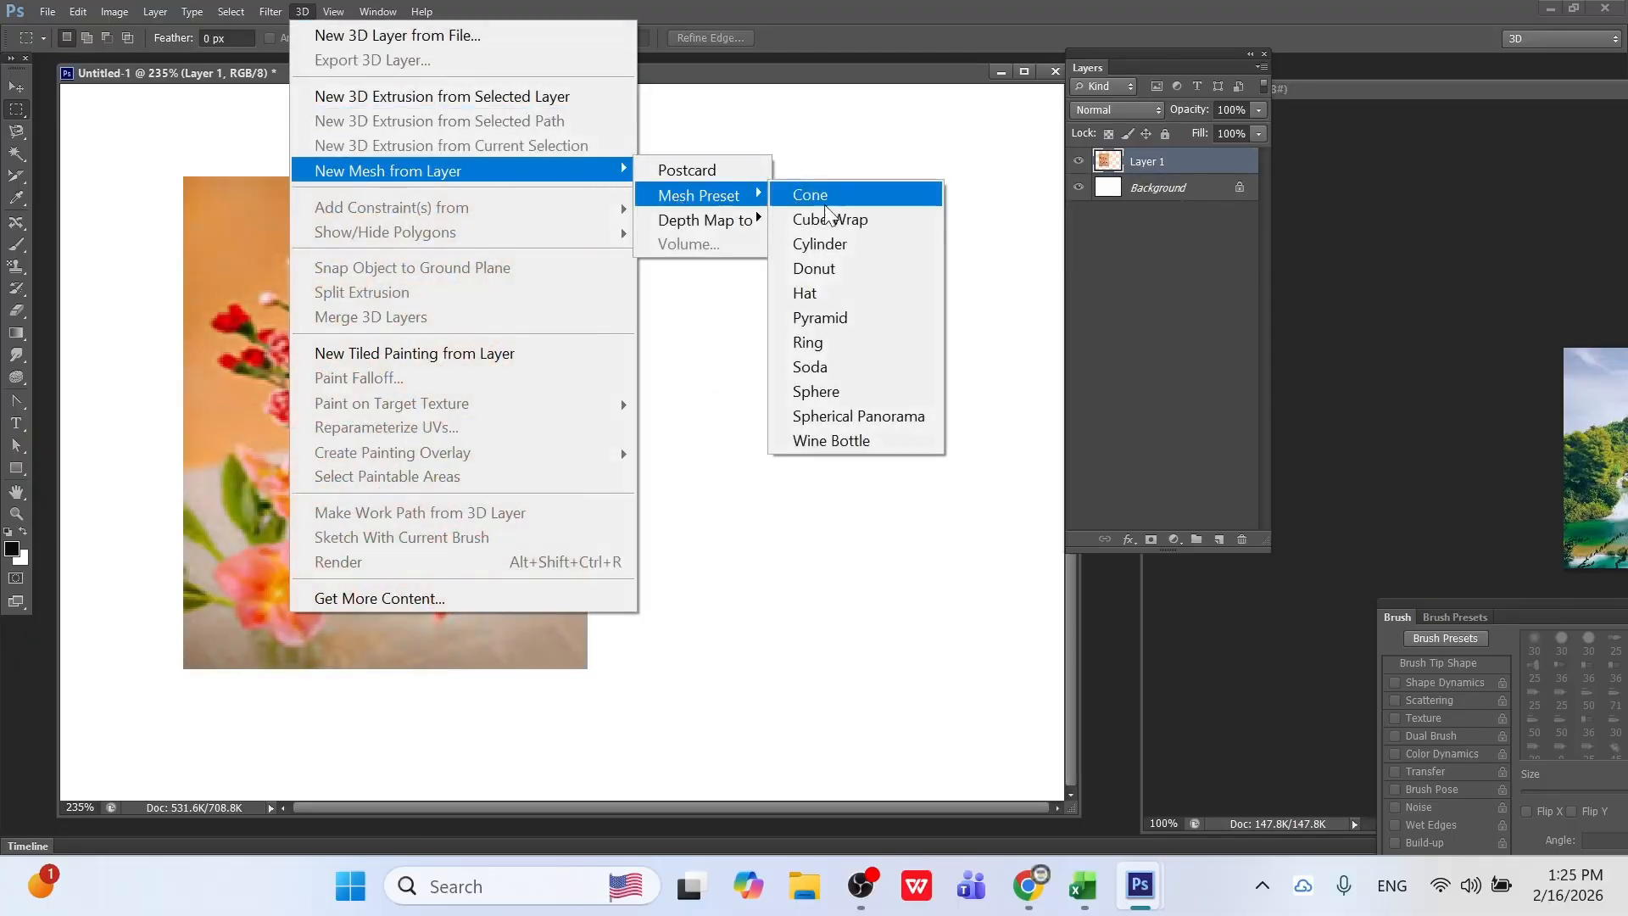
left_click(849, 241)
left_click_drag(461, 447, 677, 459)
left_click(299, 12)
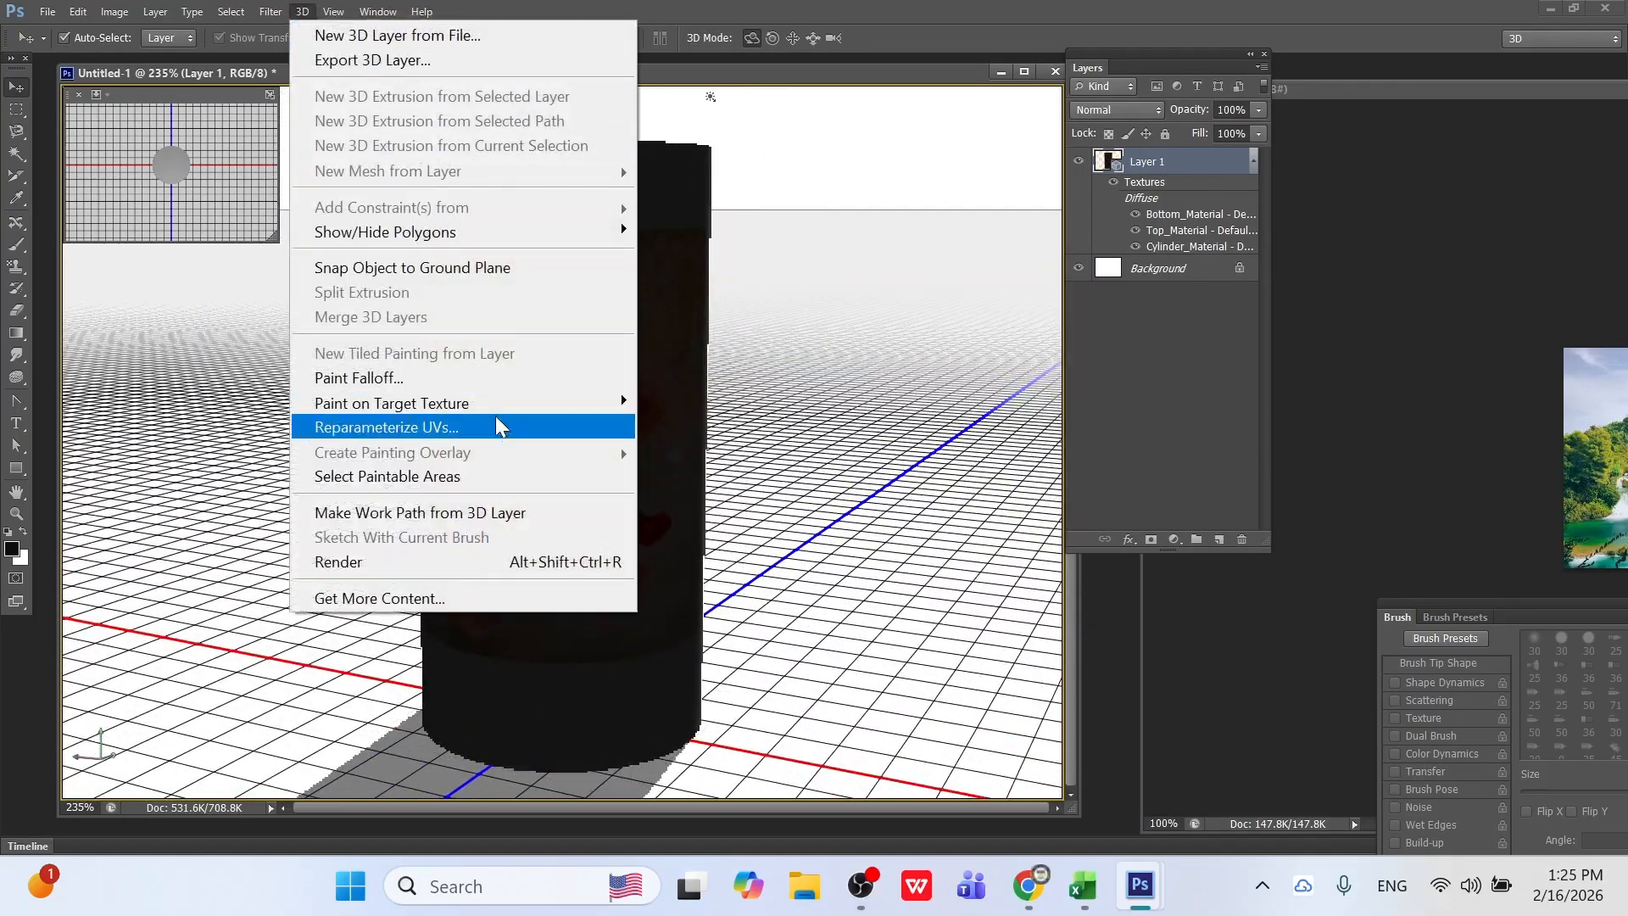
left_click(495, 427)
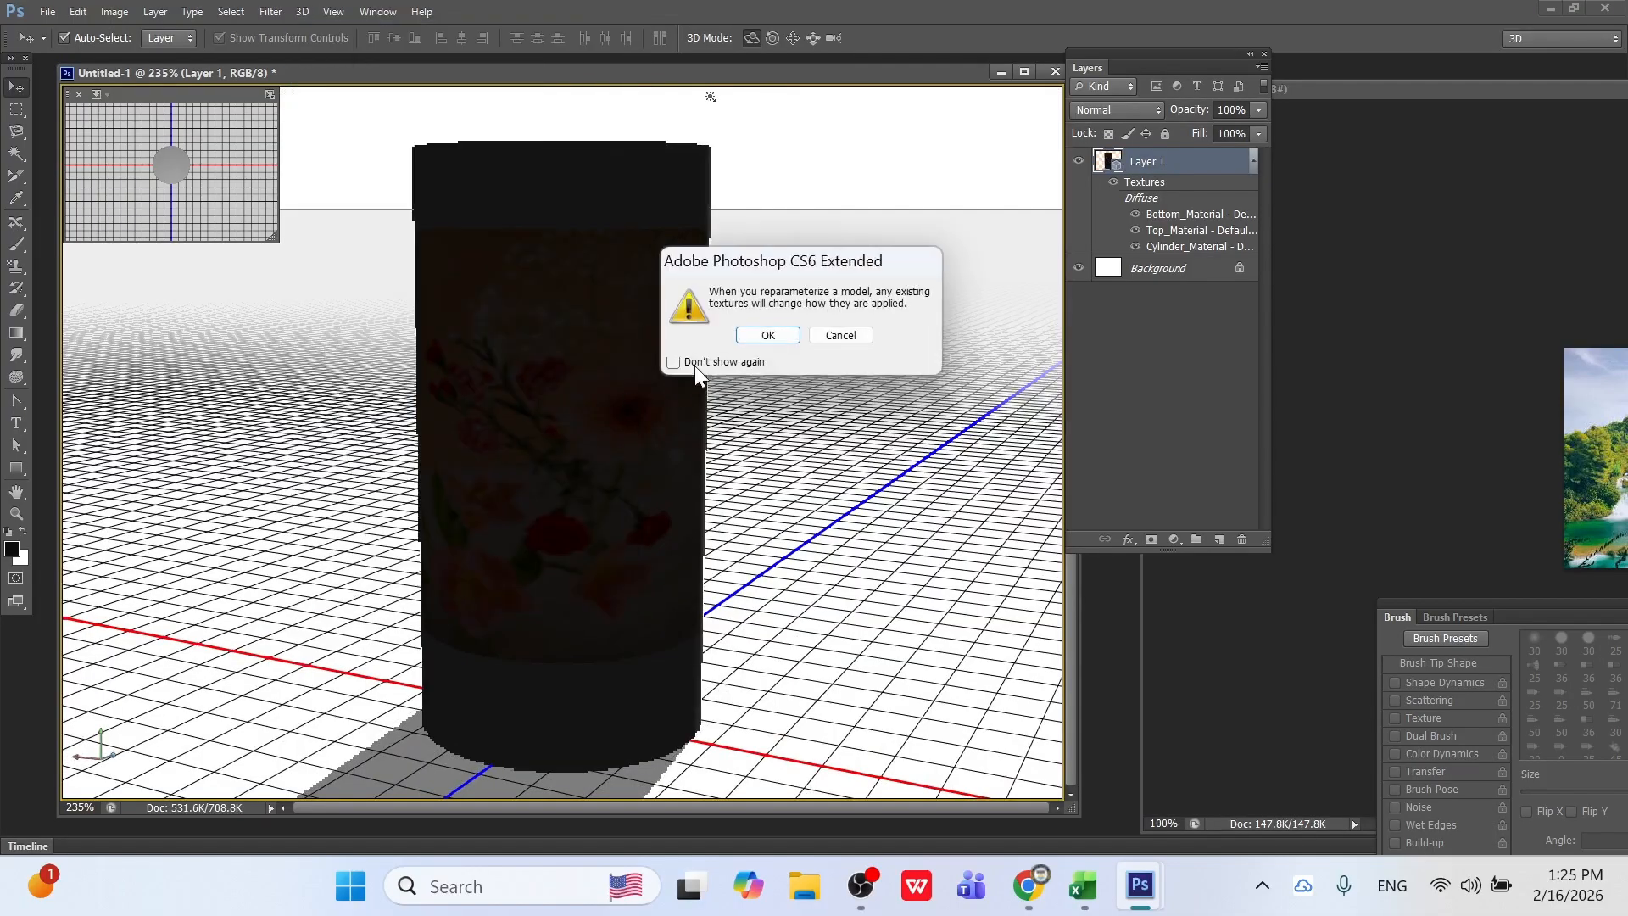
left_click(743, 336)
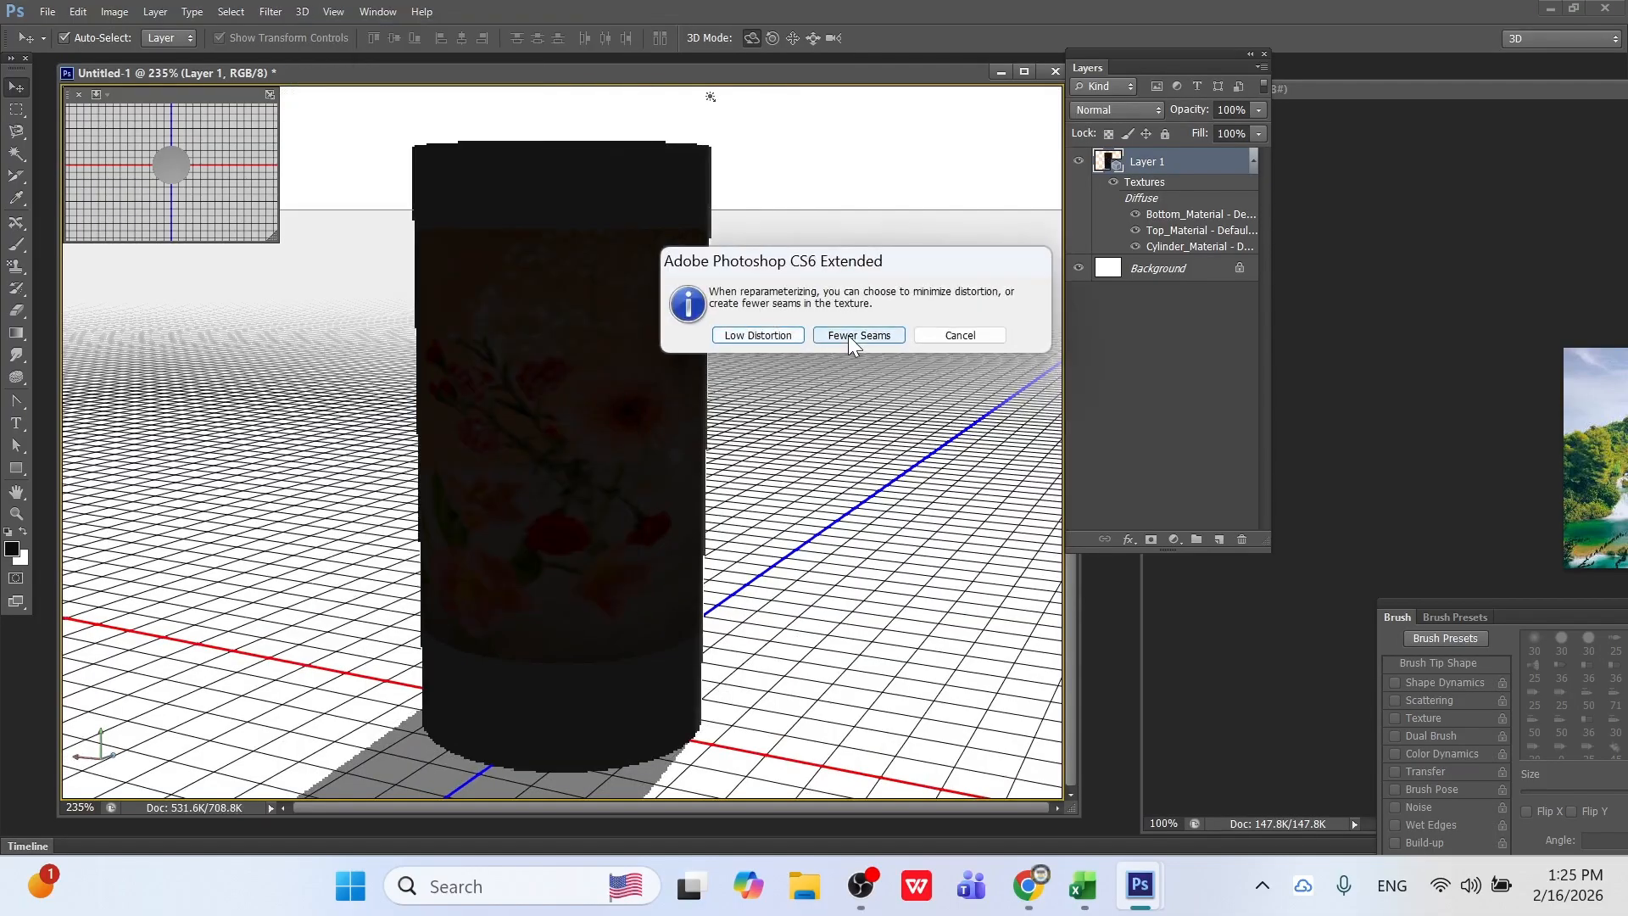
left_click(971, 334)
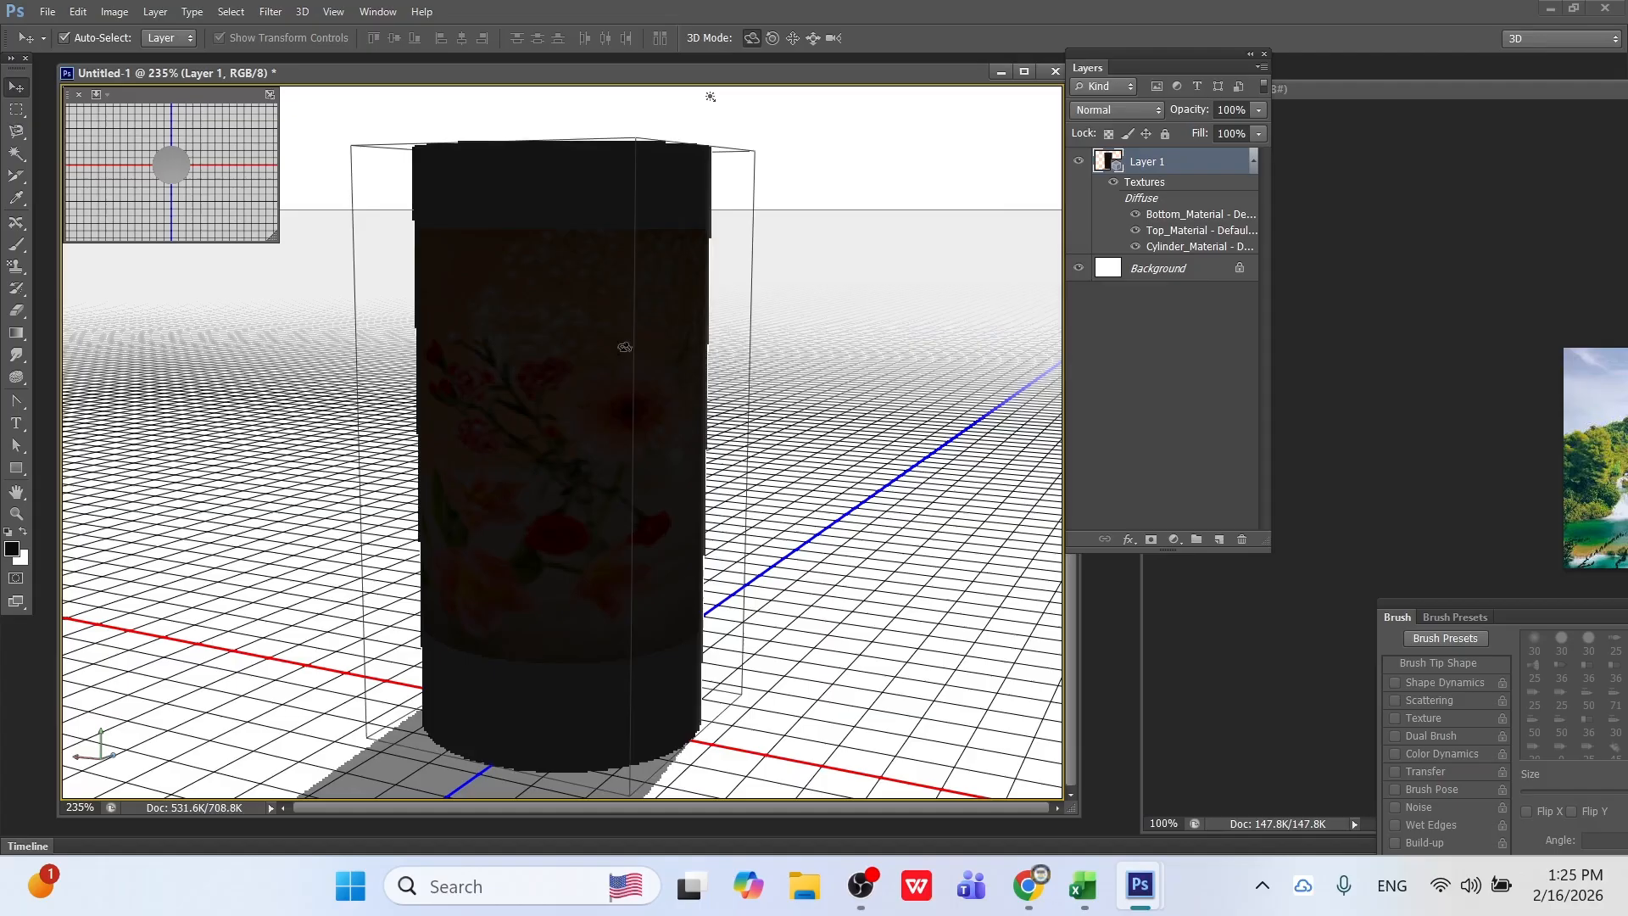
Close the flower document without saving and create a Default Photoshop Size document in its own floating window, fitted on screen.
left_click(1056, 72)
left_click(816, 338)
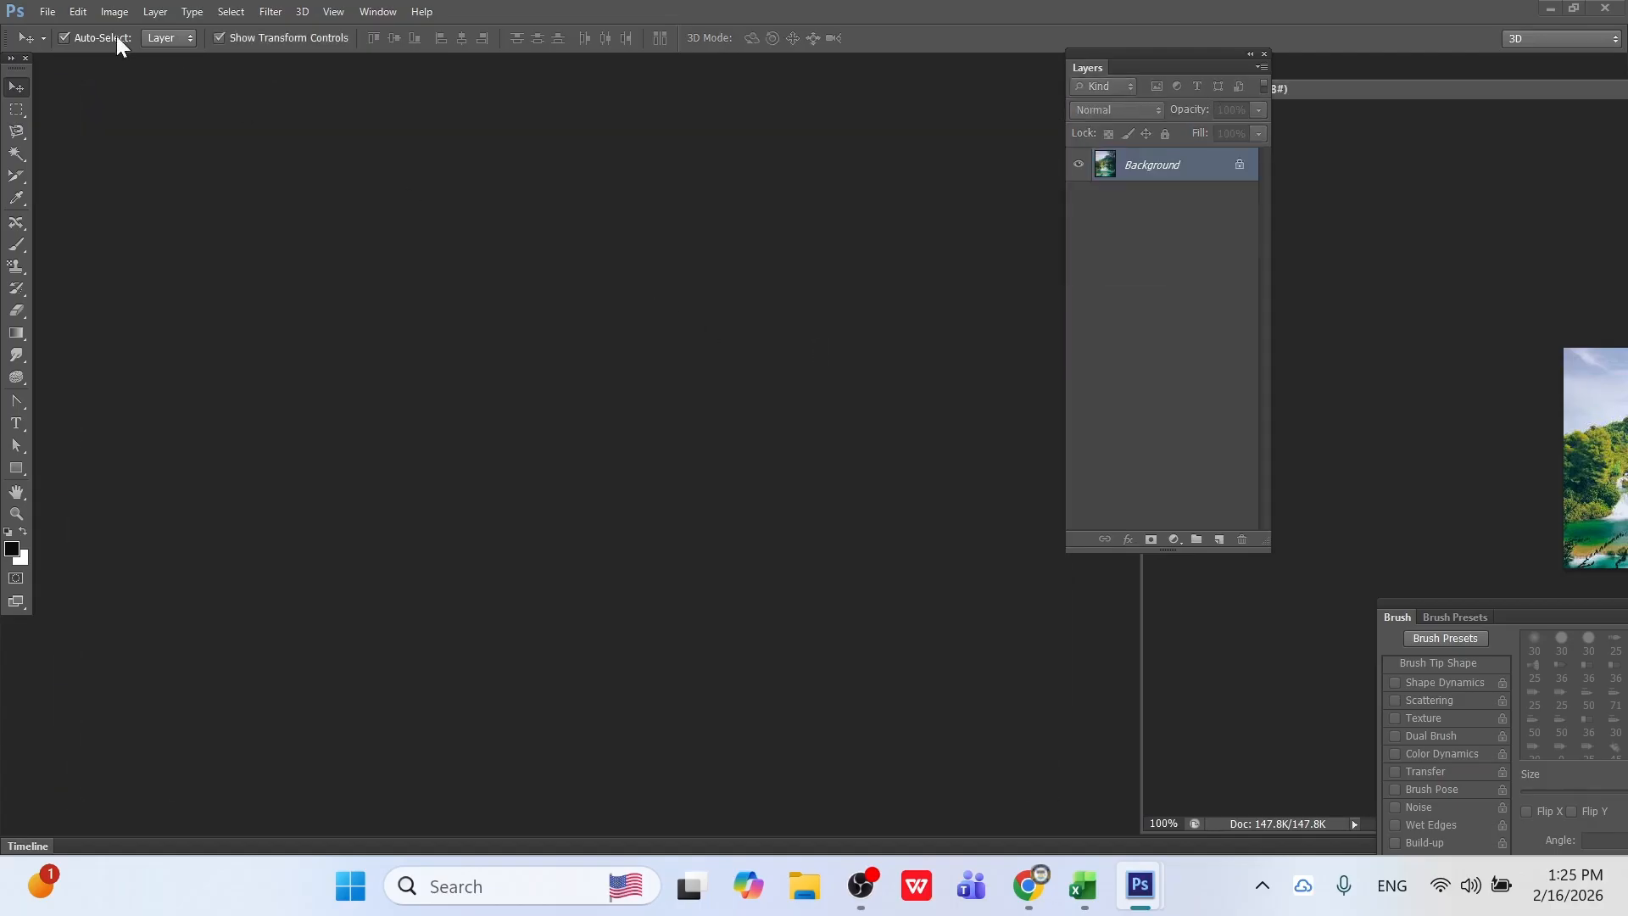
key("ctrl+n")
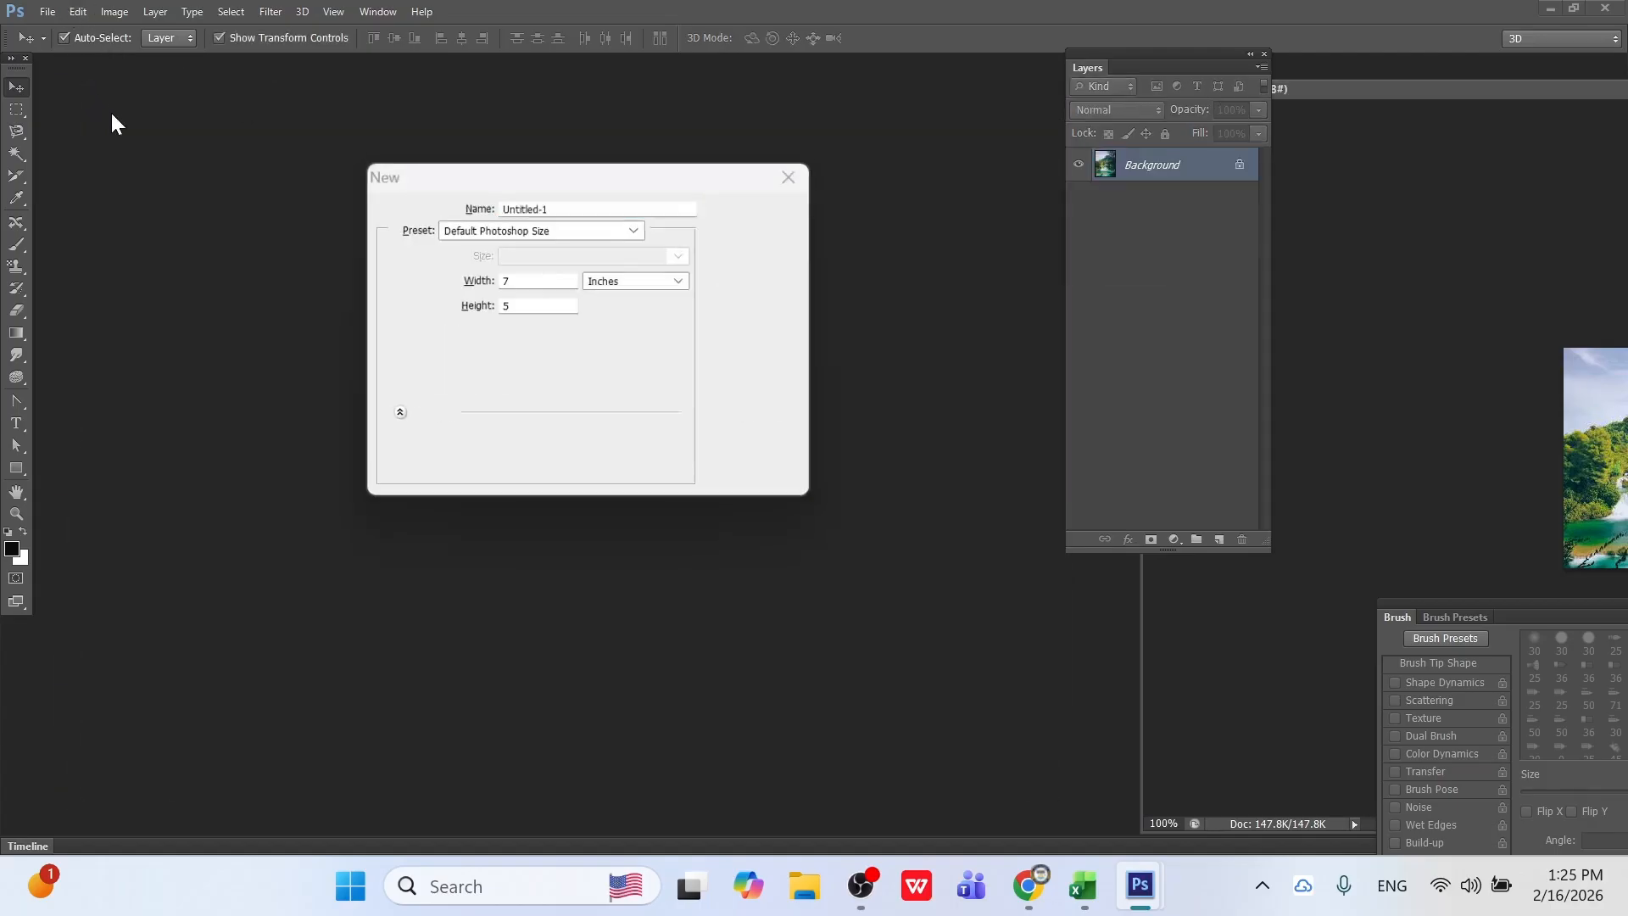
left_click(740, 208)
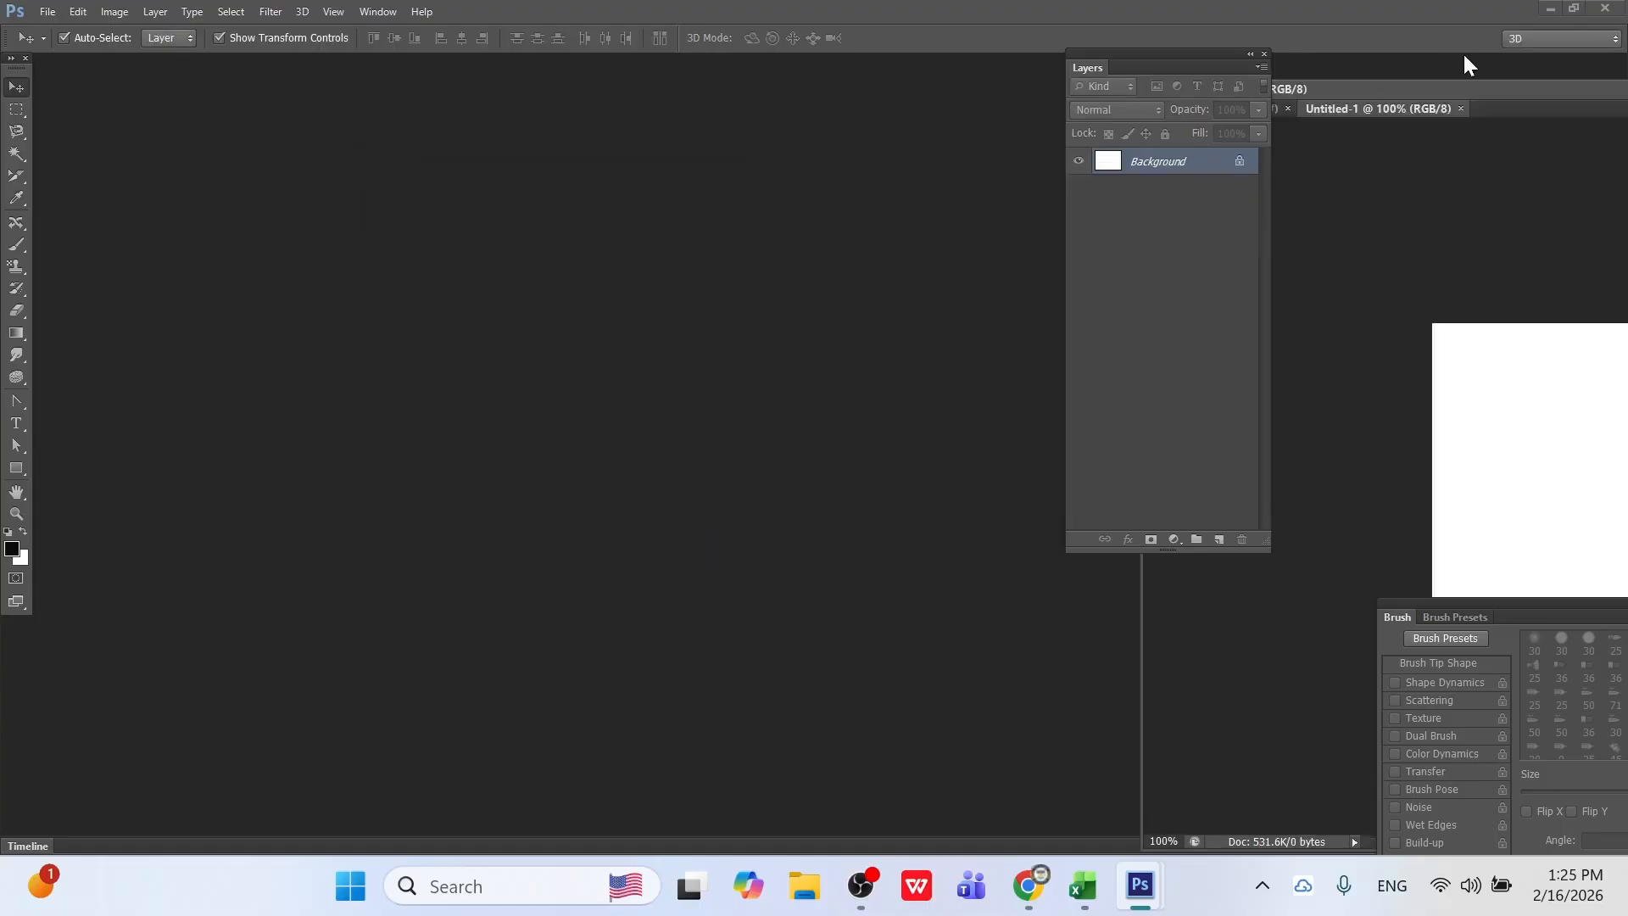
left_click_drag(1429, 109, 313, 127)
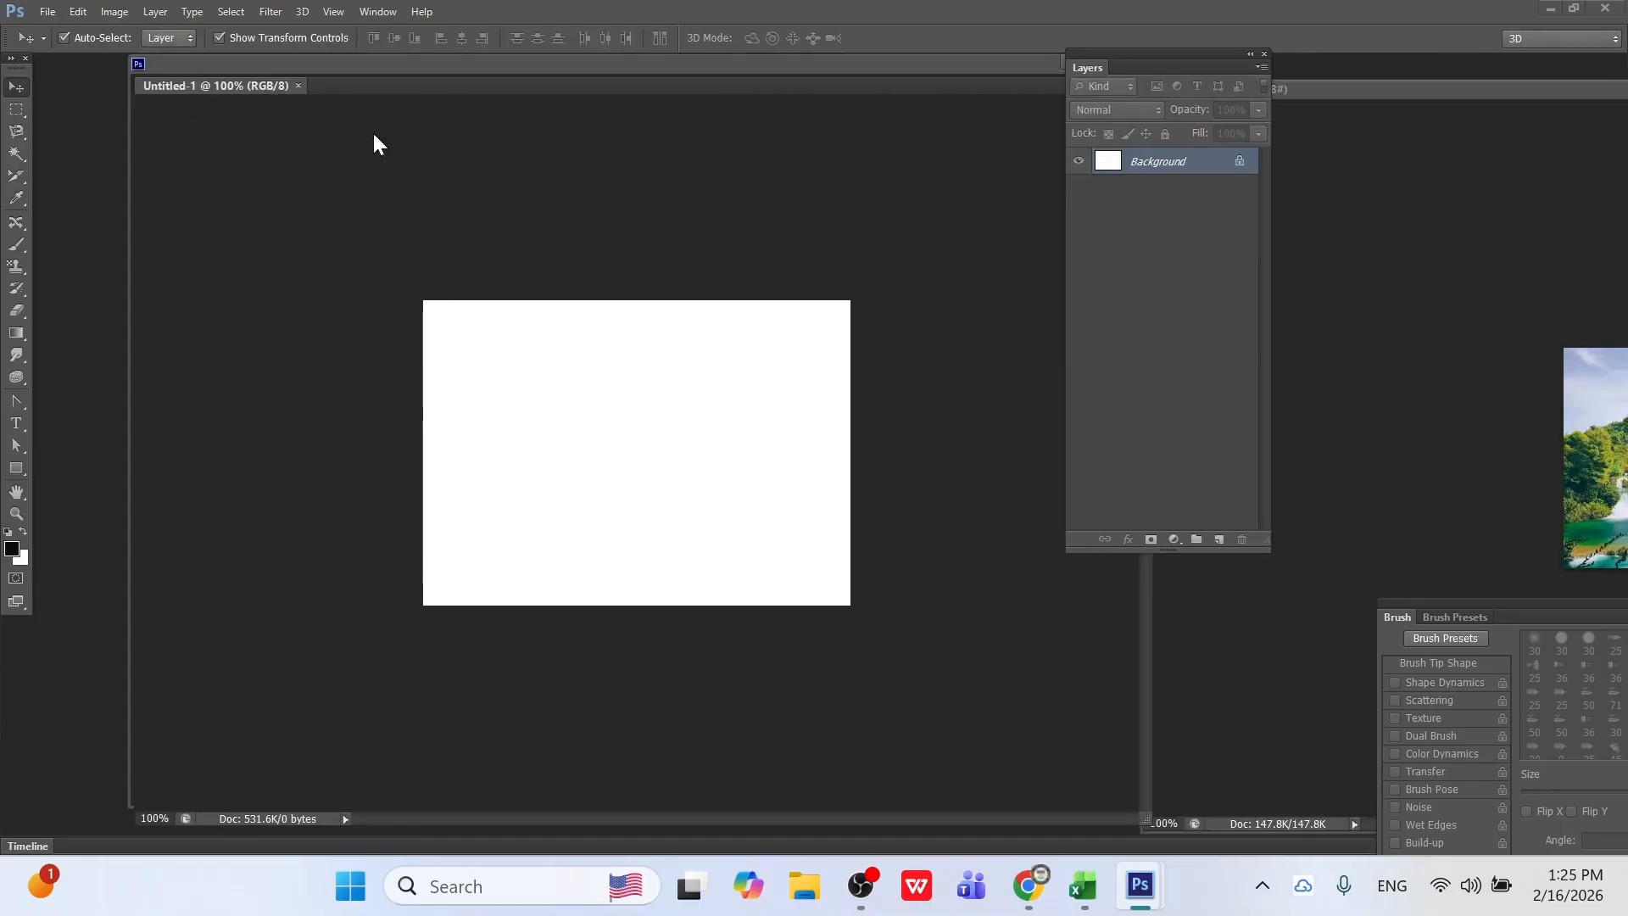
left_click_drag(667, 71, 606, 97)
key("ctrl+0")
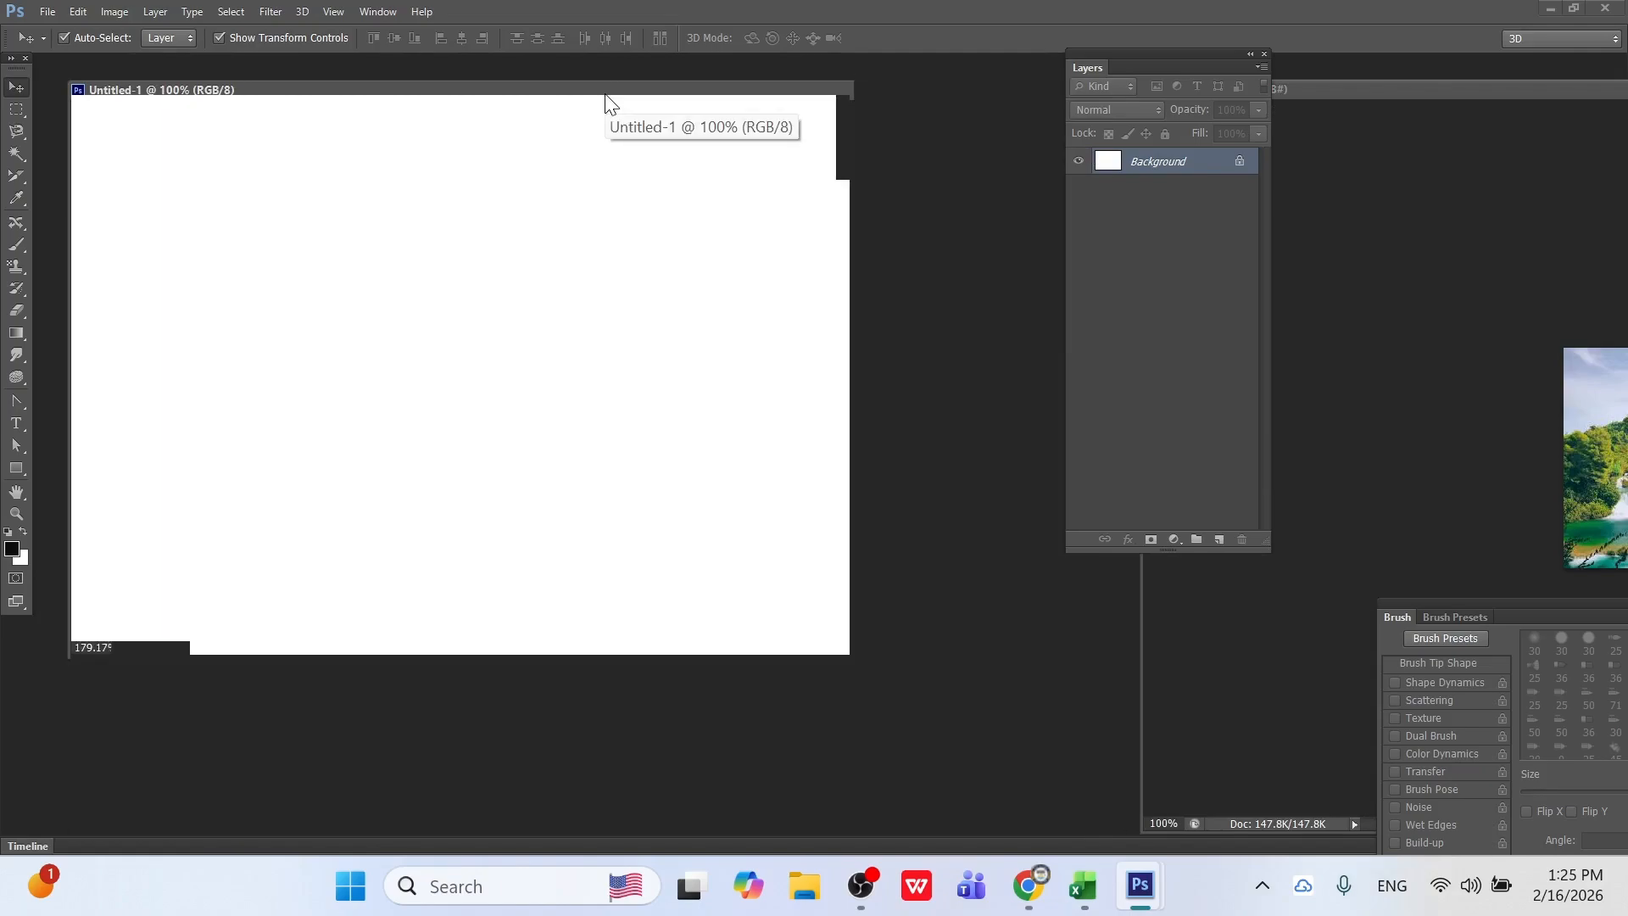
Copy the waterfall photo into the new document, scale it to about 128% width and 110% height, and reposition it.
left_click_drag(1609, 414, 453, 343)
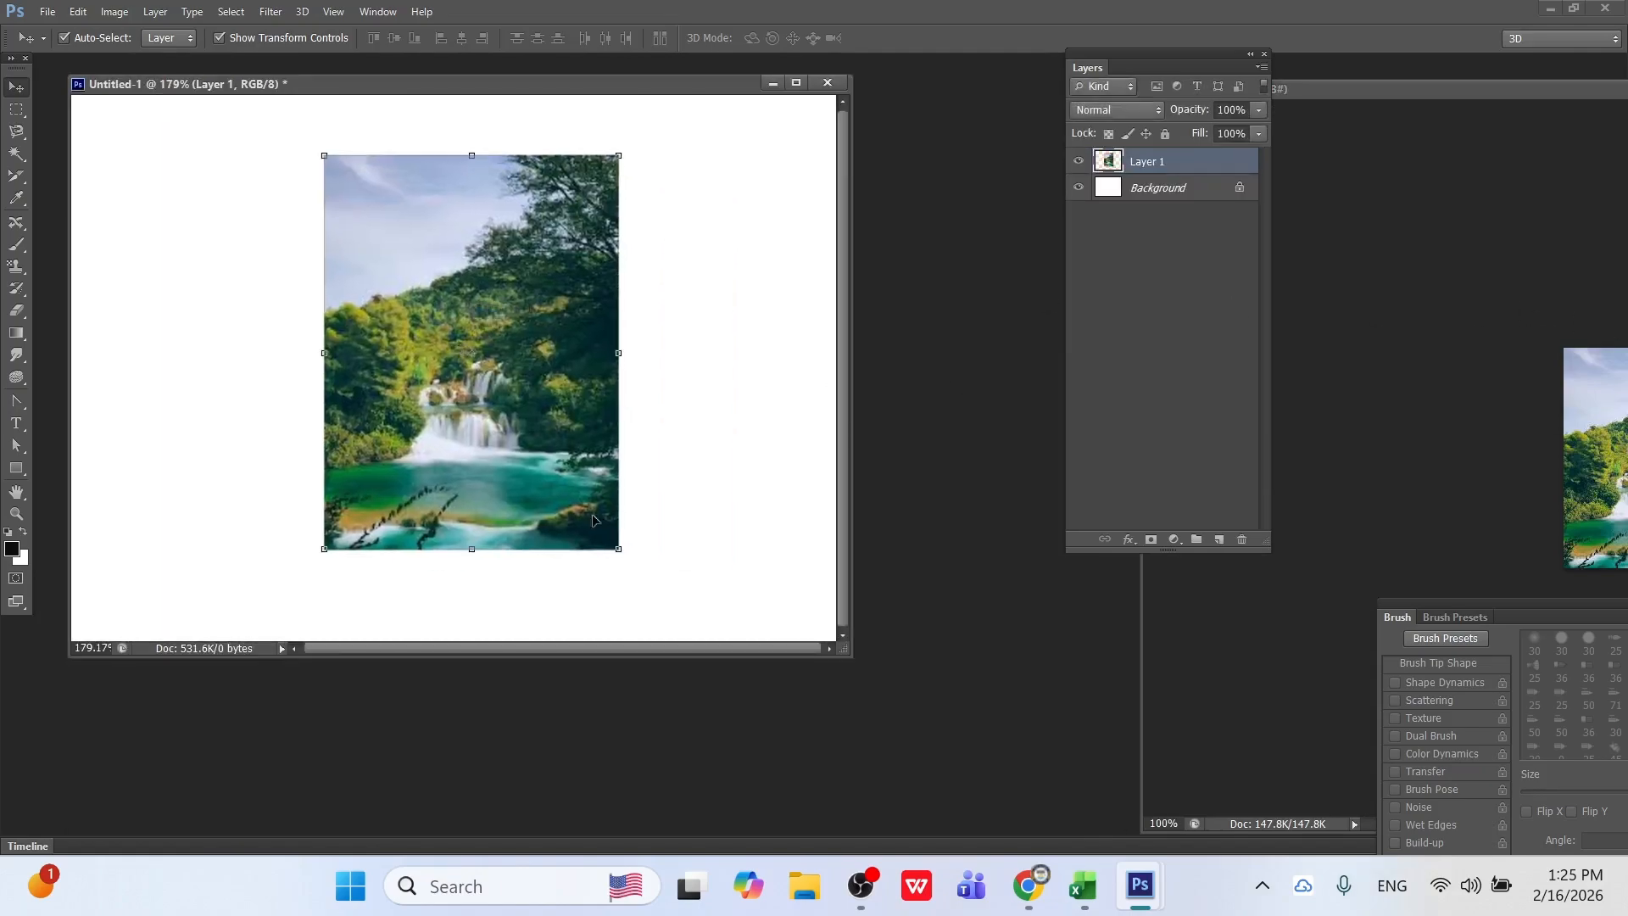
left_click_drag(612, 551, 696, 591)
left_click_drag(605, 451, 520, 438)
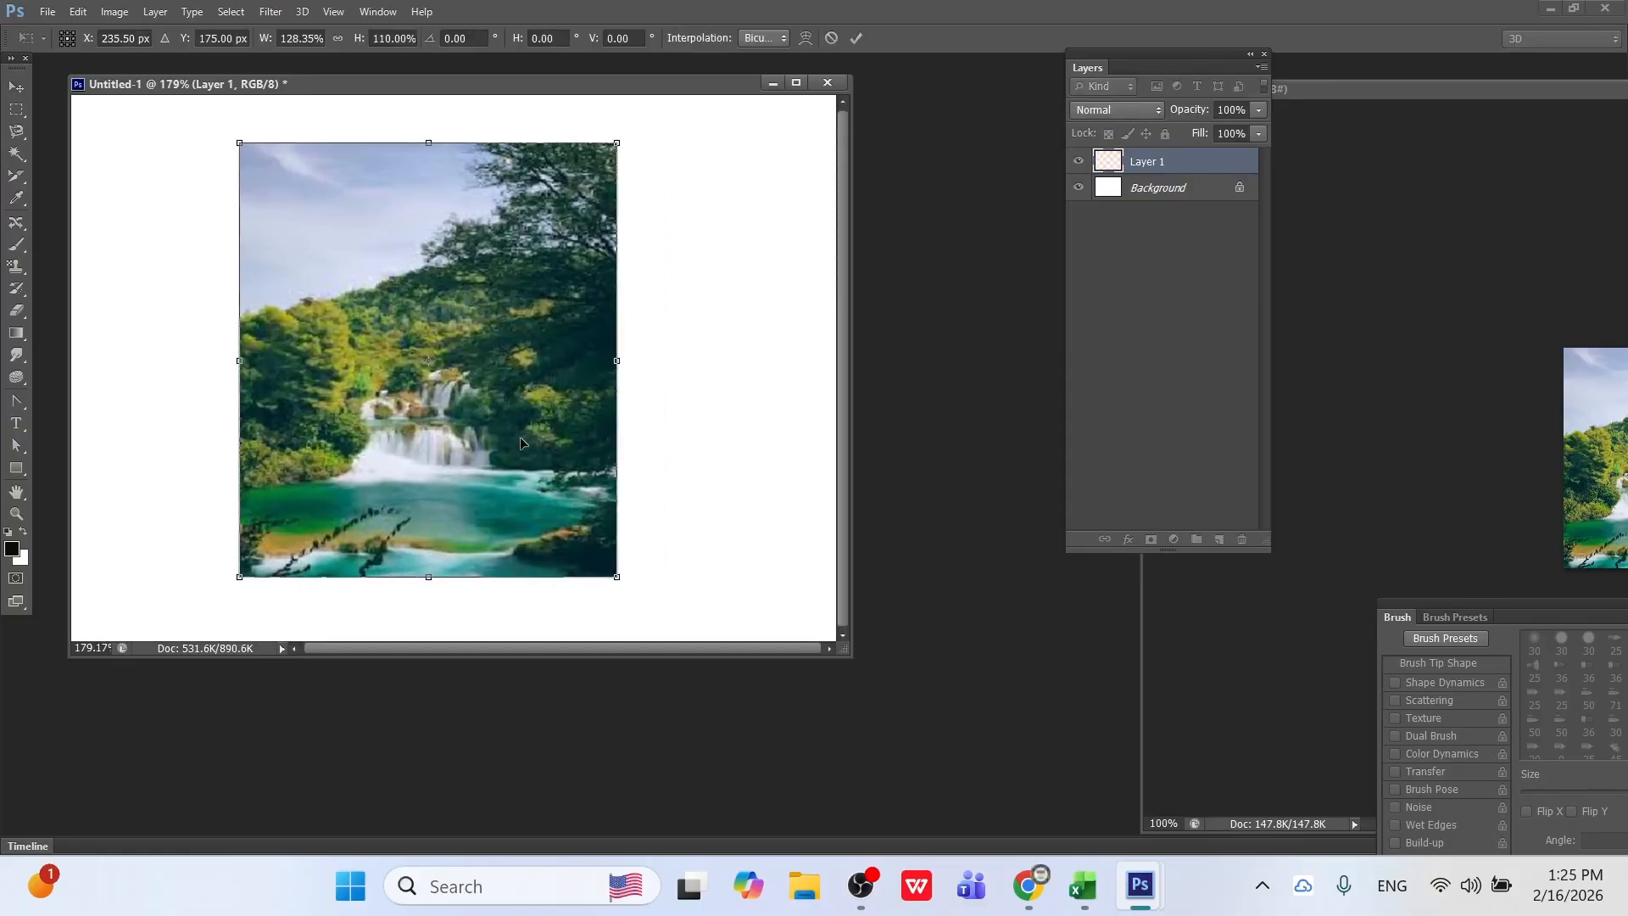
key("Return")
Create a Hat preset mesh from the waterfall photo layer.
left_click(303, 14)
mouse_move(402, 172)
mouse_move(744, 202)
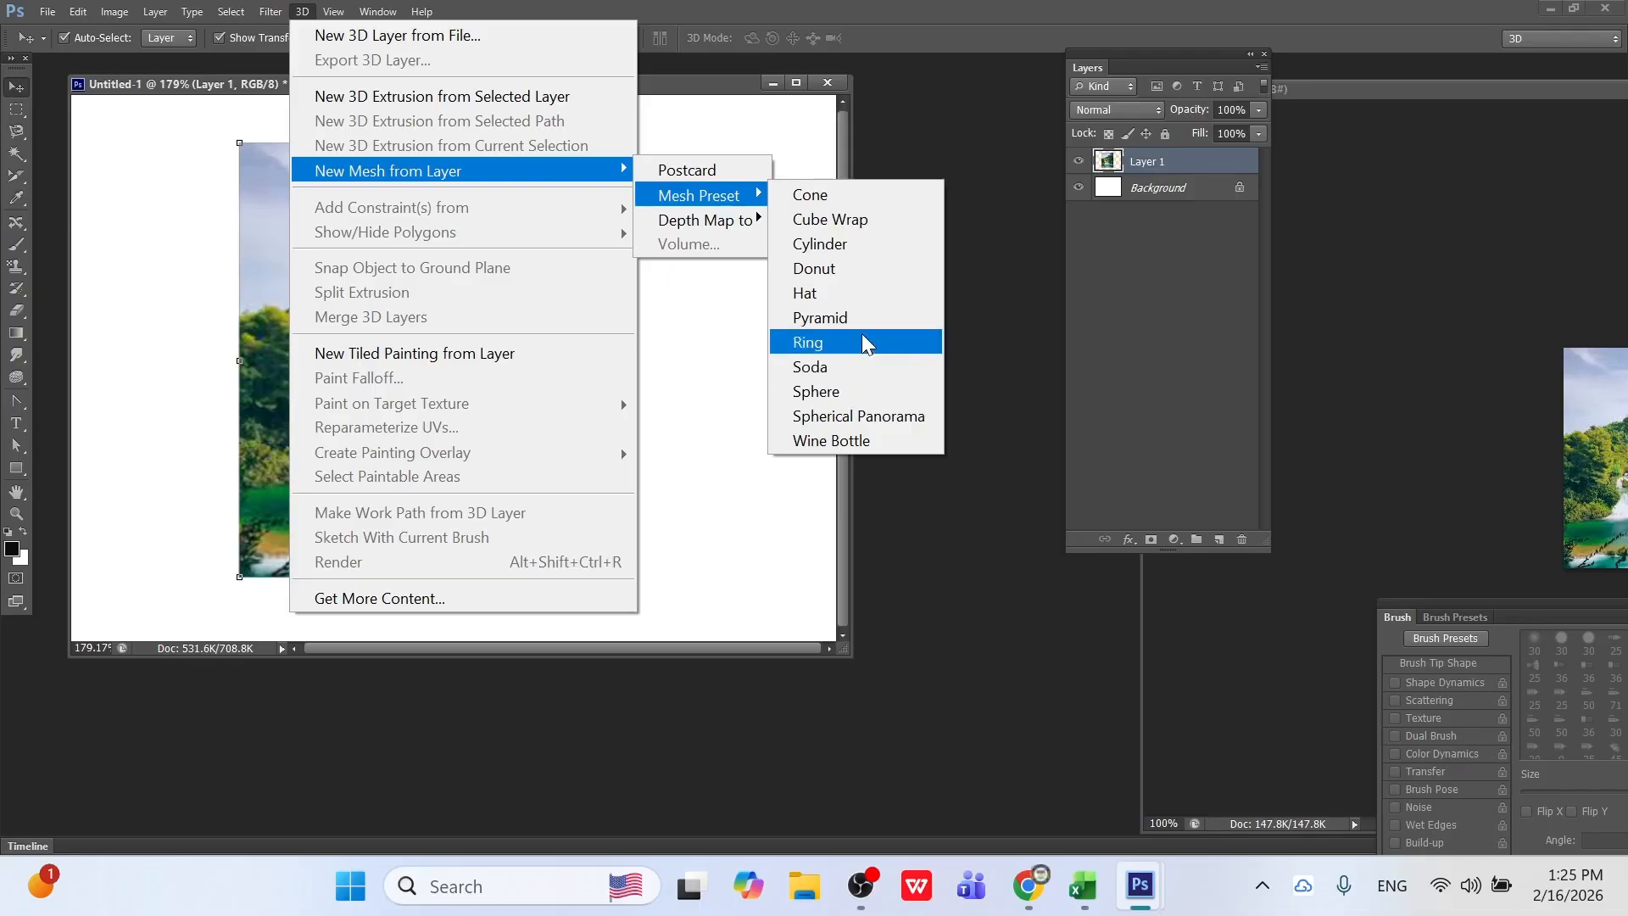
left_click(848, 297)
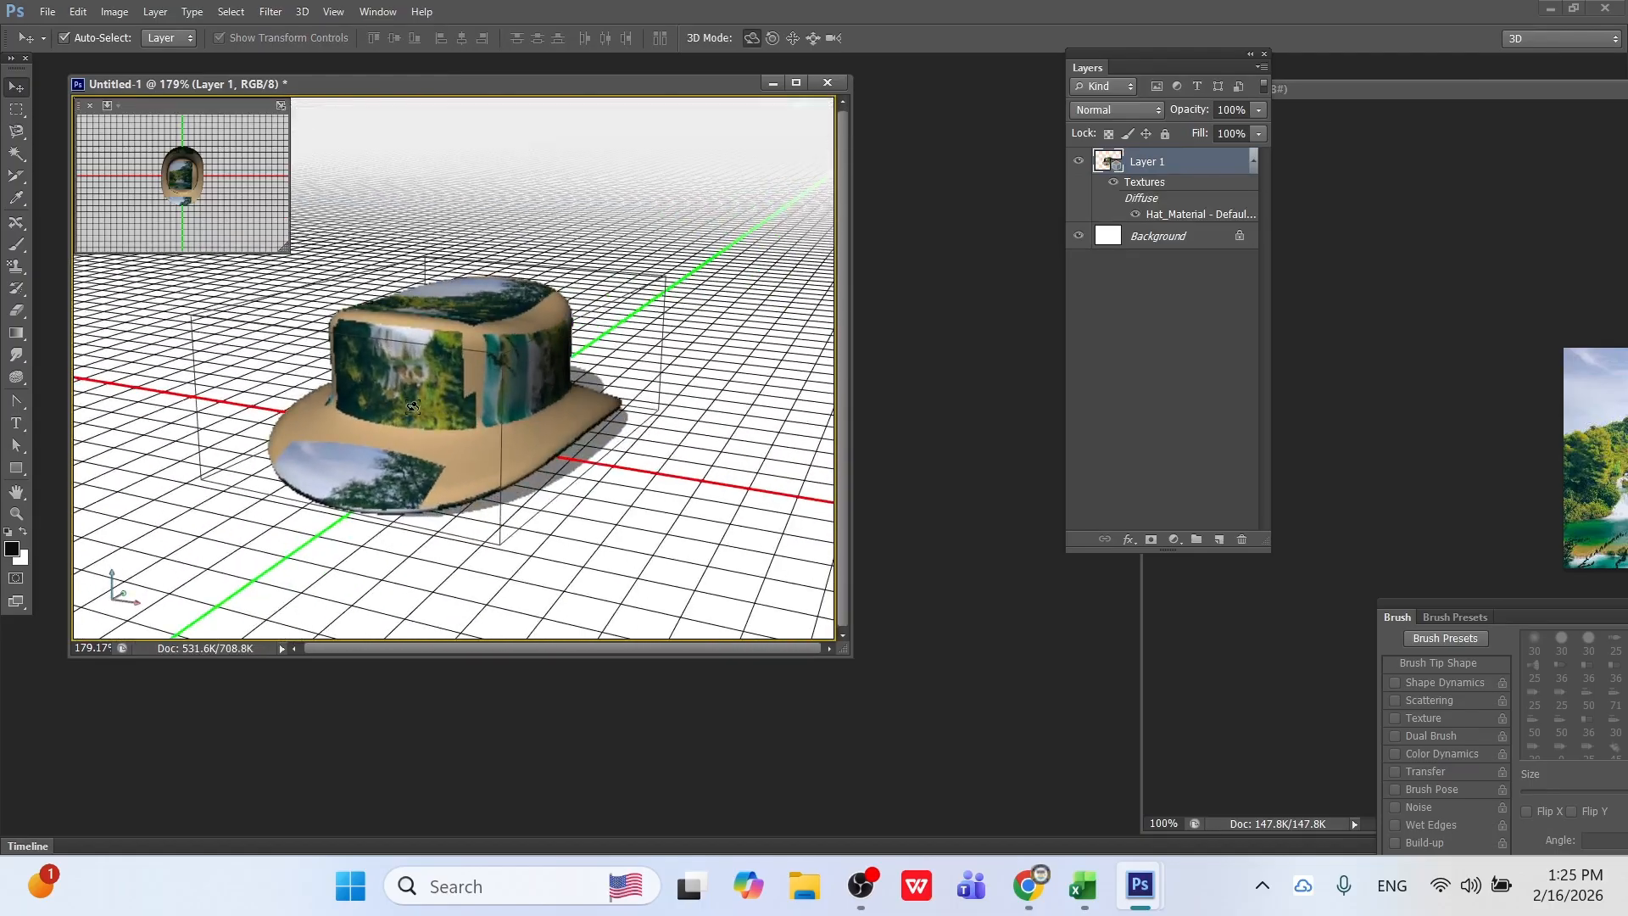
Reparameterize the hat's UVs using the Fewer Seams option.
left_click(302, 17)
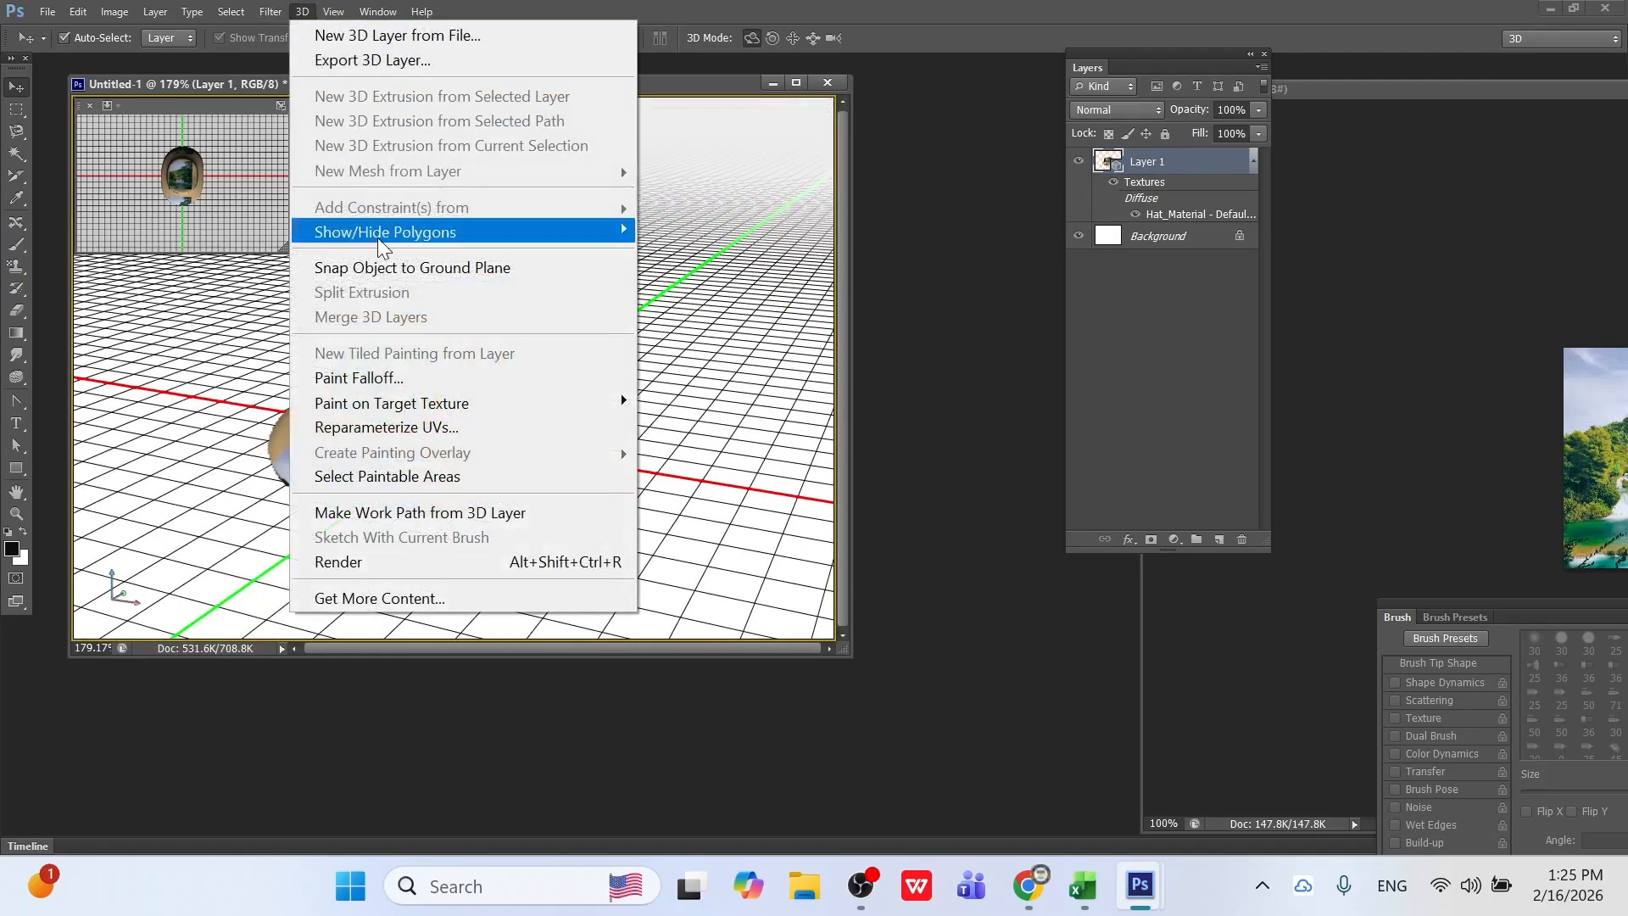
left_click(415, 430)
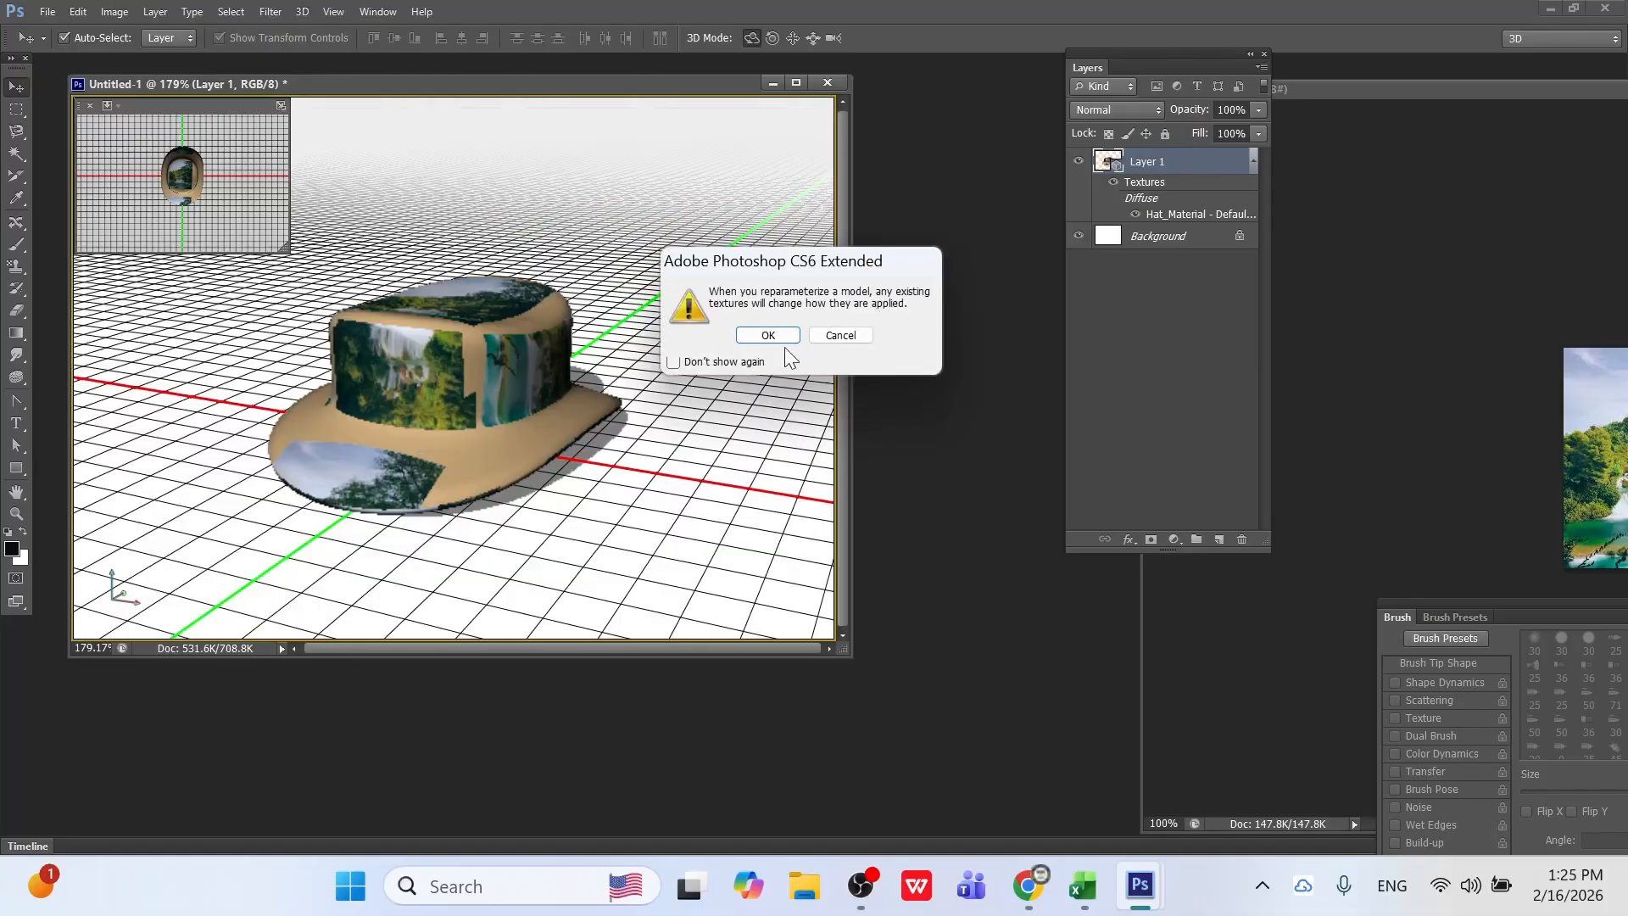
left_click(767, 335)
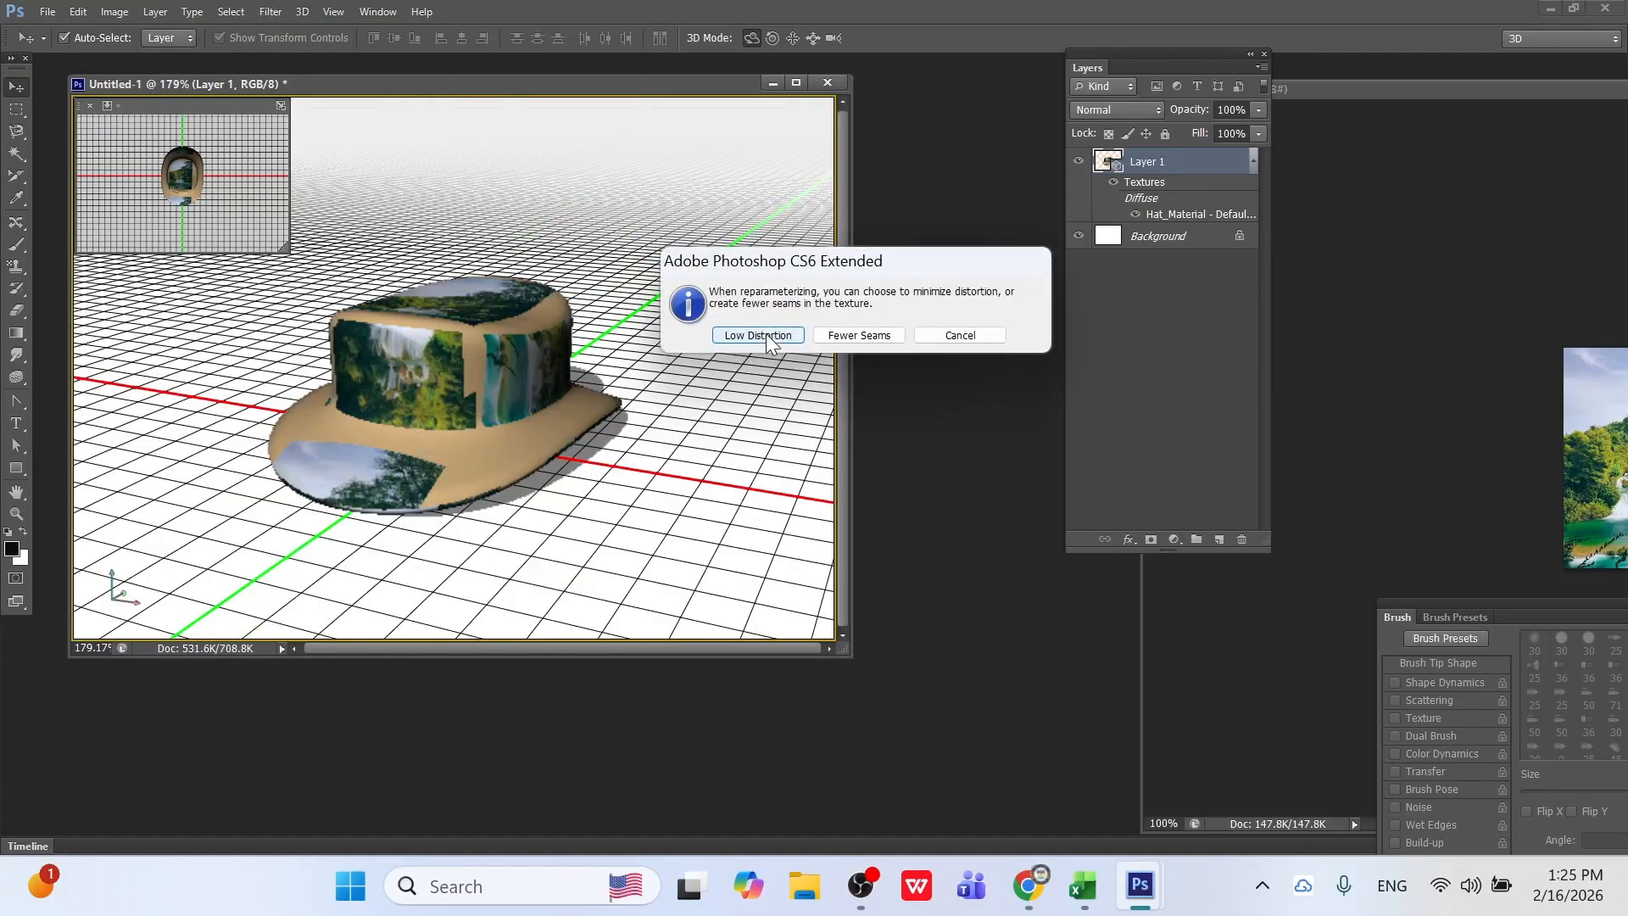
left_click(850, 338)
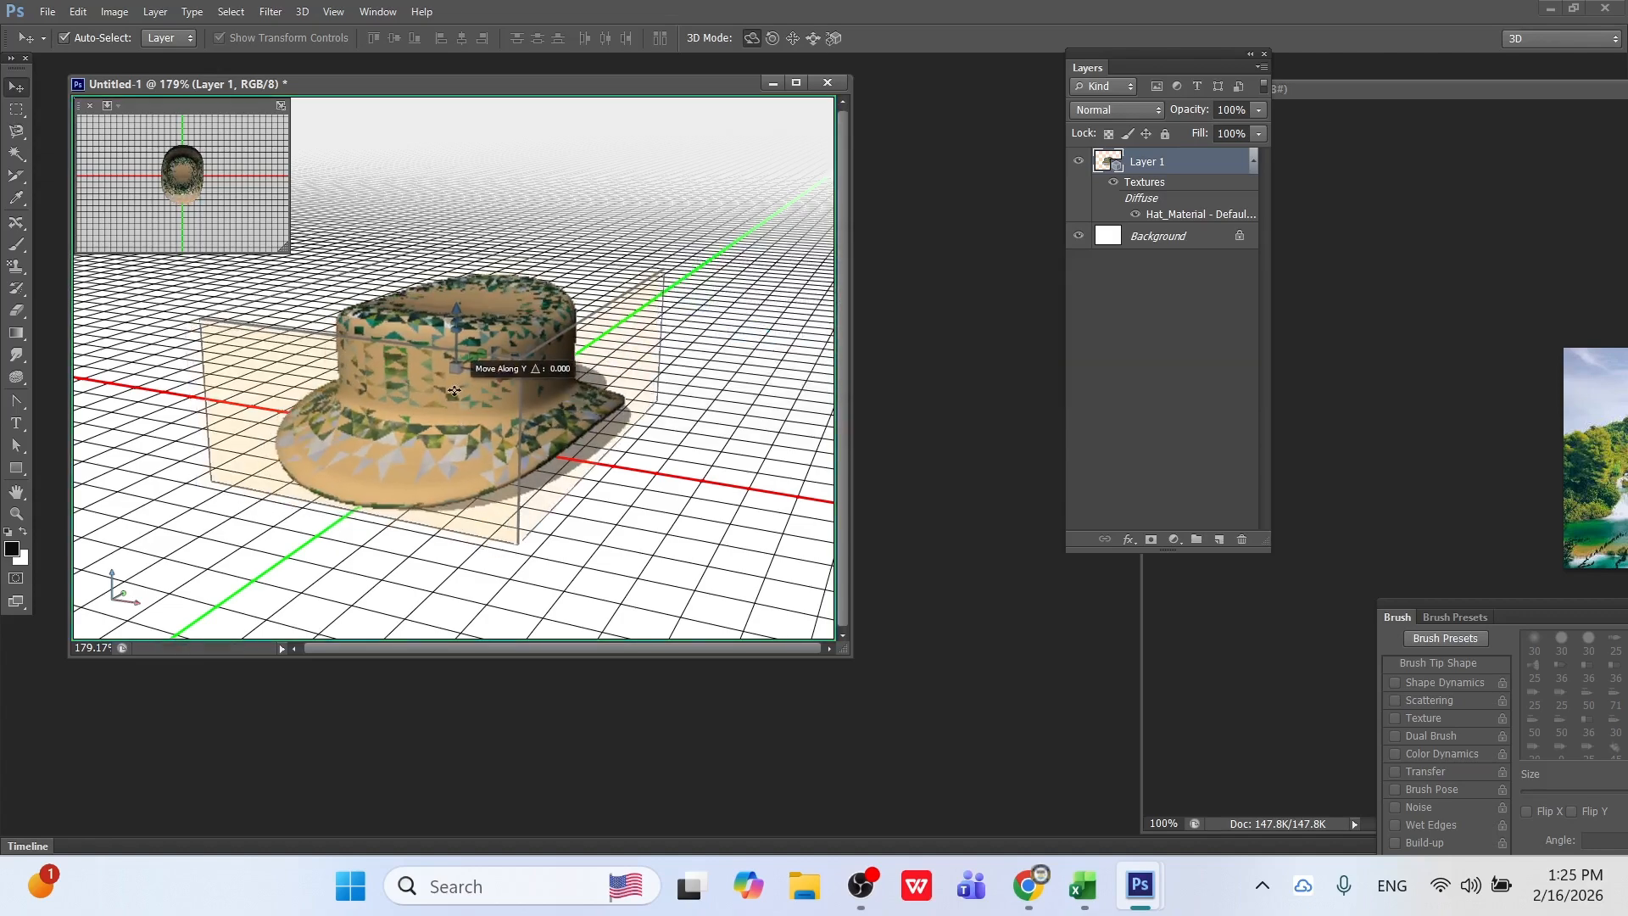
Move and rotate the hat to inspect its remapped texture from several angles.
left_click_drag(442, 450, 443, 402)
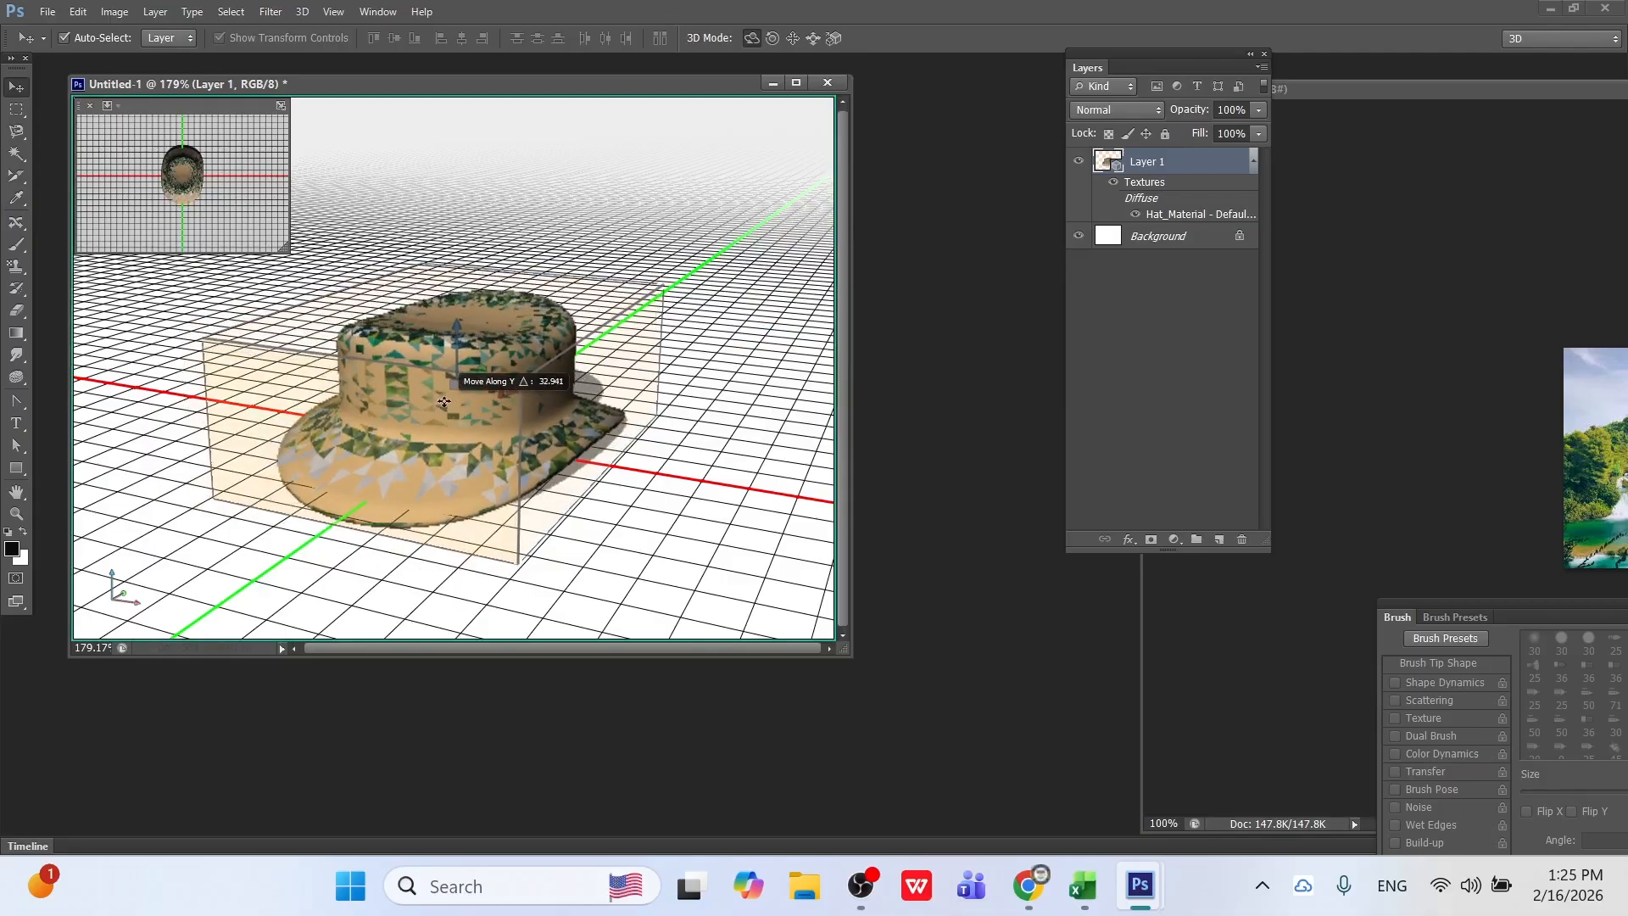
left_click_drag(382, 481, 416, 450)
left_click_drag(520, 458, 336, 483)
left_click_drag(459, 487, 455, 446)
left_click_drag(384, 371, 550, 476)
Undo the hat's moves and rotations and its Fewer Seams reparameterization.
key("ctrl+alt+z")
key("ctrl+alt+z")
key("ctrl+alt+z")
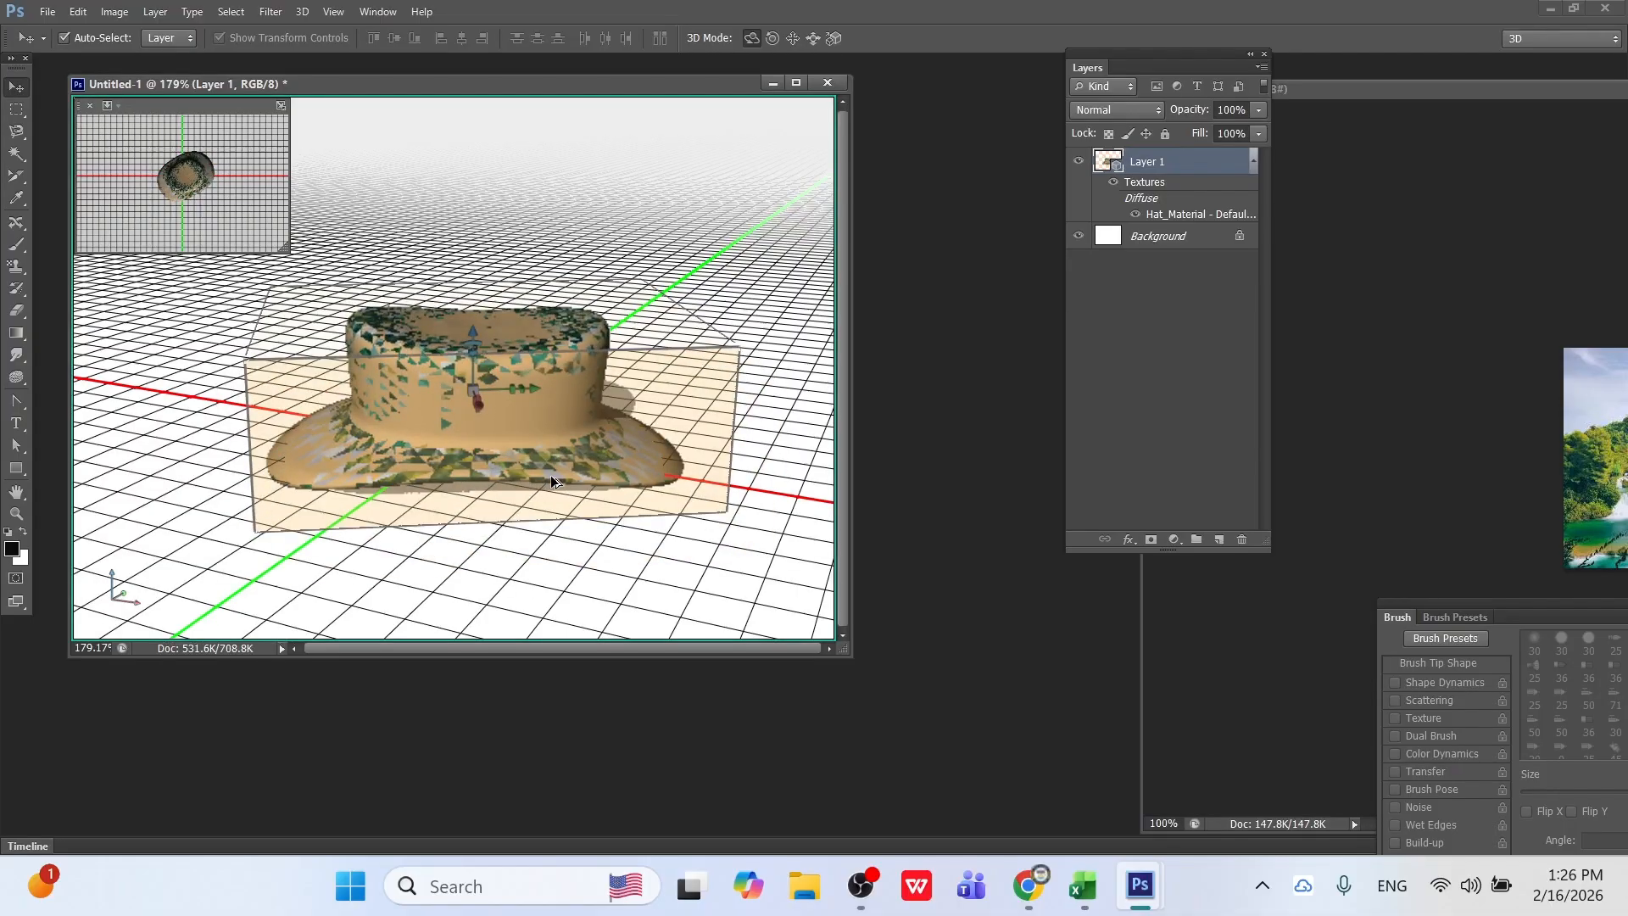
key("ctrl+alt+z")
key("ctrl+alt+z")
key("ctrl+alt+z")
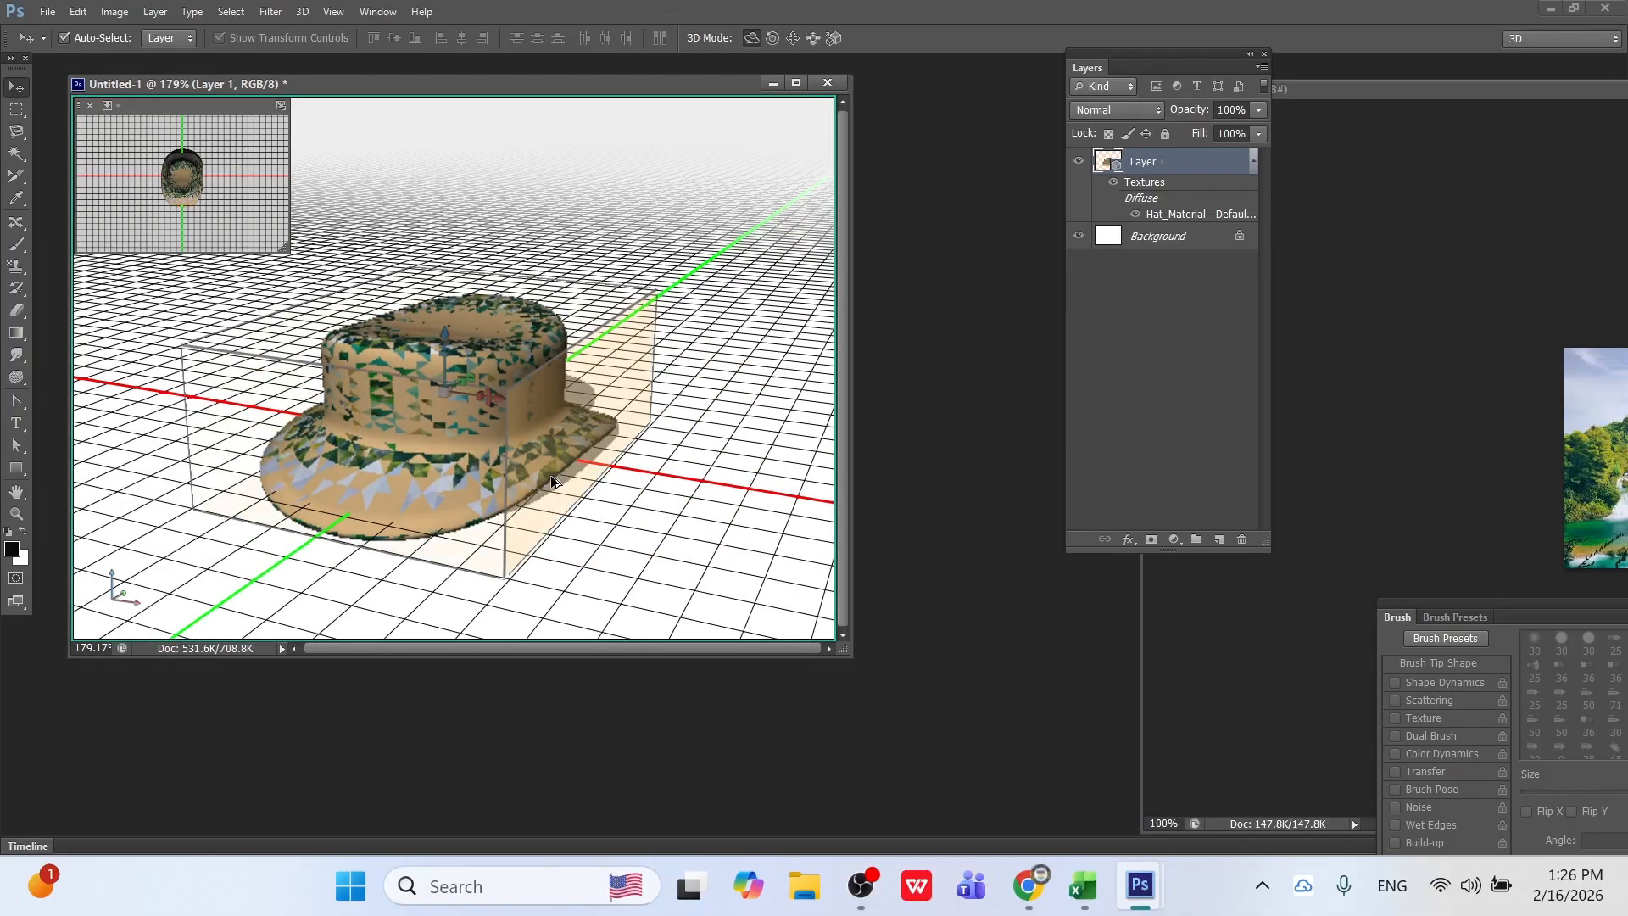
Select the hat and reparameterize its UVs using the Low Distortion option.
left_click(460, 386)
left_click(303, 12)
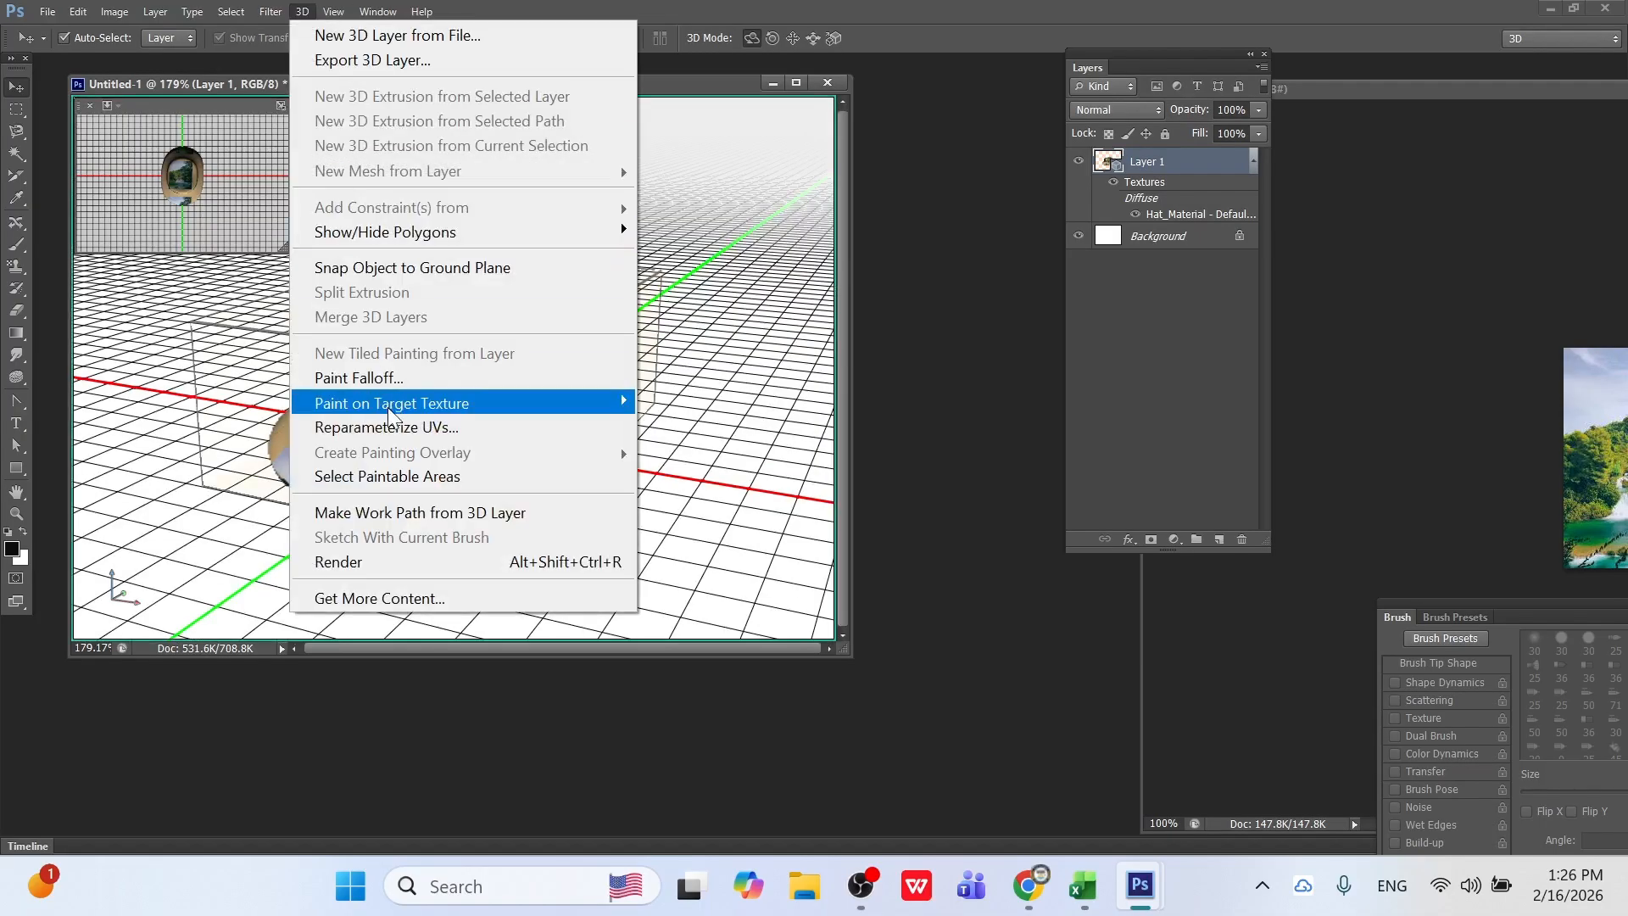
left_click(399, 425)
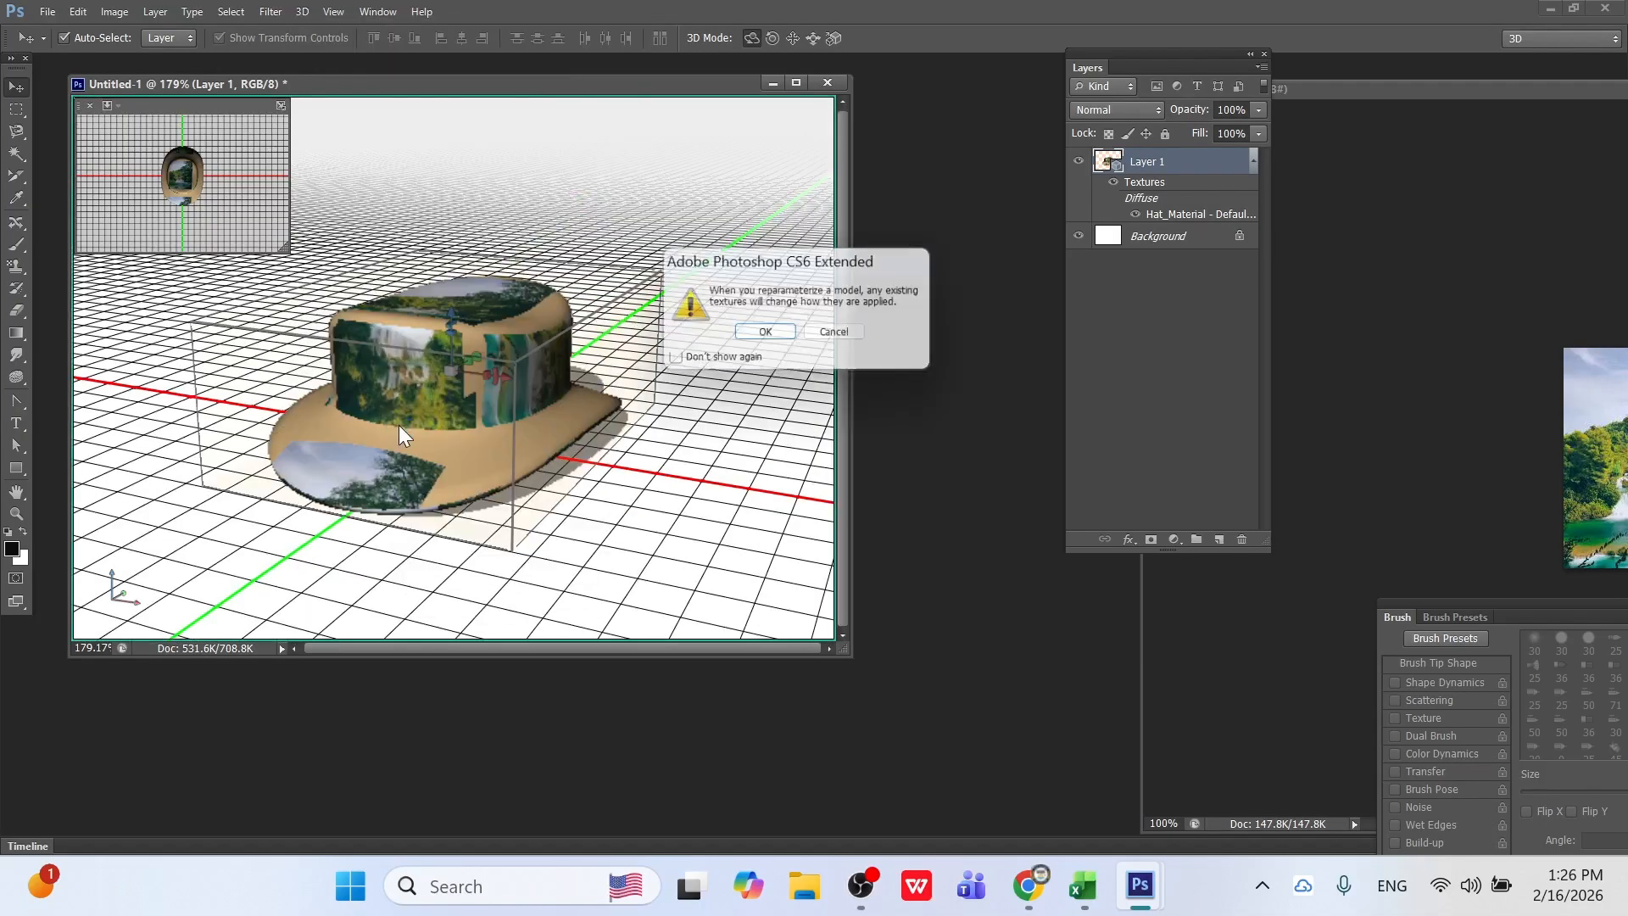
left_click(766, 336)
left_click(798, 339)
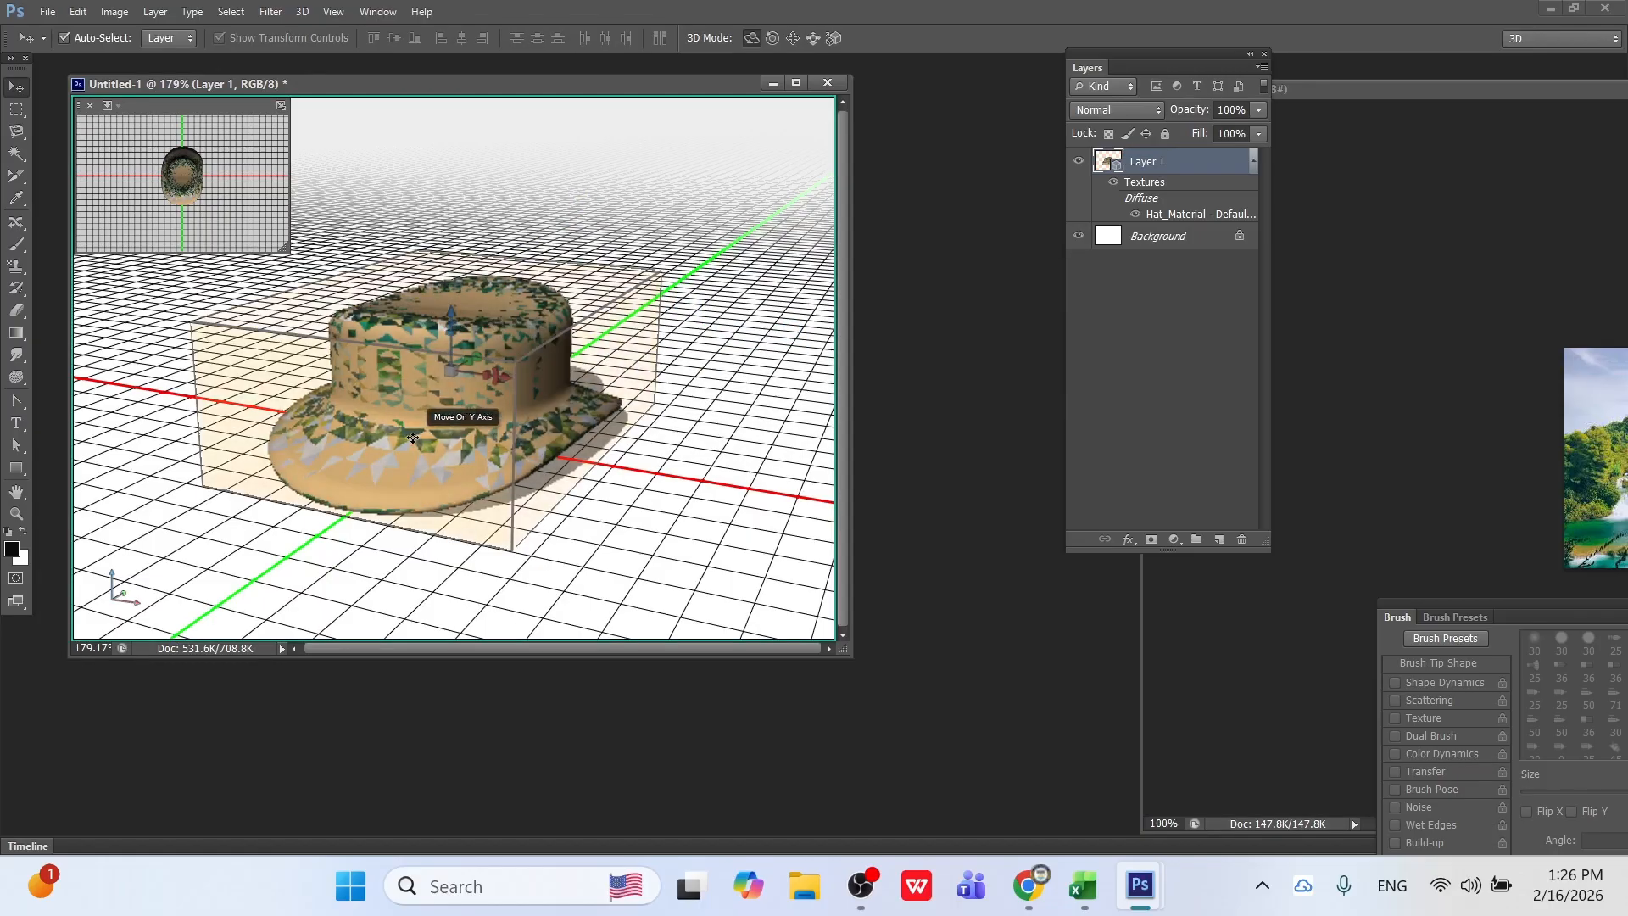
Undo the Low Distortion reparameterization and step back through the earlier view changes.
key("ctrl+alt+z")
key("ctrl+alt+z")
key("ctrl+alt+z")
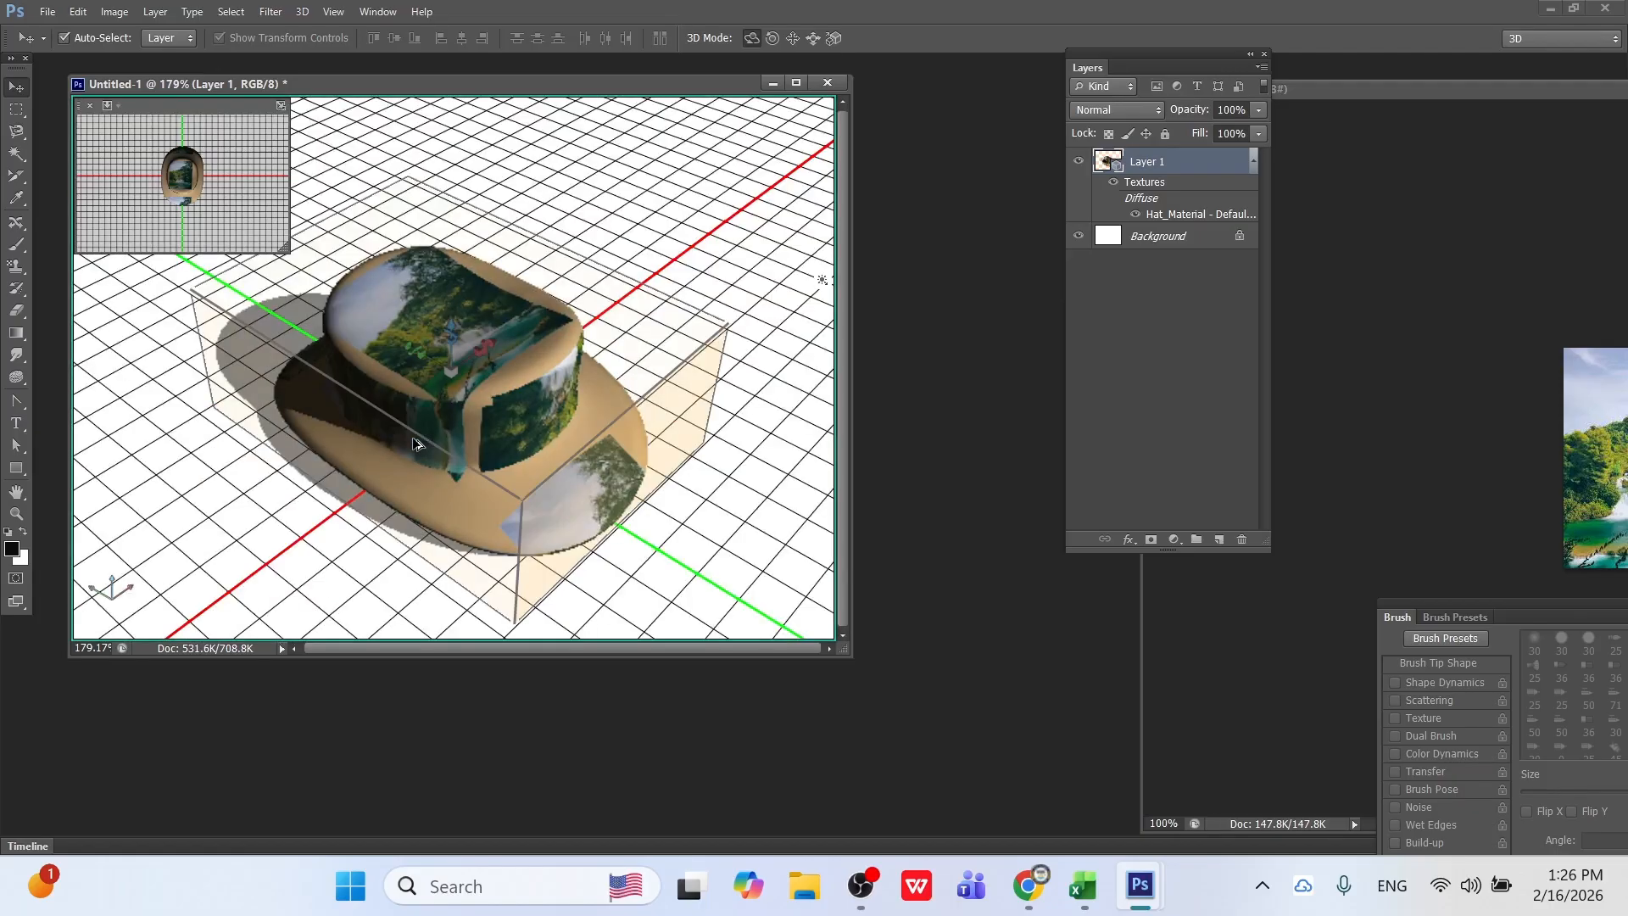
Select the hat's paintable areas, then clear that selection.
left_click(299, 11)
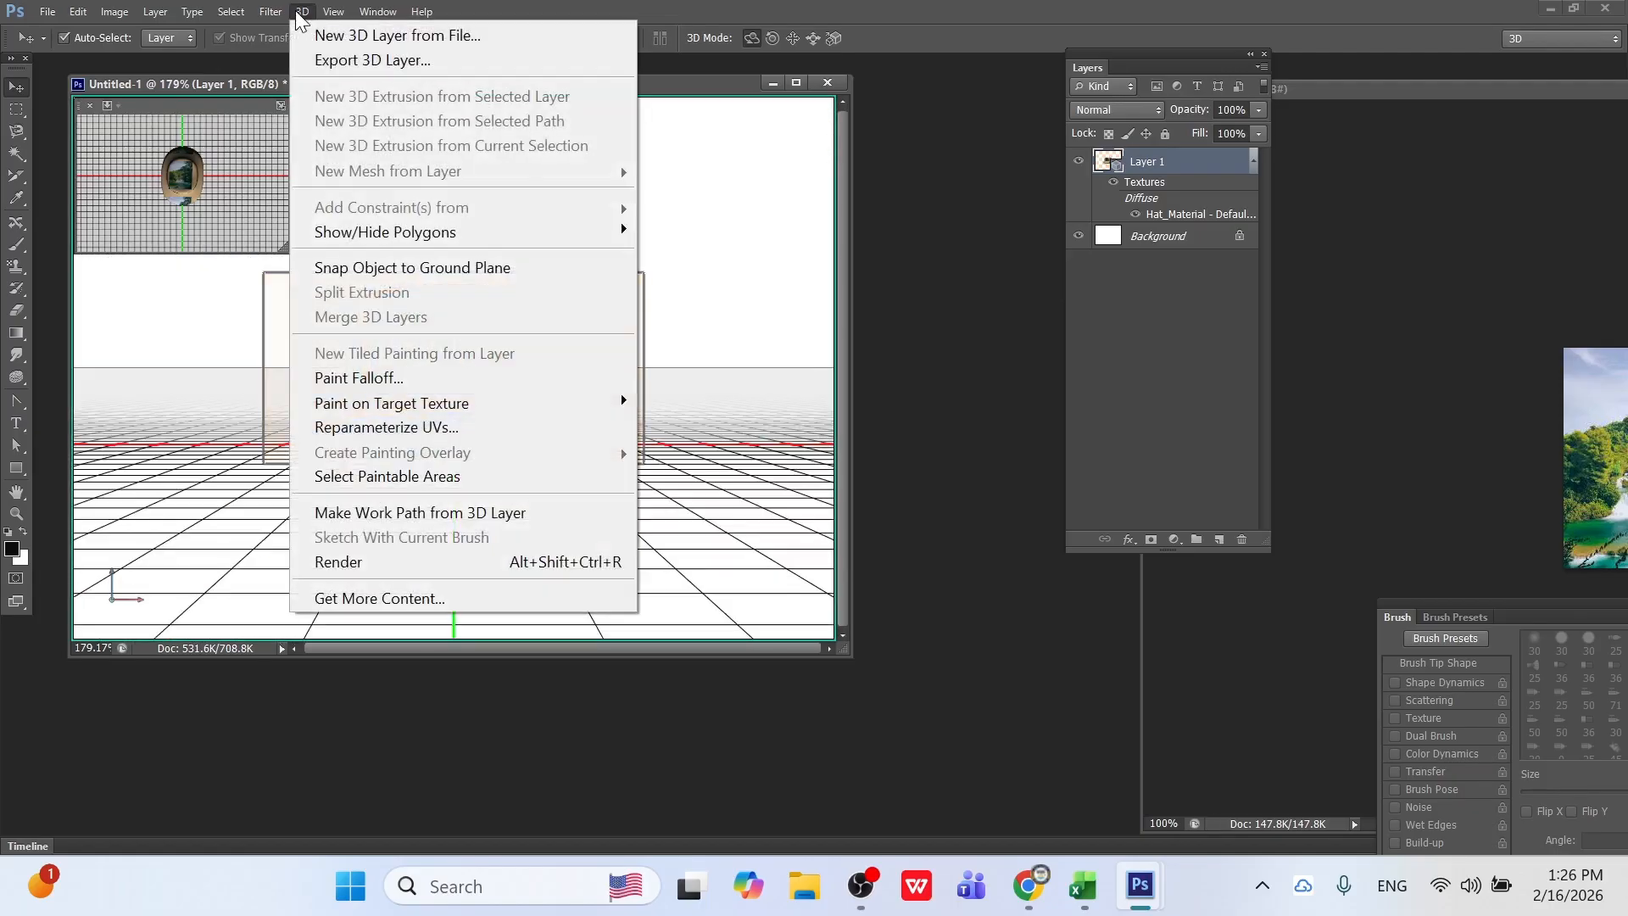
left_click(465, 476)
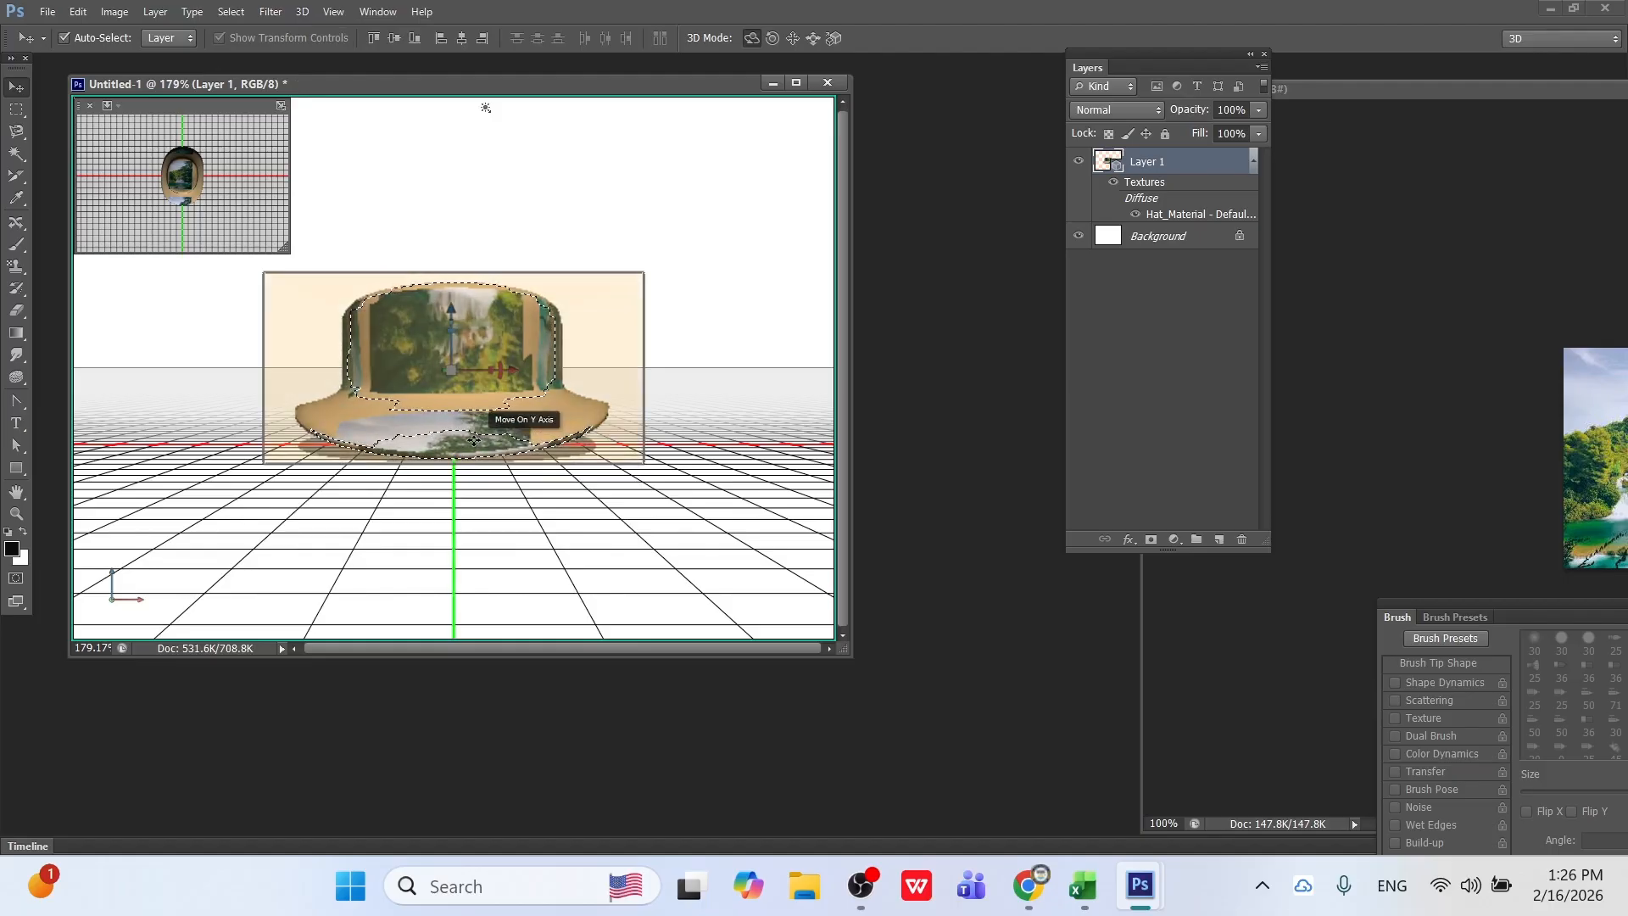
key("ctrl+d")
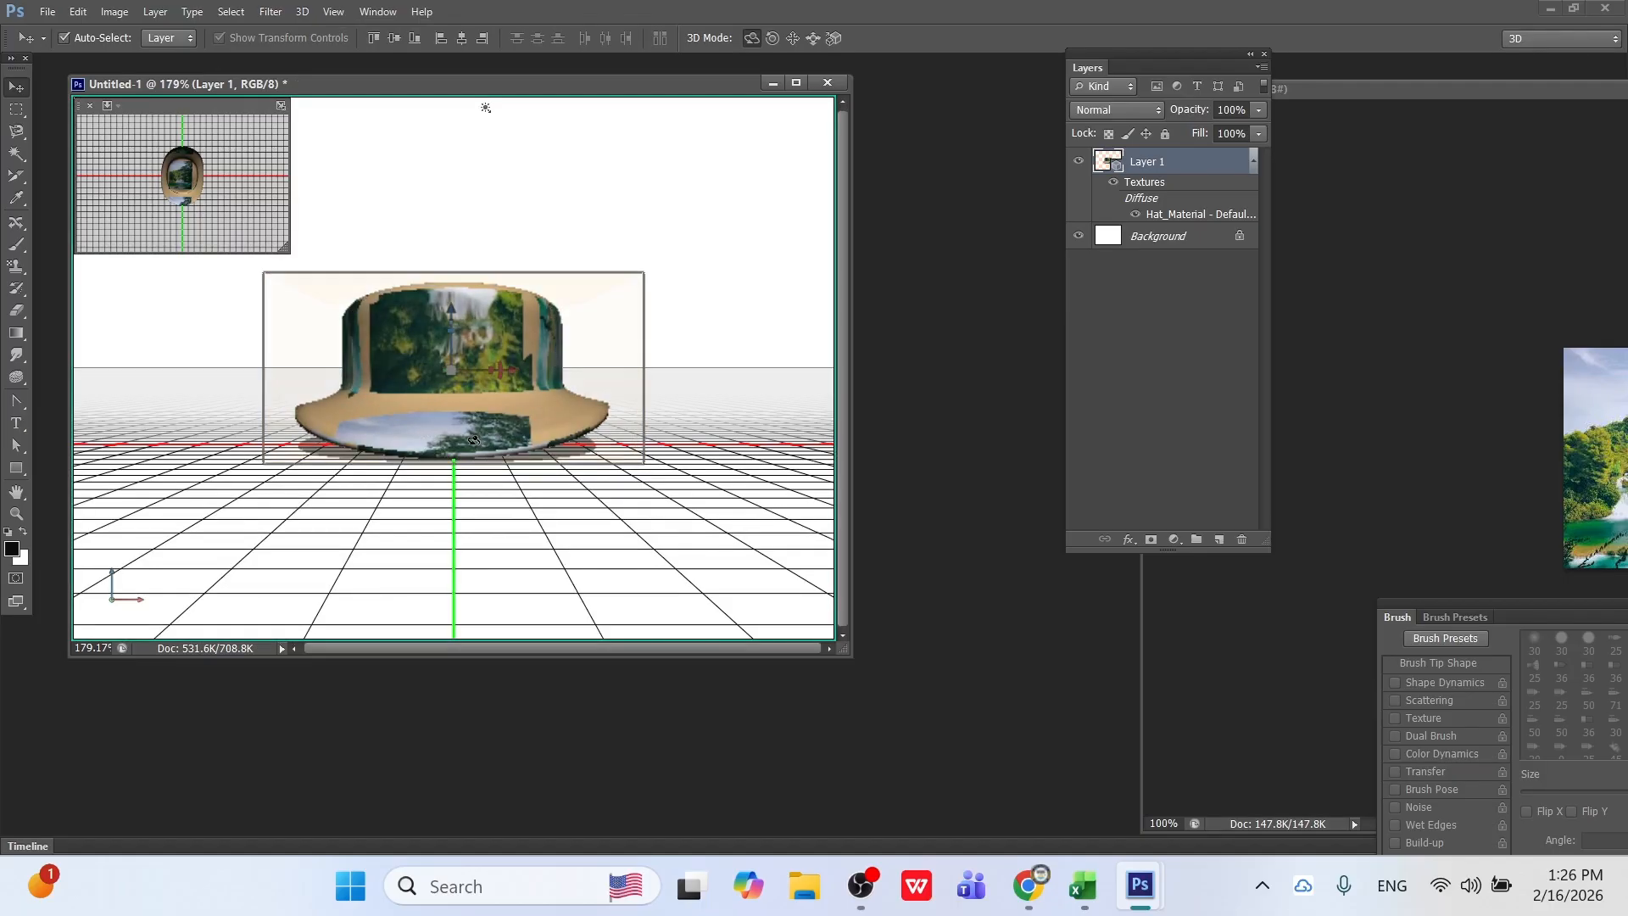
Undo the hat mesh and the photo's scaling, back to the flat, unscaled waterfall layer.
left_click(302, 12)
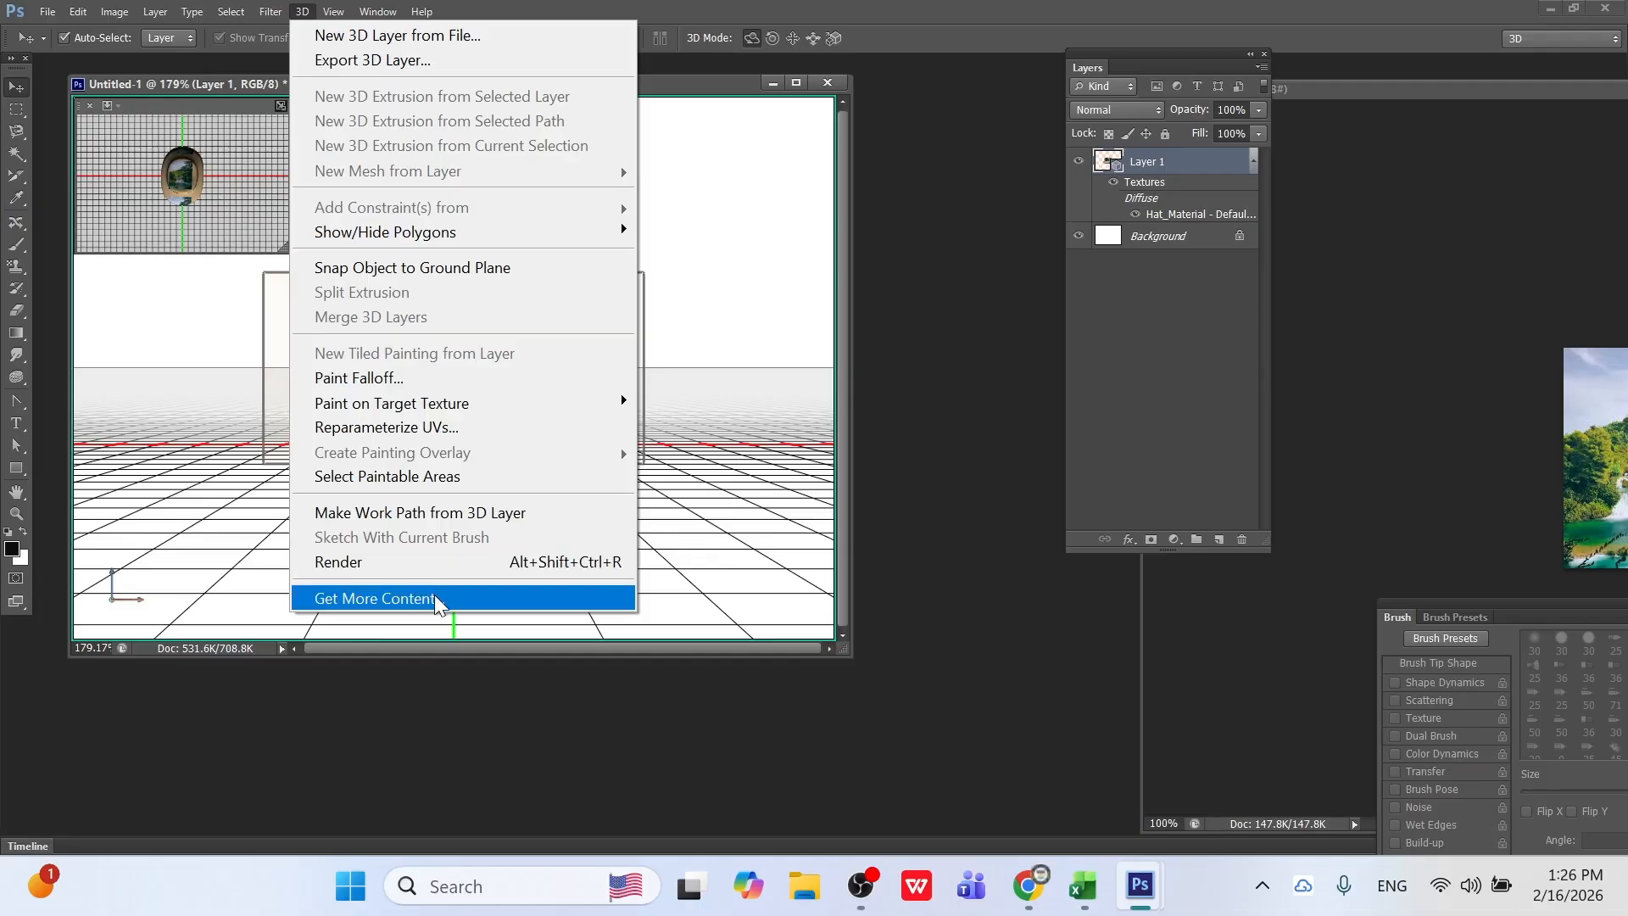
left_click(722, 521)
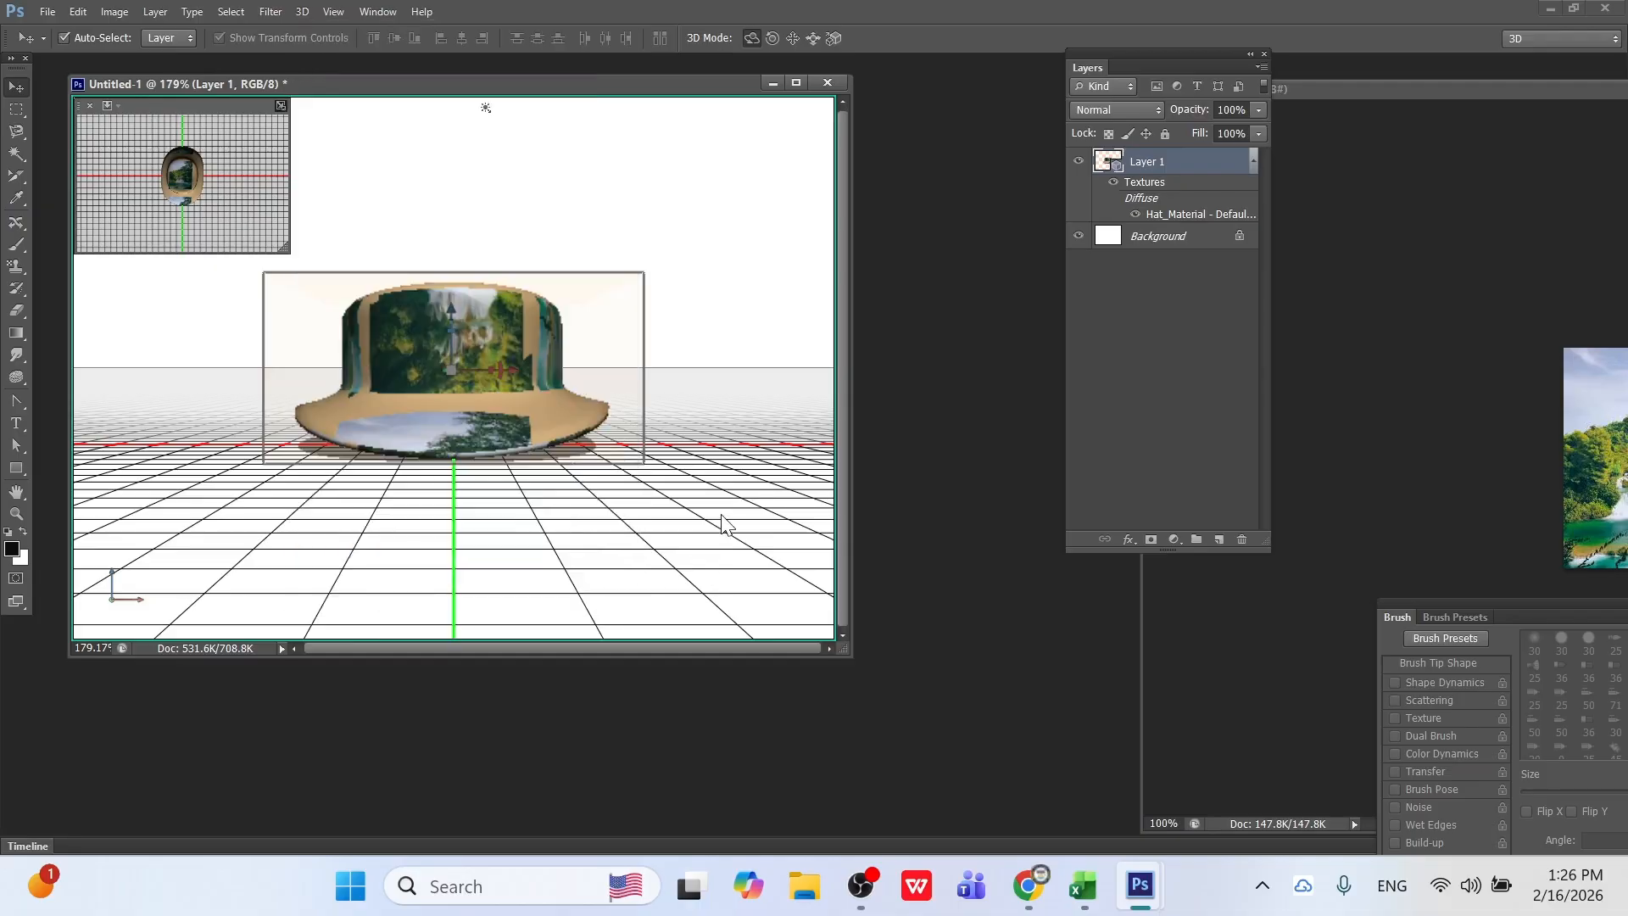
key("ctrl+alt+z")
key("ctrl+alt+z")
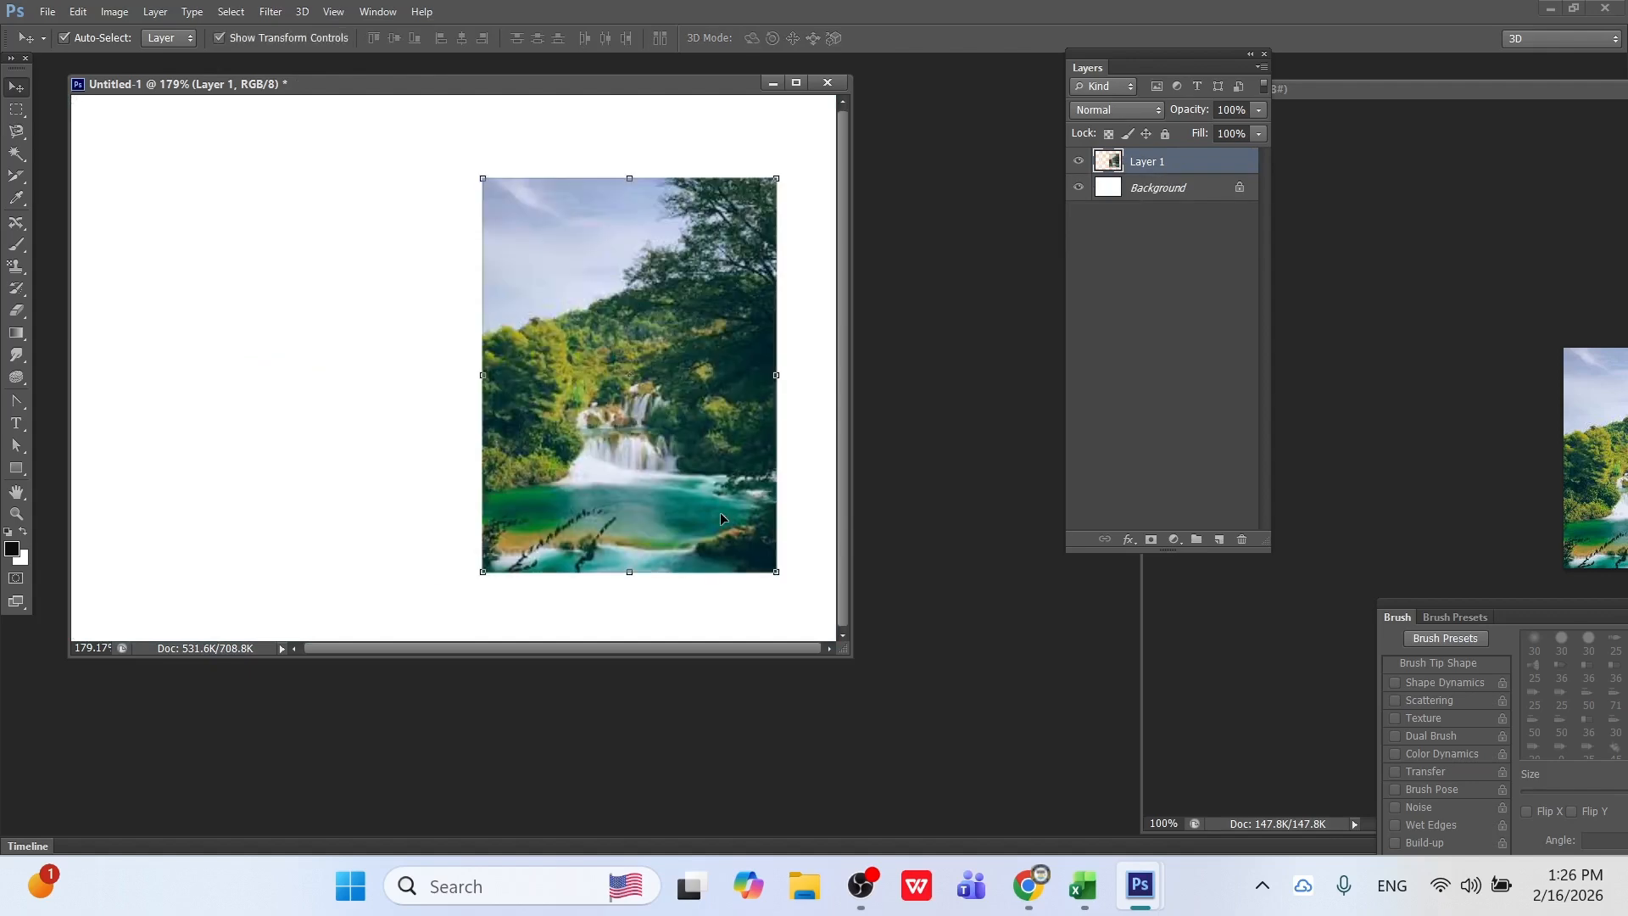